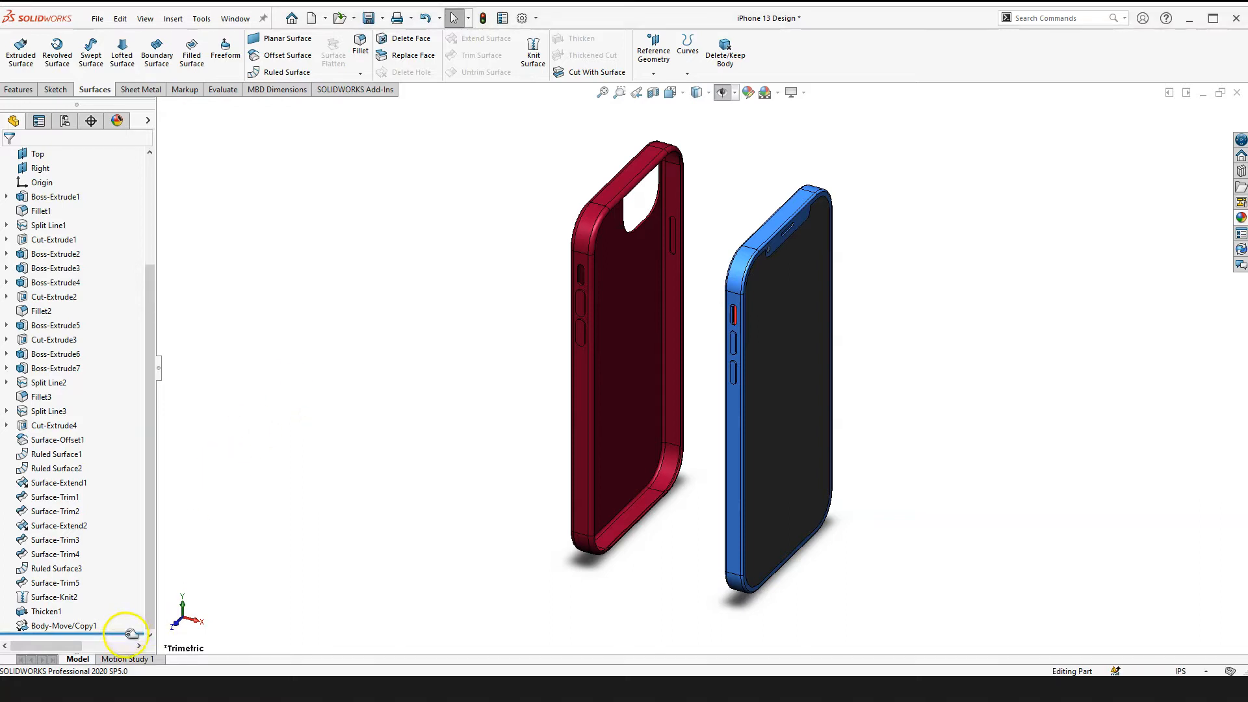
Step: Roll the model history back to just after Cut-Extrude4 and start an offset surface
{"action": "left_click_drag", "start_coordinate": [132, 634], "coordinate": [109, 439]}
{"action": "scroll", "coordinate": [653, 256], "scroll_direction": "down", "scroll_amount": 2}
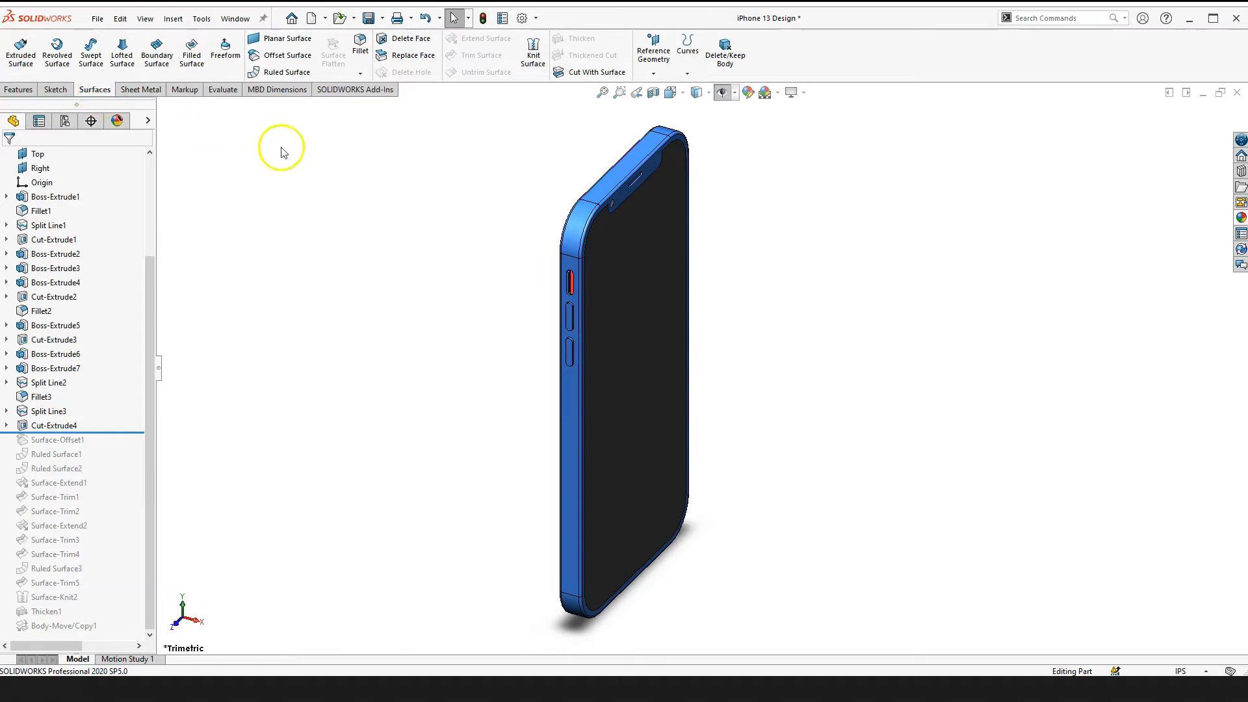
{"action": "left_click", "coordinate": [298, 60]}
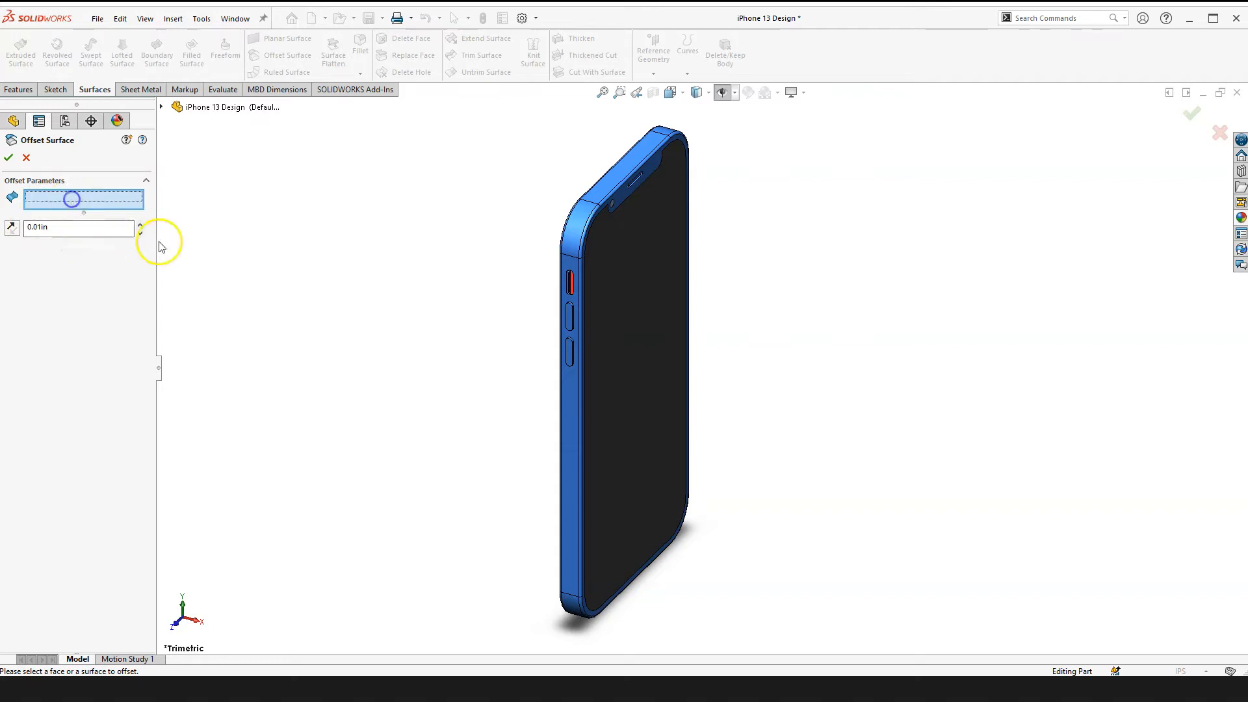
Step: Select the phone's top side face, the adjoining corner face on the mute-switch side and both of their front rounded edge faces for offsetting
{"action": "scroll", "coordinate": [645, 245], "scroll_direction": "down", "scroll_amount": 2}
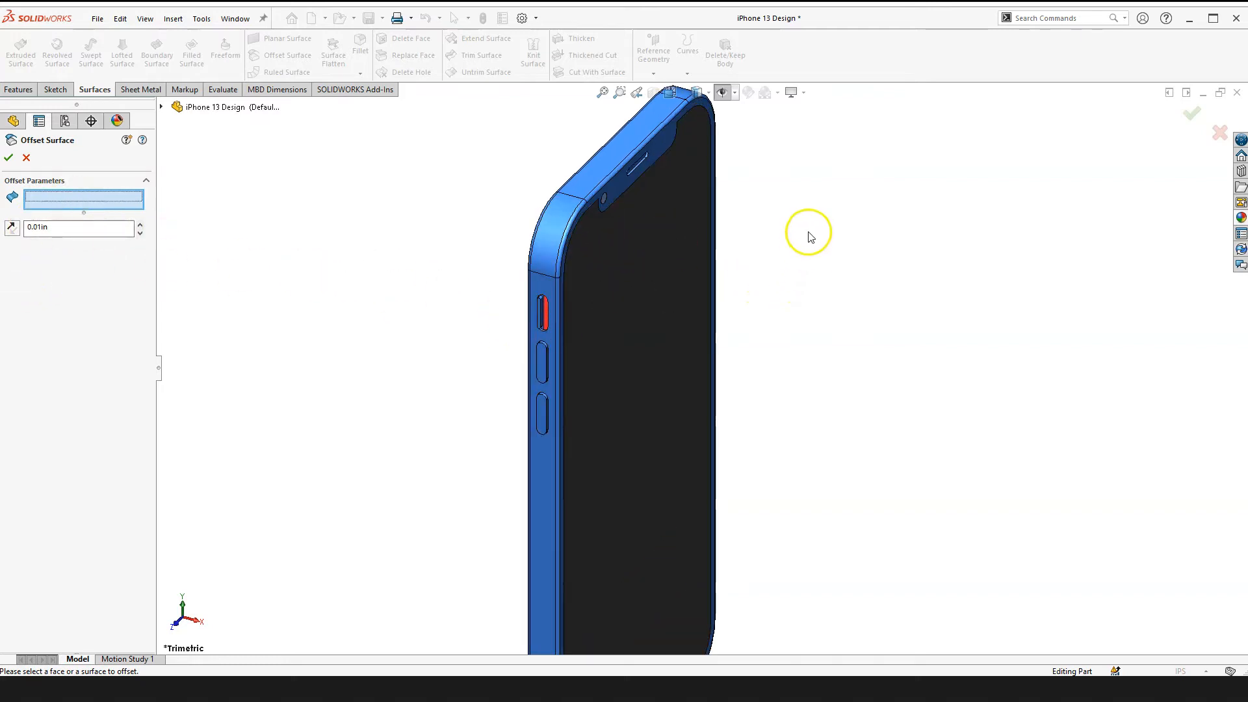
{"action": "scroll", "coordinate": [619, 176], "scroll_direction": "down", "scroll_amount": 4}
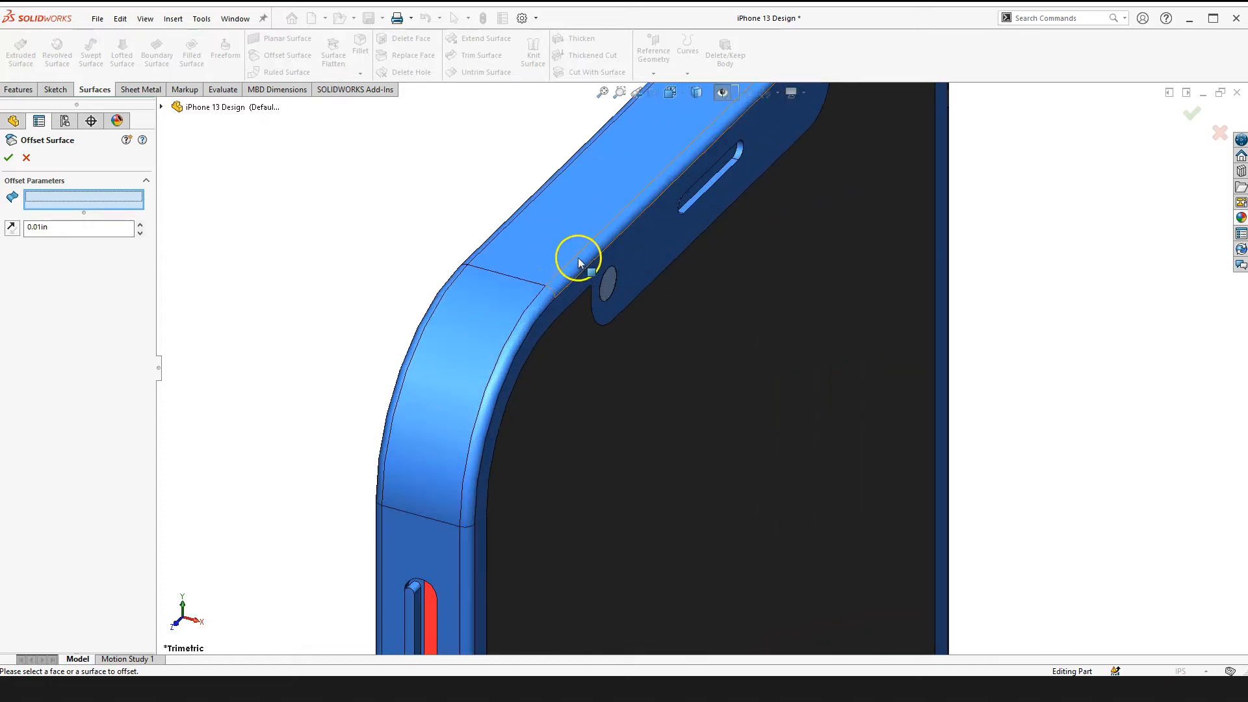
{"action": "scroll", "coordinate": [683, 267], "scroll_direction": "up", "scroll_amount": 2}
{"action": "scroll", "coordinate": [677, 265], "scroll_direction": "down", "scroll_amount": 2}
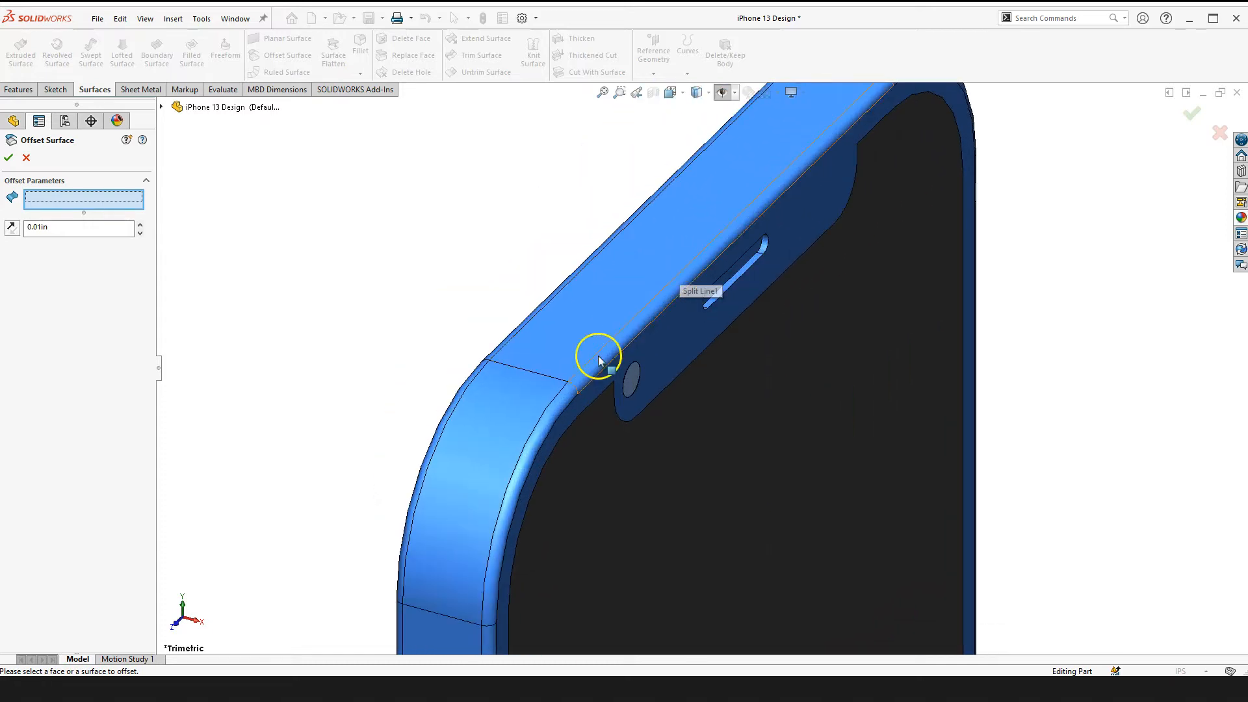
{"action": "left_click", "coordinate": [569, 337]}
{"action": "scroll", "coordinate": [580, 379], "scroll_direction": "down", "scroll_amount": 3}
{"action": "left_click", "coordinate": [643, 379]}
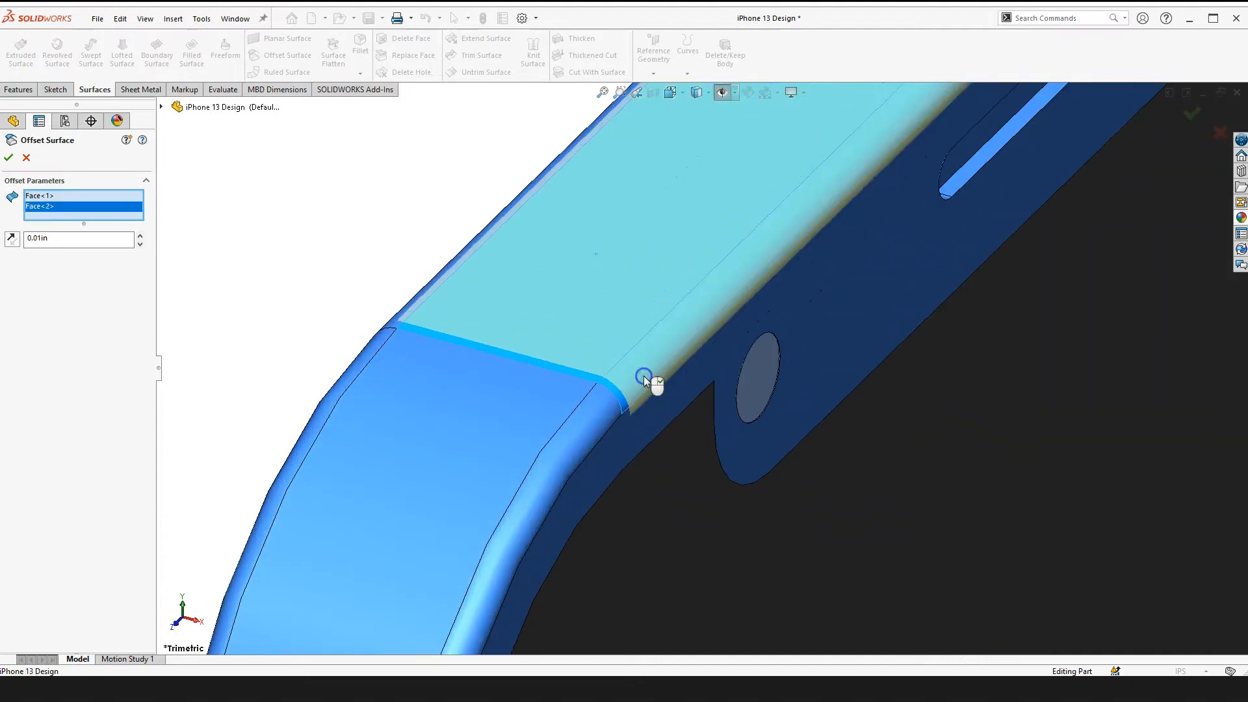
{"action": "left_click", "coordinate": [587, 424]}
{"action": "left_click", "coordinate": [479, 437]}
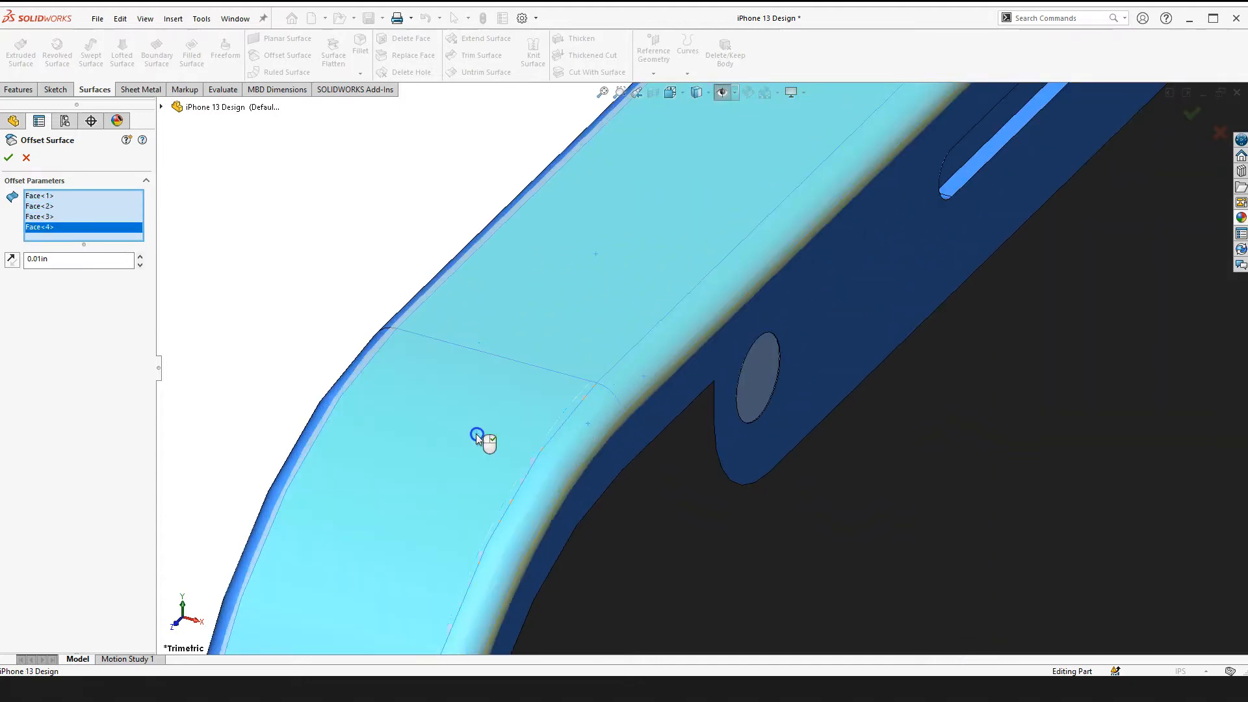
Step: Add the long side face around the mute switch and volume buttons and its front rounded edge face to the offset
{"action": "scroll", "coordinate": [488, 438], "scroll_direction": "up", "scroll_amount": 5}
{"action": "scroll", "coordinate": [635, 371], "scroll_direction": "down", "scroll_amount": 6}
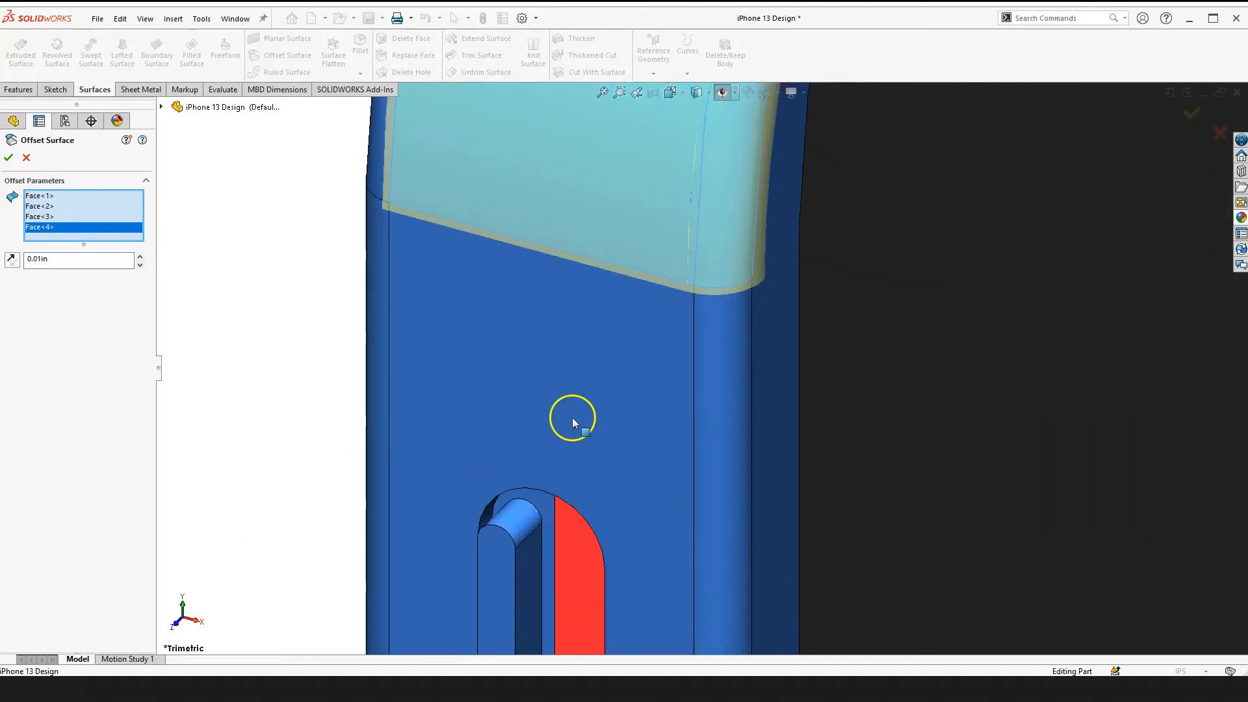
{"action": "left_click", "coordinate": [575, 373]}
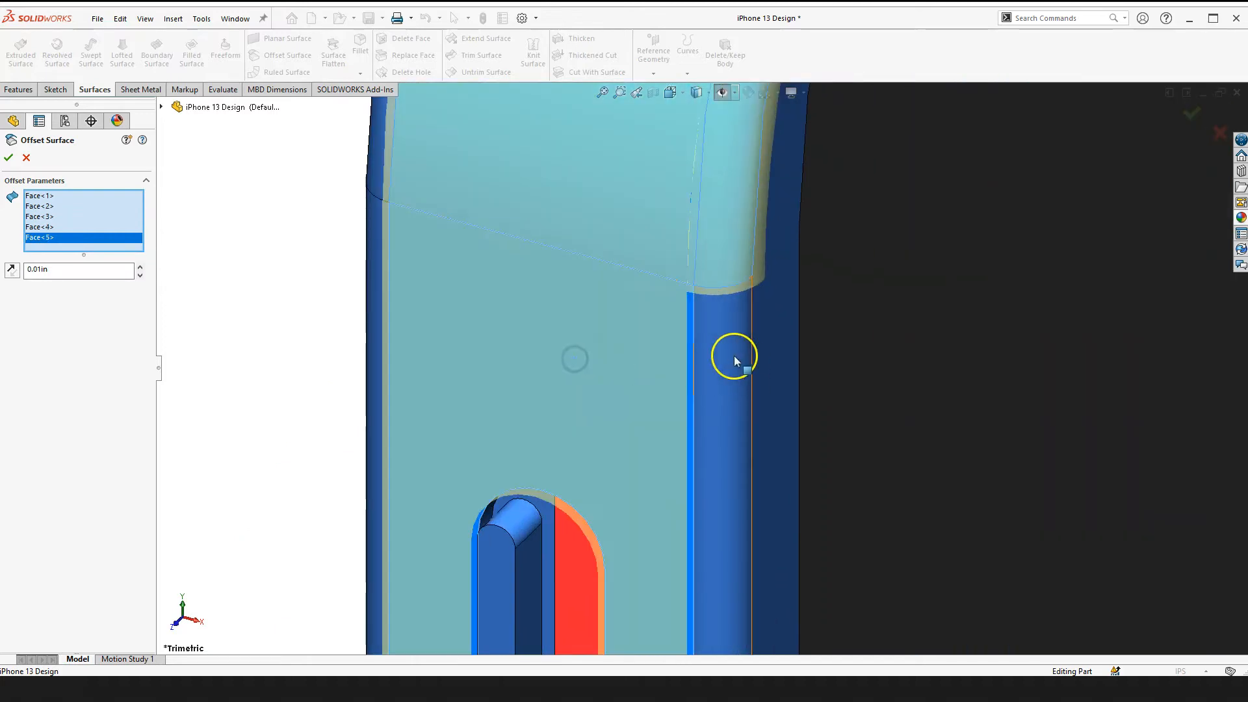
{"action": "left_click", "coordinate": [728, 384]}
{"action": "scroll", "coordinate": [686, 442], "scroll_direction": "up", "scroll_amount": 3}
{"action": "scroll", "coordinate": [689, 455], "scroll_direction": "up", "scroll_amount": 3}
{"action": "scroll", "coordinate": [696, 420], "scroll_direction": "down", "scroll_amount": 5}
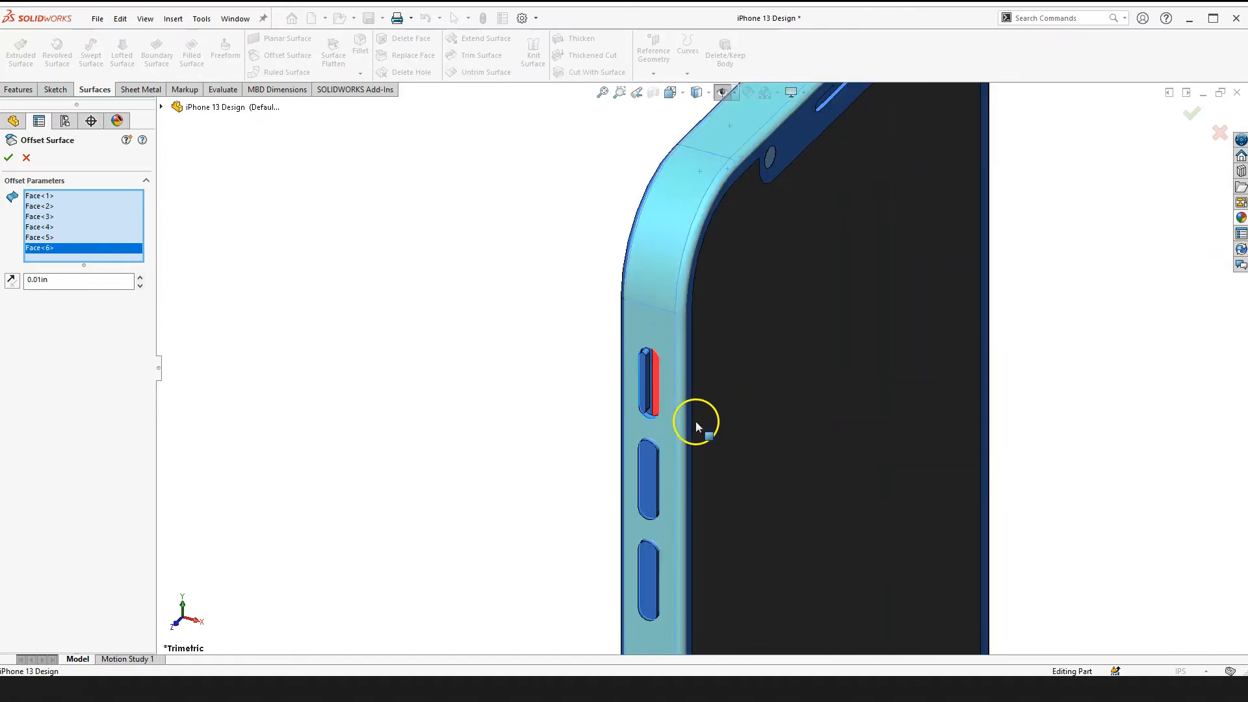
Step: Add the phone's other top corner face and its front rounded edge face to the offset selection
{"action": "scroll", "coordinate": [669, 493], "scroll_direction": "up", "scroll_amount": 5}
{"action": "scroll", "coordinate": [702, 482], "scroll_direction": "down", "scroll_amount": 2}
{"action": "scroll", "coordinate": [707, 467], "scroll_direction": "up", "scroll_amount": 3}
{"action": "scroll", "coordinate": [708, 467], "scroll_direction": "up", "scroll_amount": 2}
{"action": "right_click_drag", "start_coordinate": [807, 224], "coordinate": [812, 333]}
{"action": "scroll", "coordinate": [699, 300], "scroll_direction": "down", "scroll_amount": 6}
{"action": "middle_click_drag", "start_coordinate": [699, 300], "coordinate": [599, 351]}
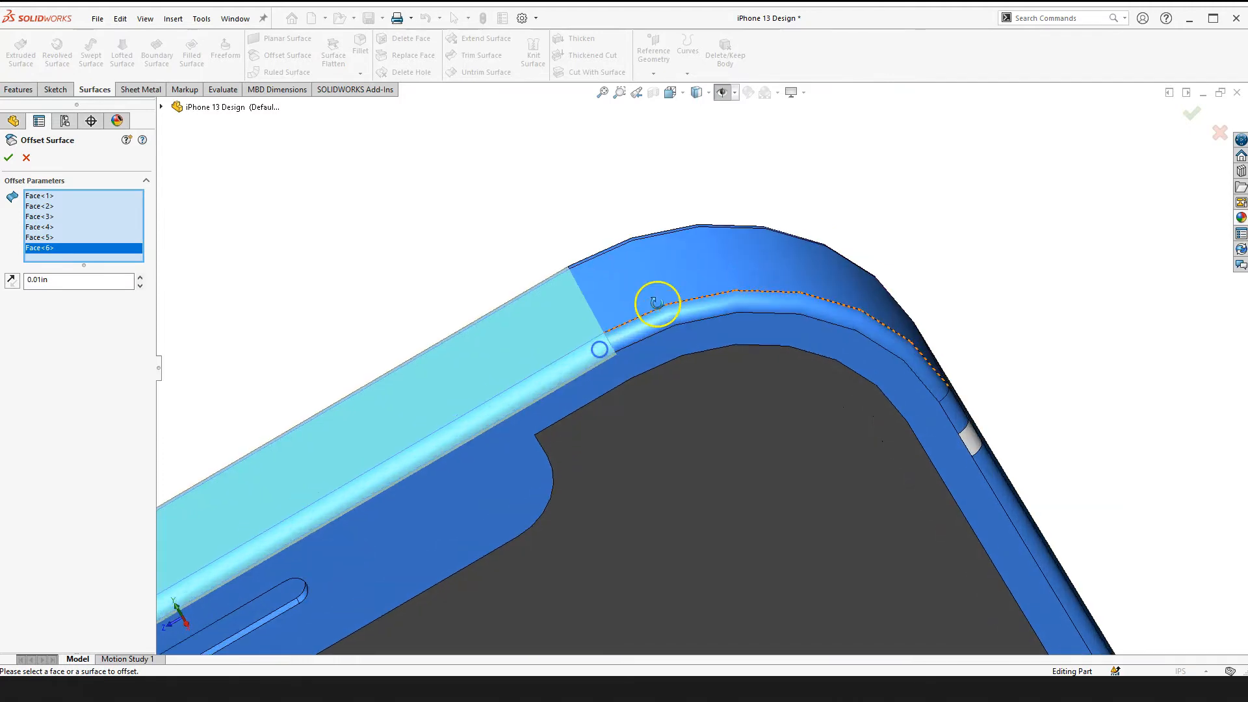
{"action": "middle_click_drag", "start_coordinate": [657, 303], "coordinate": [637, 296]}
{"action": "left_click", "coordinate": [723, 267]}
{"action": "scroll", "coordinate": [811, 329], "scroll_direction": "down", "scroll_amount": 3}
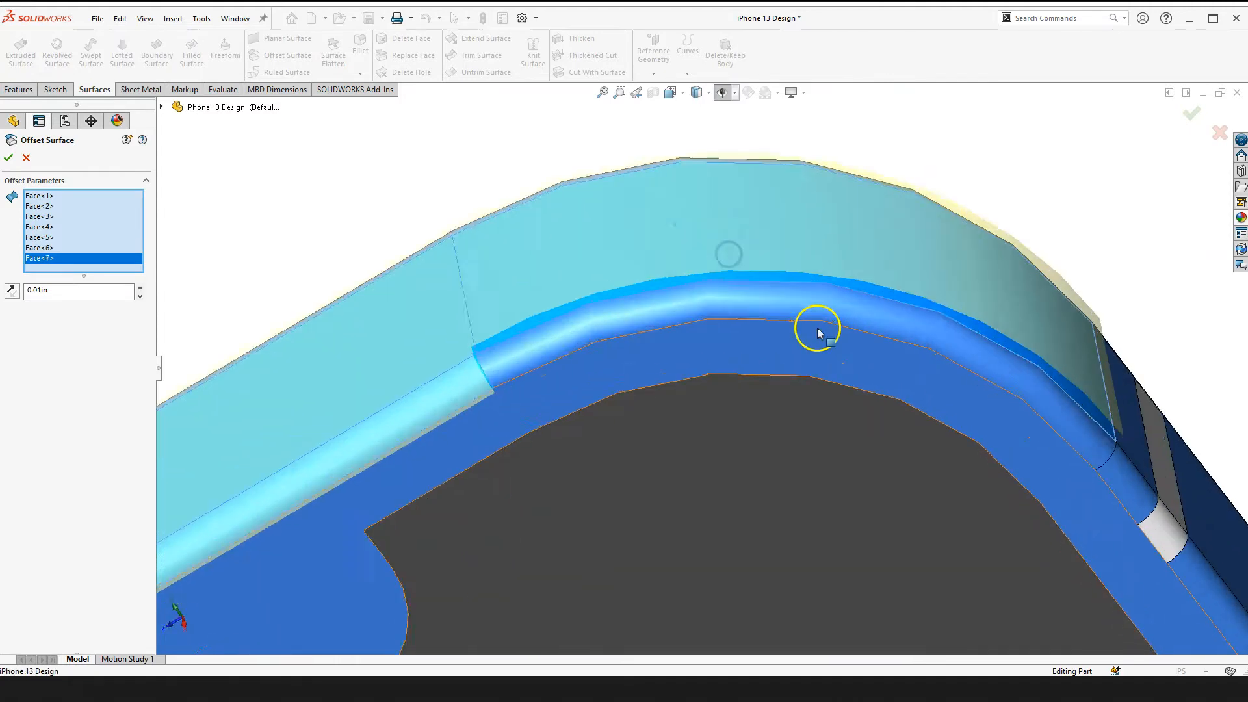
{"action": "left_click", "coordinate": [812, 309]}
{"action": "scroll", "coordinate": [842, 380], "scroll_direction": "up", "scroll_amount": 3}
Step: Add the power-button side's split segments, the antenna band, the long side face and their front rounded edge faces to the offset
{"action": "scroll", "coordinate": [842, 381], "scroll_direction": "down", "scroll_amount": 3}
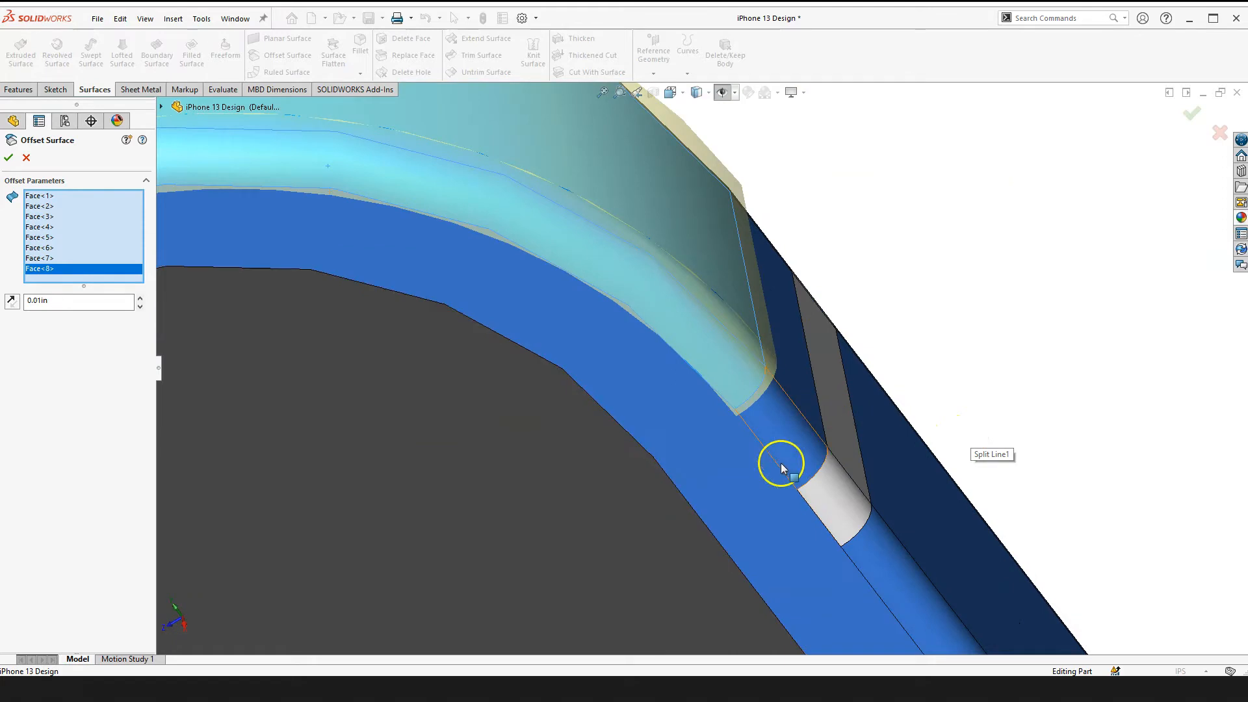
{"action": "left_click", "coordinate": [789, 439]}
{"action": "left_click", "coordinate": [797, 380]}
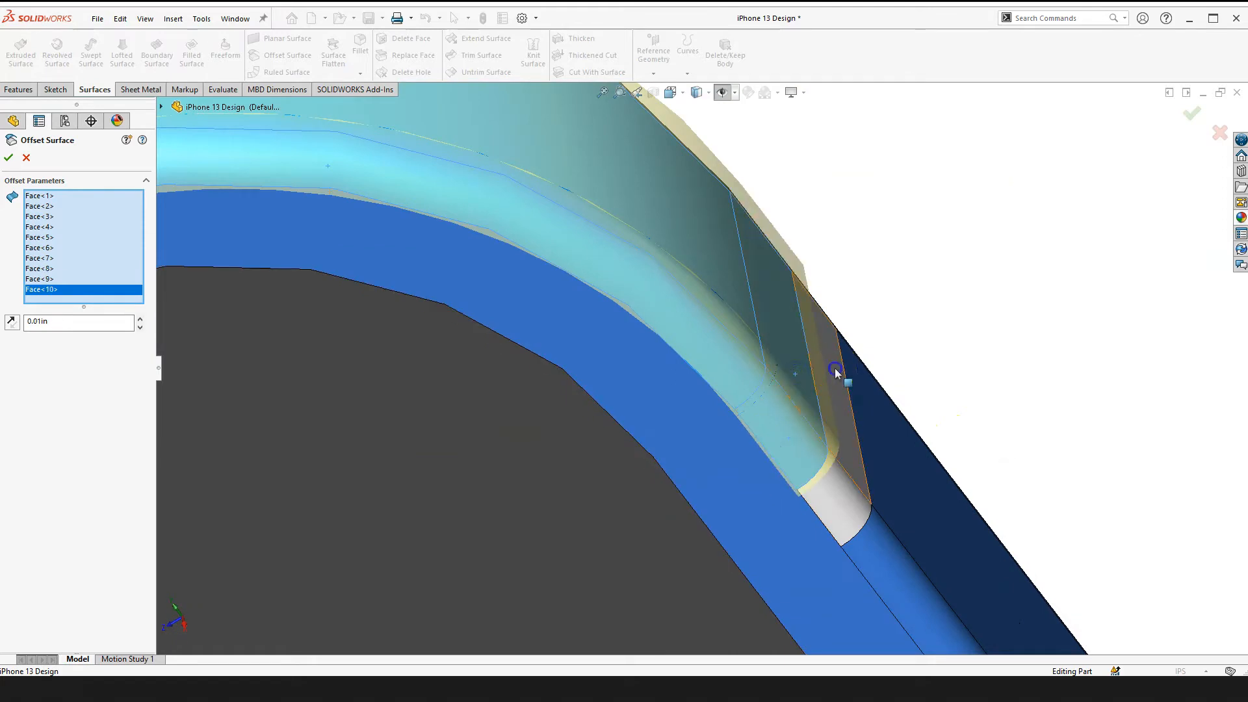
{"action": "left_click", "coordinate": [835, 369]}
{"action": "left_click", "coordinate": [837, 500]}
{"action": "left_click", "coordinate": [879, 551]}
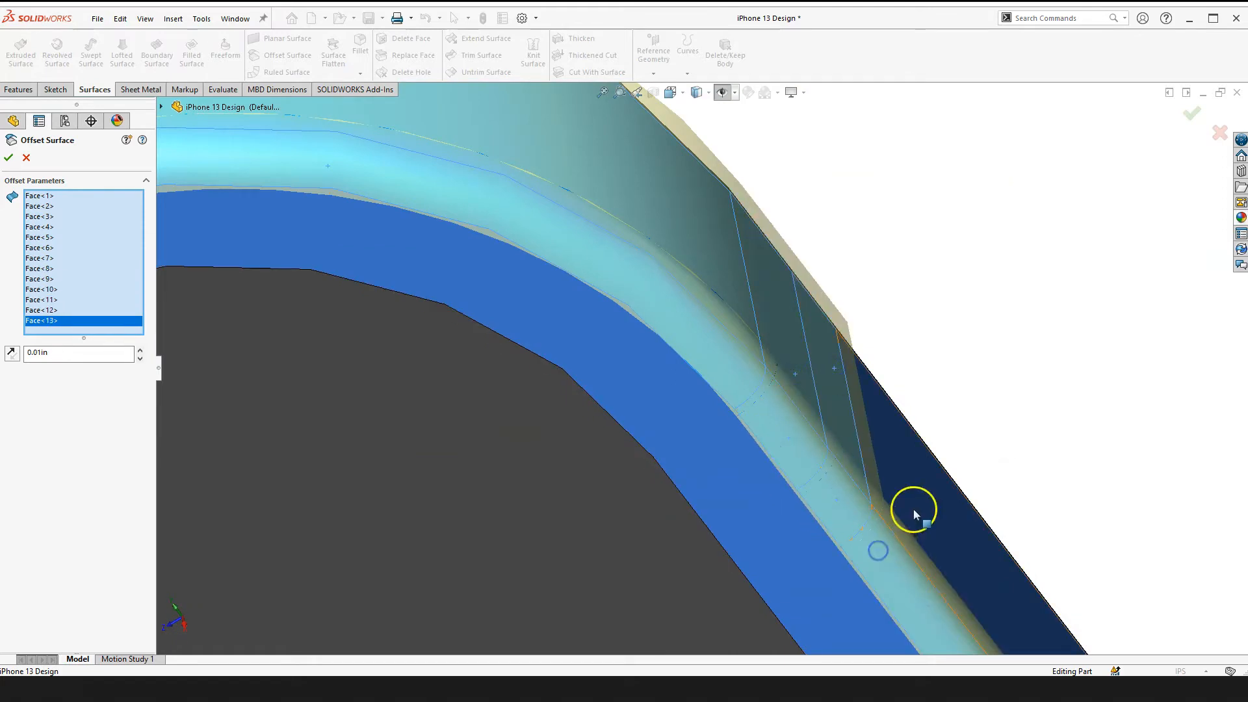
{"action": "left_click", "coordinate": [914, 514]}
Step: Add the bottom corner face on the power-button side and its front rounded edge face to the offset
{"action": "scroll", "coordinate": [936, 491], "scroll_direction": "up", "scroll_amount": 10}
{"action": "right_click_drag", "start_coordinate": [812, 390], "coordinate": [825, 490]}
{"action": "scroll", "coordinate": [739, 462], "scroll_direction": "down", "scroll_amount": 6}
{"action": "middle_click_drag", "start_coordinate": [737, 455], "coordinate": [621, 304]}
{"action": "scroll", "coordinate": [822, 384], "scroll_direction": "up", "scroll_amount": 4}
{"action": "scroll", "coordinate": [852, 527], "scroll_direction": "down", "scroll_amount": 6}
{"action": "middle_click_drag", "start_coordinate": [856, 529], "coordinate": [824, 468]}
{"action": "middle_click_drag", "start_coordinate": [803, 523], "coordinate": [784, 515]}
{"action": "left_click", "coordinate": [774, 506]}
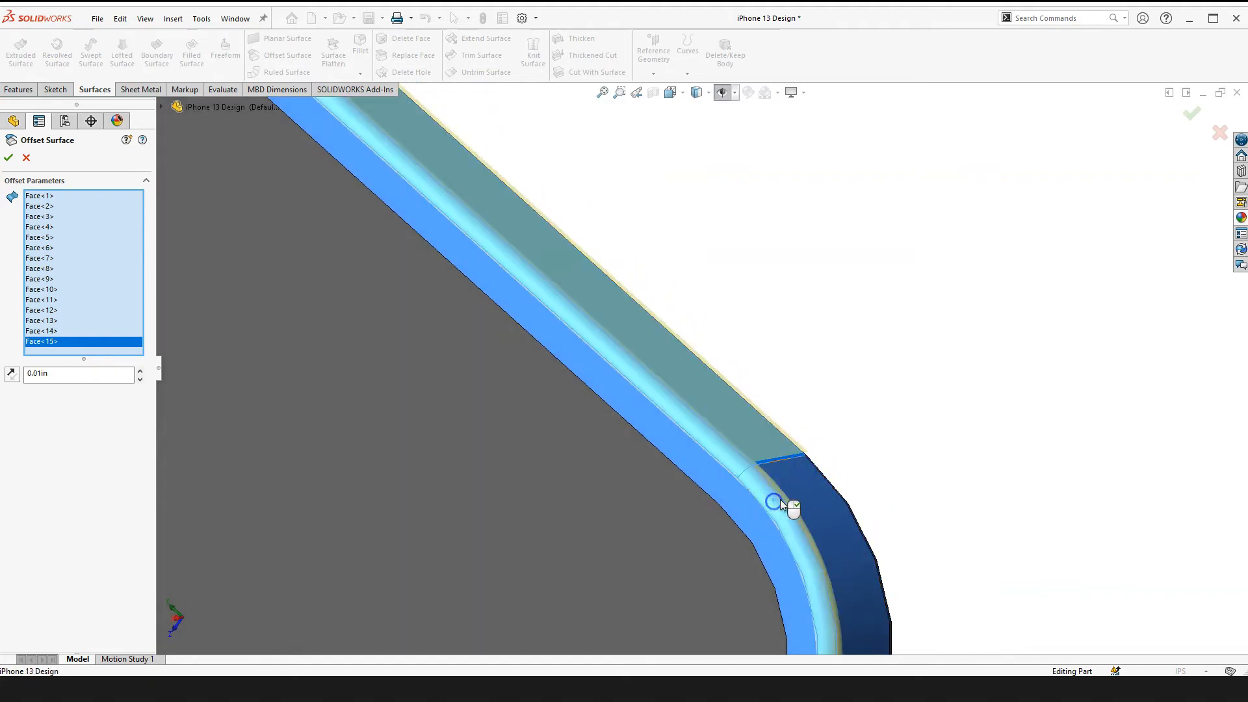
{"action": "left_click", "coordinate": [824, 502]}
Step: Add the bottom corner face on the mute-switch side and its front rounded edge face to the offset
{"action": "scroll", "coordinate": [913, 498], "scroll_direction": "up", "scroll_amount": 5}
{"action": "scroll", "coordinate": [688, 521], "scroll_direction": "down", "scroll_amount": 5}
{"action": "right_click_drag", "start_coordinate": [770, 446], "coordinate": [770, 504]}
{"action": "middle_click_drag", "start_coordinate": [769, 553], "coordinate": [500, 440]}
{"action": "left_click", "coordinate": [567, 485]}
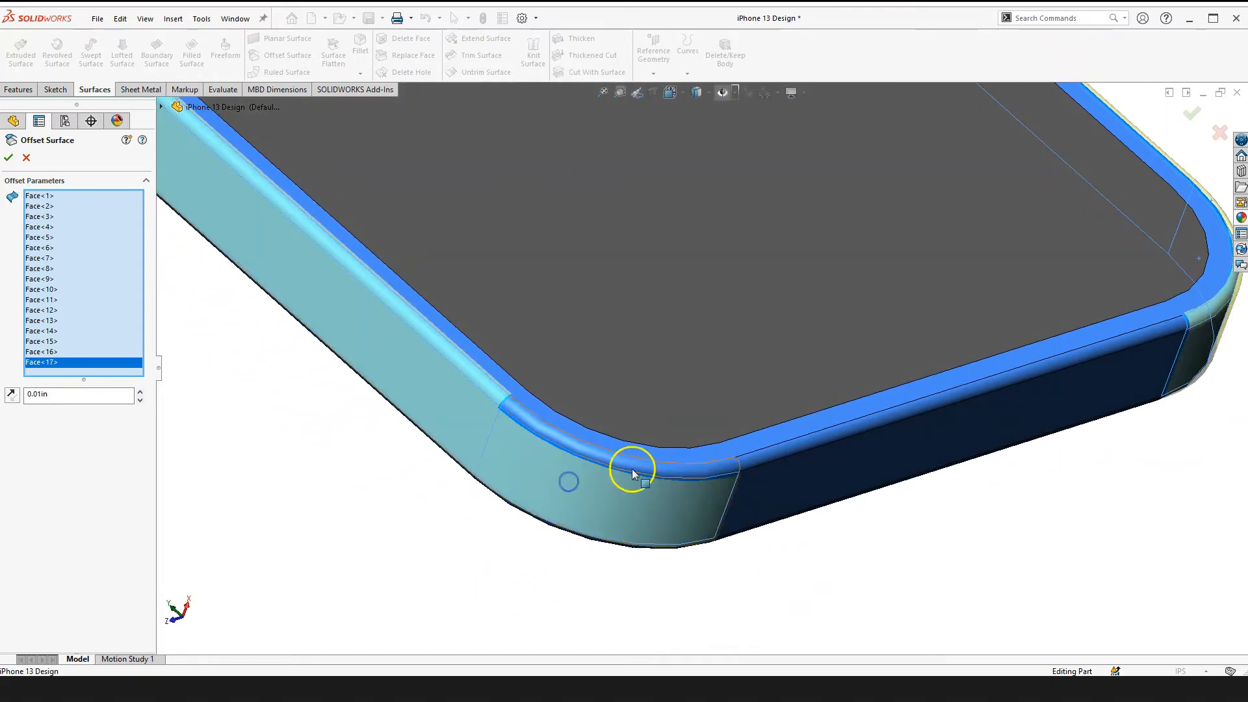
{"action": "left_click", "coordinate": [637, 467]}
Step: Add the phone's bottom side face and its front rounded edge face to the offset selection
{"action": "left_click", "coordinate": [778, 485]}
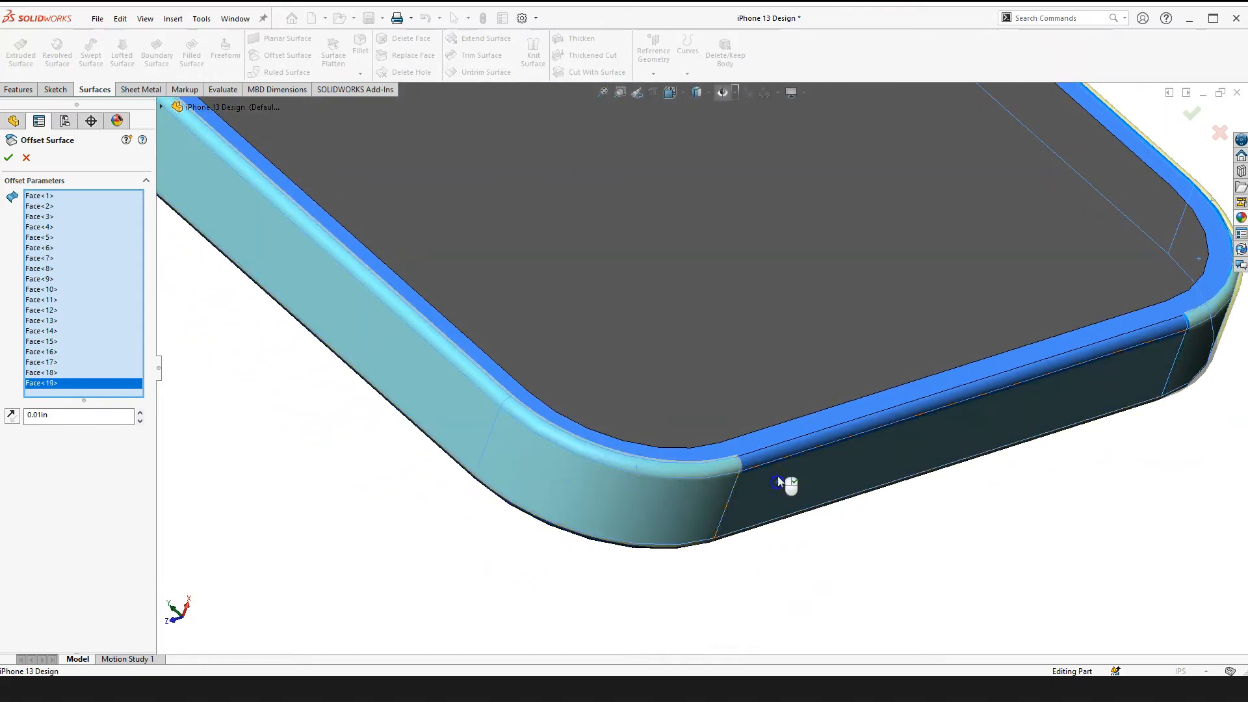
{"action": "left_click", "coordinate": [759, 464]}
{"action": "scroll", "coordinate": [770, 559], "scroll_direction": "up", "scroll_amount": 10}
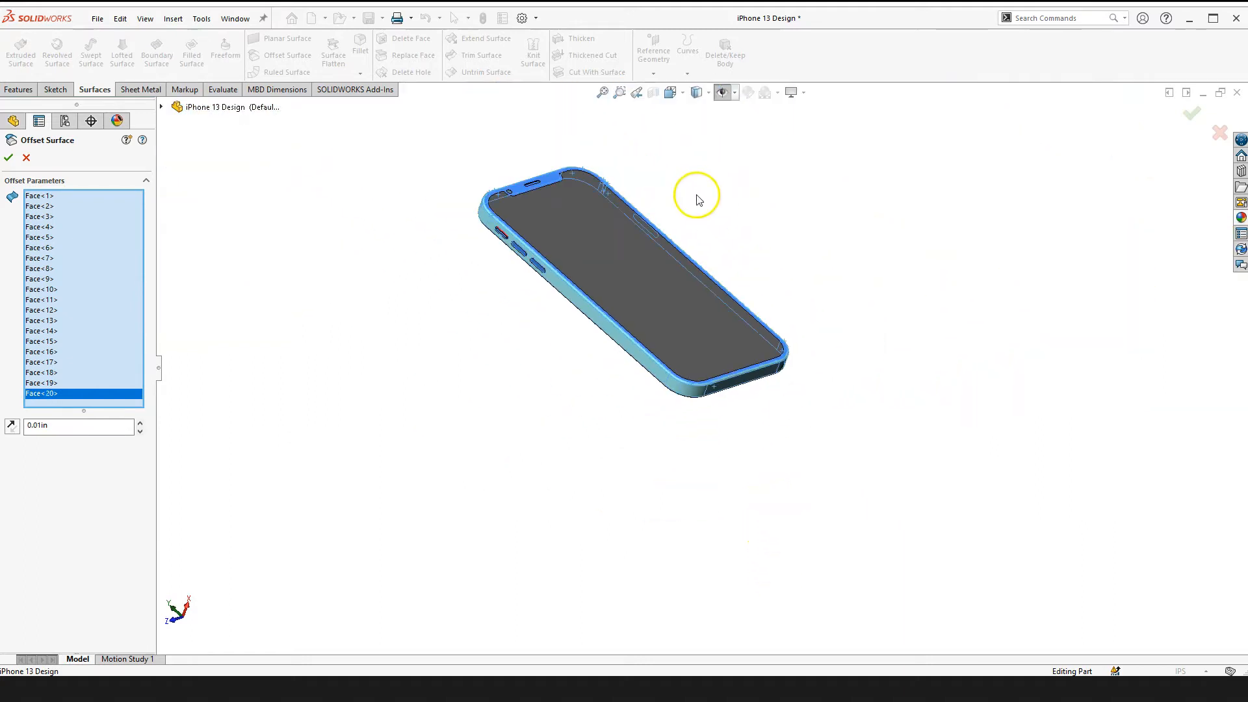
Step: Add the outer faces of the two volume buttons to the offset selection
{"action": "scroll", "coordinate": [556, 380], "scroll_direction": "down", "scroll_amount": 10}
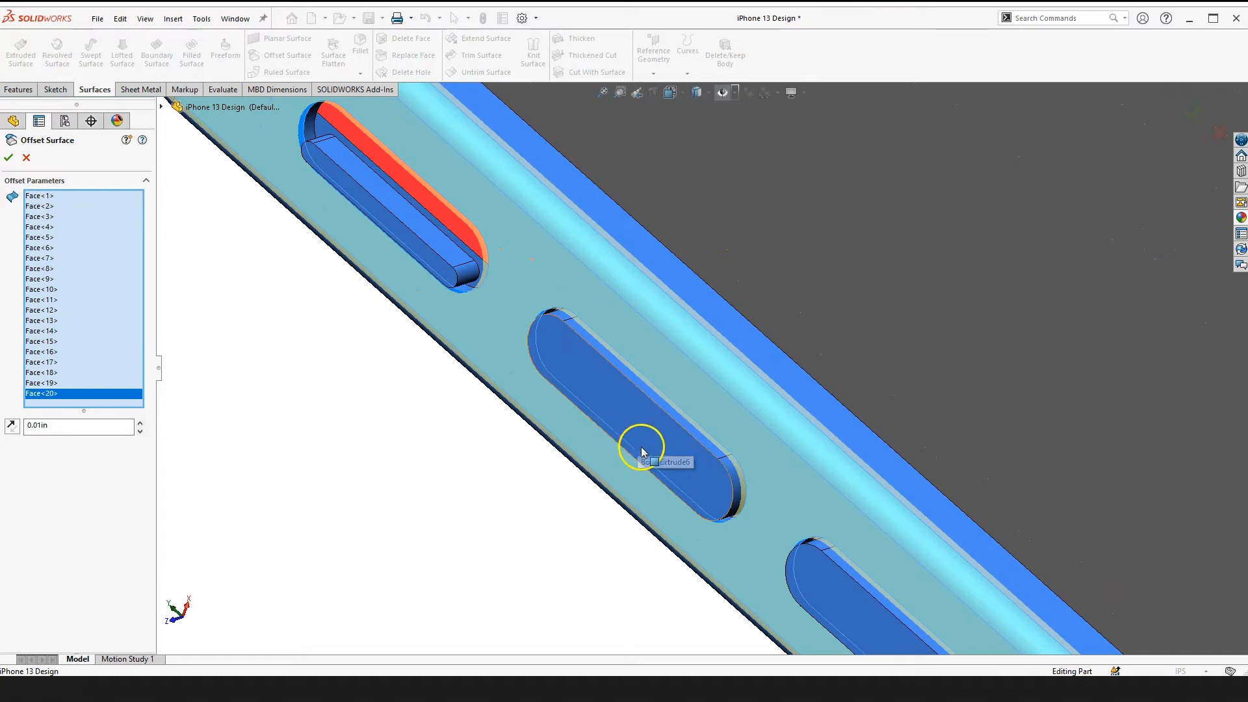
{"action": "left_click", "coordinate": [642, 418]}
{"action": "scroll", "coordinate": [634, 435], "scroll_direction": "up", "scroll_amount": 5}
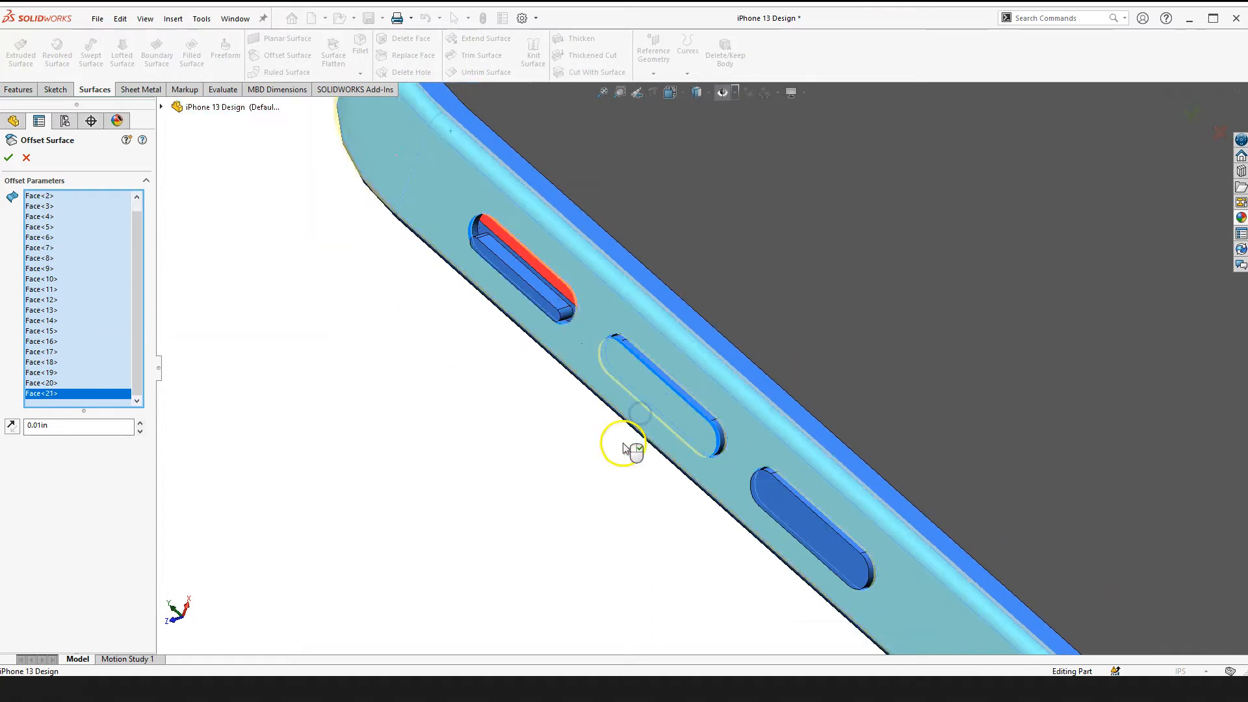
{"action": "left_click", "coordinate": [757, 462]}
Step: Add the outer face of the power button on the opposite side to the offset selection
{"action": "scroll", "coordinate": [715, 495], "scroll_direction": "up", "scroll_amount": 9}
{"action": "right_click_drag", "start_coordinate": [887, 277], "coordinate": [889, 370]}
{"action": "scroll", "coordinate": [833, 361], "scroll_direction": "down", "scroll_amount": 6}
{"action": "scroll", "coordinate": [829, 354], "scroll_direction": "down", "scroll_amount": 3}
{"action": "left_click_drag", "start_coordinate": [744, 277], "coordinate": [618, 373]}
{"action": "scroll", "coordinate": [679, 332], "scroll_direction": "down", "scroll_amount": 6}
{"action": "left_click_drag", "start_coordinate": [743, 298], "coordinate": [738, 286]}
{"action": "left_click", "coordinate": [831, 301]}
{"action": "scroll", "coordinate": [844, 418], "scroll_direction": "up", "scroll_amount": 10}
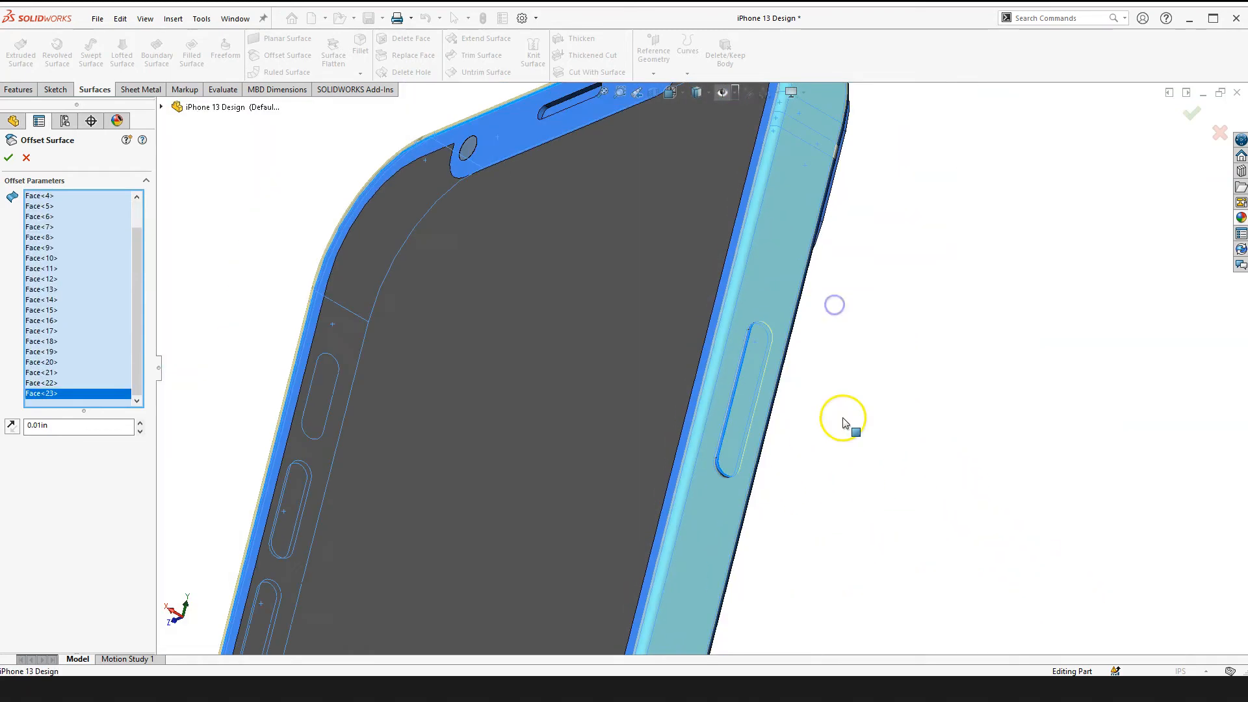
Step: Add the phone's flat back face around the camera module to the offset selection
{"action": "right_click_drag", "start_coordinate": [821, 383], "coordinate": [816, 468]}
{"action": "left_click_drag", "start_coordinate": [732, 535], "coordinate": [836, 353]}
{"action": "scroll", "coordinate": [630, 254], "scroll_direction": "down", "scroll_amount": 4}
{"action": "left_click_drag", "start_coordinate": [588, 325], "coordinate": [688, 195]}
{"action": "scroll", "coordinate": [541, 344], "scroll_direction": "up", "scroll_amount": 1}
{"action": "scroll", "coordinate": [422, 339], "scroll_direction": "down", "scroll_amount": 5}
{"action": "left_click_drag", "start_coordinate": [444, 340], "coordinate": [513, 253]}
{"action": "left_click_drag", "start_coordinate": [626, 263], "coordinate": [588, 253]}
{"action": "middle_click_drag", "start_coordinate": [588, 253], "coordinate": [591, 233]}
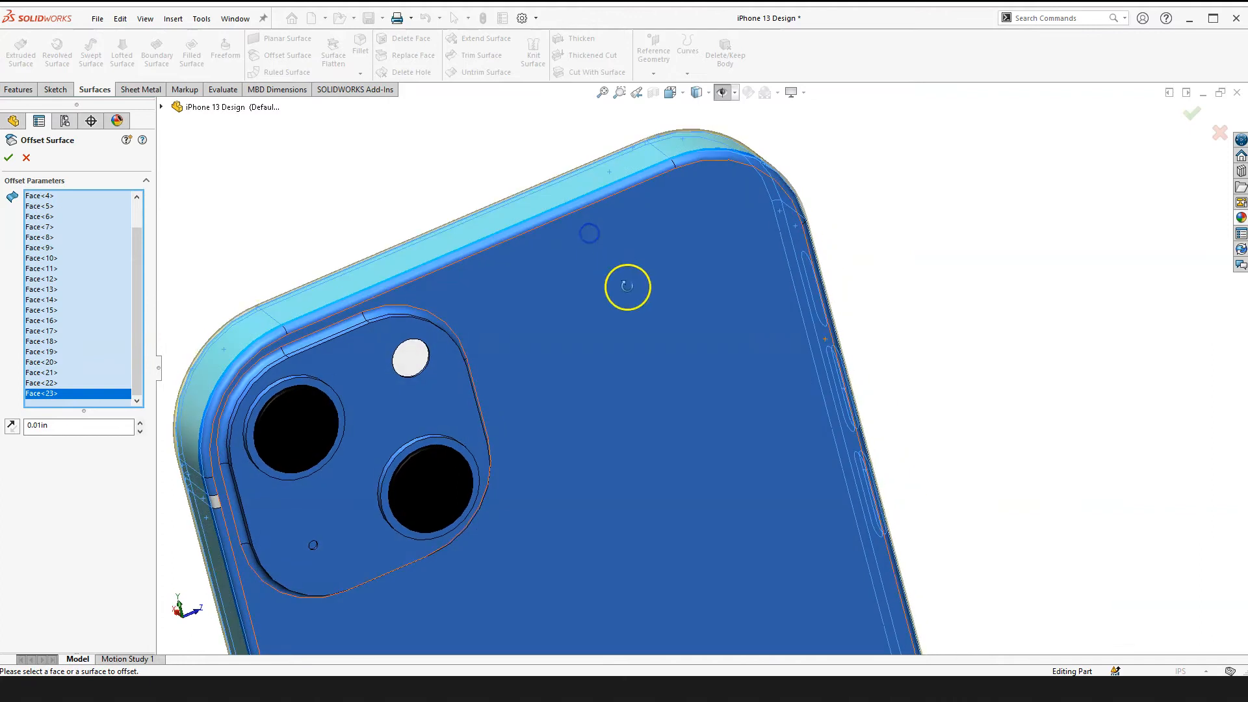
{"action": "left_click", "coordinate": [580, 258]}
Step: Add the back rounded edge faces of the top corner beside the camera and of the top side to the offset
{"action": "scroll", "coordinate": [504, 348], "scroll_direction": "down", "scroll_amount": 3}
{"action": "scroll", "coordinate": [594, 382], "scroll_direction": "down", "scroll_amount": 6}
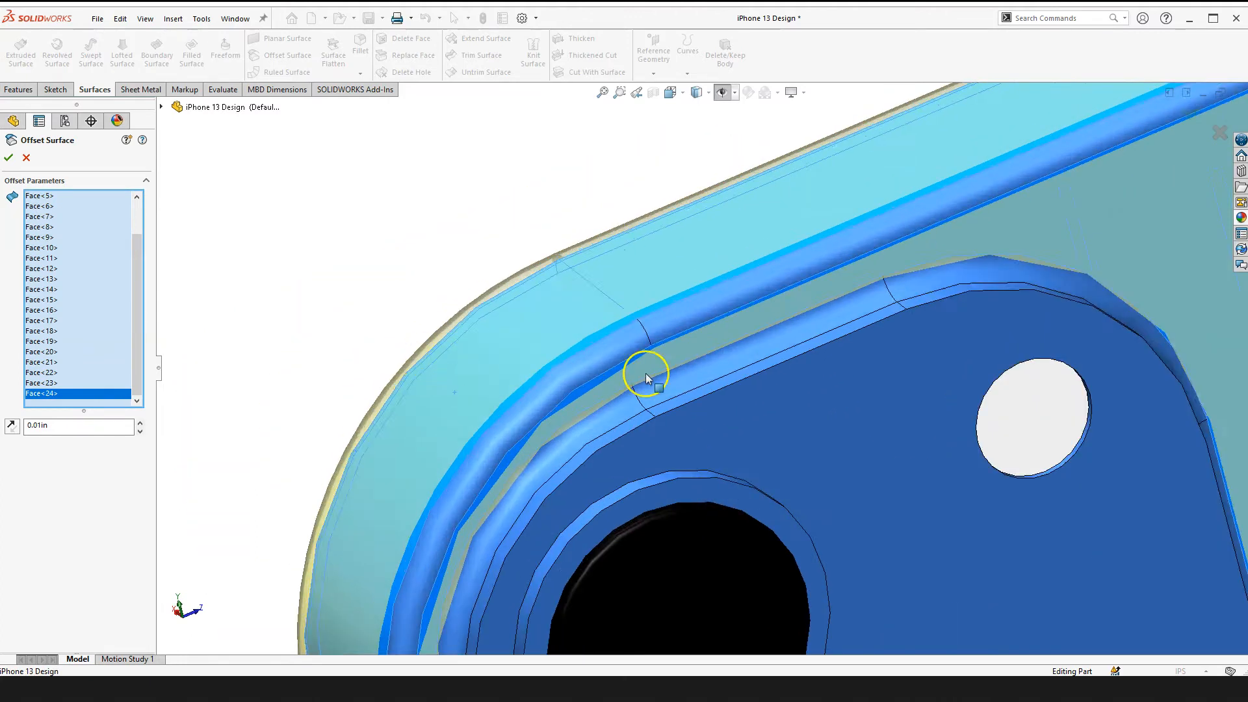
{"action": "left_click", "coordinate": [589, 323]}
{"action": "left_click", "coordinate": [670, 276]}
{"action": "scroll", "coordinate": [724, 307], "scroll_direction": "up", "scroll_amount": 5}
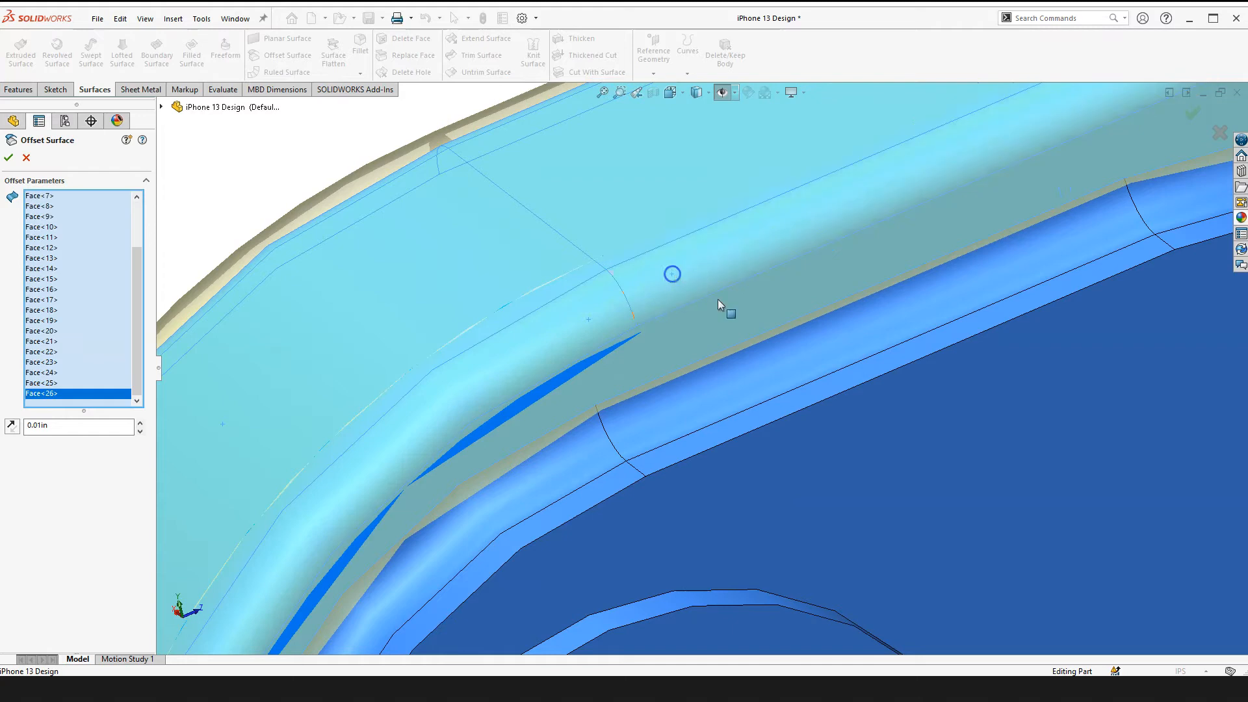
Step: Add the back rounded edge faces of the top corner near the mute switch and of the adjoining long side to the offset
{"action": "scroll", "coordinate": [872, 362], "scroll_direction": "down", "scroll_amount": 3}
{"action": "scroll", "coordinate": [900, 343], "scroll_direction": "down", "scroll_amount": 4}
{"action": "left_click", "coordinate": [850, 291]}
{"action": "scroll", "coordinate": [875, 416], "scroll_direction": "up", "scroll_amount": 4}
{"action": "right_click_drag", "start_coordinate": [947, 339], "coordinate": [956, 452]}
{"action": "scroll", "coordinate": [879, 410], "scroll_direction": "down", "scroll_amount": 2}
{"action": "left_click_drag", "start_coordinate": [879, 409], "coordinate": [744, 387]}
{"action": "left_click", "coordinate": [715, 372]}
Step: Add the back rounded edge faces of the bottom corner on the mute-switch side and of the bottom side to the offset
{"action": "scroll", "coordinate": [788, 491], "scroll_direction": "up", "scroll_amount": 5}
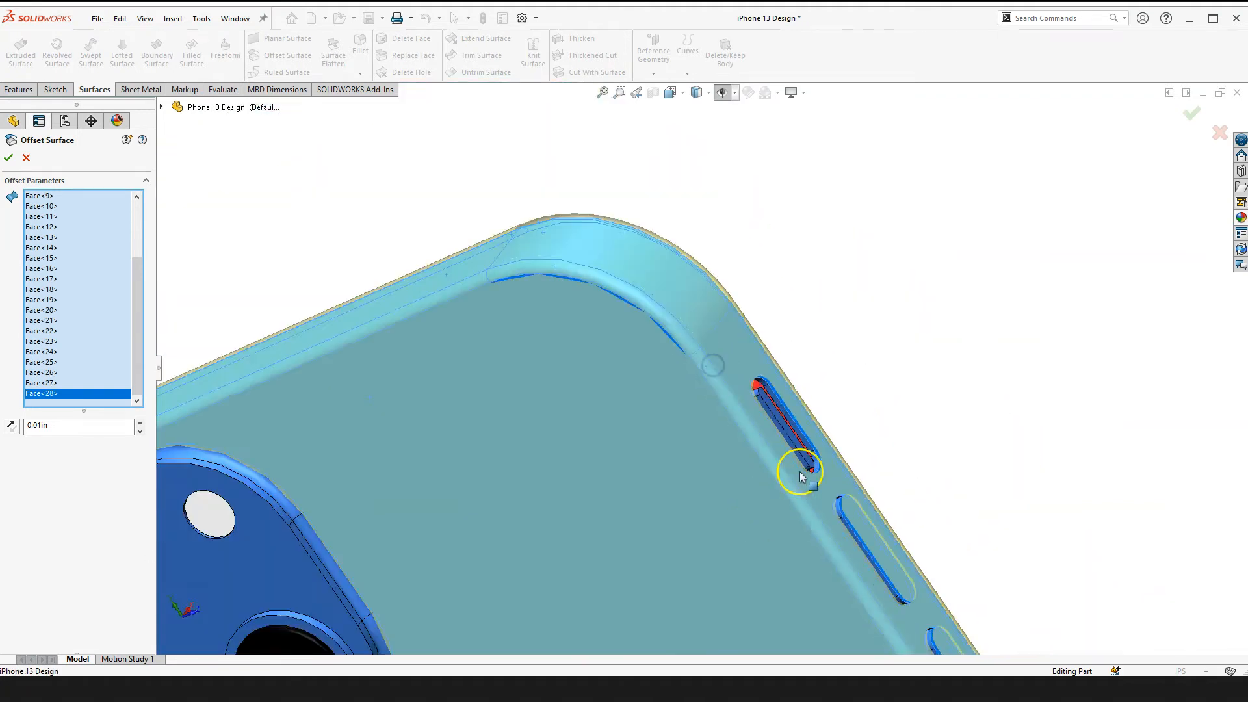
{"action": "scroll", "coordinate": [769, 490], "scroll_direction": "down", "scroll_amount": 8}
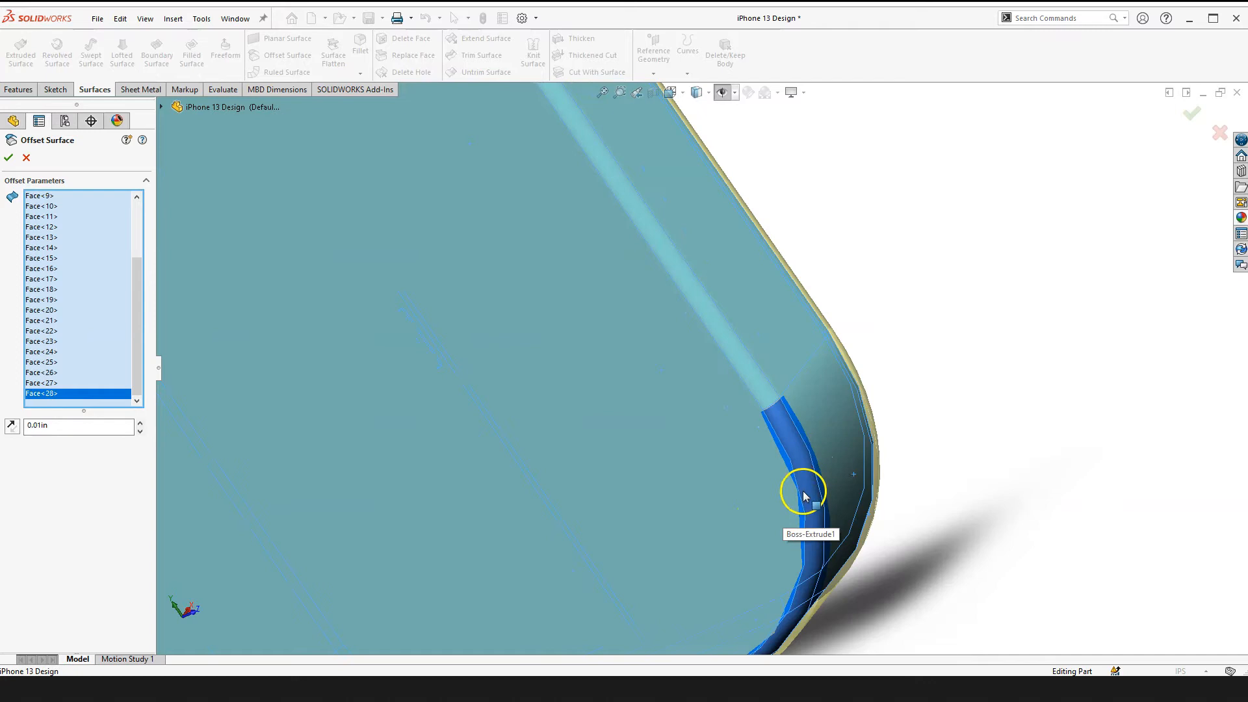
{"action": "left_click", "coordinate": [798, 451]}
{"action": "scroll", "coordinate": [817, 512], "scroll_direction": "up", "scroll_amount": 7}
{"action": "right_click_drag", "start_coordinate": [805, 447], "coordinate": [805, 539]}
{"action": "scroll", "coordinate": [637, 438], "scroll_direction": "down", "scroll_amount": 2}
{"action": "left_click_drag", "start_coordinate": [636, 438], "coordinate": [682, 418]}
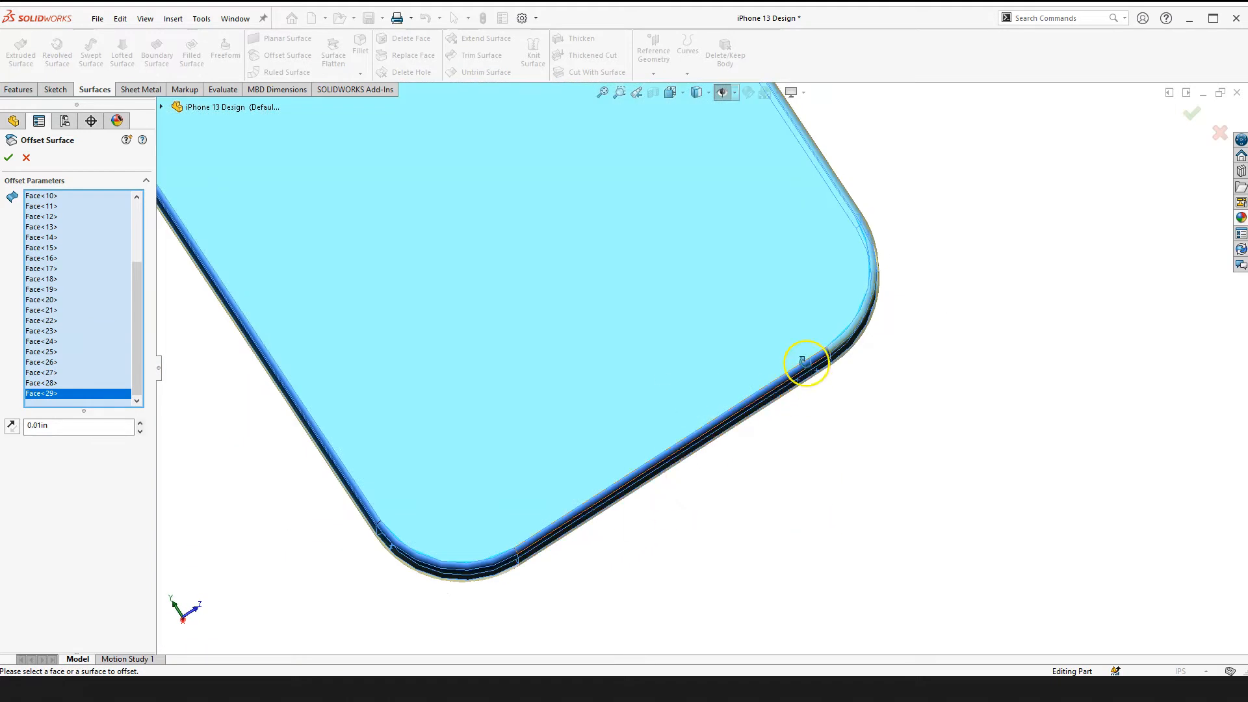
{"action": "scroll", "coordinate": [808, 362], "scroll_direction": "down", "scroll_amount": 6}
{"action": "left_click_drag", "start_coordinate": [789, 286], "coordinate": [801, 309]}
{"action": "left_click", "coordinate": [801, 309]}
Step: Add the back rounded edge faces of the remaining bottom corner and the power-button side to the offset
{"action": "scroll", "coordinate": [800, 318], "scroll_direction": "up", "scroll_amount": 7}
{"action": "scroll", "coordinate": [517, 403], "scroll_direction": "down", "scroll_amount": 3}
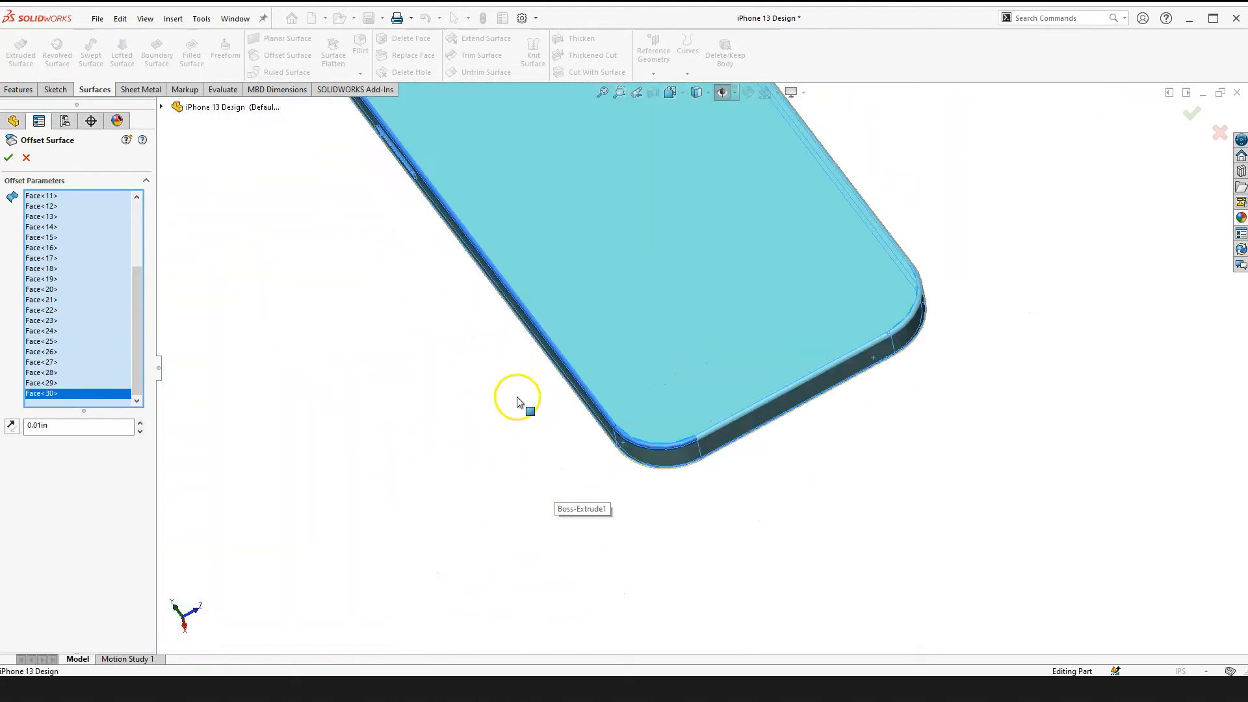
{"action": "scroll", "coordinate": [575, 374], "scroll_direction": "down", "scroll_amount": 4}
{"action": "scroll", "coordinate": [709, 472], "scroll_direction": "down", "scroll_amount": 3}
{"action": "left_click", "coordinate": [728, 513]}
{"action": "left_click", "coordinate": [643, 422]}
Step: Add the white antenna band and the short segment beside it on the back rounded edge near the camera to the offset
{"action": "scroll", "coordinate": [642, 420], "scroll_direction": "up", "scroll_amount": 6}
{"action": "scroll", "coordinate": [616, 356], "scroll_direction": "down", "scroll_amount": 6}
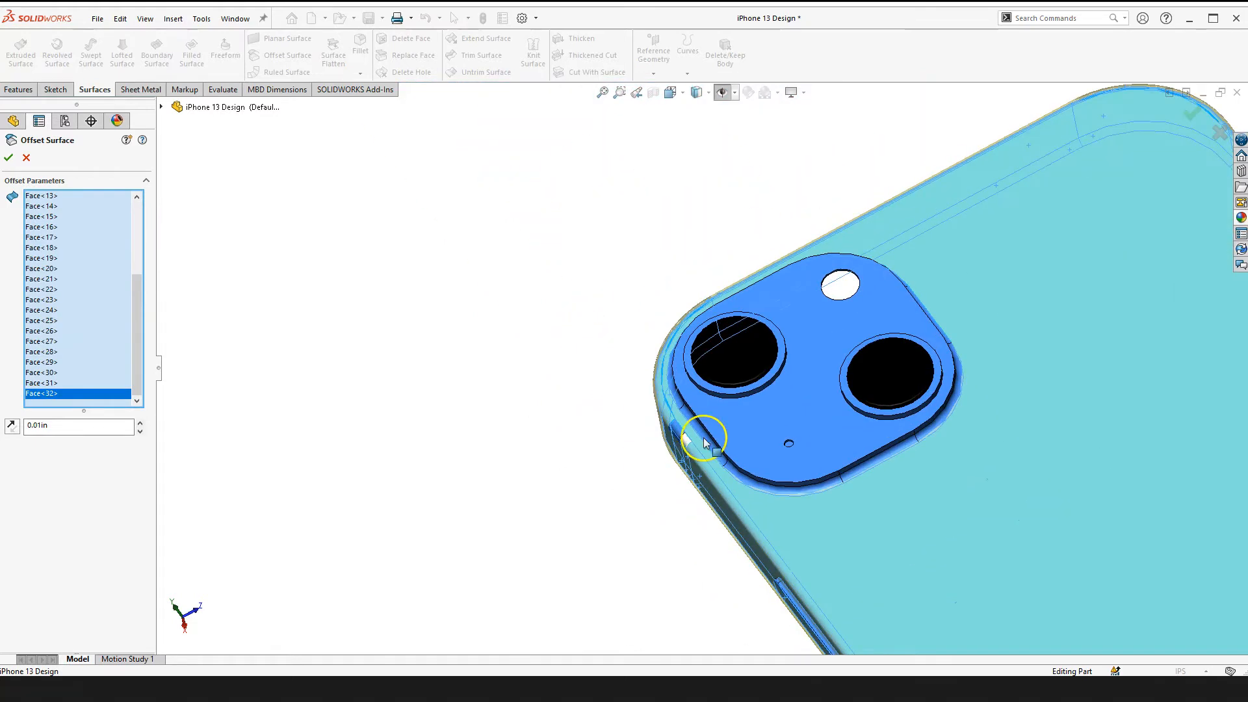
{"action": "scroll", "coordinate": [683, 439], "scroll_direction": "down", "scroll_amount": 5}
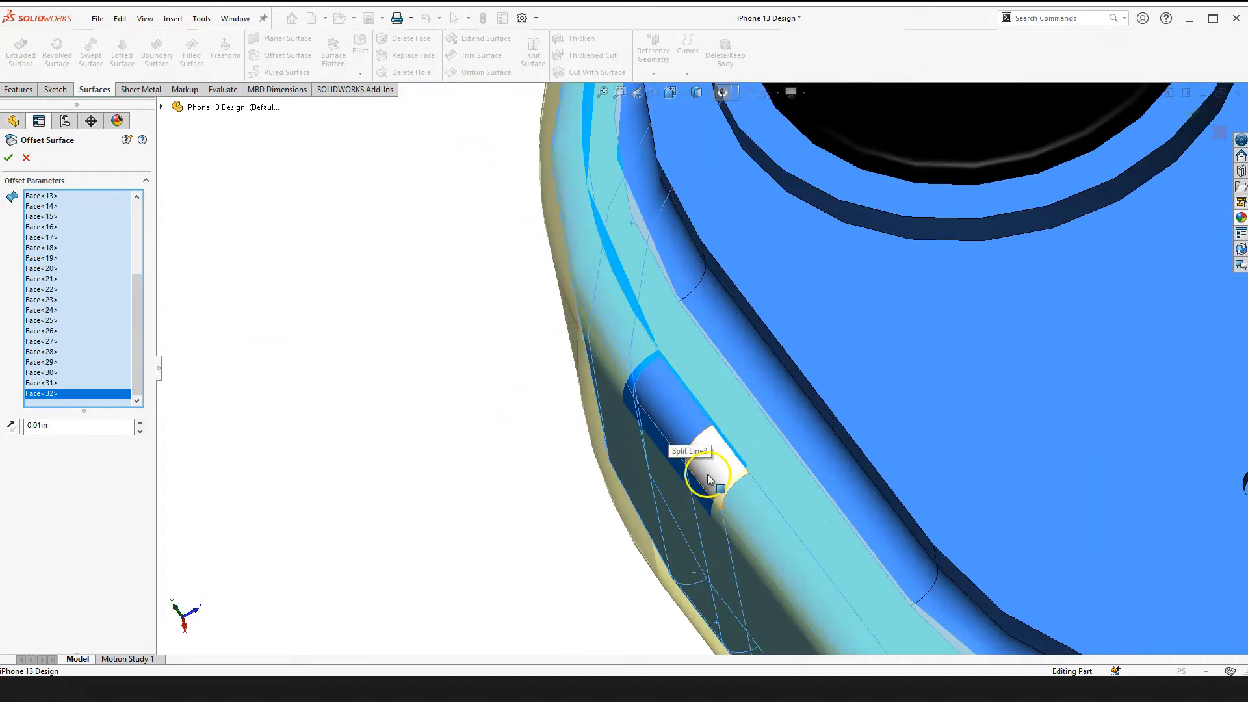
{"action": "left_click", "coordinate": [720, 469]}
{"action": "scroll", "coordinate": [699, 407], "scroll_direction": "down", "scroll_amount": 3}
{"action": "left_click", "coordinate": [665, 426]}
Step: Examine the phone from all sides to check that every outer face around the body is included in the offset selection
{"action": "scroll", "coordinate": [664, 402], "scroll_direction": "up", "scroll_amount": 6}
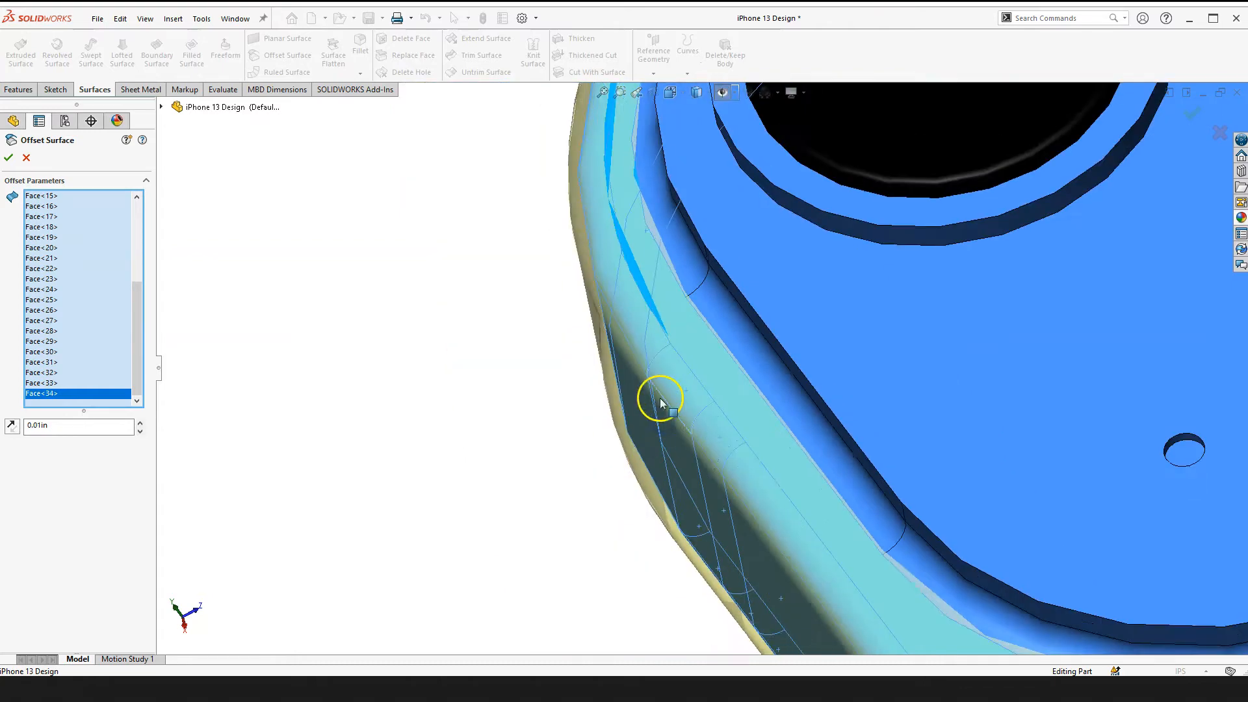
{"action": "right_click_drag", "start_coordinate": [516, 323], "coordinate": [519, 406]}
{"action": "left_click_drag", "start_coordinate": [752, 302], "coordinate": [816, 435]}
{"action": "scroll", "coordinate": [819, 433], "scroll_direction": "up", "scroll_amount": 5}
{"action": "scroll", "coordinate": [797, 250], "scroll_direction": "down", "scroll_amount": 2}
{"action": "left_click_drag", "start_coordinate": [780, 237], "coordinate": [660, 259]}
{"action": "scroll", "coordinate": [855, 342], "scroll_direction": "up", "scroll_amount": 5}
{"action": "scroll", "coordinate": [868, 328], "scroll_direction": "down", "scroll_amount": 8}
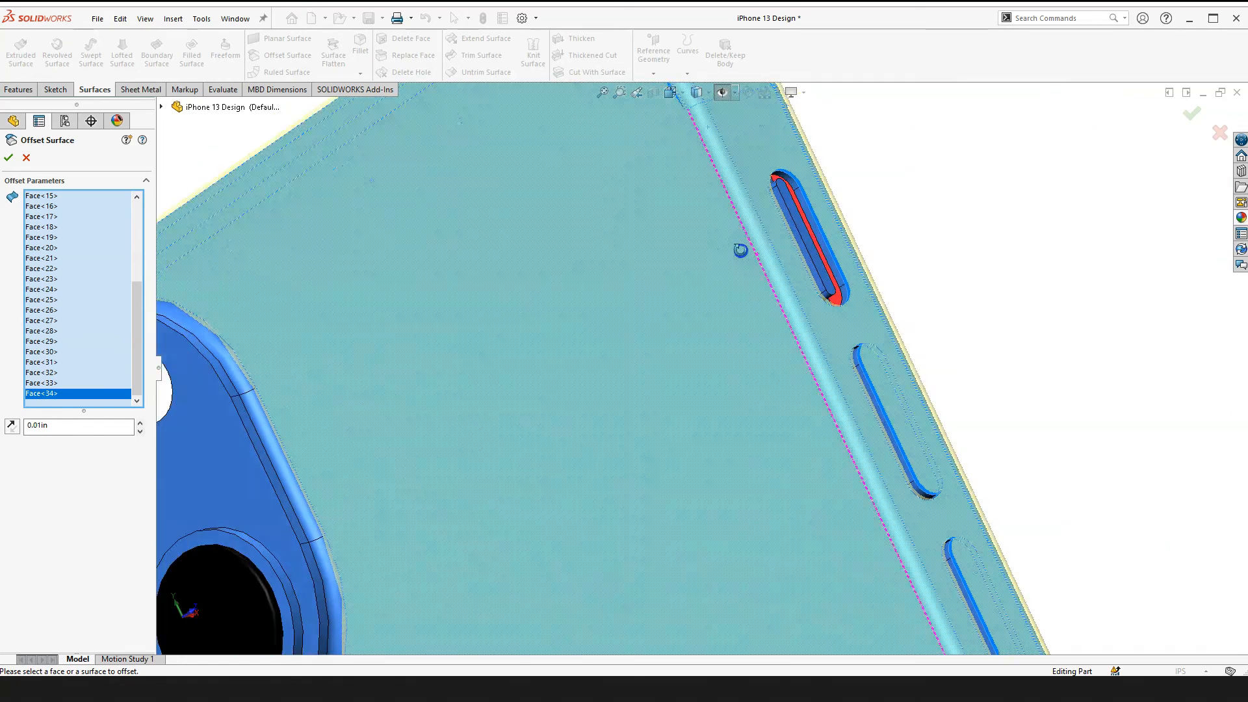
{"action": "left_click_drag", "start_coordinate": [750, 251], "coordinate": [661, 286]}
{"action": "scroll", "coordinate": [661, 286], "scroll_direction": "up", "scroll_amount": 5}
{"action": "left_click_drag", "start_coordinate": [816, 325], "coordinate": [789, 352]}
{"action": "scroll", "coordinate": [863, 355], "scroll_direction": "down", "scroll_amount": 4}
{"action": "middle_click_drag", "start_coordinate": [649, 321], "coordinate": [670, 312]}
{"action": "scroll", "coordinate": [665, 314], "scroll_direction": "up", "scroll_amount": 3}
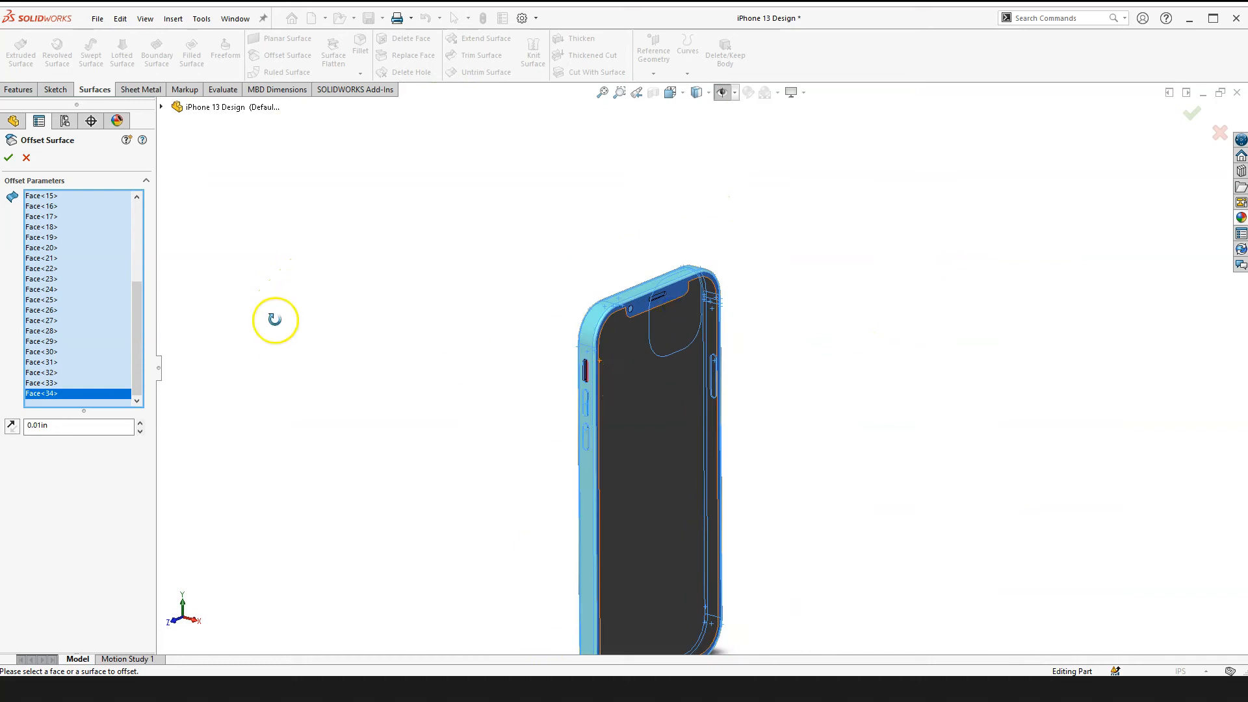
Step: Create the offset surface from the selected outer phone faces with a distance of 0.01 in
{"action": "left_click", "coordinate": [9, 156]}
{"action": "left_click", "coordinate": [424, 347]}
{"action": "scroll", "coordinate": [422, 358], "scroll_direction": "up", "scroll_amount": 3}
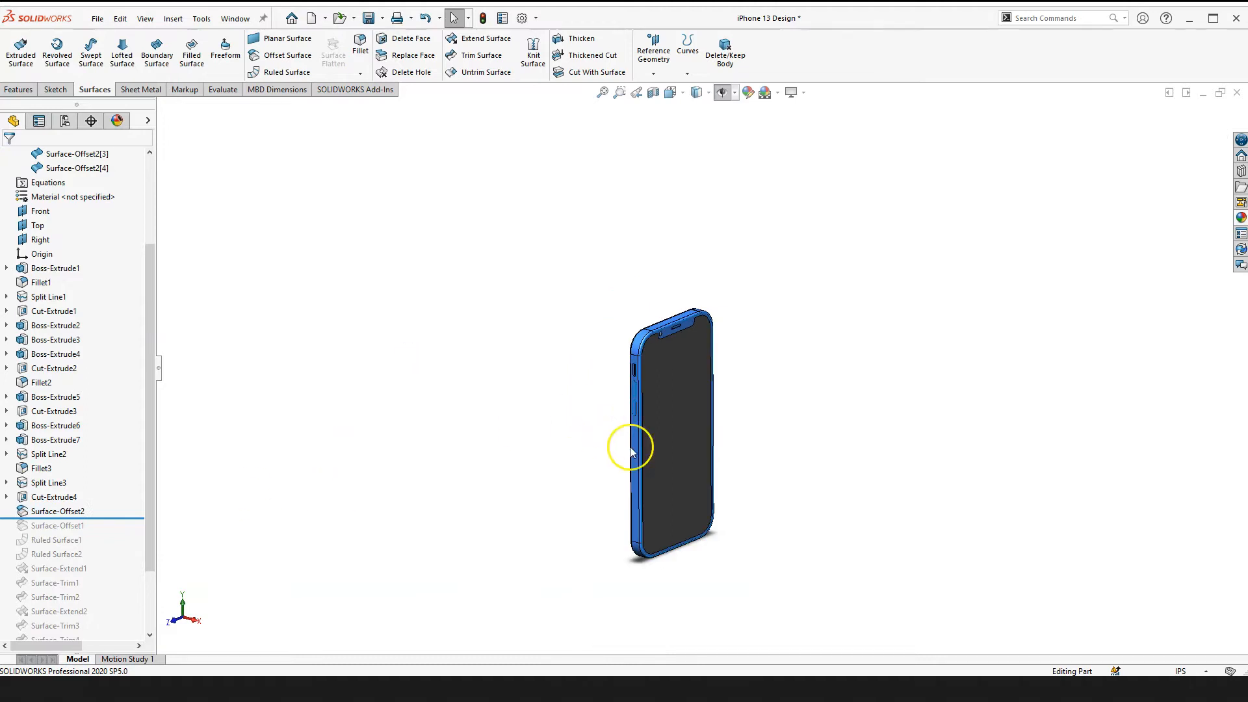
Step: Show the bodies' display states and hide the phone's solid body, Cut-Extrude4, leaving the offset surfaces displayed
{"action": "scroll", "coordinate": [669, 335], "scroll_direction": "down", "scroll_amount": 4}
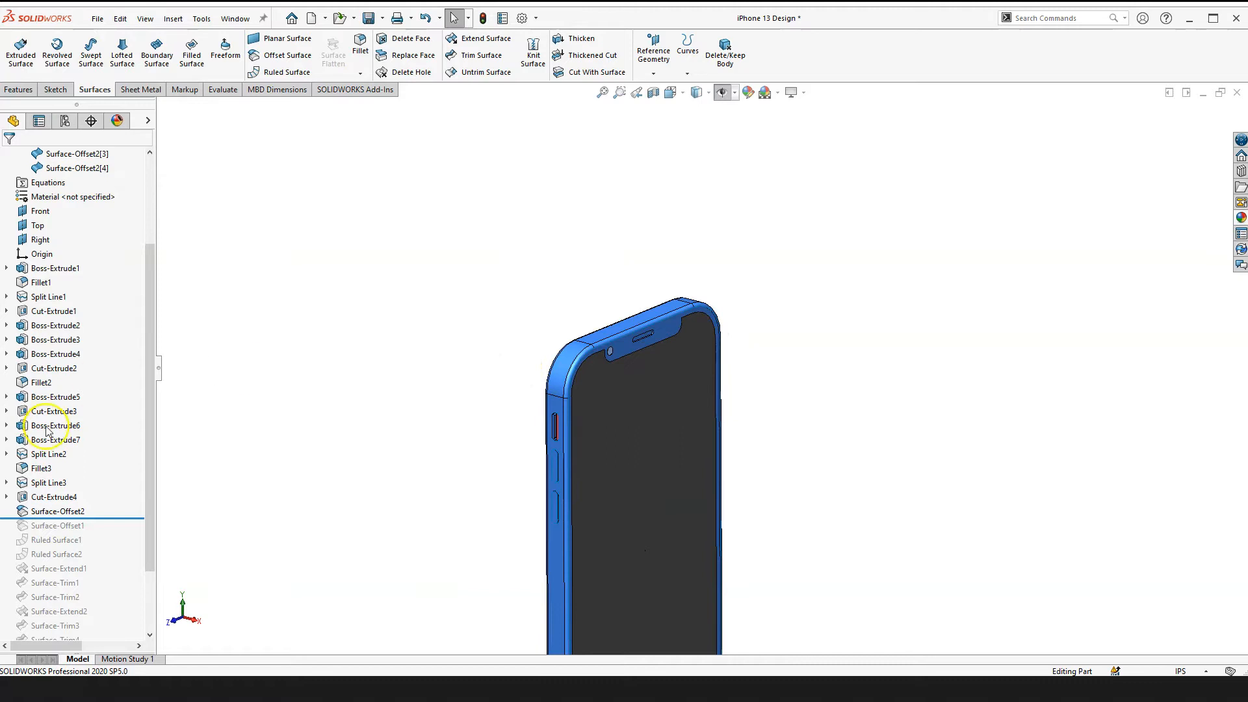
{"action": "scroll", "coordinate": [45, 426], "scroll_direction": "up", "scroll_amount": 3}
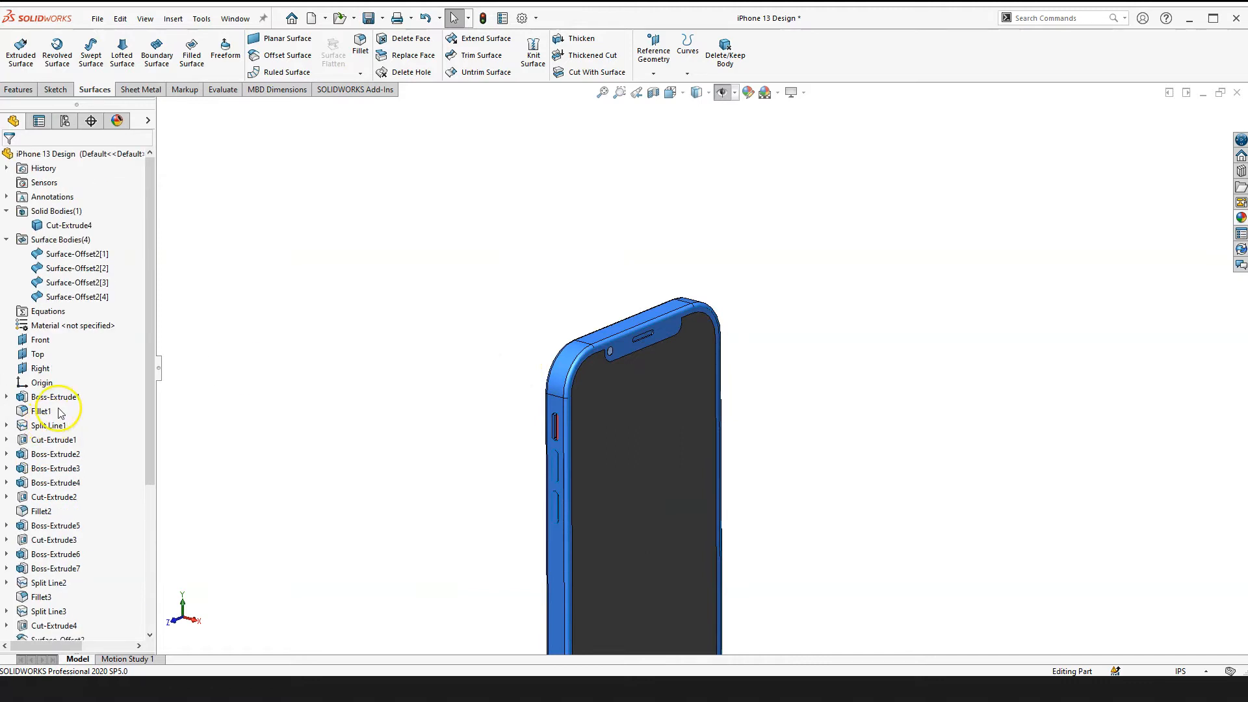
{"action": "left_click", "coordinate": [149, 122]}
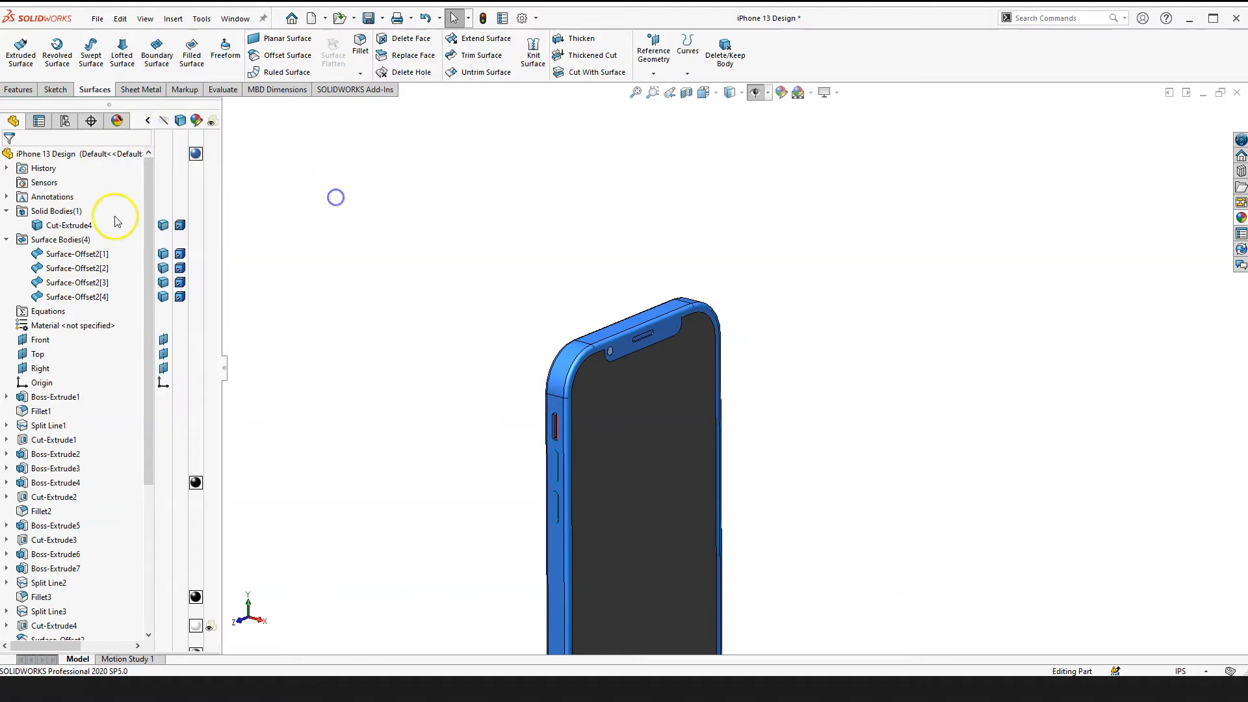
{"action": "left_click", "coordinate": [164, 226]}
{"action": "scroll", "coordinate": [424, 273], "scroll_direction": "up", "scroll_amount": 3}
Step: Examine the offset surfaces from several sides, checking the switch opening, the camera opening and the gaps around the side buttons
{"action": "right_click_drag", "start_coordinate": [442, 266], "coordinate": [441, 293]}
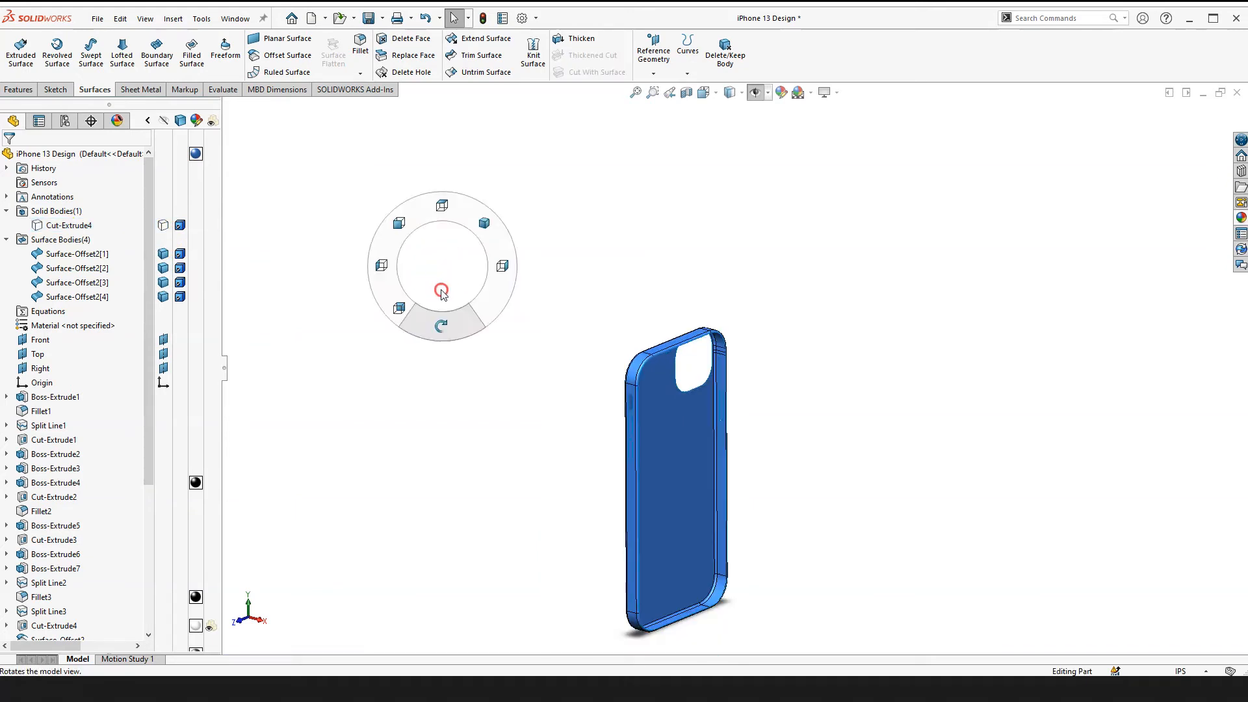
{"action": "scroll", "coordinate": [685, 359], "scroll_direction": "down", "scroll_amount": 5}
{"action": "left_click_drag", "start_coordinate": [471, 344], "coordinate": [433, 324]}
{"action": "middle_click_drag", "start_coordinate": [474, 307], "coordinate": [582, 366]}
{"action": "mouse_move", "coordinate": [610, 282]}
{"action": "middle_mouse_down"}
{"action": "mouse_move", "coordinate": [655, 365]}
{"action": "mouse_move", "coordinate": [657, 262]}
{"action": "mouse_move", "coordinate": [599, 275]}
{"action": "mouse_move", "coordinate": [615, 315]}
{"action": "middle_mouse_up"}
{"action": "left_click", "coordinate": [602, 275]}
{"action": "scroll", "coordinate": [585, 395], "scroll_direction": "up", "scroll_amount": 5}
{"action": "middle_click_drag", "start_coordinate": [585, 396], "coordinate": [385, 446]}
{"action": "left_click", "coordinate": [784, 407]}
{"action": "middle_click_drag", "start_coordinate": [788, 409], "coordinate": [636, 384]}
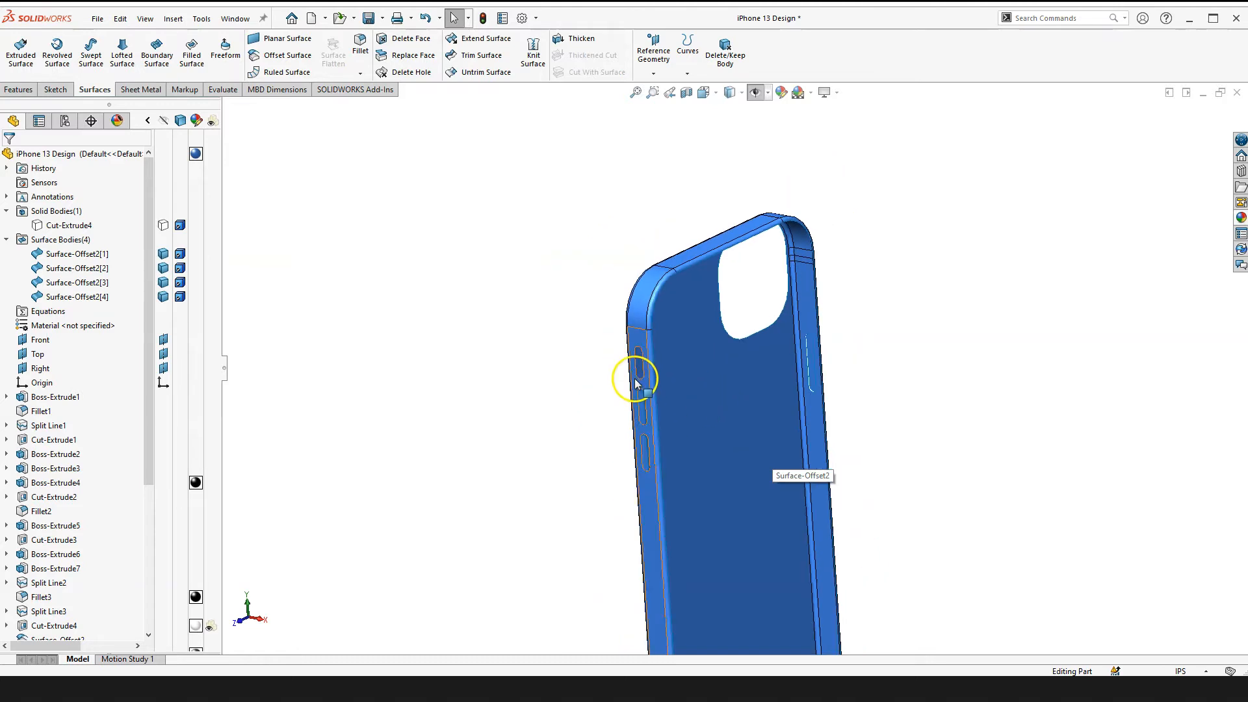
{"action": "left_click", "coordinate": [465, 351]}
{"action": "left_click", "coordinate": [507, 350]}
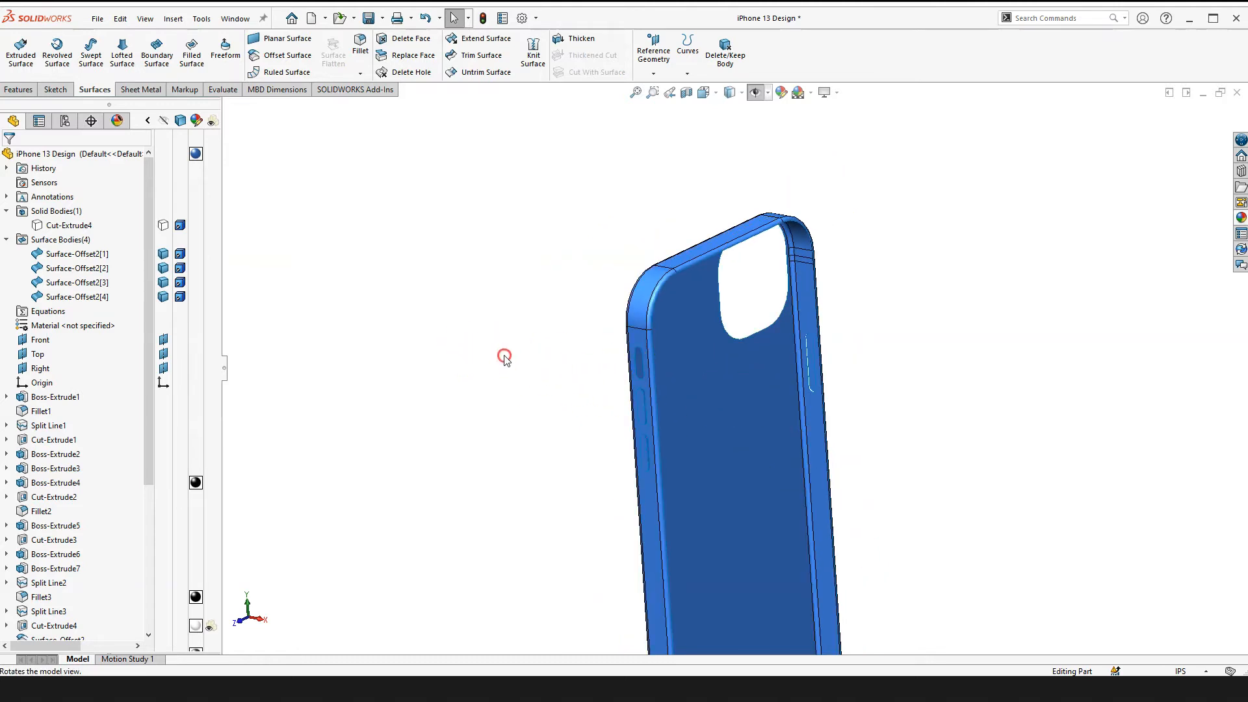
{"action": "scroll", "coordinate": [633, 404], "scroll_direction": "down", "scroll_amount": 8}
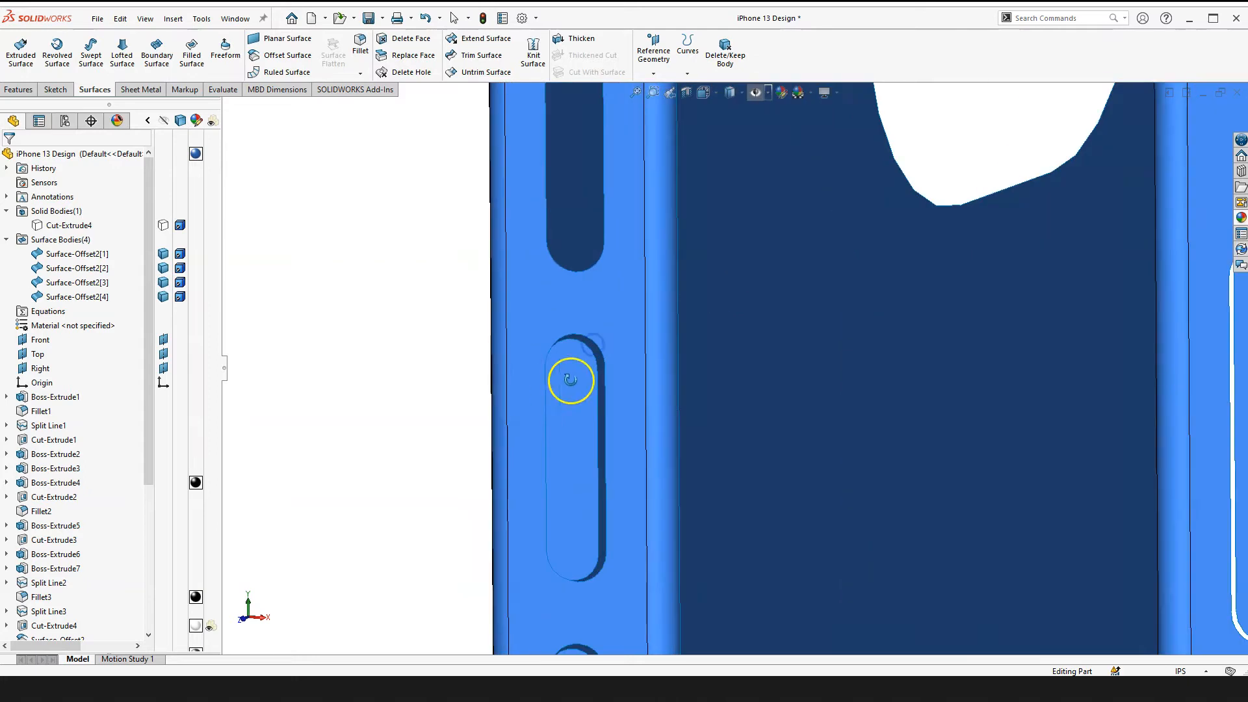
{"action": "middle_click_drag", "start_coordinate": [557, 394], "coordinate": [574, 332]}
{"action": "scroll", "coordinate": [578, 345], "scroll_direction": "up", "scroll_amount": 4}
{"action": "middle_click_drag", "start_coordinate": [594, 403], "coordinate": [727, 358]}
{"action": "scroll", "coordinate": [684, 409], "scroll_direction": "up", "scroll_amount": 4}
{"action": "scroll", "coordinate": [680, 402], "scroll_direction": "down", "scroll_amount": 4}
{"action": "middle_click_drag", "start_coordinate": [680, 401], "coordinate": [539, 349]}
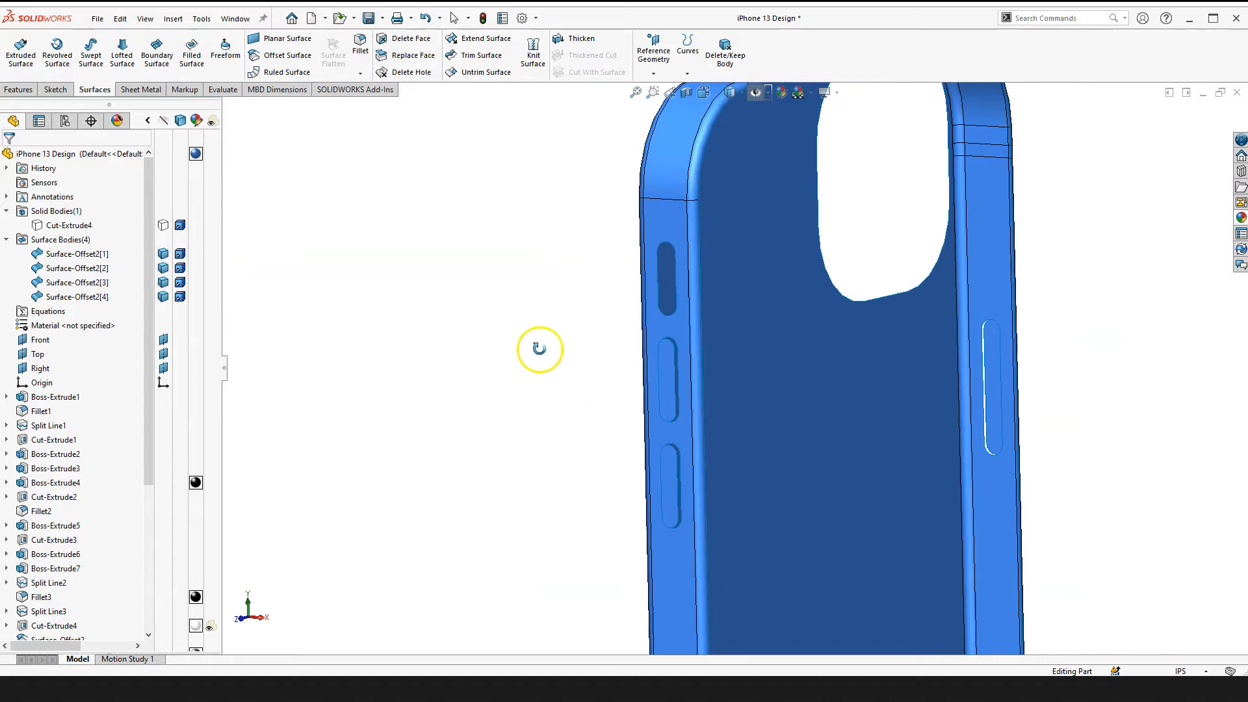
Step: Highlight the first offset surface body and check how the separate button surfaces sit relative to the case walls
{"action": "left_click", "coordinate": [90, 254]}
{"action": "scroll", "coordinate": [729, 478], "scroll_direction": "down", "scroll_amount": 4}
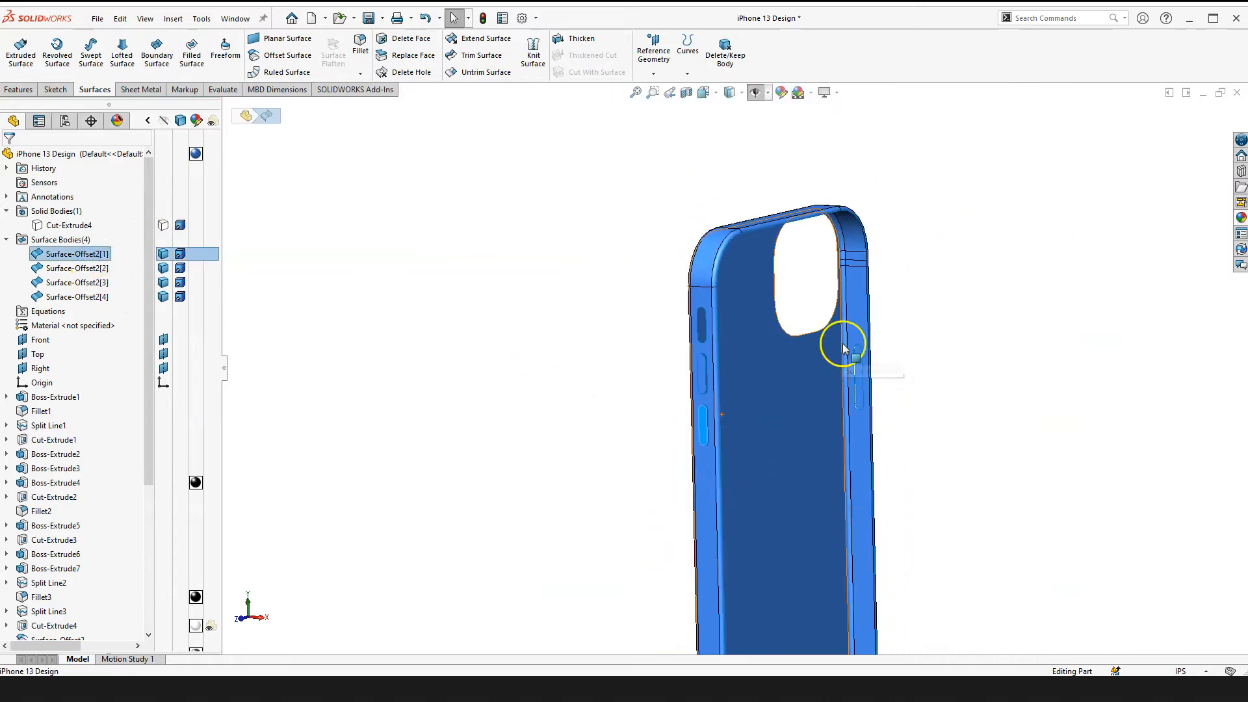
{"action": "scroll", "coordinate": [806, 362], "scroll_direction": "down", "scroll_amount": 1}
{"action": "left_click", "coordinate": [471, 373]}
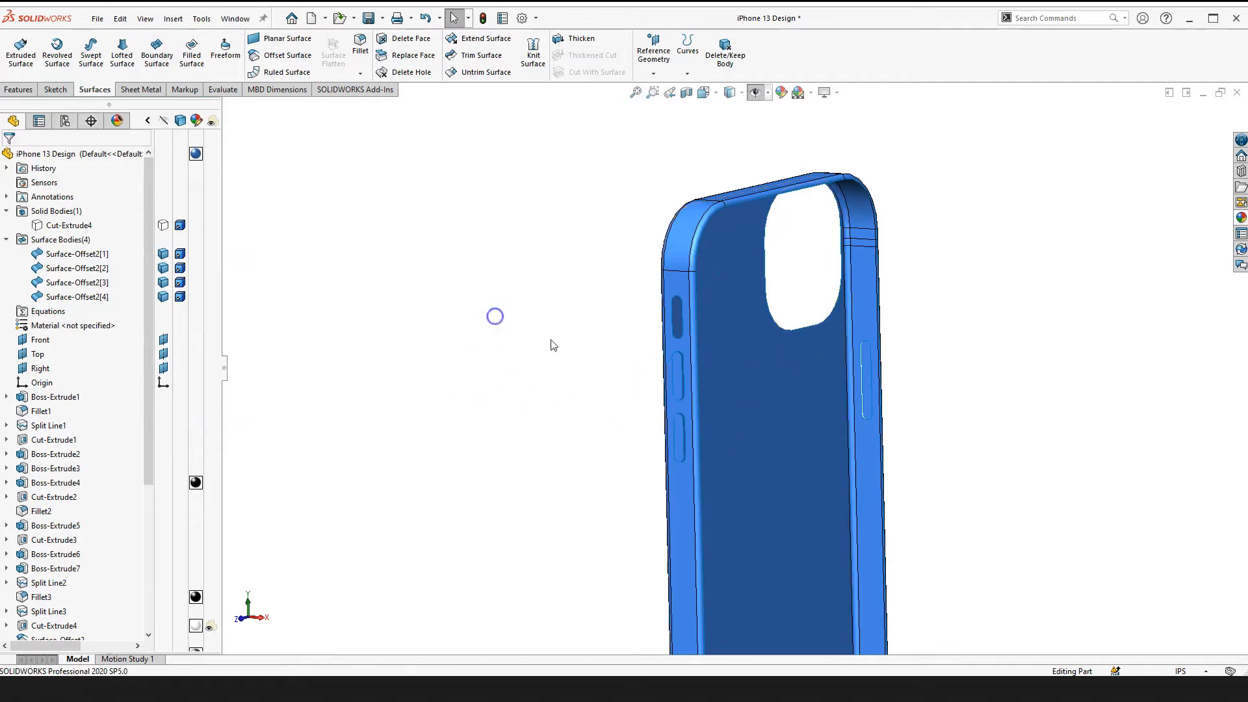
{"action": "scroll", "coordinate": [719, 385], "scroll_direction": "down", "scroll_amount": 3}
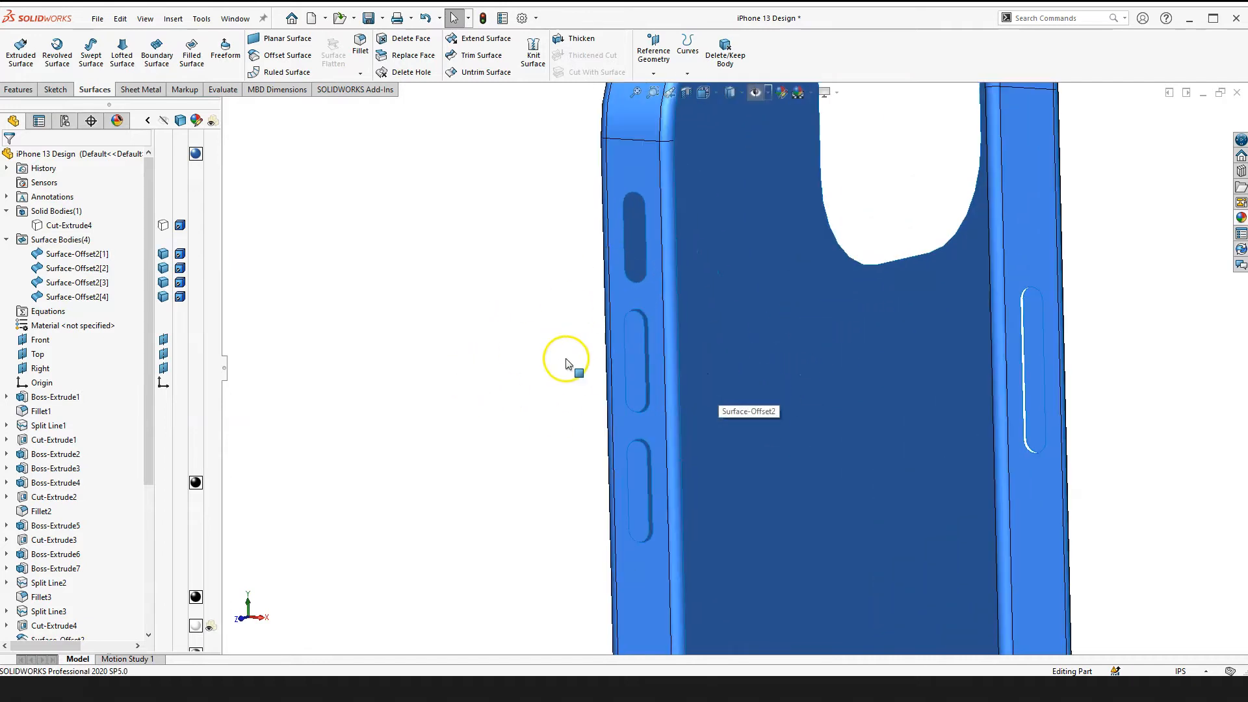
{"action": "scroll", "coordinate": [742, 364], "scroll_direction": "up", "scroll_amount": 3}
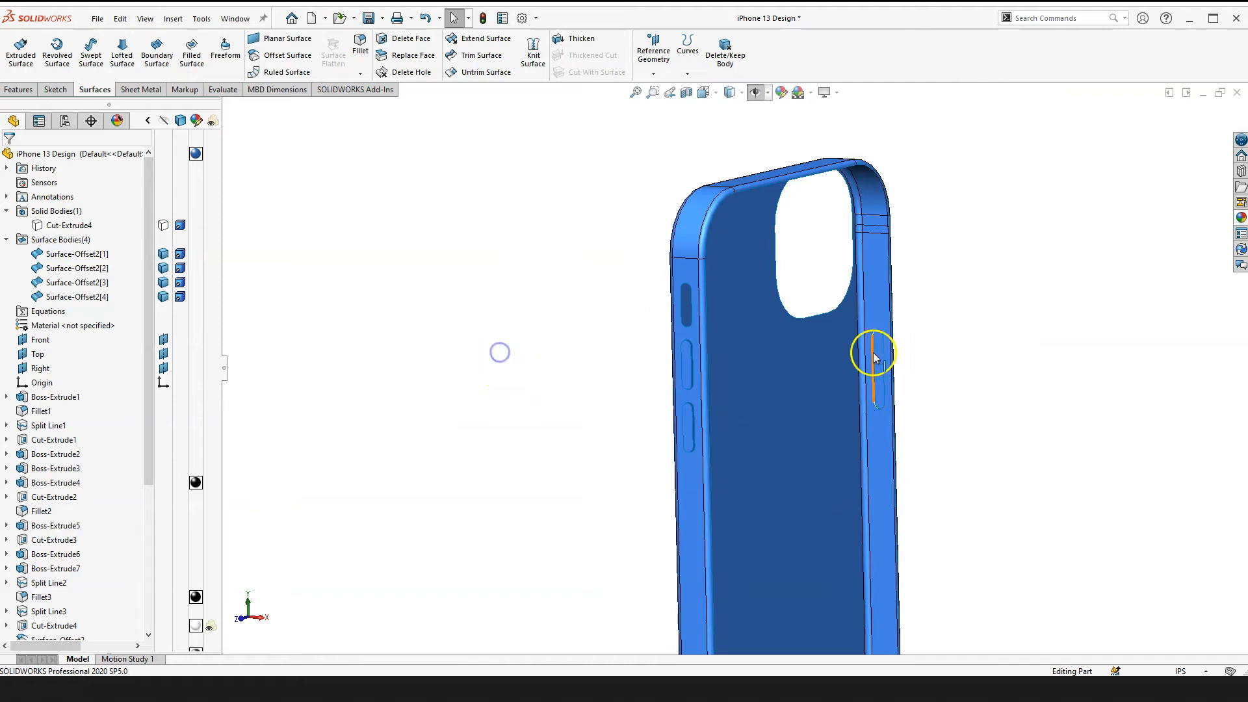
{"action": "scroll", "coordinate": [874, 358], "scroll_direction": "down", "scroll_amount": 1}
{"action": "left_click", "coordinate": [706, 377]}
{"action": "left_click", "coordinate": [385, 383]}
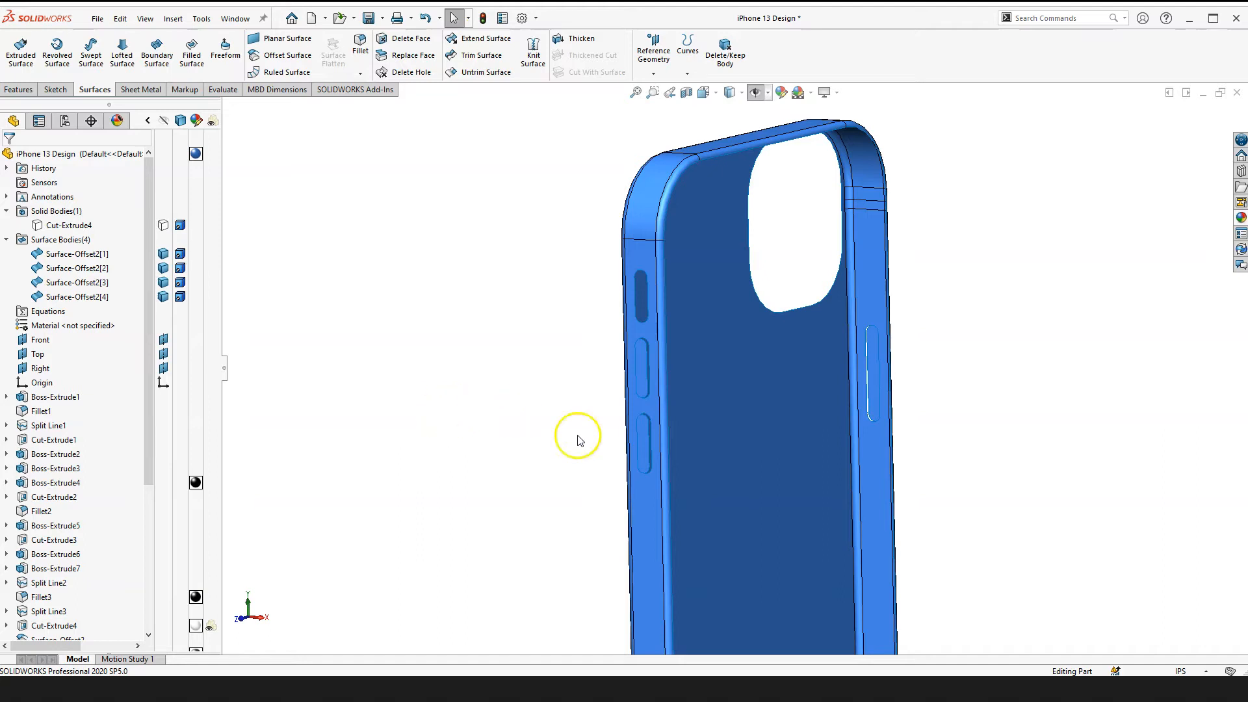
Step: Select the open loop of edges around the offset face of the volume button nearest the mute switch
{"action": "scroll", "coordinate": [650, 384], "scroll_direction": "down", "scroll_amount": 5}
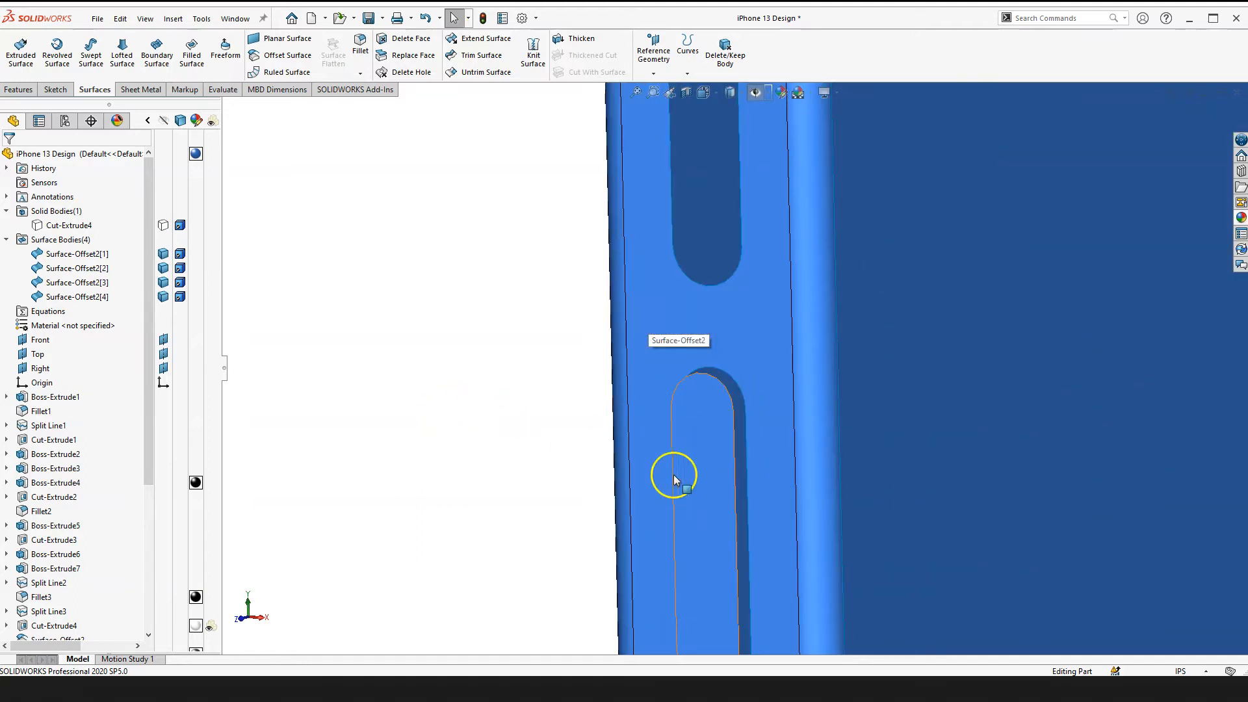
{"action": "scroll", "coordinate": [663, 471], "scroll_direction": "up", "scroll_amount": 4}
{"action": "right_click_drag", "start_coordinate": [536, 396], "coordinate": [539, 422]}
{"action": "middle_click_drag", "start_coordinate": [544, 501], "coordinate": [547, 510]}
{"action": "scroll", "coordinate": [761, 417], "scroll_direction": "down", "scroll_amount": 2}
{"action": "middle_click_drag", "start_coordinate": [753, 400], "coordinate": [587, 405]}
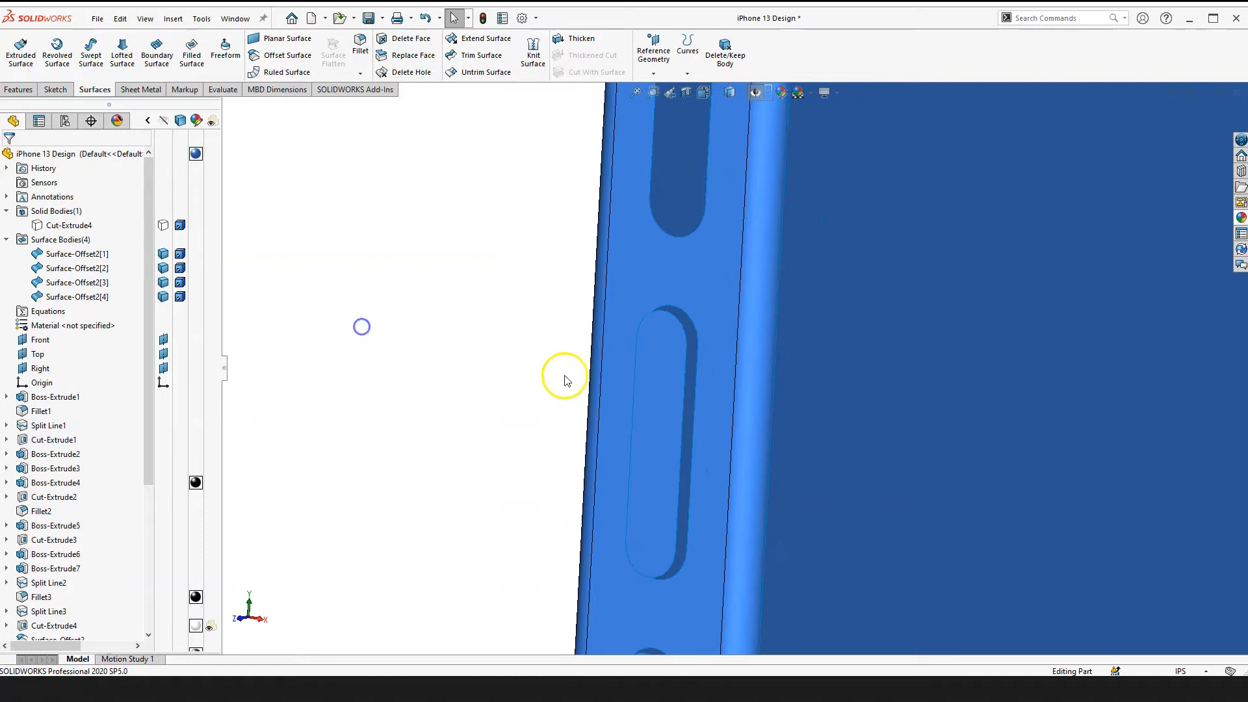
{"action": "scroll", "coordinate": [650, 394], "scroll_direction": "down", "scroll_amount": 2}
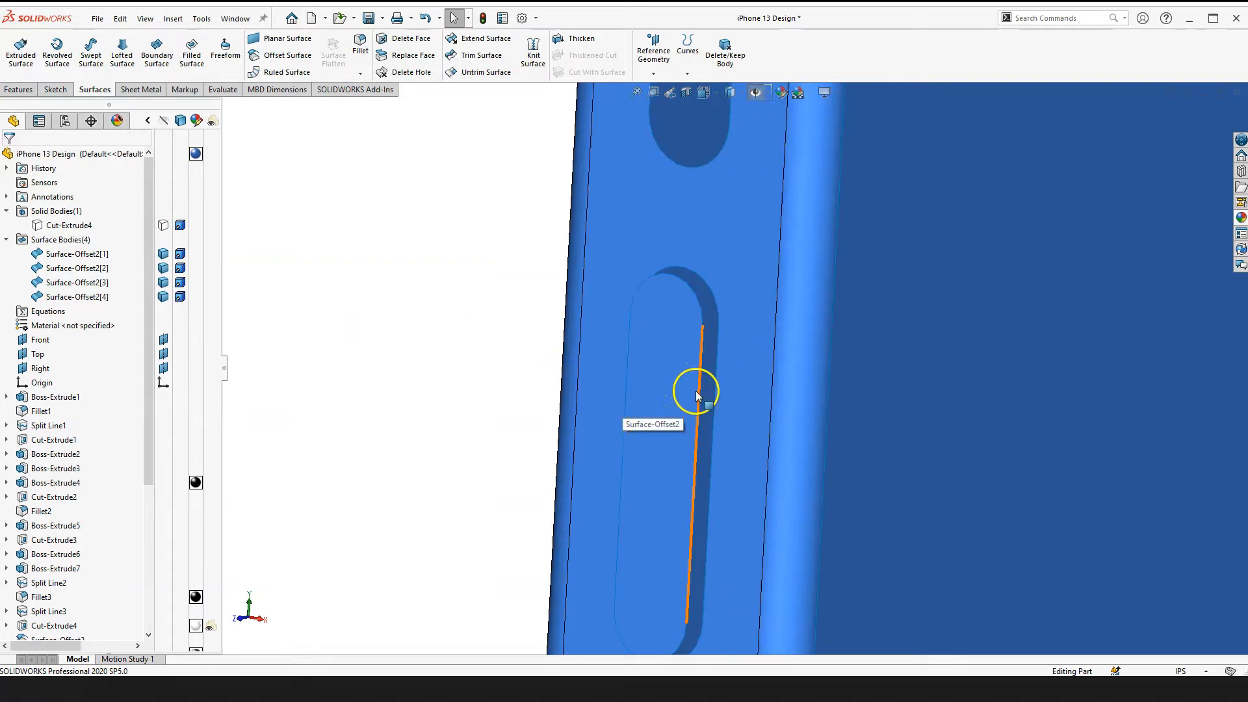
{"action": "left_click", "coordinate": [699, 393]}
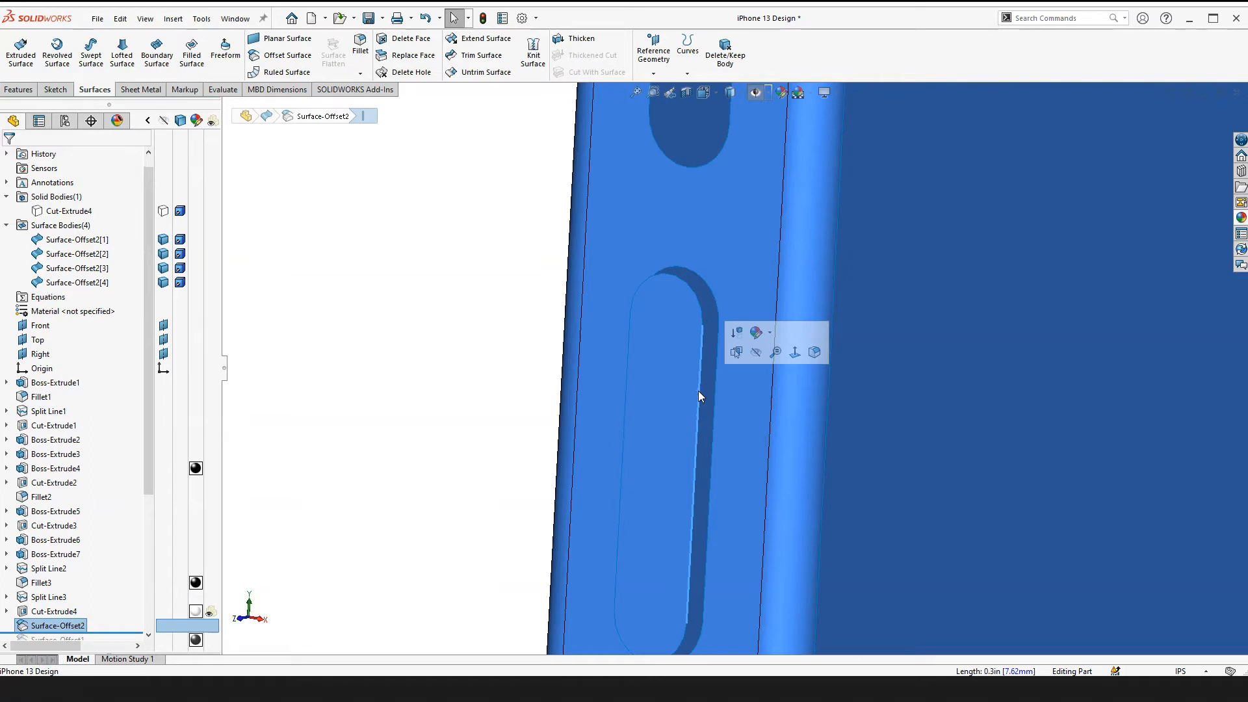
{"action": "right_click", "coordinate": [699, 392]}
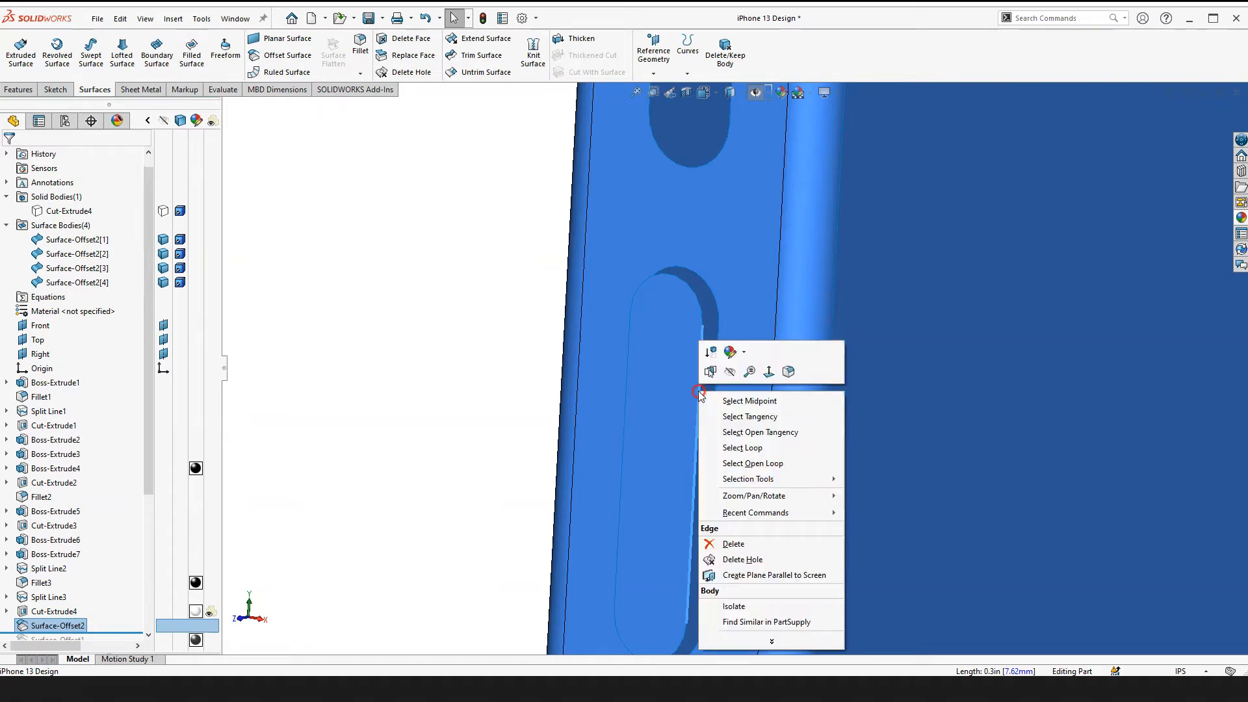
{"action": "left_click", "coordinate": [766, 466]}
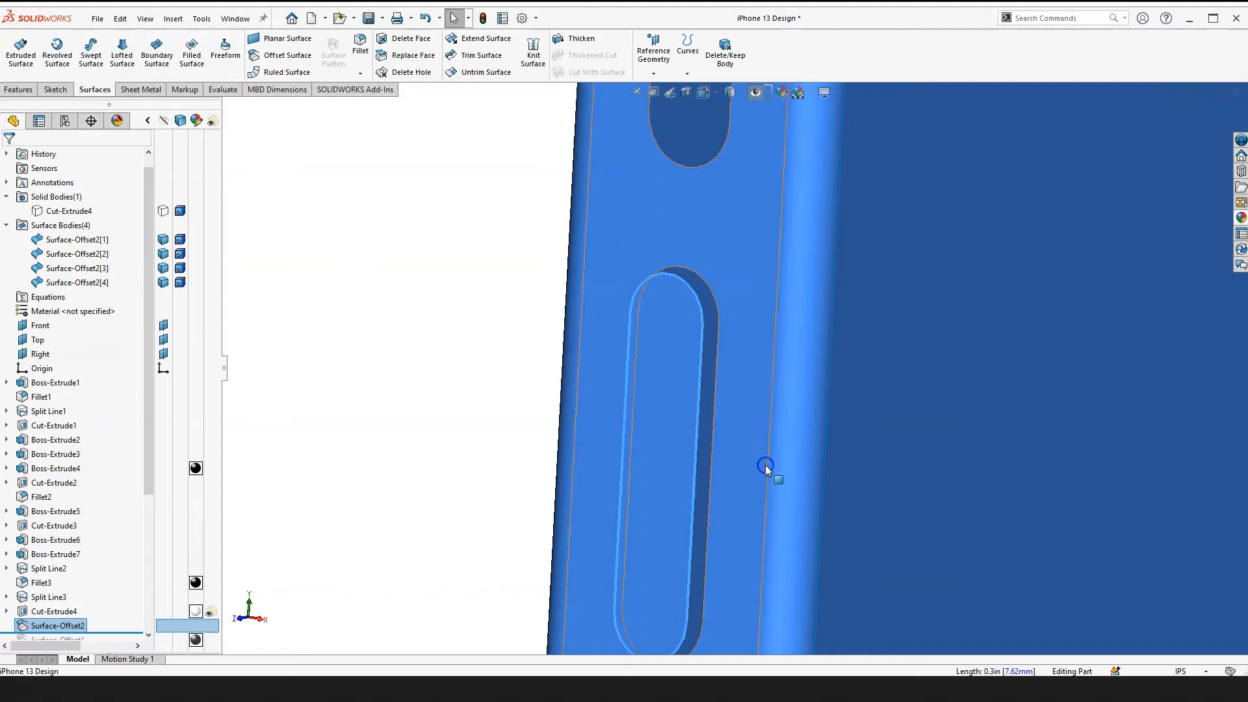
{"action": "scroll", "coordinate": [715, 390], "scroll_direction": "up", "scroll_amount": 3}
{"action": "scroll", "coordinate": [726, 384], "scroll_direction": "down", "scroll_amount": 2}
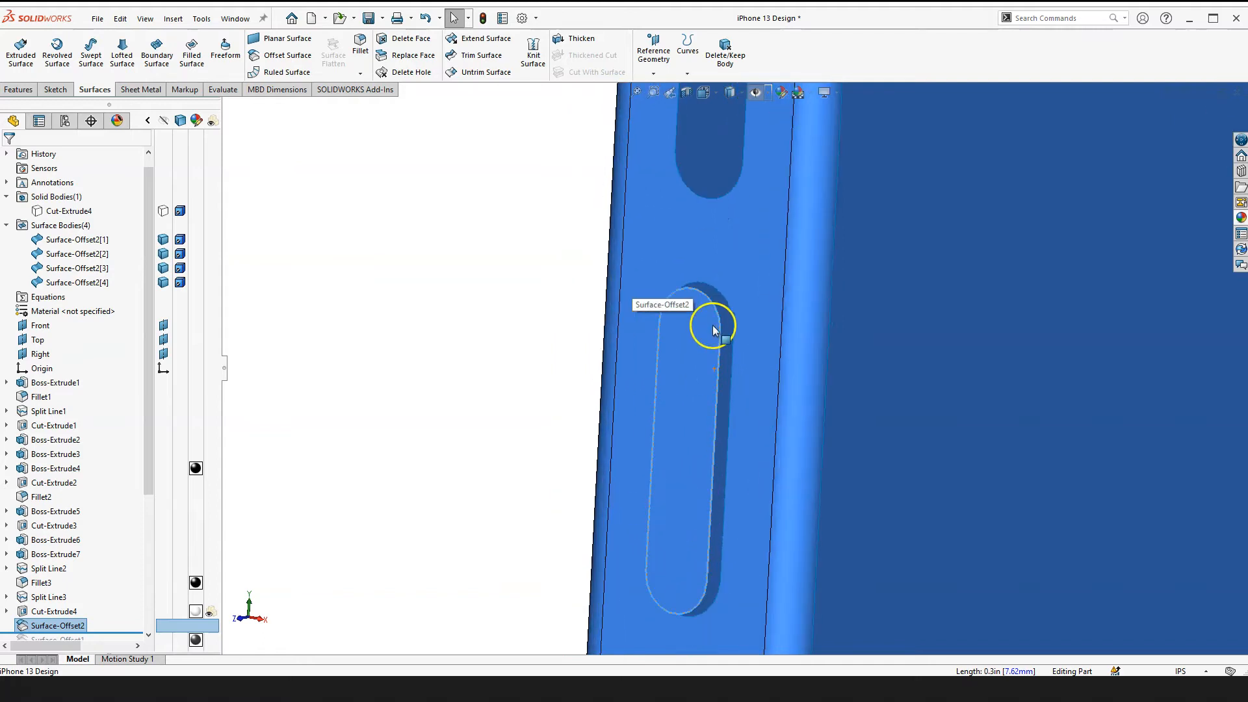
{"action": "right_click_drag", "start_coordinate": [442, 381], "coordinate": [446, 493]}
{"action": "left_click_drag", "start_coordinate": [716, 385], "coordinate": [687, 352]}
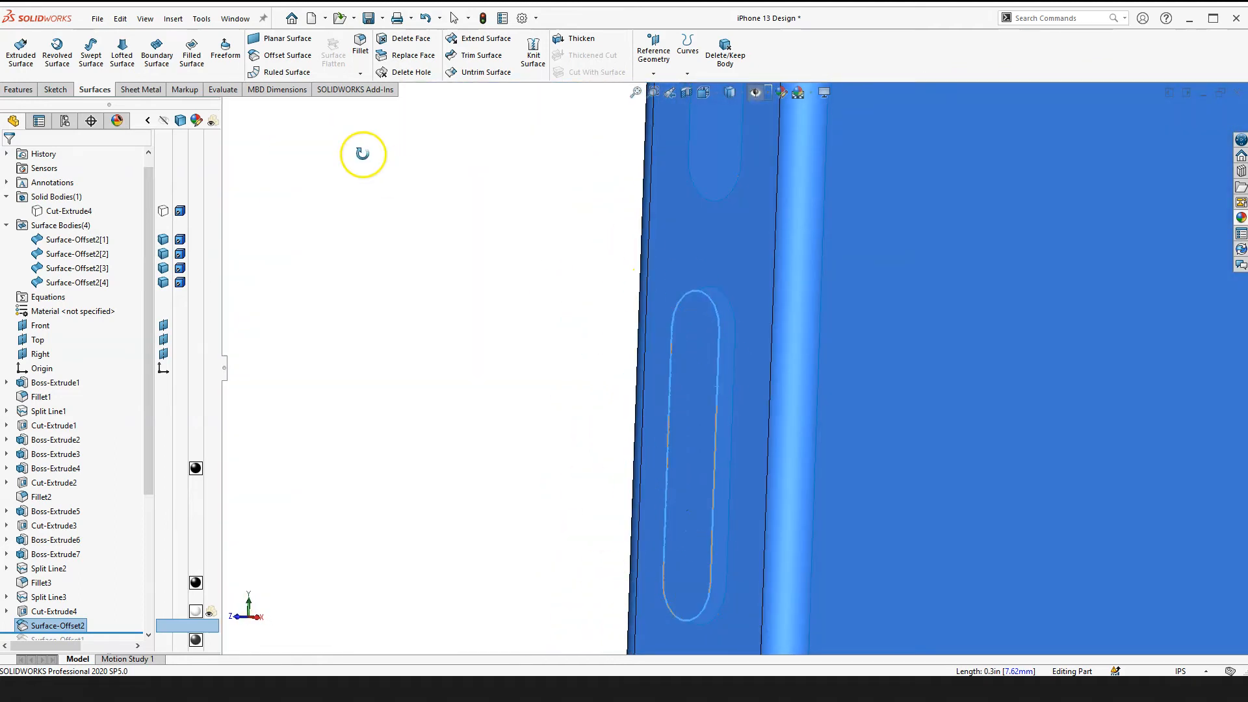
Step: Create a ruled surface from the button's edge loop, normal to surface, 0.05 in long, with the direction reversed towards the case wall
{"action": "left_click", "coordinate": [284, 73]}
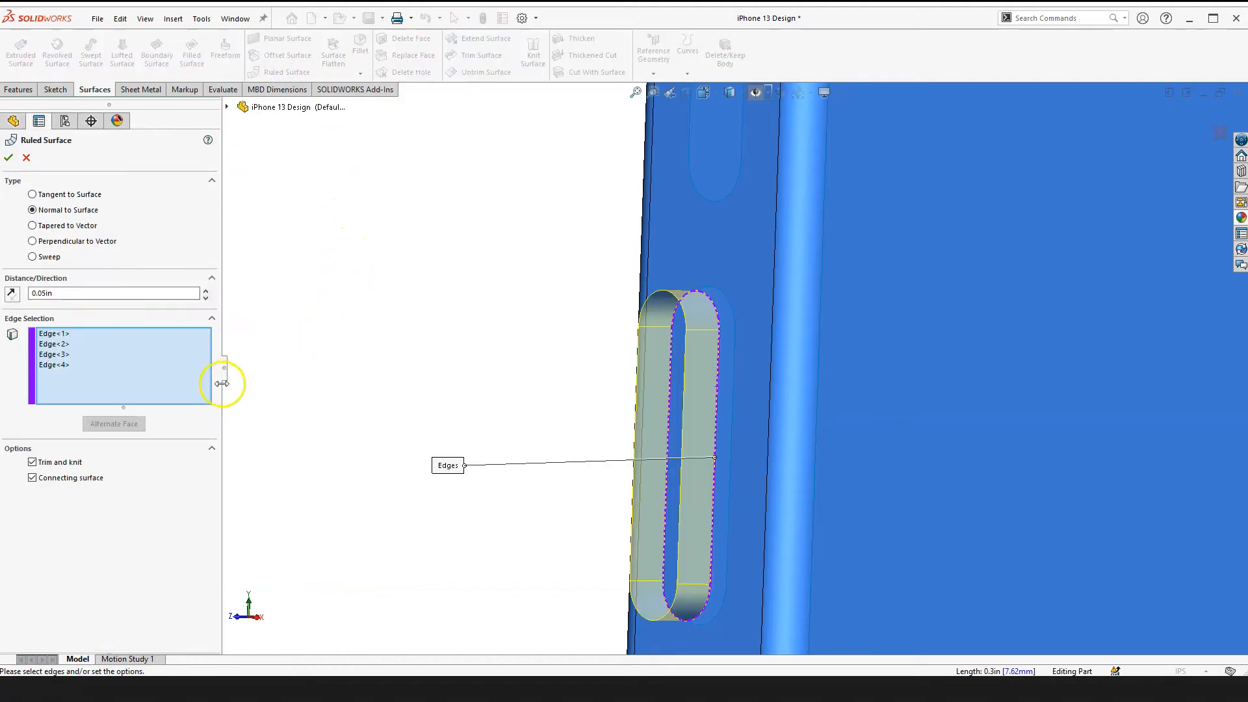
{"action": "left_click", "coordinate": [31, 194]}
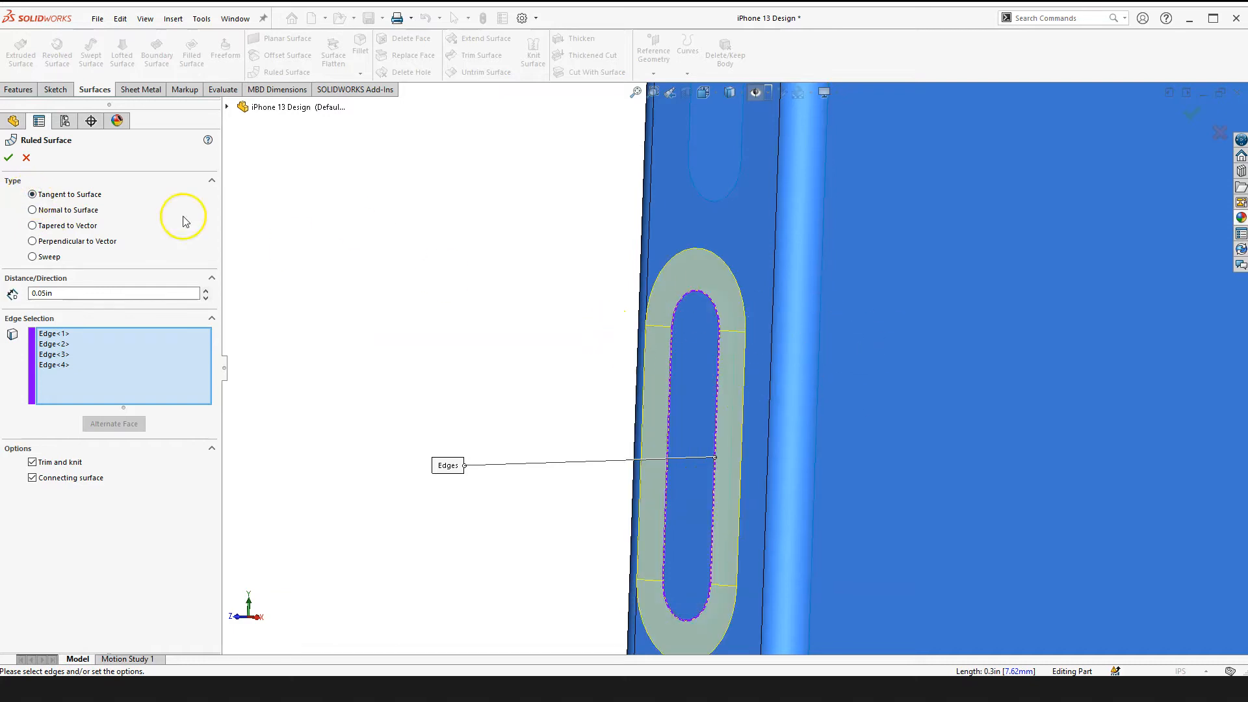
{"action": "left_click", "coordinate": [51, 210]}
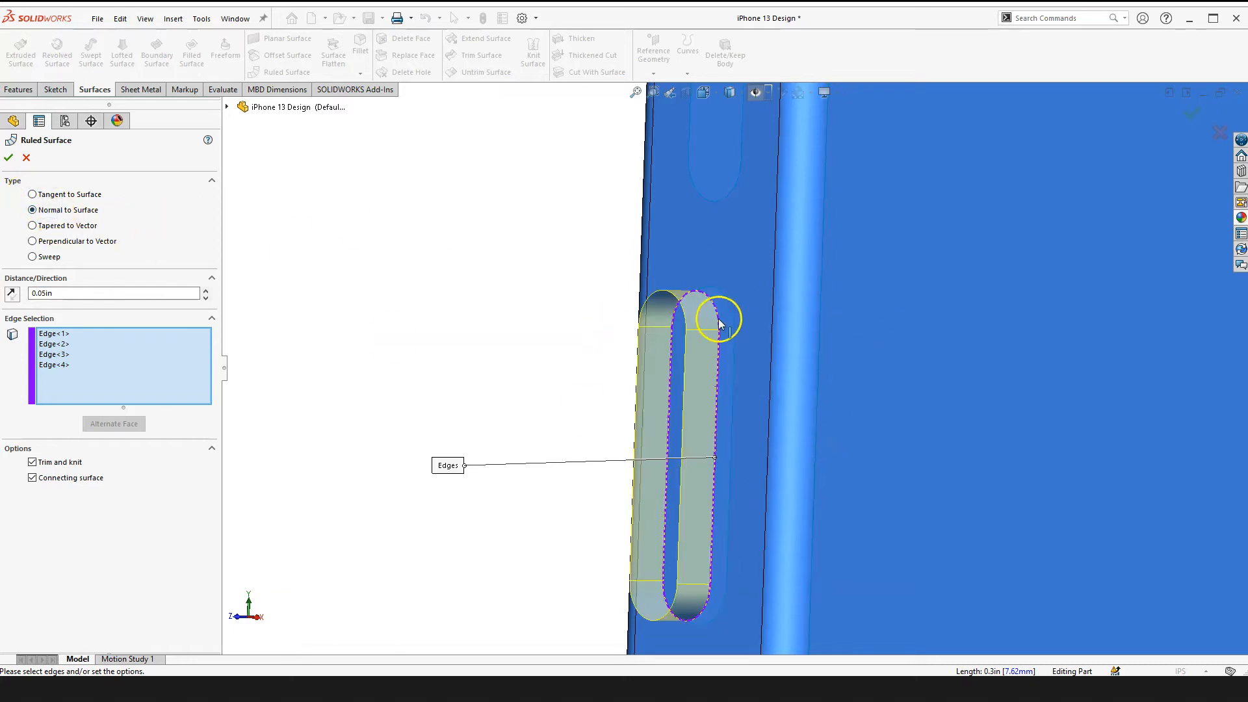
{"action": "middle_click_drag", "start_coordinate": [702, 407], "coordinate": [749, 440]}
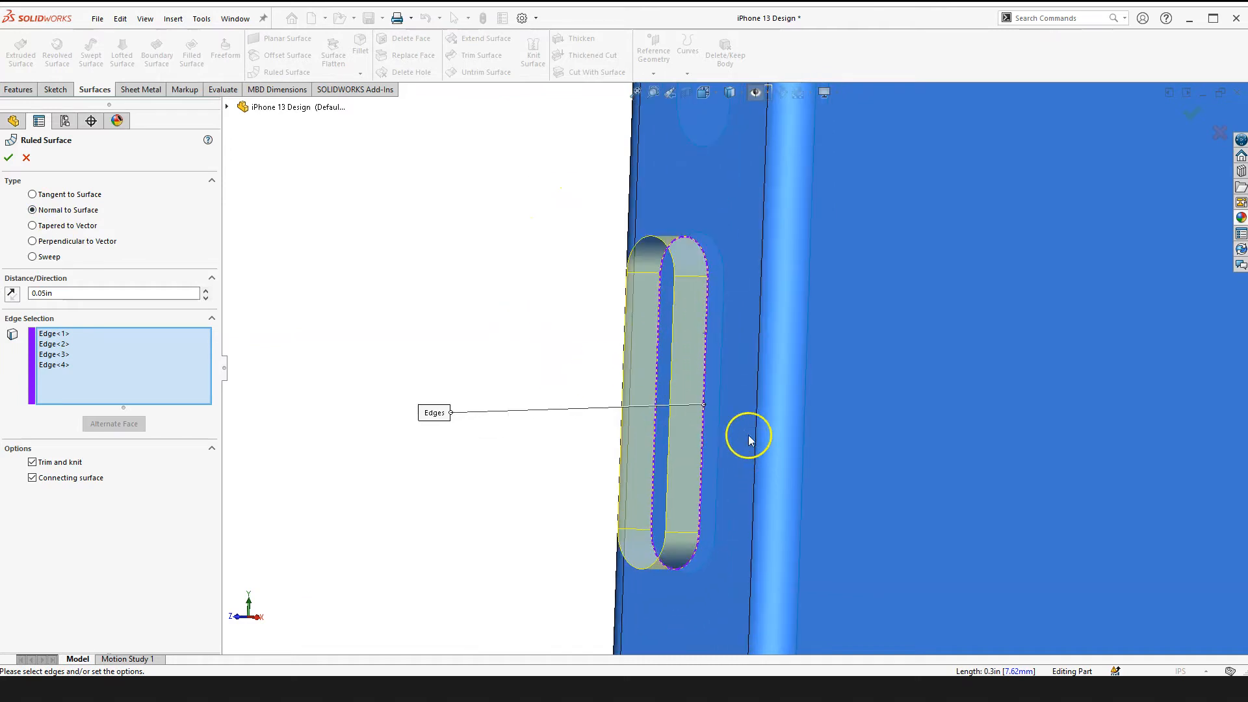
{"action": "right_click_drag", "start_coordinate": [362, 299], "coordinate": [362, 371]}
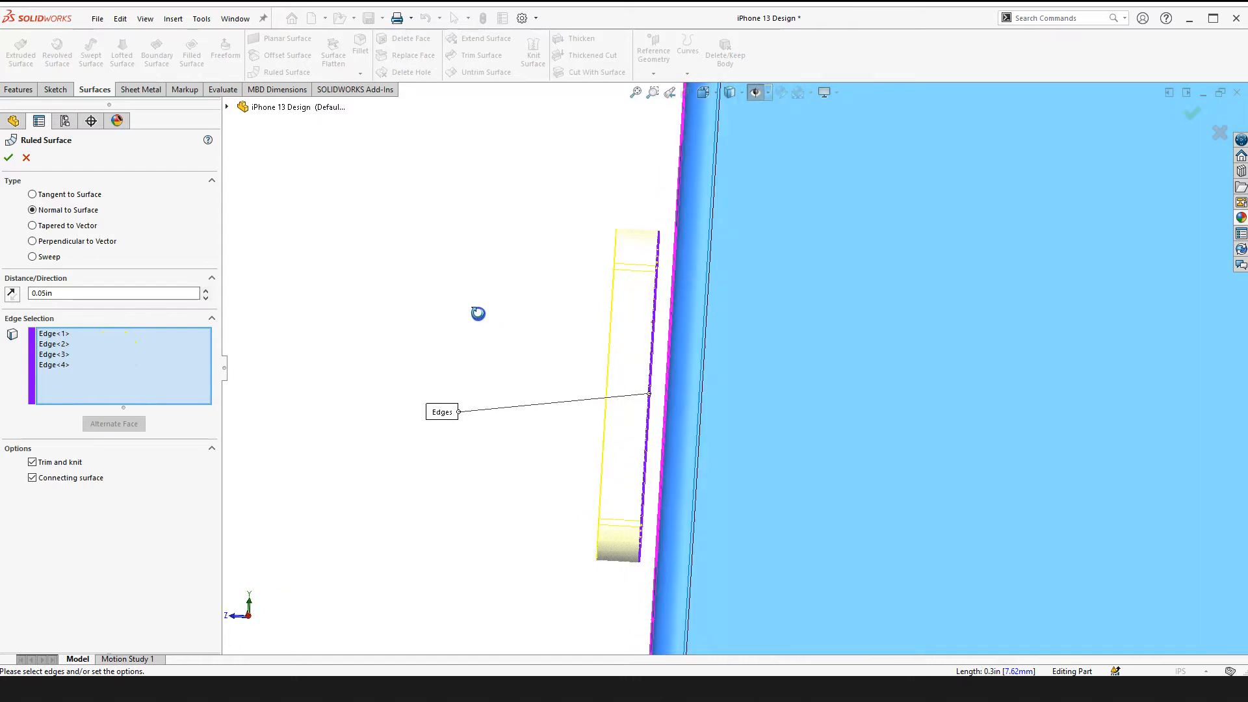
{"action": "middle_click_drag", "start_coordinate": [478, 313], "coordinate": [527, 354]}
{"action": "scroll", "coordinate": [514, 359], "scroll_direction": "up", "scroll_amount": 1}
{"action": "middle_click_drag", "start_coordinate": [396, 312], "coordinate": [401, 315]}
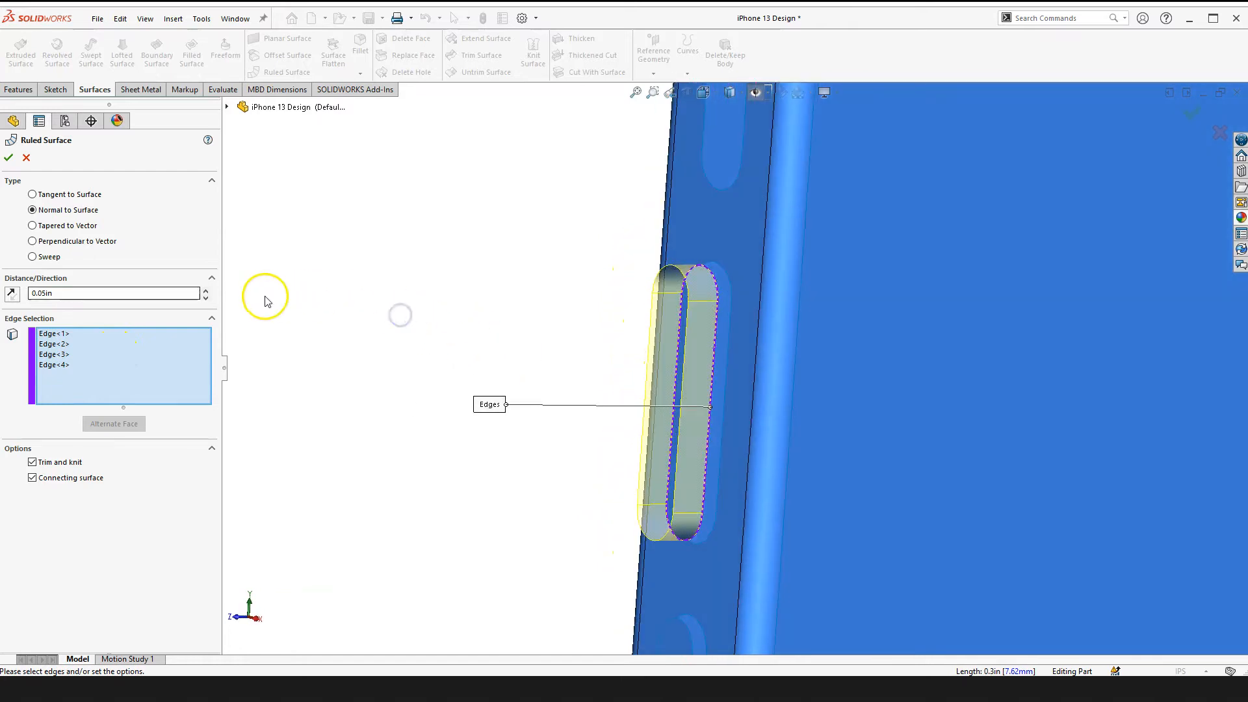
{"action": "left_click", "coordinate": [9, 296]}
{"action": "left_click", "coordinate": [8, 158]}
Step: Examine the ruled surface around the volume button where it meets the opening in the case wall
{"action": "middle_click_drag", "start_coordinate": [442, 386], "coordinate": [607, 298]}
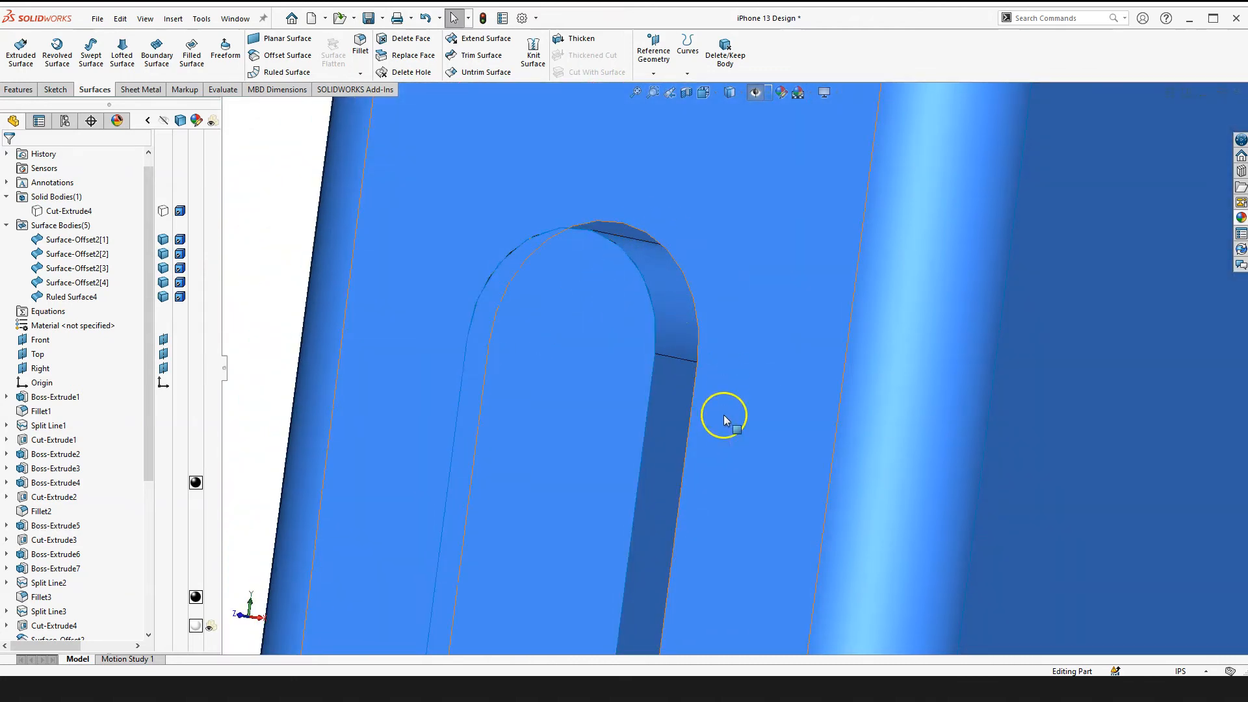
{"action": "scroll", "coordinate": [725, 419], "scroll_direction": "up", "scroll_amount": 3}
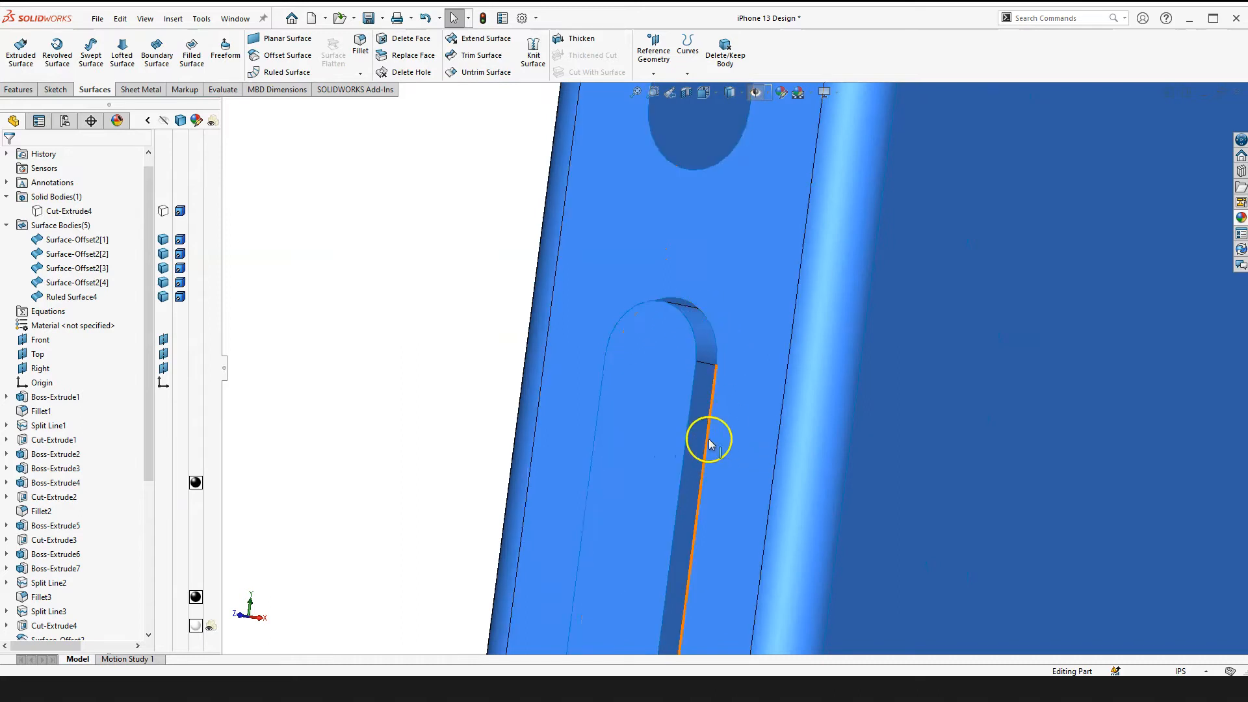
{"action": "scroll", "coordinate": [732, 384], "scroll_direction": "up", "scroll_amount": 3}
{"action": "scroll", "coordinate": [727, 390], "scroll_direction": "down", "scroll_amount": 2}
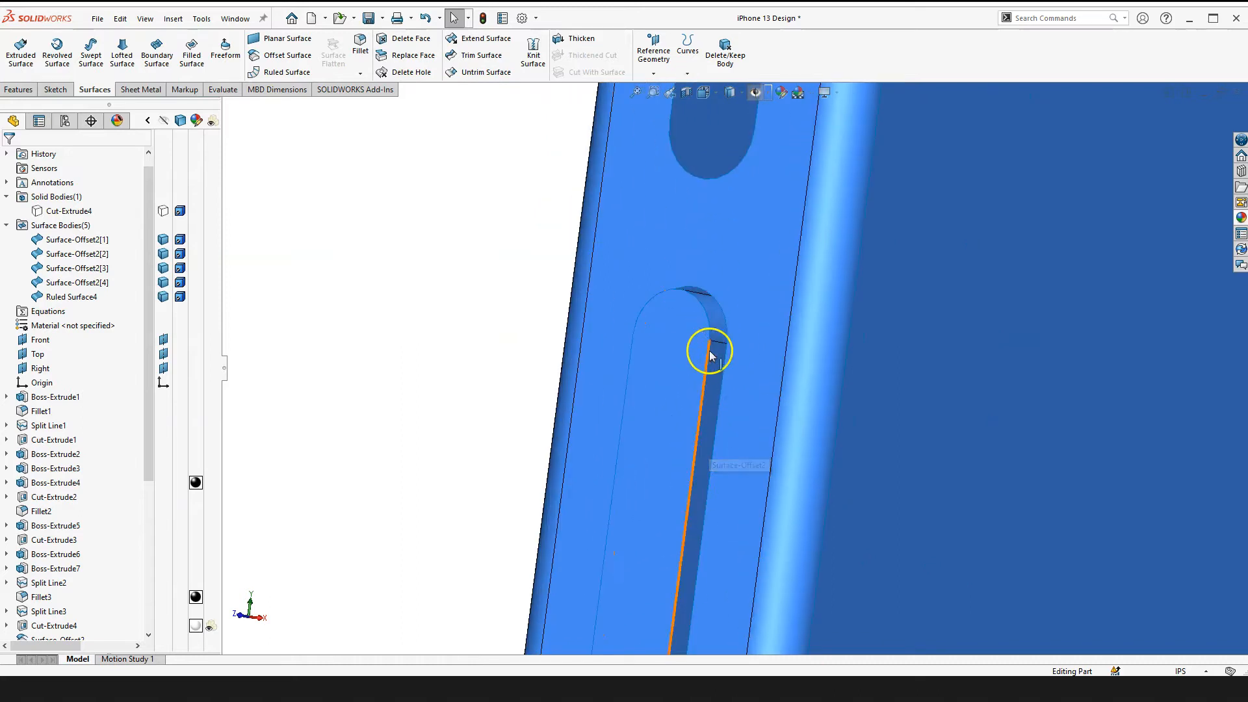
{"action": "scroll", "coordinate": [712, 364], "scroll_direction": "up", "scroll_amount": 3}
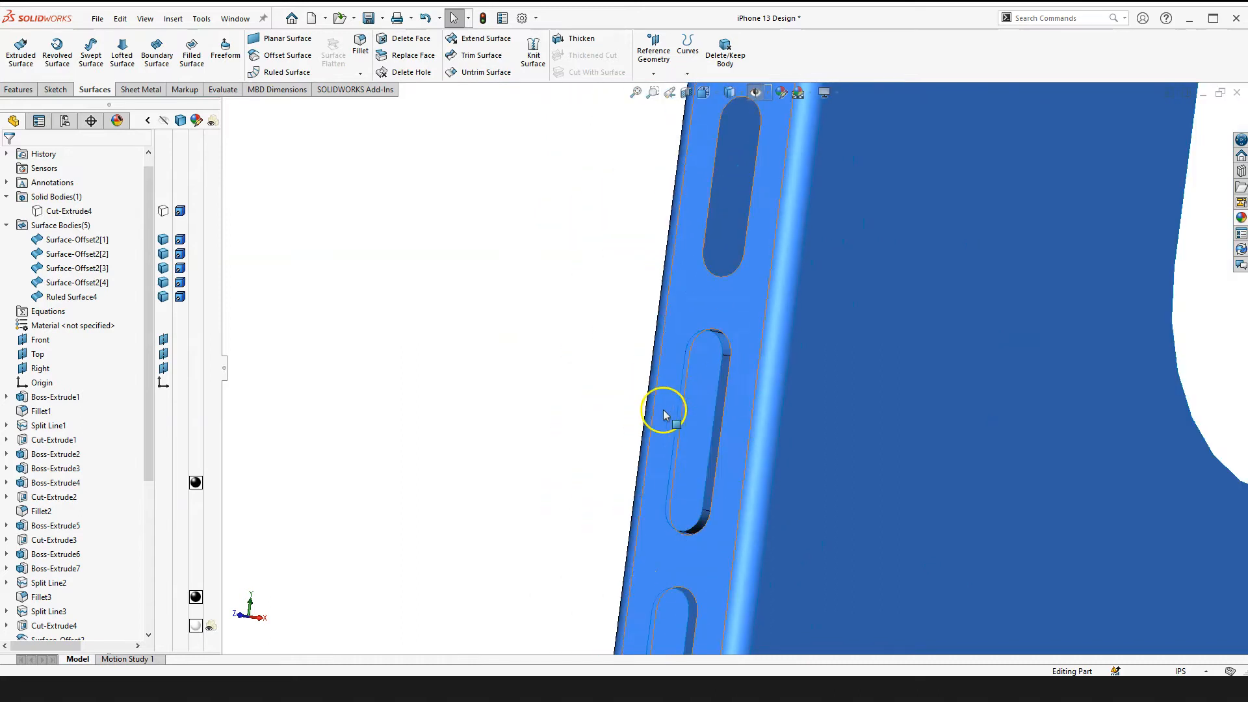
{"action": "right_click_drag", "start_coordinate": [488, 326], "coordinate": [483, 427]}
{"action": "left_click_drag", "start_coordinate": [765, 375], "coordinate": [694, 382]}
{"action": "middle_click_drag", "start_coordinate": [482, 339], "coordinate": [483, 340]}
{"action": "scroll", "coordinate": [176, 319], "scroll_direction": "up", "scroll_amount": 1}
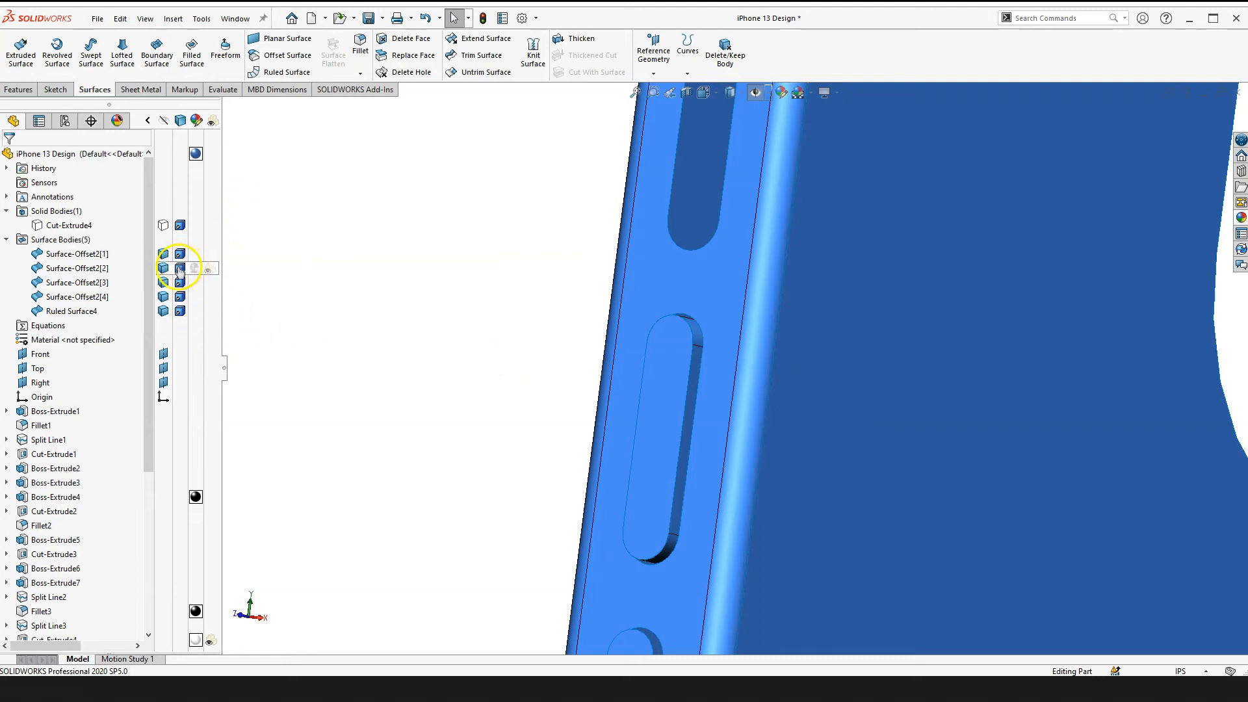
{"action": "left_click", "coordinate": [506, 318]}
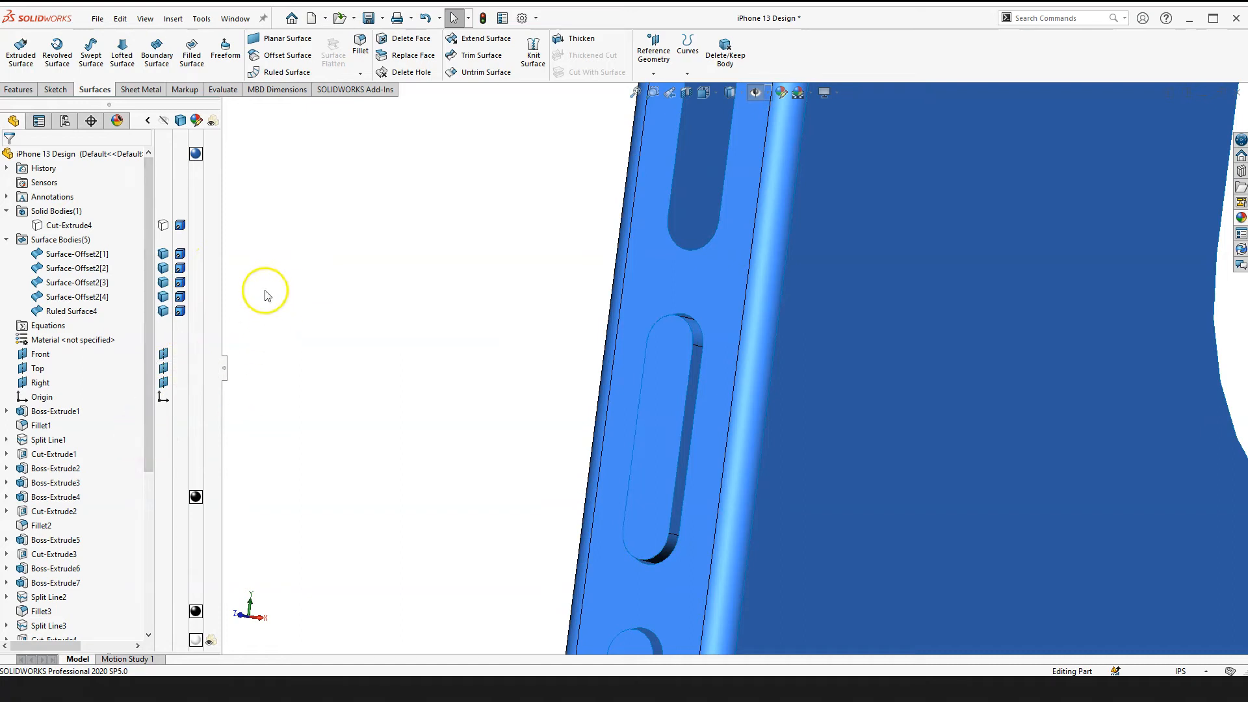
{"action": "mouse_move", "coordinate": [197, 160]}
{"action": "scroll", "coordinate": [146, 468], "scroll_direction": "down", "scroll_amount": 5}
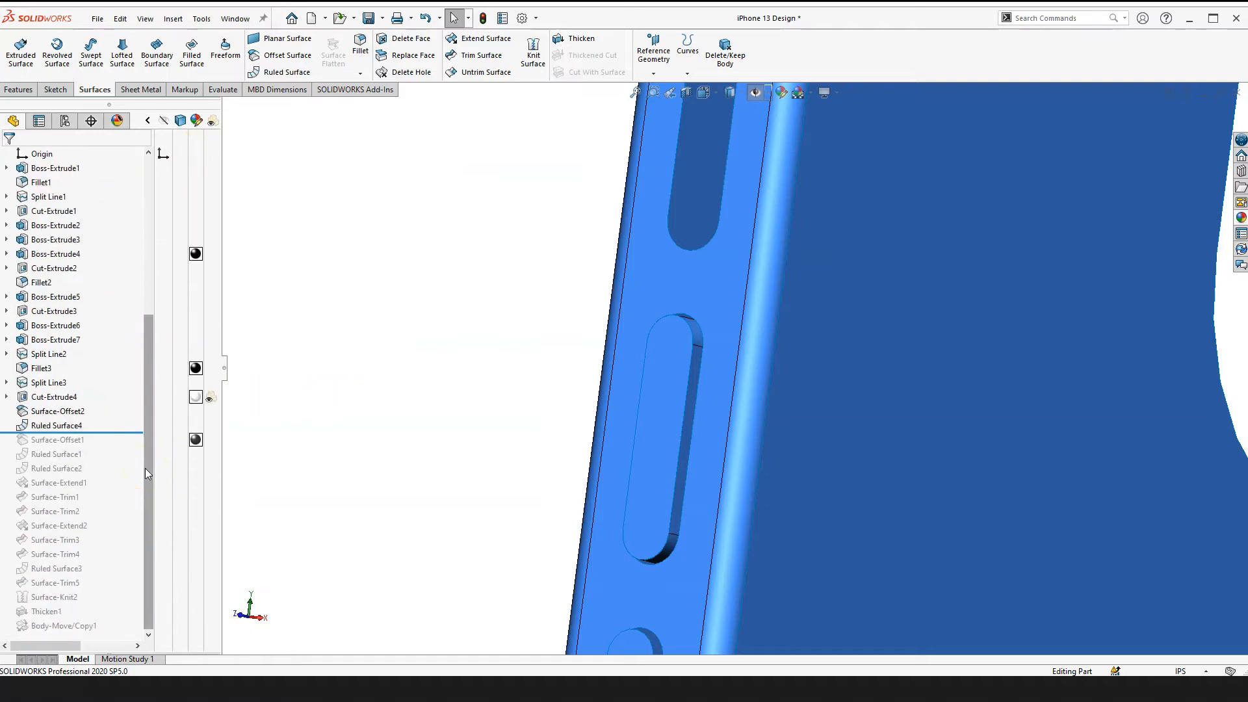
{"action": "scroll", "coordinate": [146, 474], "scroll_direction": "up", "scroll_amount": 5}
{"action": "scroll", "coordinate": [727, 371], "scroll_direction": "down", "scroll_amount": 3}
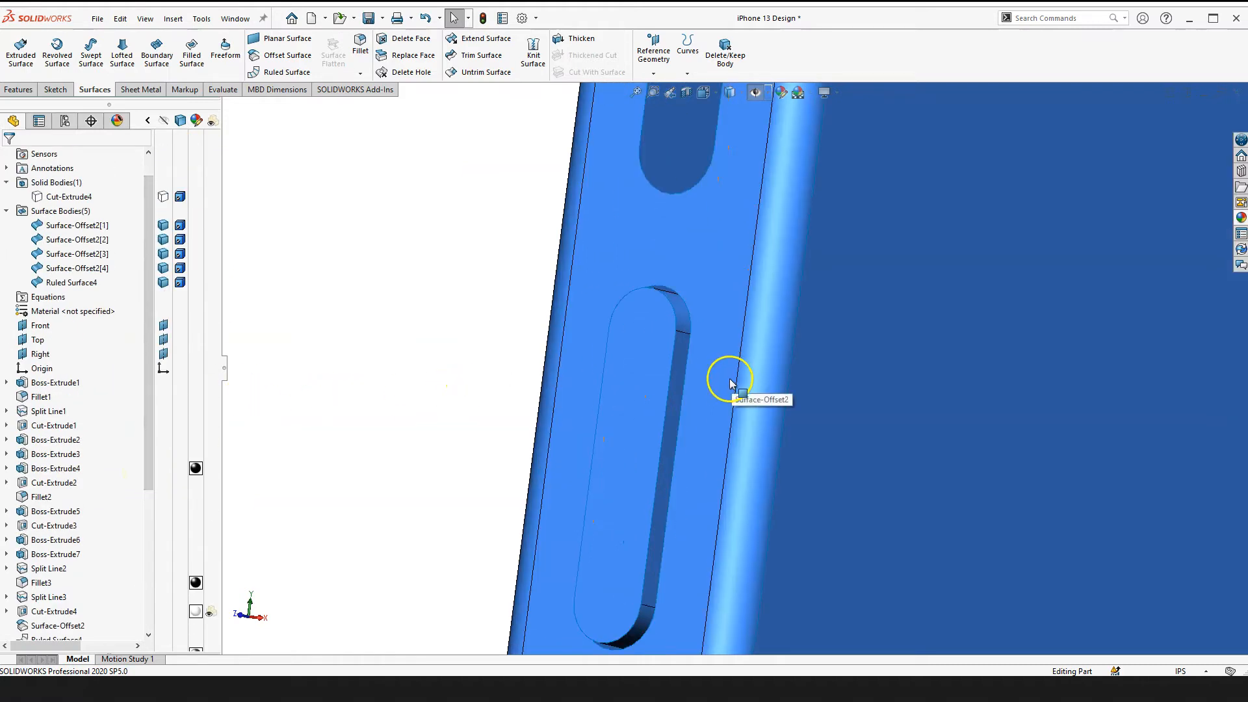
Step: Compare the ruled surface's edges with the rim of the wall opening around the volume button, from its upper end along its sides
{"action": "scroll", "coordinate": [741, 368], "scroll_direction": "down", "scroll_amount": 5}
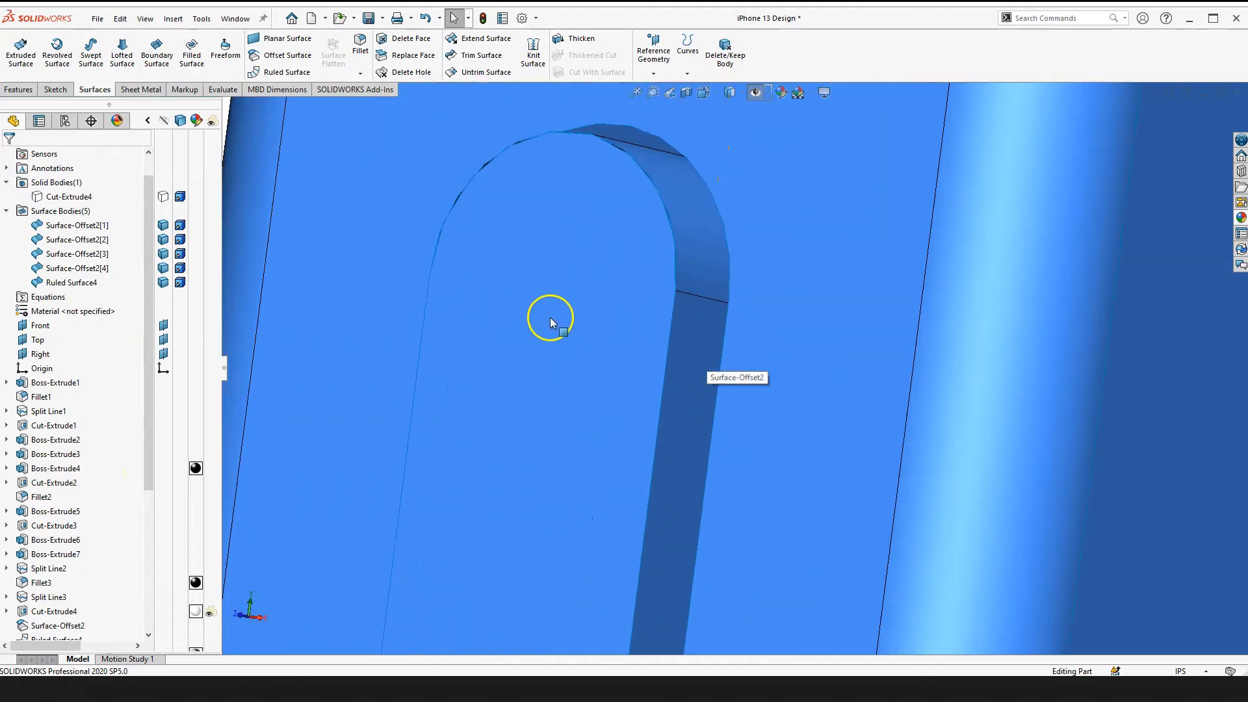
{"action": "scroll", "coordinate": [731, 339], "scroll_direction": "up", "scroll_amount": 2}
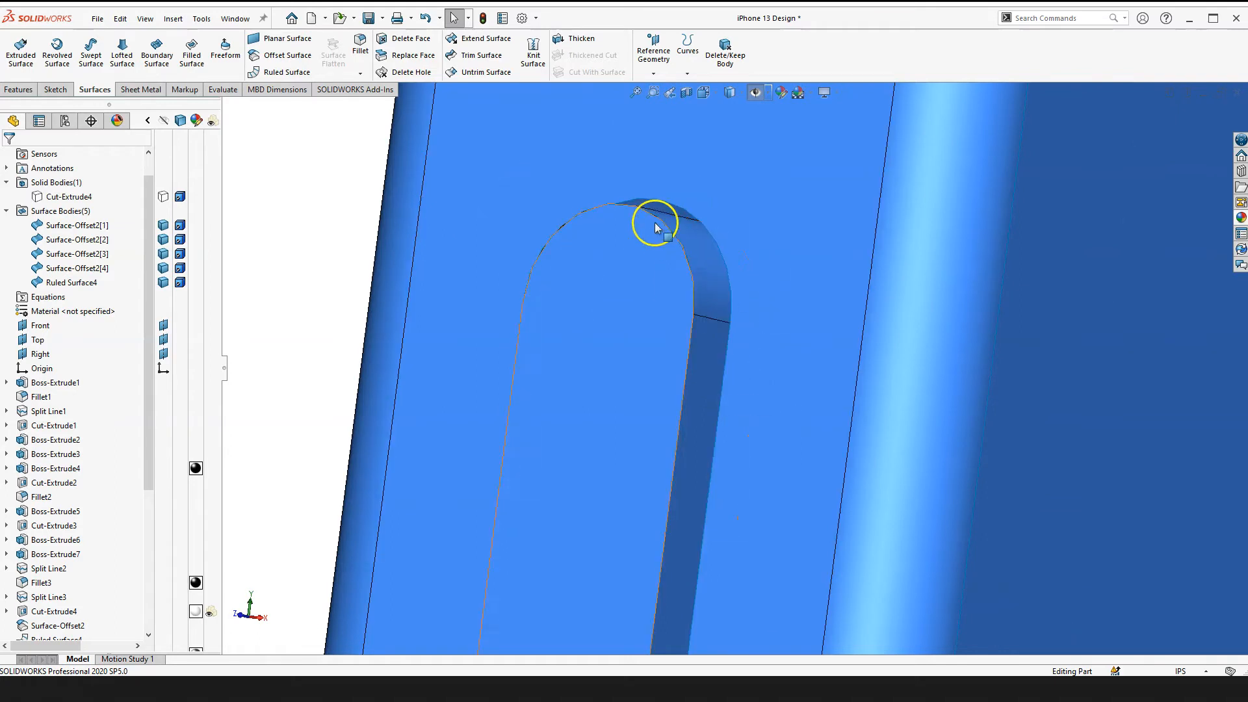
{"action": "scroll", "coordinate": [718, 362], "scroll_direction": "up", "scroll_amount": 3}
{"action": "scroll", "coordinate": [715, 318], "scroll_direction": "down", "scroll_amount": 2}
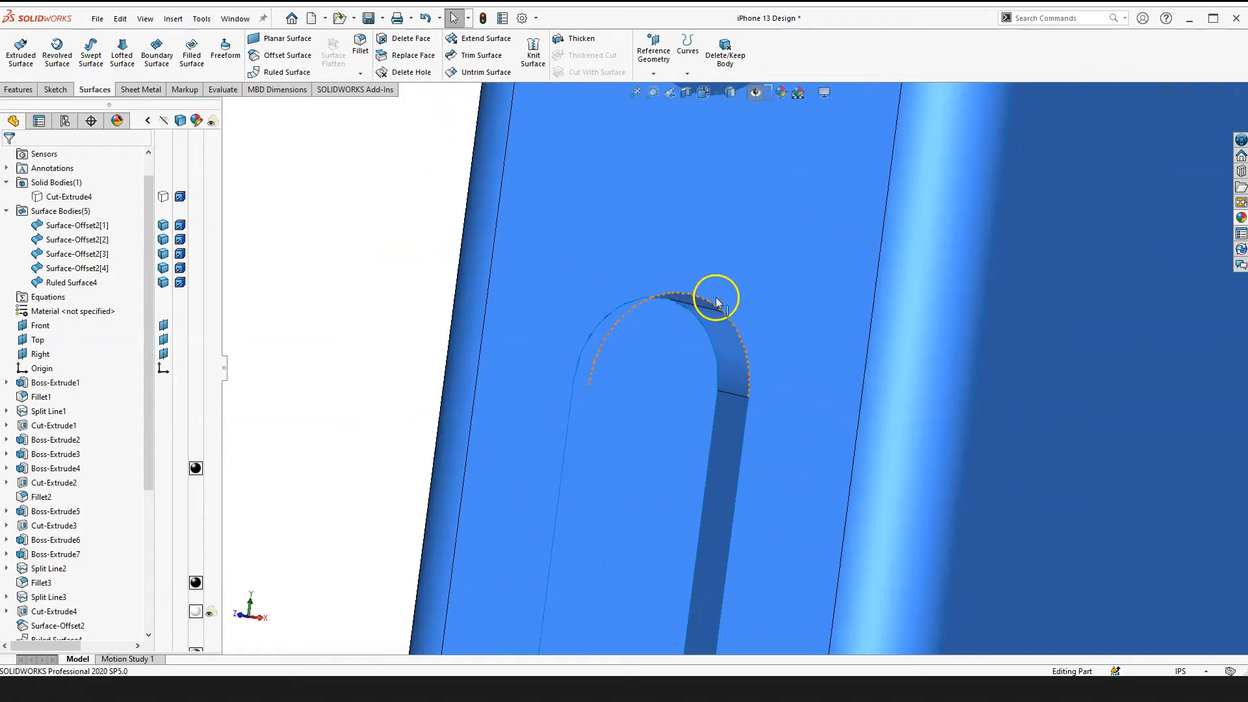
{"action": "scroll", "coordinate": [718, 329], "scroll_direction": "up", "scroll_amount": 6}
{"action": "scroll", "coordinate": [770, 405], "scroll_direction": "down", "scroll_amount": 4}
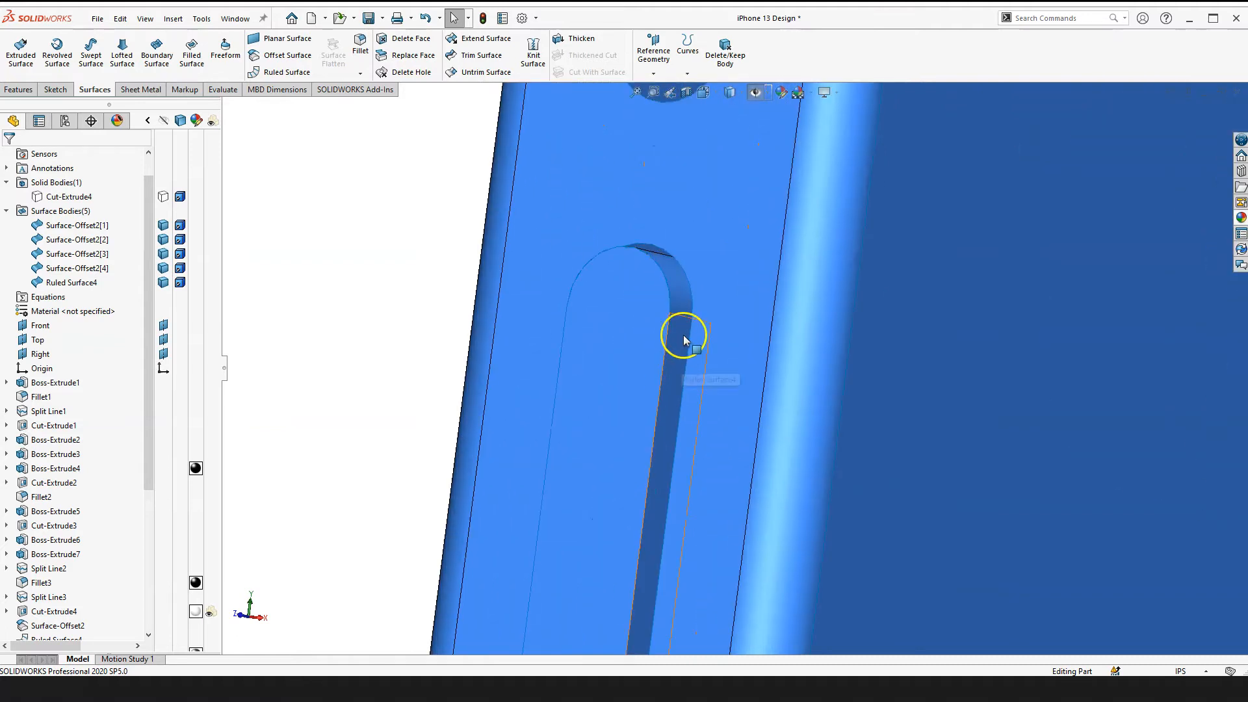
{"action": "scroll", "coordinate": [683, 416], "scroll_direction": "up", "scroll_amount": 3}
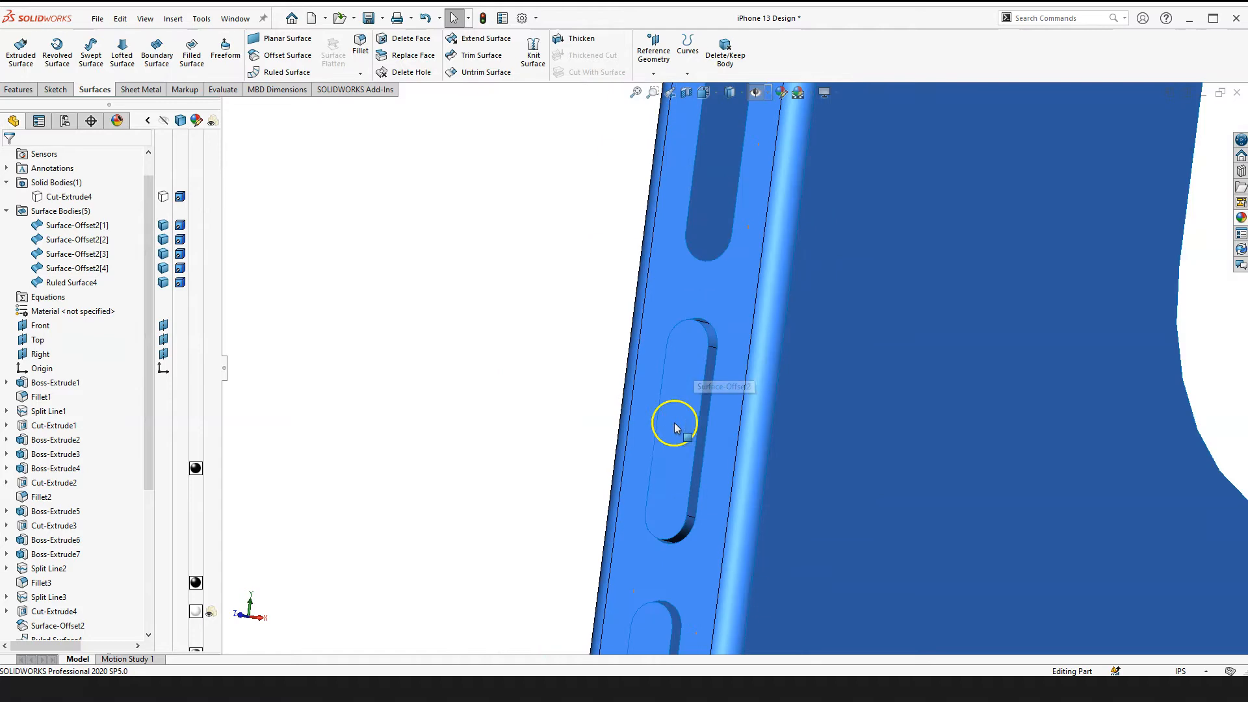
{"action": "scroll", "coordinate": [711, 417], "scroll_direction": "down", "scroll_amount": 2}
{"action": "scroll", "coordinate": [715, 325], "scroll_direction": "down", "scroll_amount": 2}
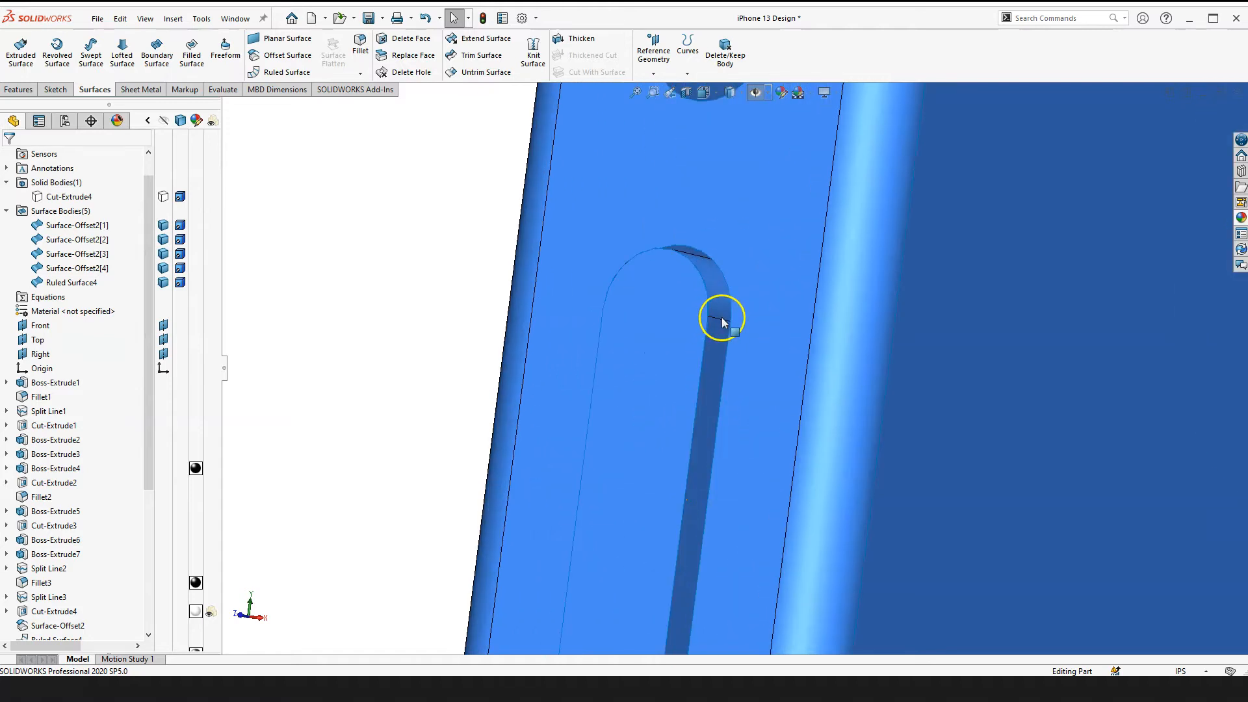
{"action": "scroll", "coordinate": [721, 348], "scroll_direction": "down", "scroll_amount": 2}
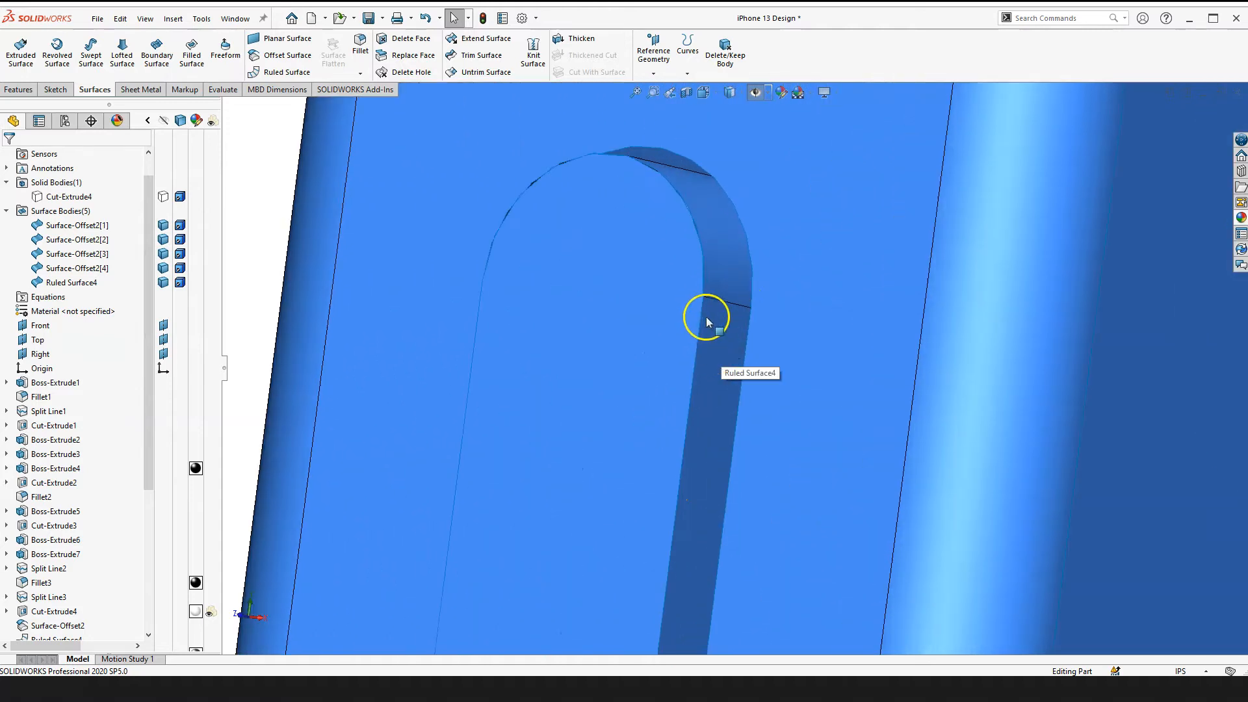
{"action": "scroll", "coordinate": [726, 368], "scroll_direction": "up", "scroll_amount": 3}
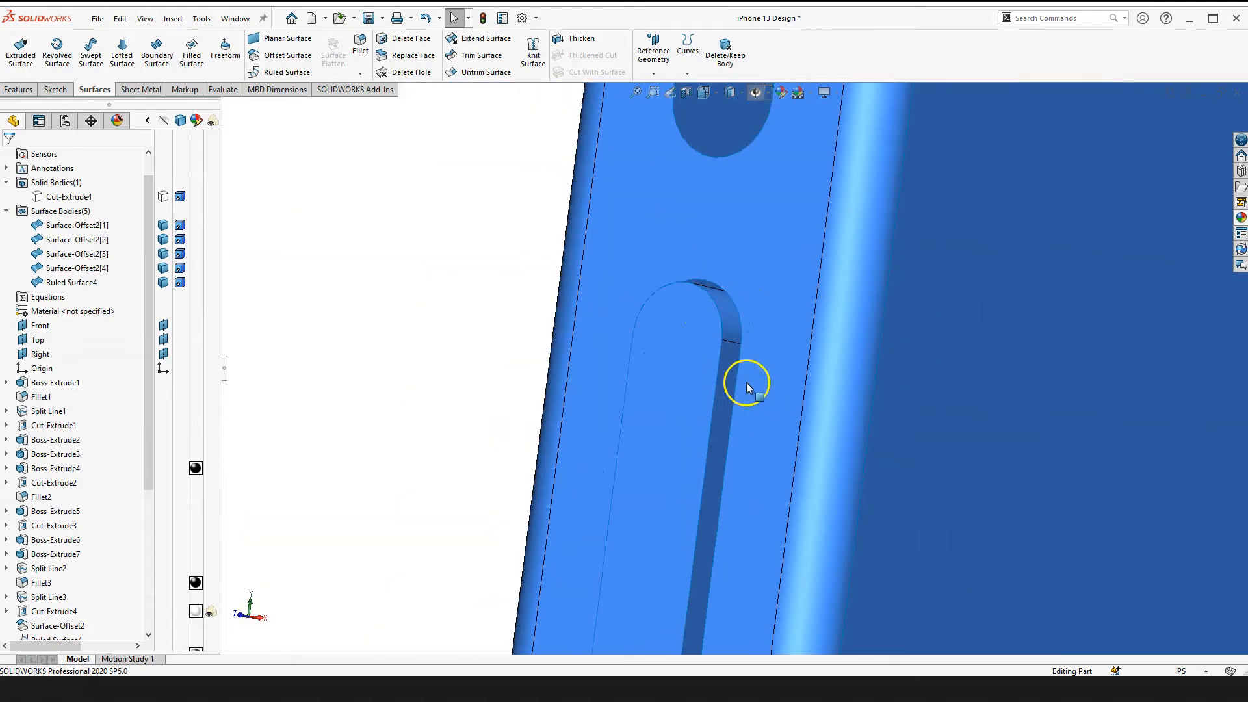
{"action": "scroll", "coordinate": [762, 453], "scroll_direction": "up", "scroll_amount": 1}
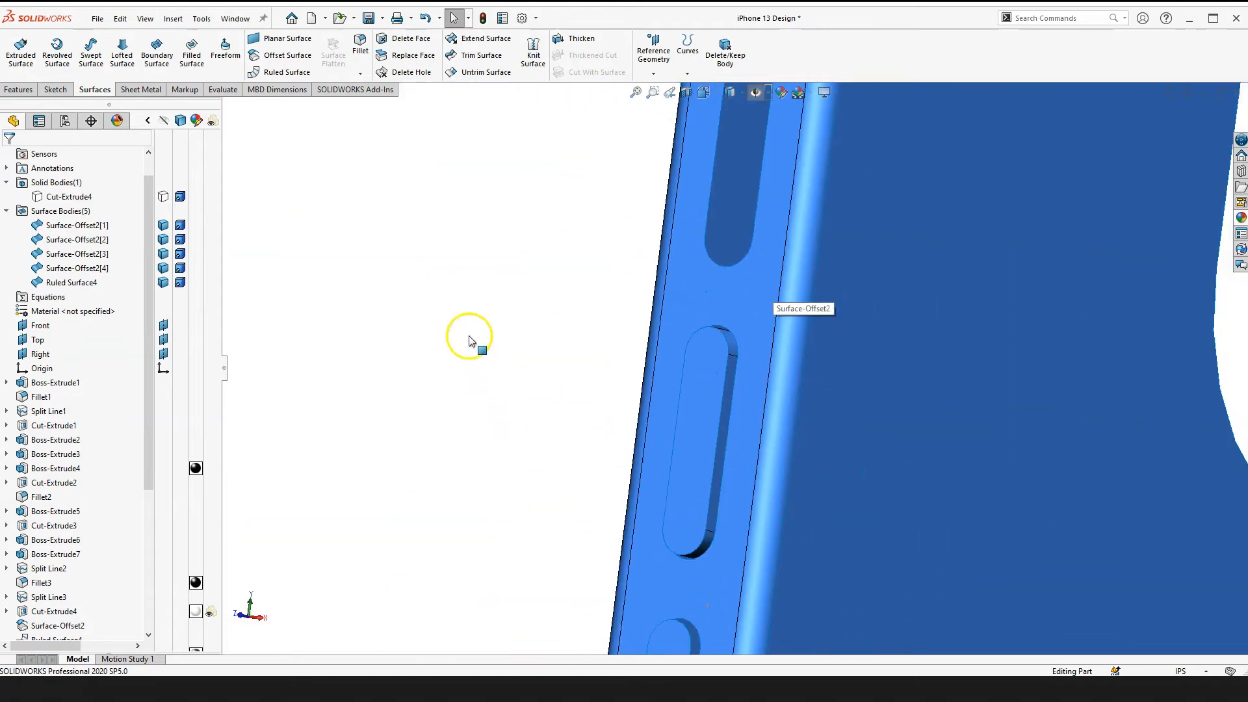
Step: Extend the case wall surface inward by 0.02 in from the open loop of edges around the volume button opening, using the same-surface type
{"action": "scroll", "coordinate": [680, 381], "scroll_direction": "down", "scroll_amount": 2}
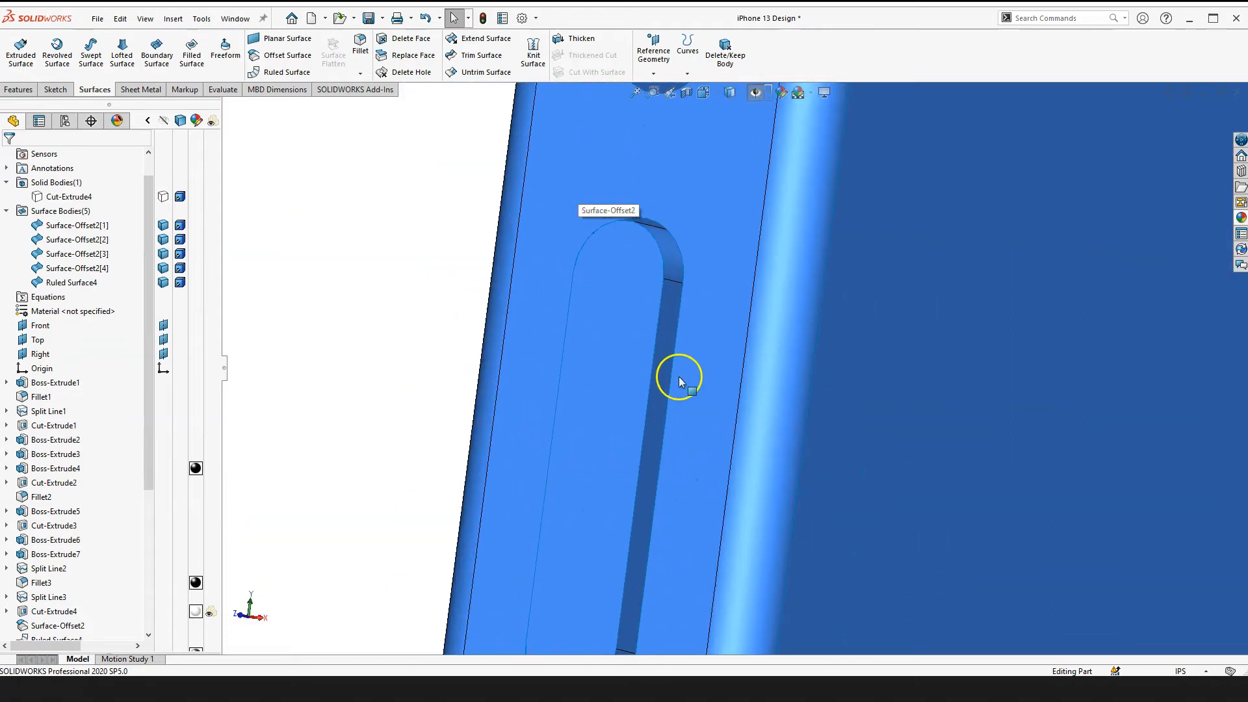
{"action": "left_click", "coordinate": [672, 378]}
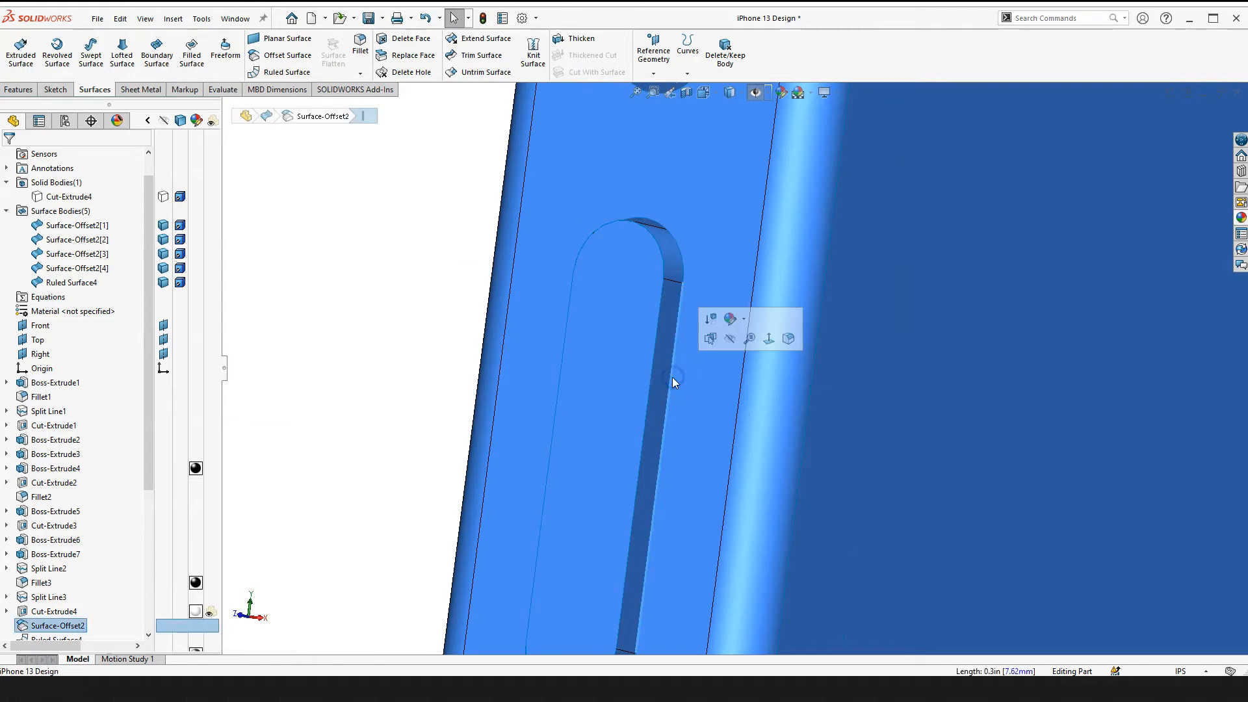
{"action": "right_click", "coordinate": [672, 377]}
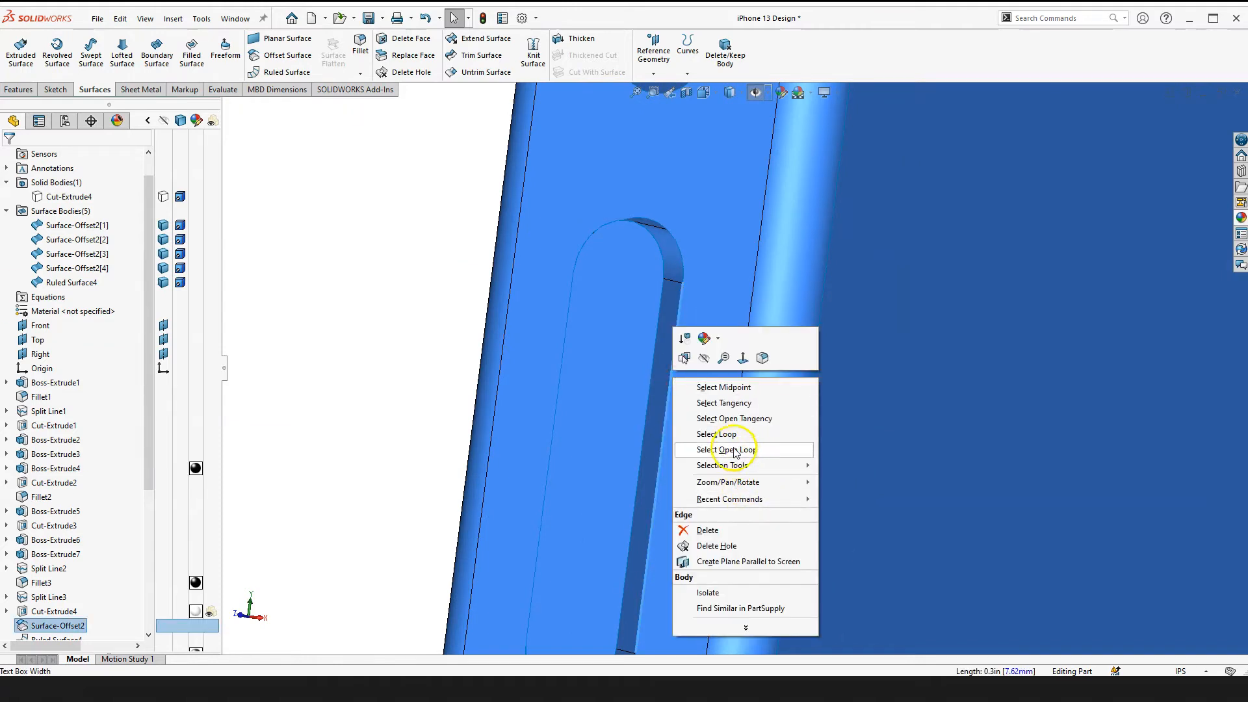
{"action": "left_click", "coordinate": [734, 450]}
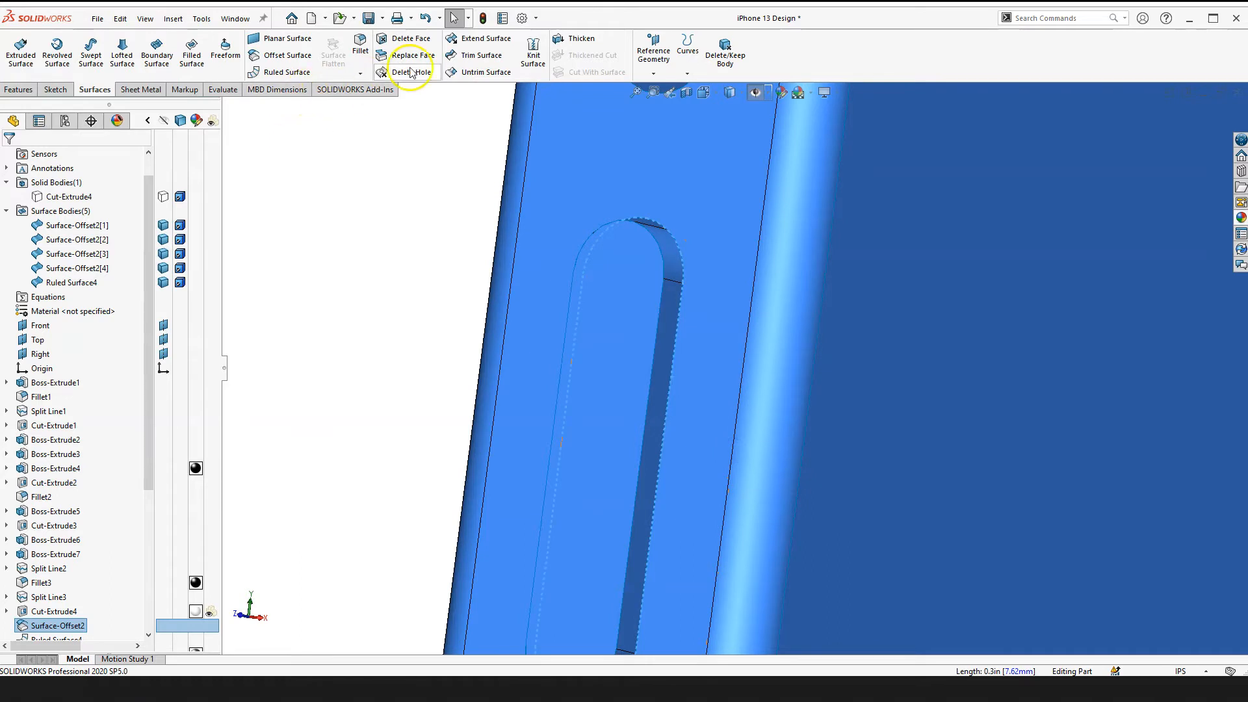
{"action": "left_click", "coordinate": [486, 41]}
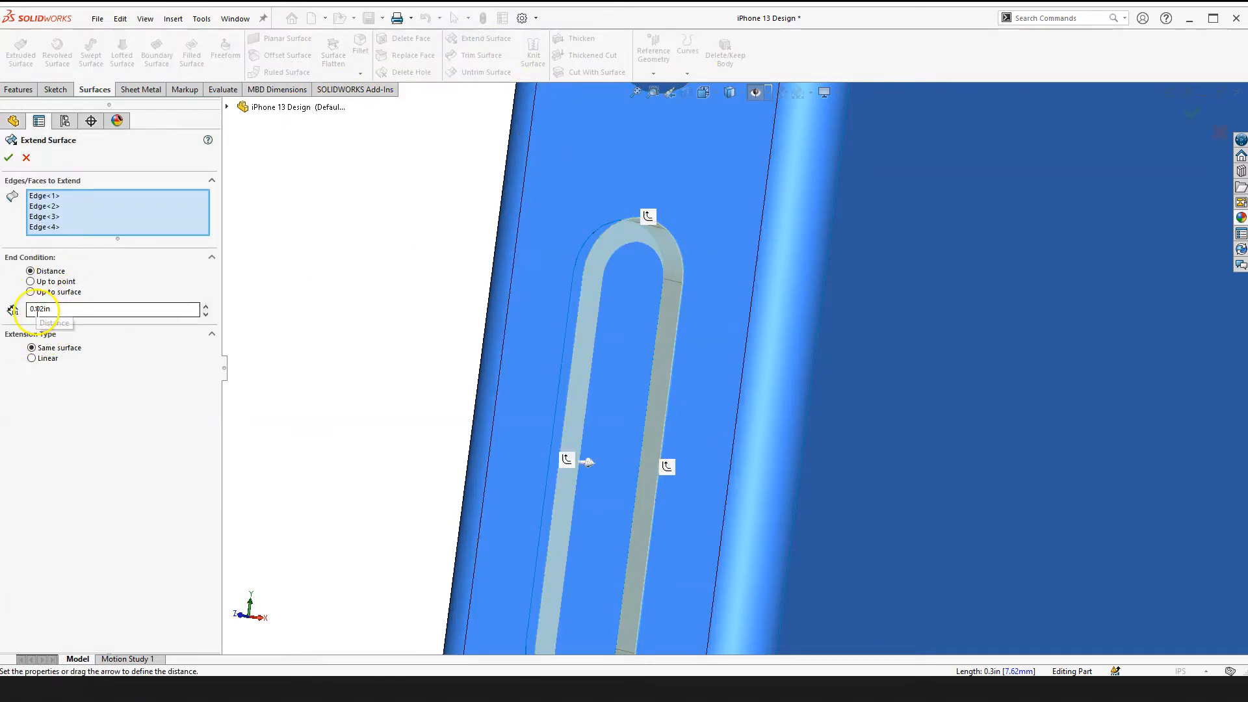
{"action": "right_click_drag", "start_coordinate": [329, 355], "coordinate": [339, 429]}
{"action": "left_click_drag", "start_coordinate": [654, 376], "coordinate": [784, 334]}
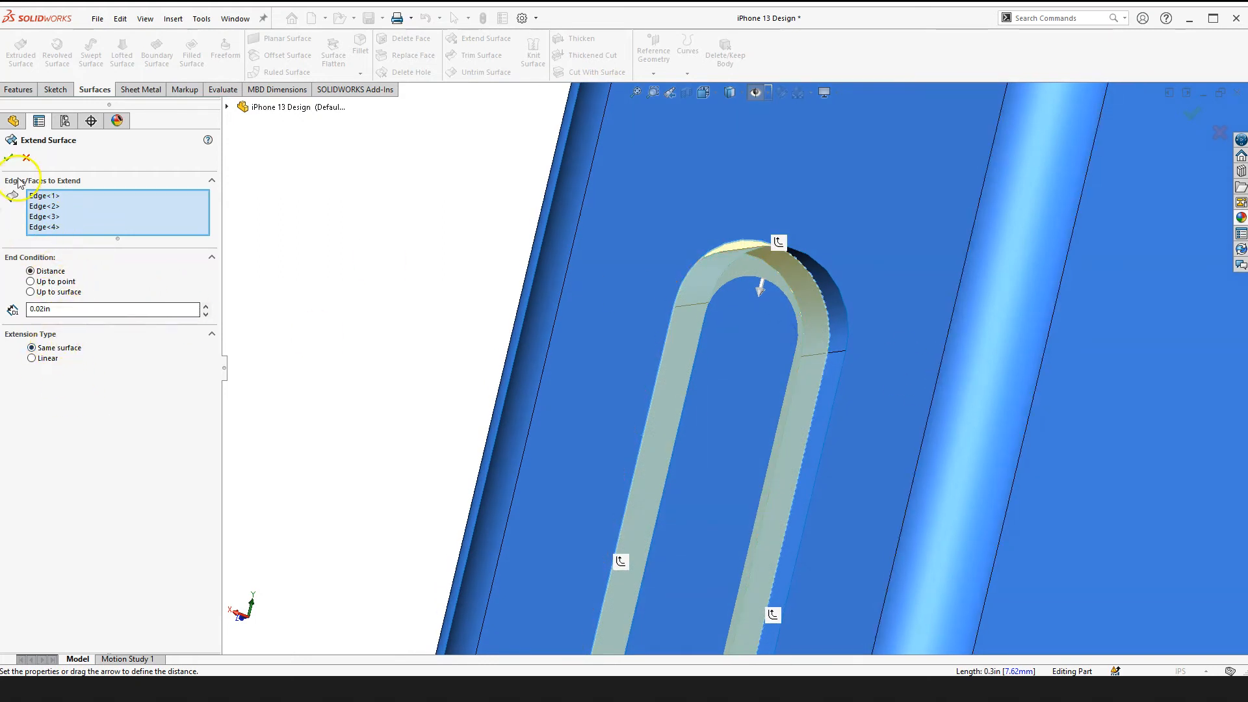
{"action": "left_click", "coordinate": [8, 157]}
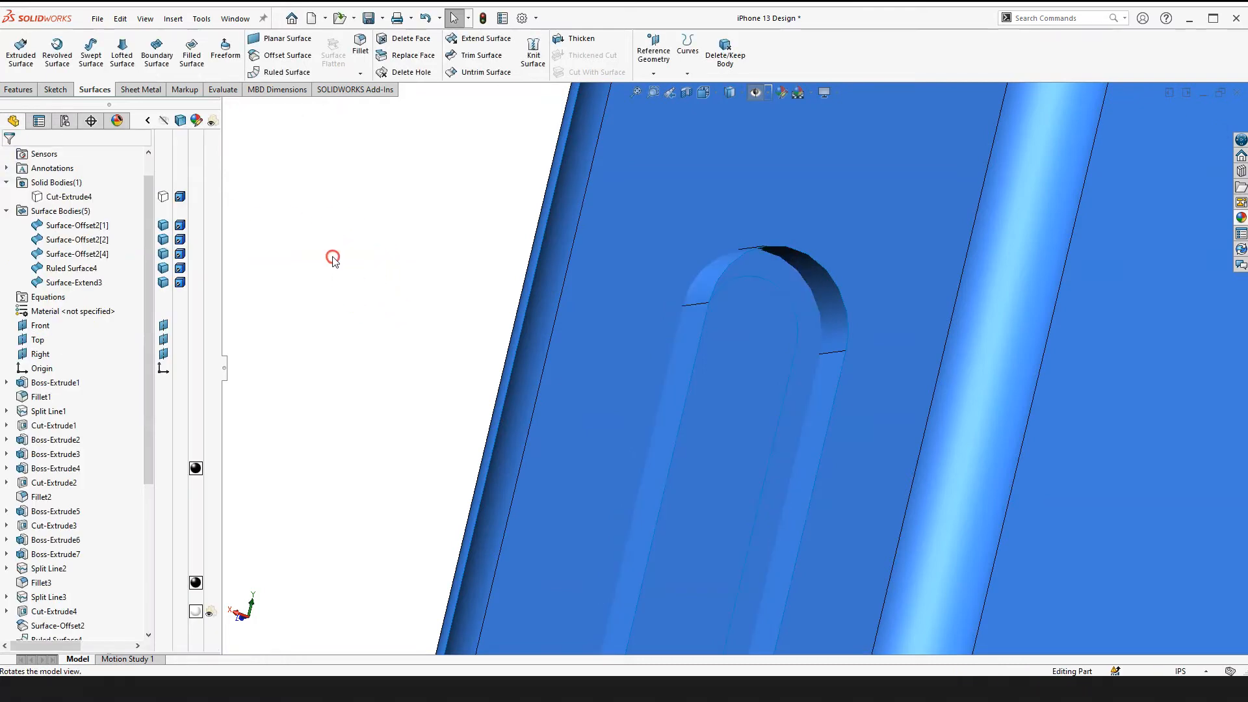
Step: Colour the extended case wall surface body grey (RGB 128, 128, 128) to distinguish it from the button surfaces
{"action": "middle_click_drag", "start_coordinate": [781, 355], "coordinate": [776, 317]}
{"action": "left_click", "coordinate": [763, 269]}
{"action": "scroll", "coordinate": [791, 337], "scroll_direction": "up", "scroll_amount": 7}
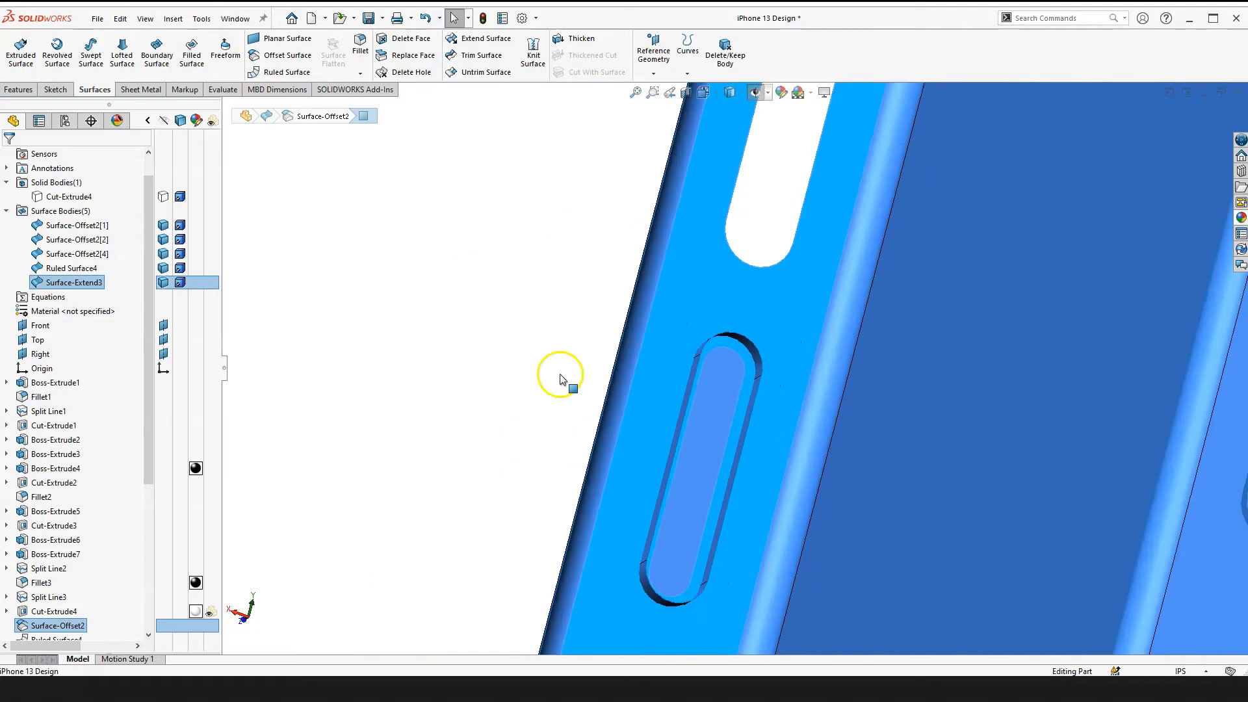
{"action": "left_click", "coordinate": [367, 348]}
{"action": "left_click", "coordinate": [195, 282]}
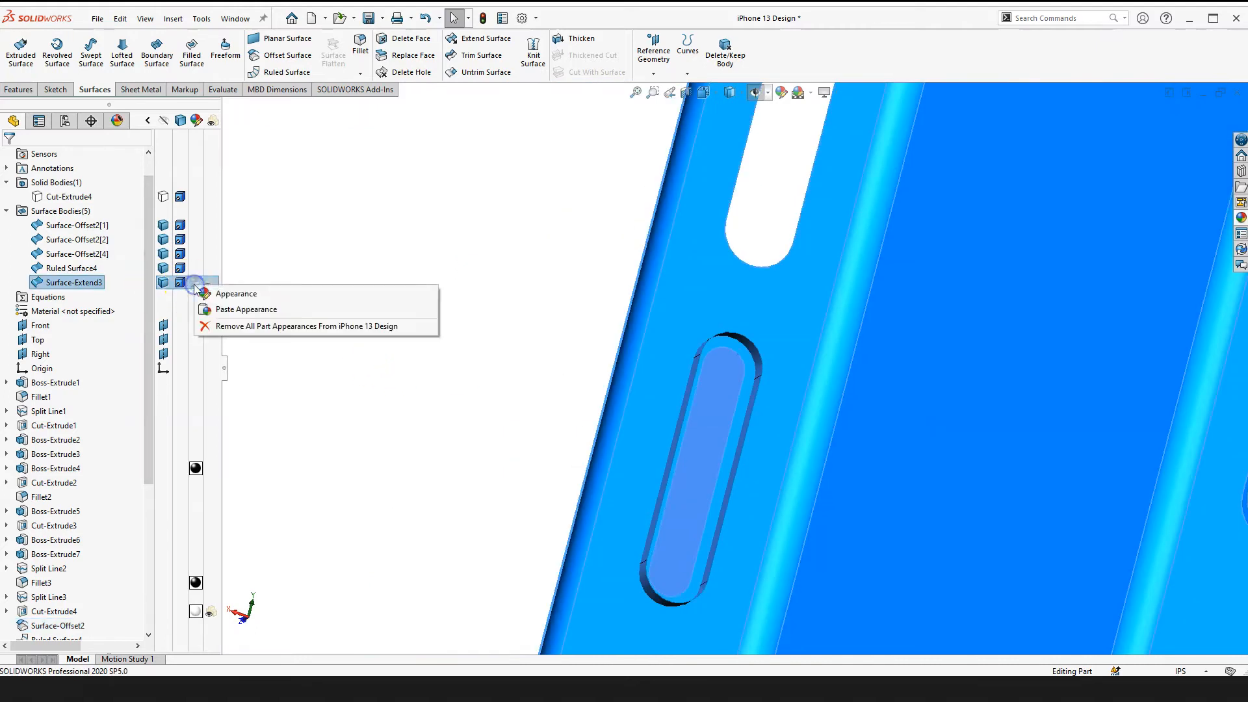
{"action": "left_click", "coordinate": [248, 301]}
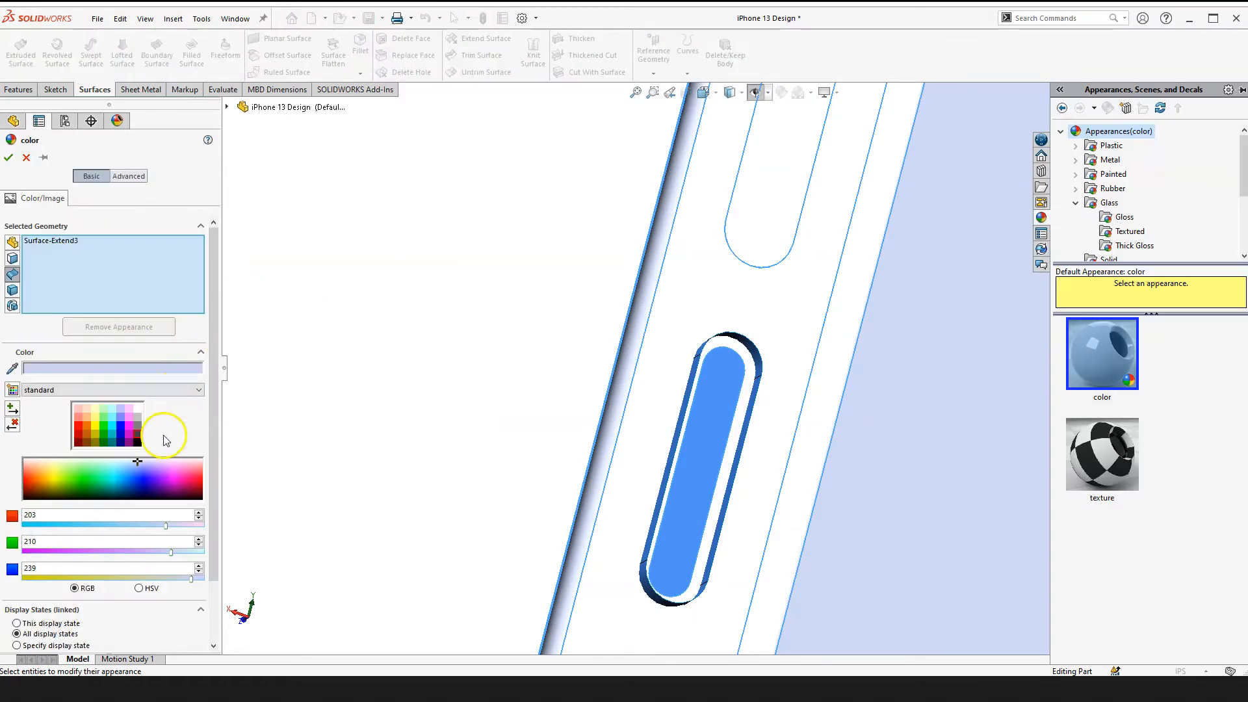
{"action": "left_click", "coordinate": [139, 427]}
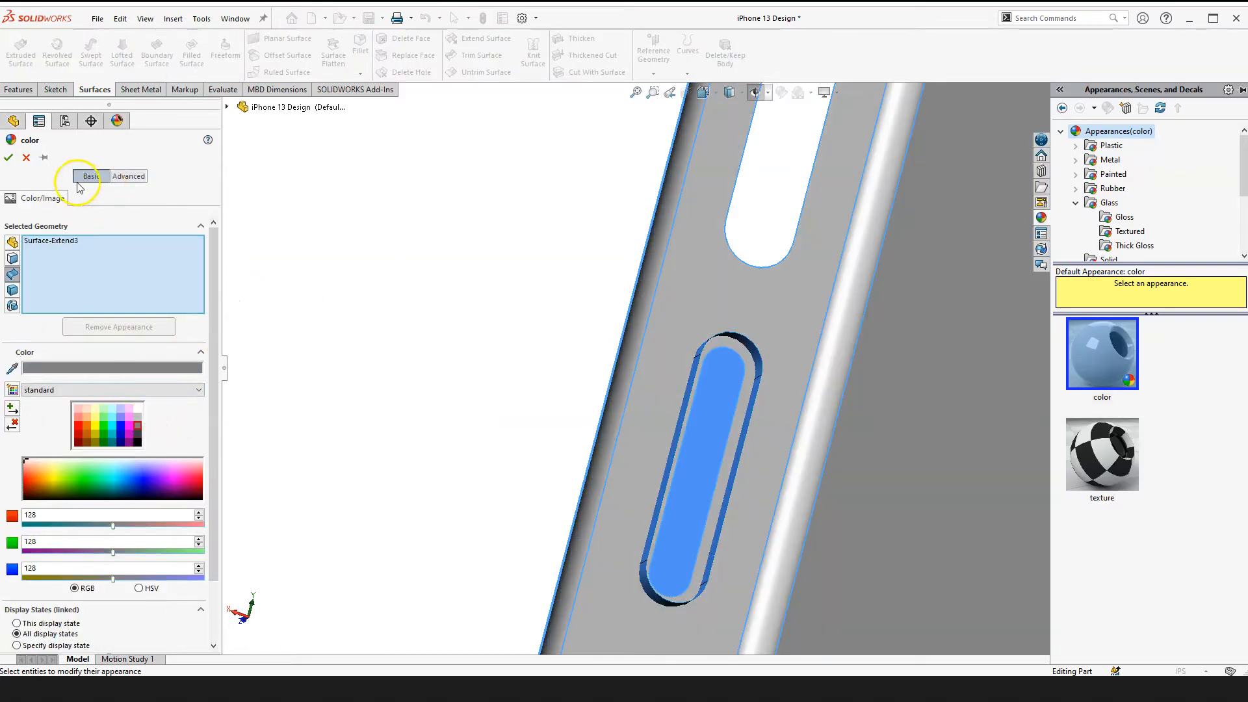
{"action": "left_click", "coordinate": [9, 157]}
Step: Examine how the extended grey wall surface overlaps the ruled surface around the volume button
{"action": "middle_click_drag", "start_coordinate": [418, 325], "coordinate": [496, 307]}
{"action": "mouse_move", "coordinate": [696, 364]}
{"action": "middle_mouse_down"}
{"action": "mouse_move", "coordinate": [669, 349]}
{"action": "mouse_move", "coordinate": [794, 437]}
{"action": "mouse_move", "coordinate": [834, 425]}
{"action": "mouse_move", "coordinate": [708, 338]}
{"action": "mouse_move", "coordinate": [808, 377]}
{"action": "mouse_move", "coordinate": [700, 370]}
{"action": "mouse_move", "coordinate": [711, 342]}
{"action": "mouse_move", "coordinate": [702, 357]}
{"action": "middle_mouse_up"}
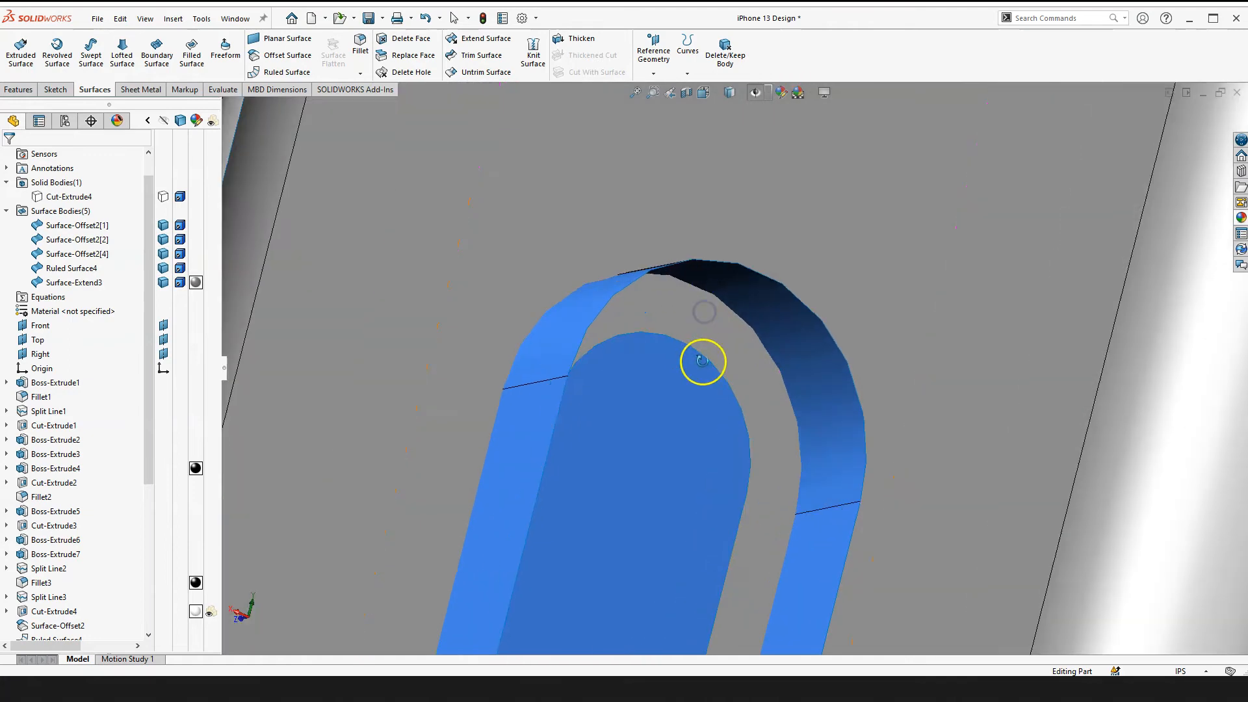
{"action": "left_click", "coordinate": [822, 239]}
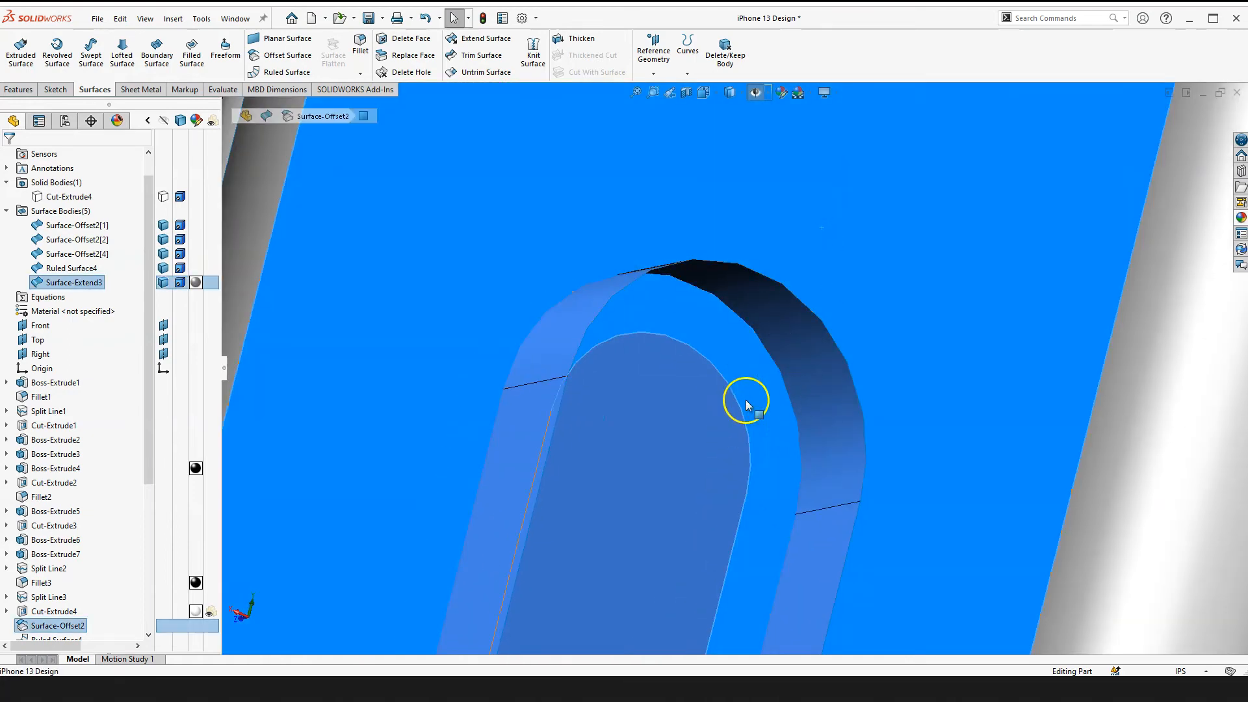
{"action": "scroll", "coordinate": [792, 455], "scroll_direction": "up", "scroll_amount": 3}
{"action": "left_click", "coordinate": [447, 284]}
{"action": "scroll", "coordinate": [753, 382], "scroll_direction": "down", "scroll_amount": 2}
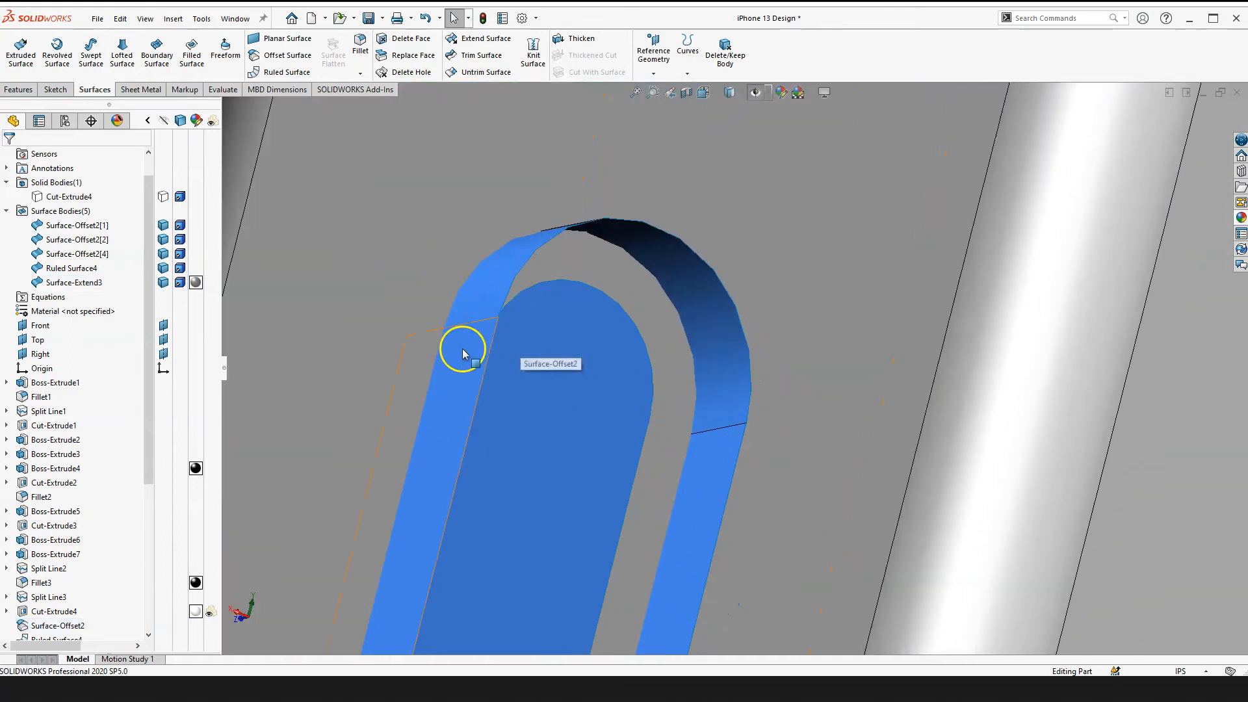
{"action": "scroll", "coordinate": [572, 418], "scroll_direction": "up", "scroll_amount": 4}
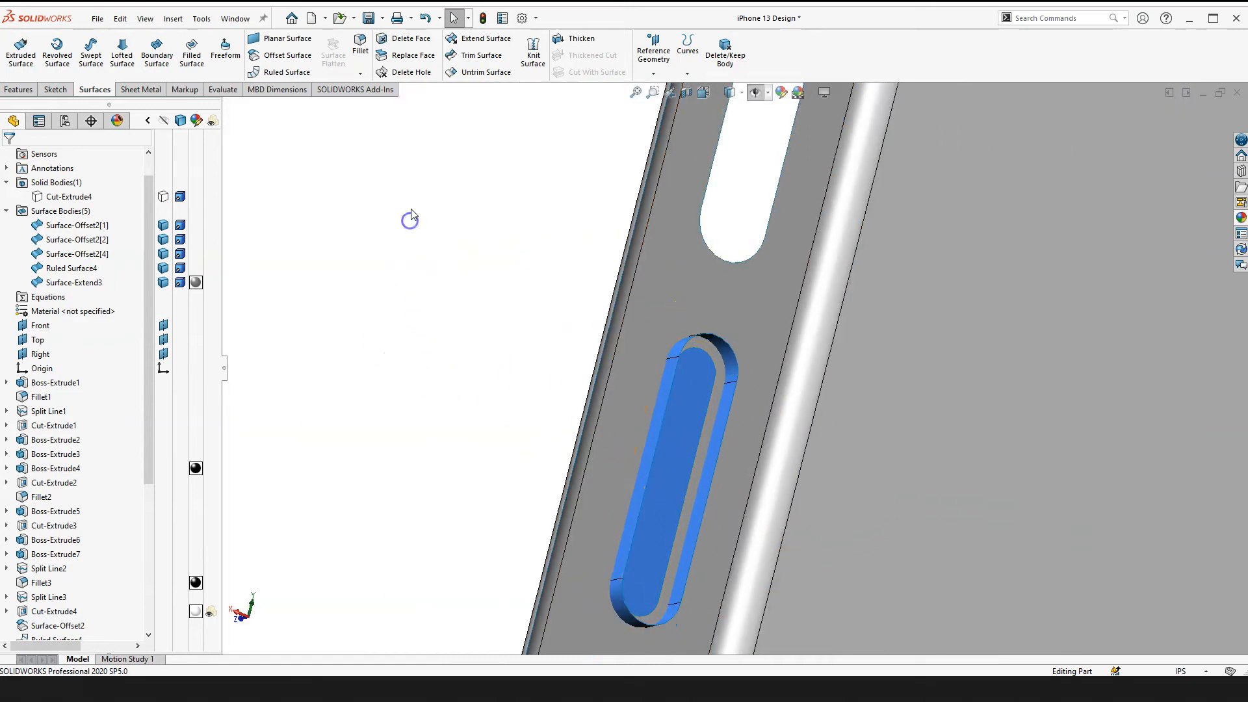
Step: Trim the extended case wall with the button's ruled surface as the trim tool, removing the strip inside the ruled surface
{"action": "left_click", "coordinate": [480, 56]}
{"action": "scroll", "coordinate": [724, 459], "scroll_direction": "up", "scroll_amount": 3}
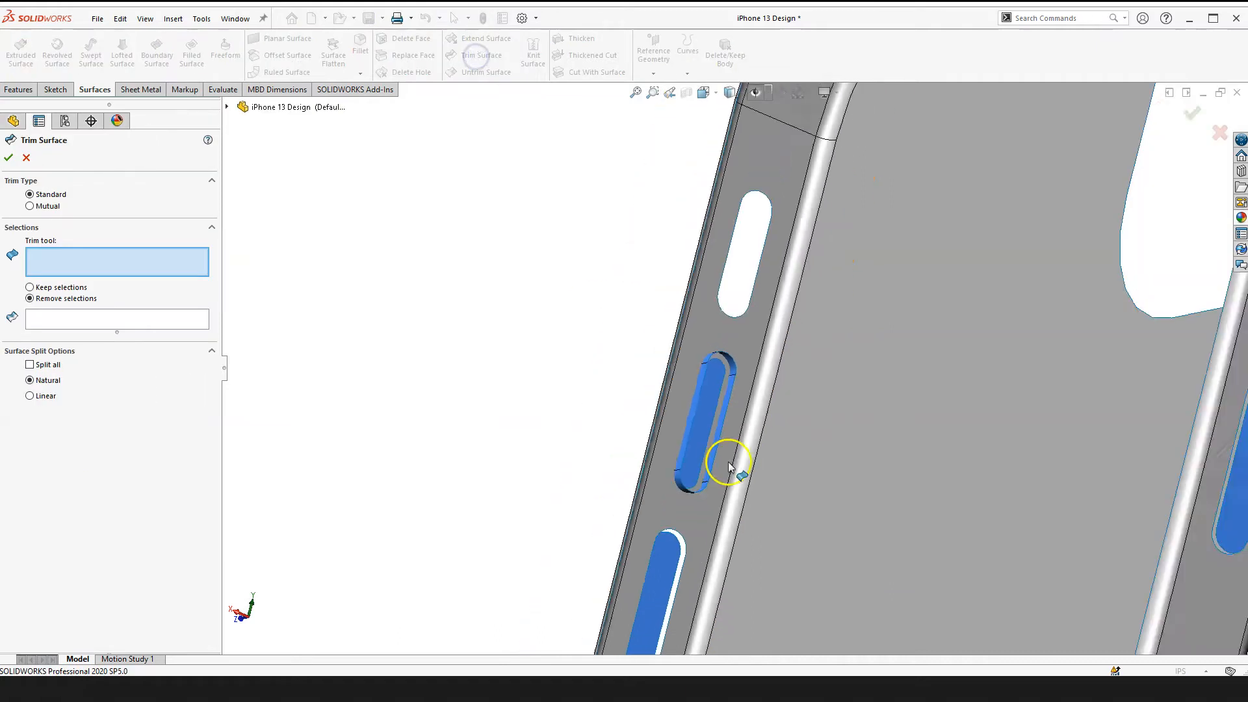
{"action": "scroll", "coordinate": [540, 352], "scroll_direction": "down", "scroll_amount": 3}
{"action": "scroll", "coordinate": [616, 331], "scroll_direction": "down", "scroll_amount": 3}
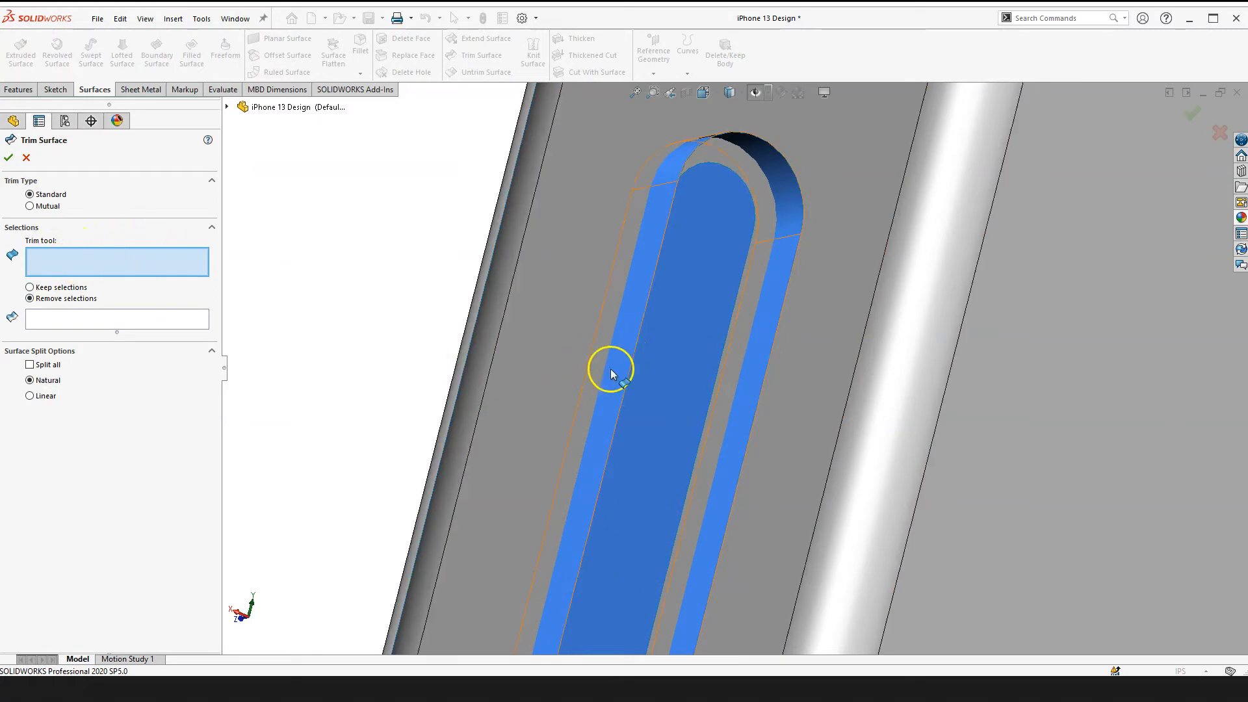
{"action": "left_click", "coordinate": [621, 353]}
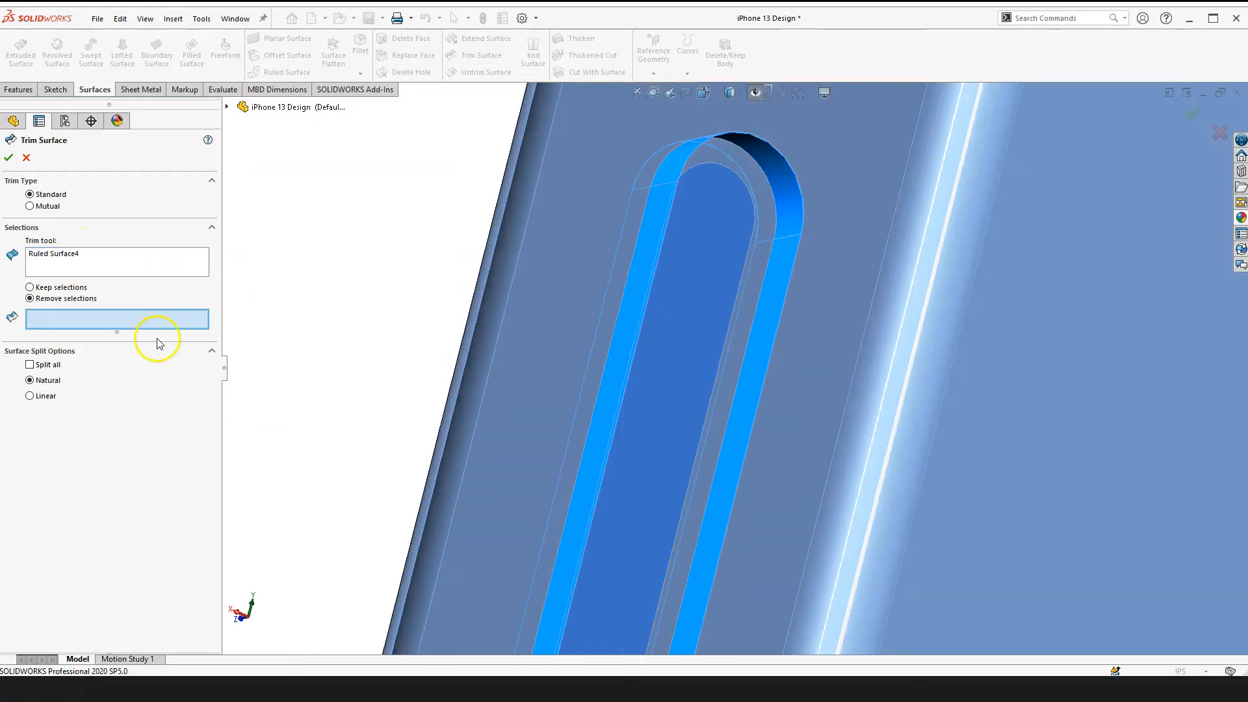
{"action": "left_click", "coordinate": [96, 317]}
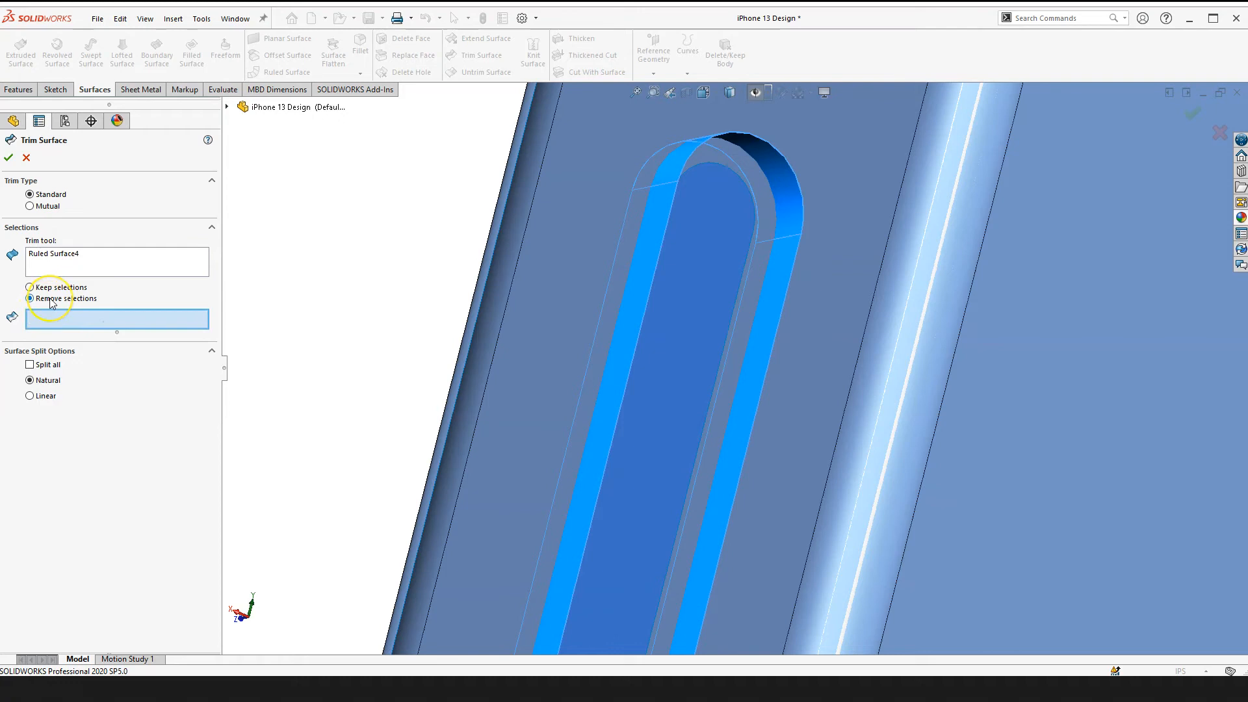
{"action": "left_click", "coordinate": [753, 313]}
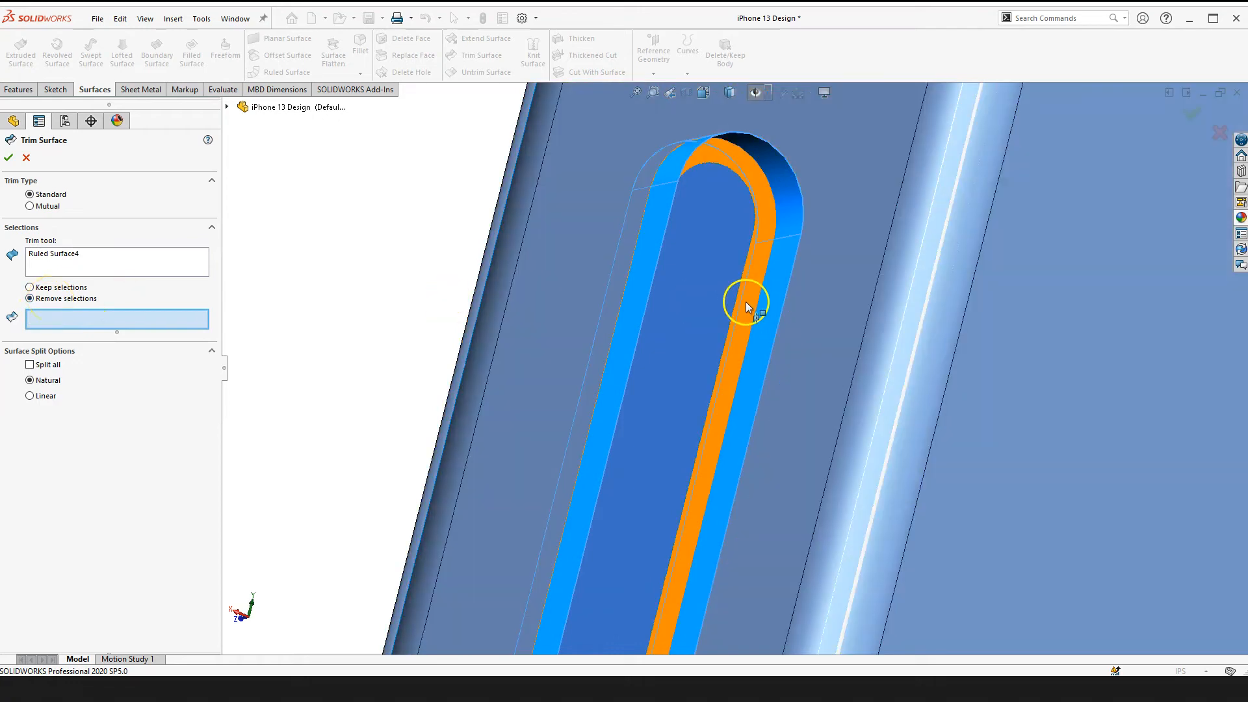
{"action": "left_click", "coordinate": [747, 305]}
{"action": "right_click", "coordinate": [747, 308]}
{"action": "scroll", "coordinate": [768, 371], "scroll_direction": "up", "scroll_amount": 2}
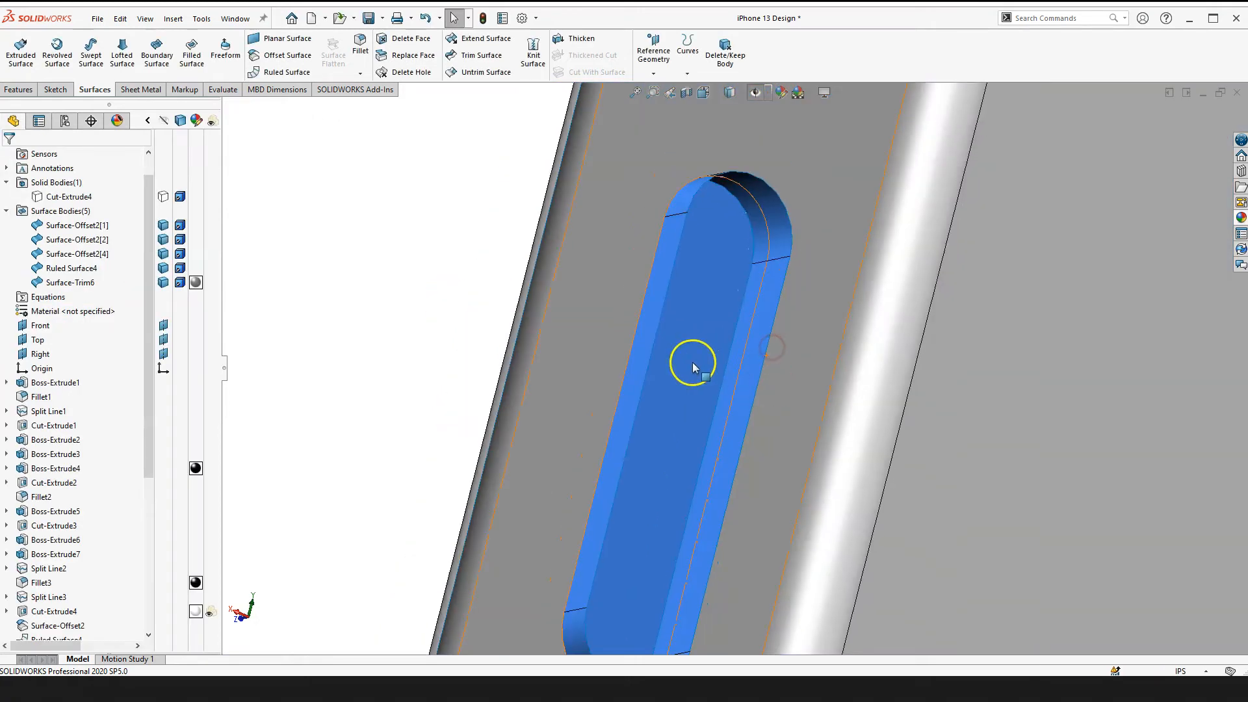
Step: Trim the volume button's ruled surface with the case wall as the trim tool, removing the part that projects past the wall
{"action": "scroll", "coordinate": [578, 439], "scroll_direction": "up", "scroll_amount": 5}
{"action": "middle_click_drag", "start_coordinate": [442, 318], "coordinate": [443, 398]}
{"action": "scroll", "coordinate": [680, 335], "scroll_direction": "down", "scroll_amount": 4}
{"action": "middle_click_drag", "start_coordinate": [664, 311], "coordinate": [607, 315]}
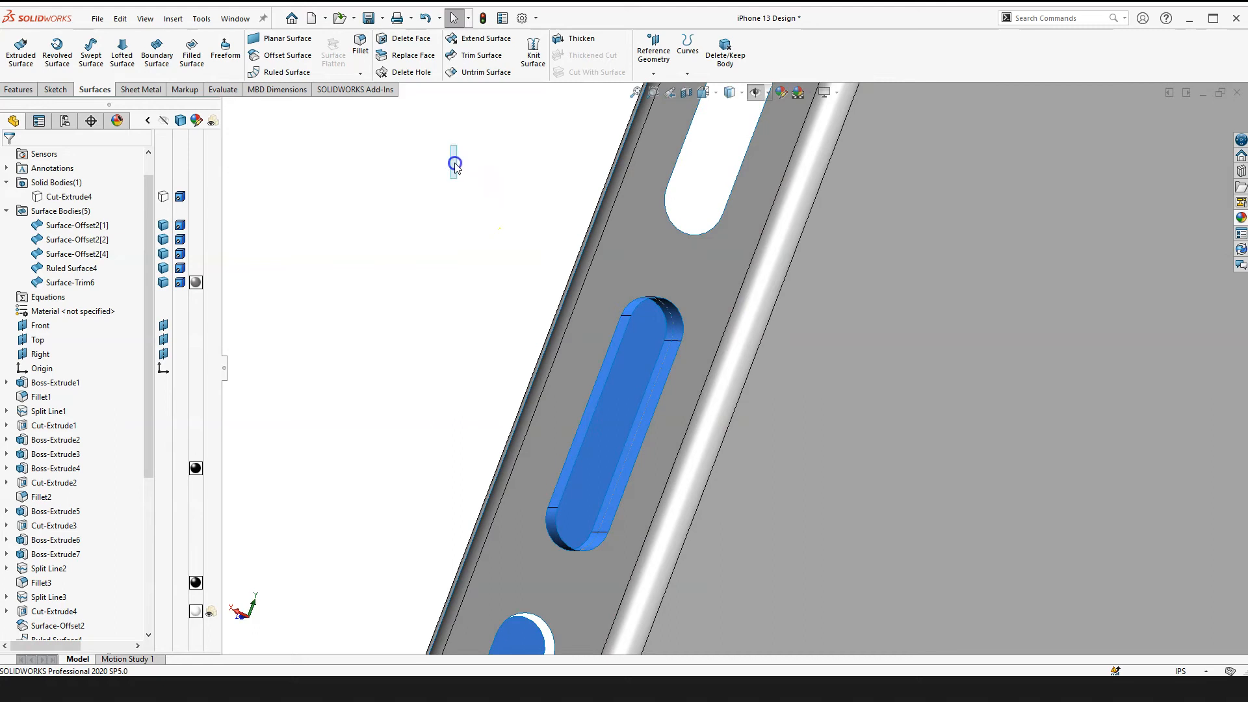
{"action": "left_click", "coordinate": [482, 55]}
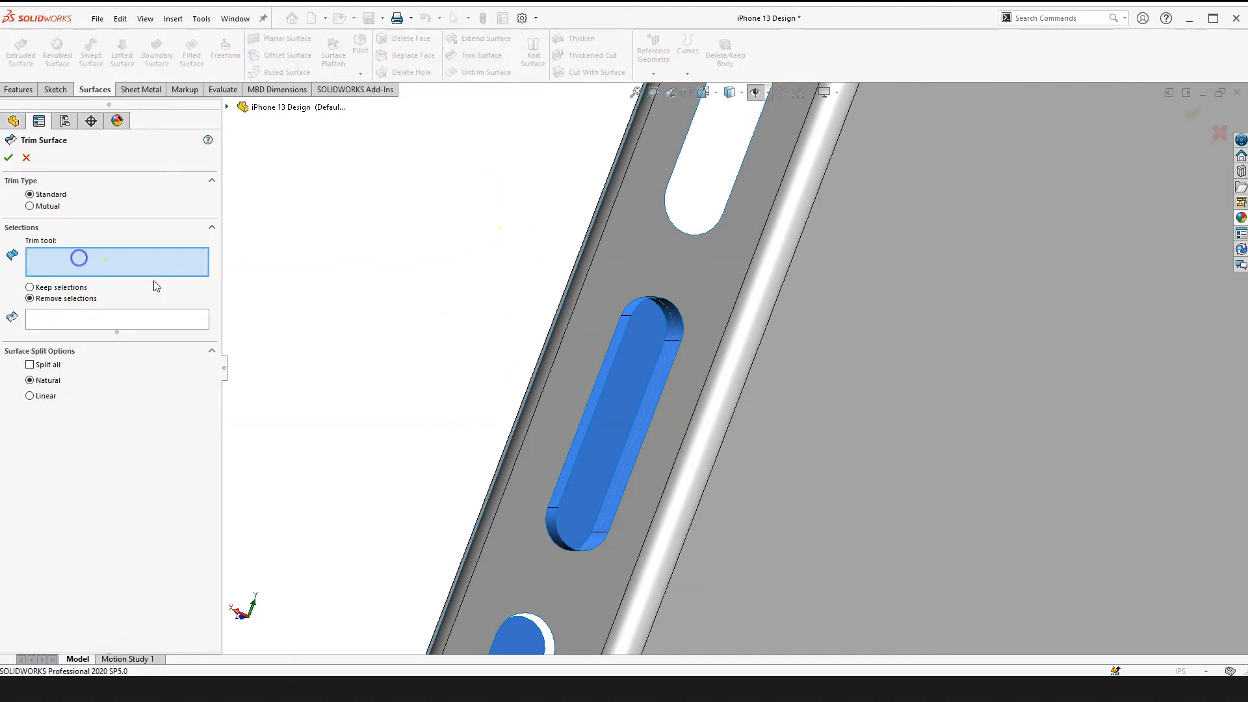
{"action": "scroll", "coordinate": [579, 513], "scroll_direction": "down", "scroll_amount": 2}
{"action": "scroll", "coordinate": [727, 467], "scroll_direction": "up", "scroll_amount": 5}
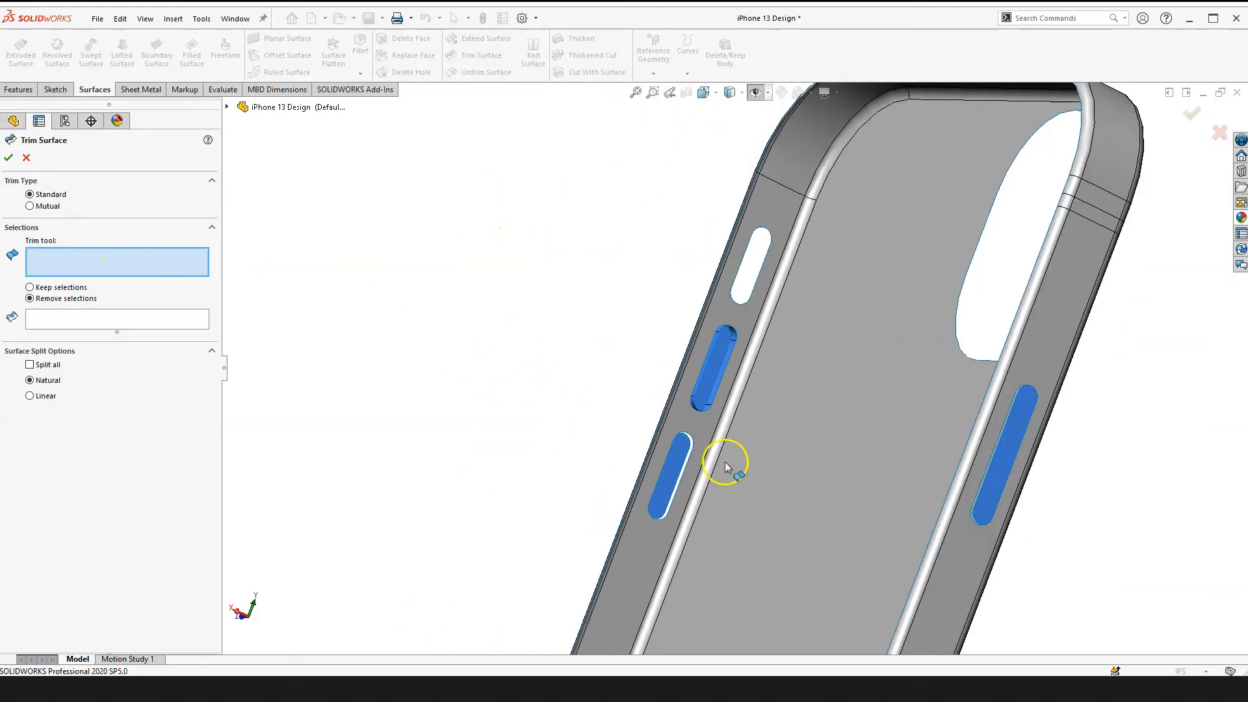
{"action": "scroll", "coordinate": [727, 466], "scroll_direction": "down", "scroll_amount": 2}
{"action": "scroll", "coordinate": [716, 398], "scroll_direction": "down", "scroll_amount": 2}
{"action": "scroll", "coordinate": [683, 282], "scroll_direction": "down", "scroll_amount": 2}
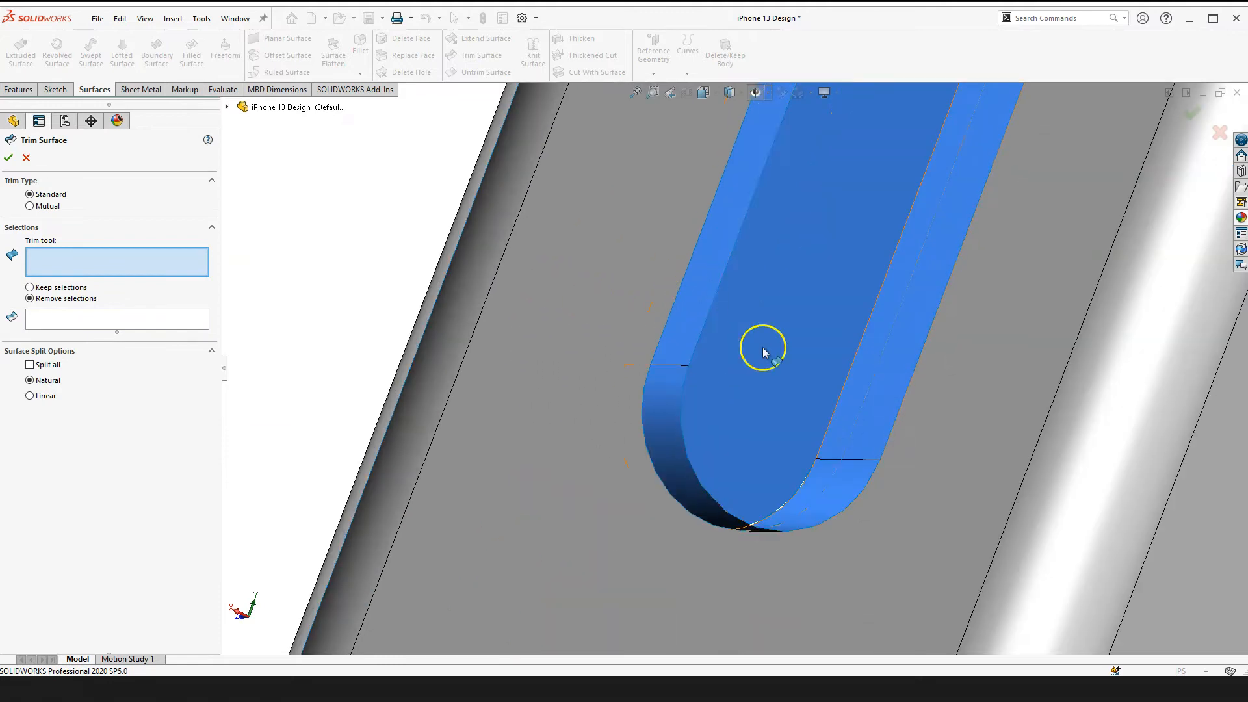
{"action": "scroll", "coordinate": [689, 330], "scroll_direction": "up", "scroll_amount": 2}
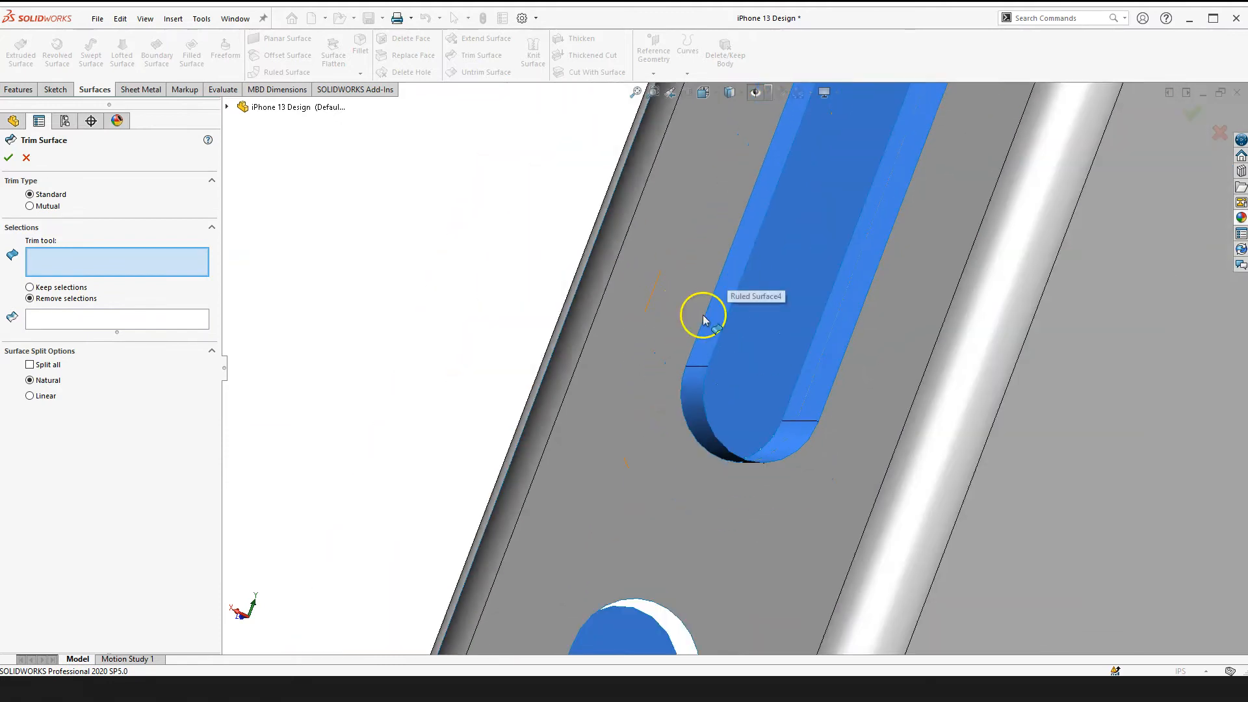
{"action": "left_click", "coordinate": [630, 427]}
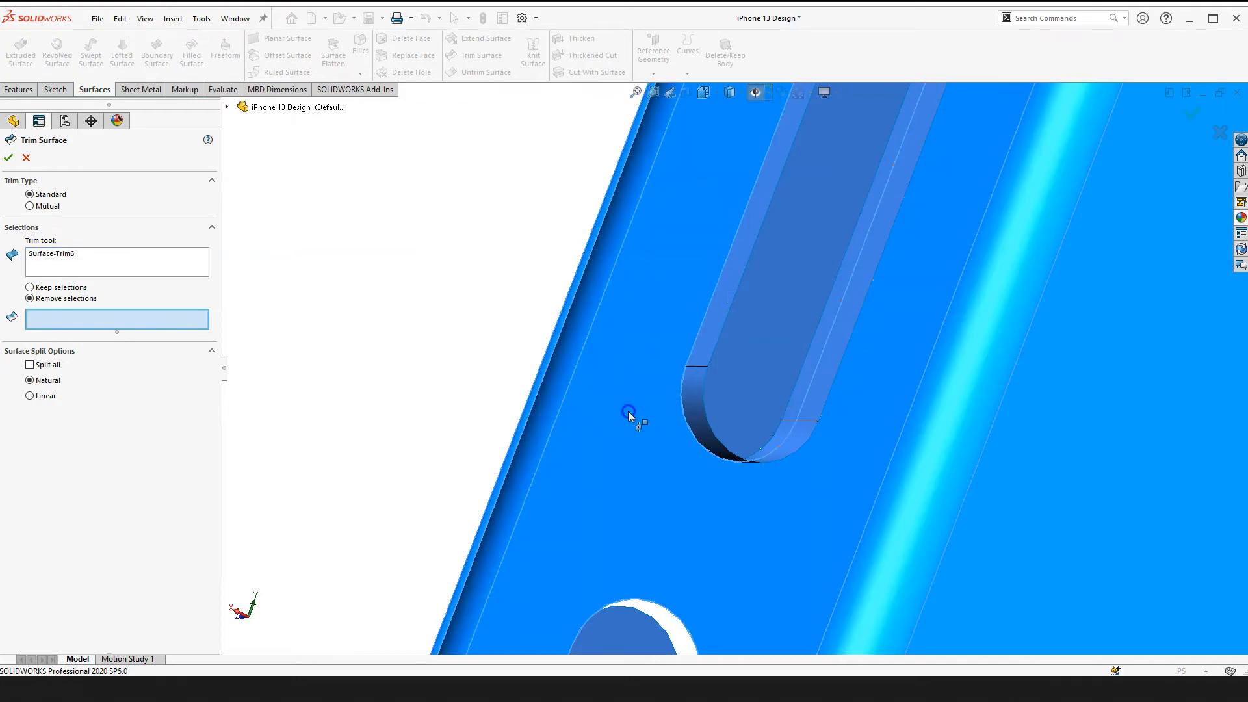
{"action": "left_click", "coordinate": [719, 331]}
{"action": "key", "text": "Return"}
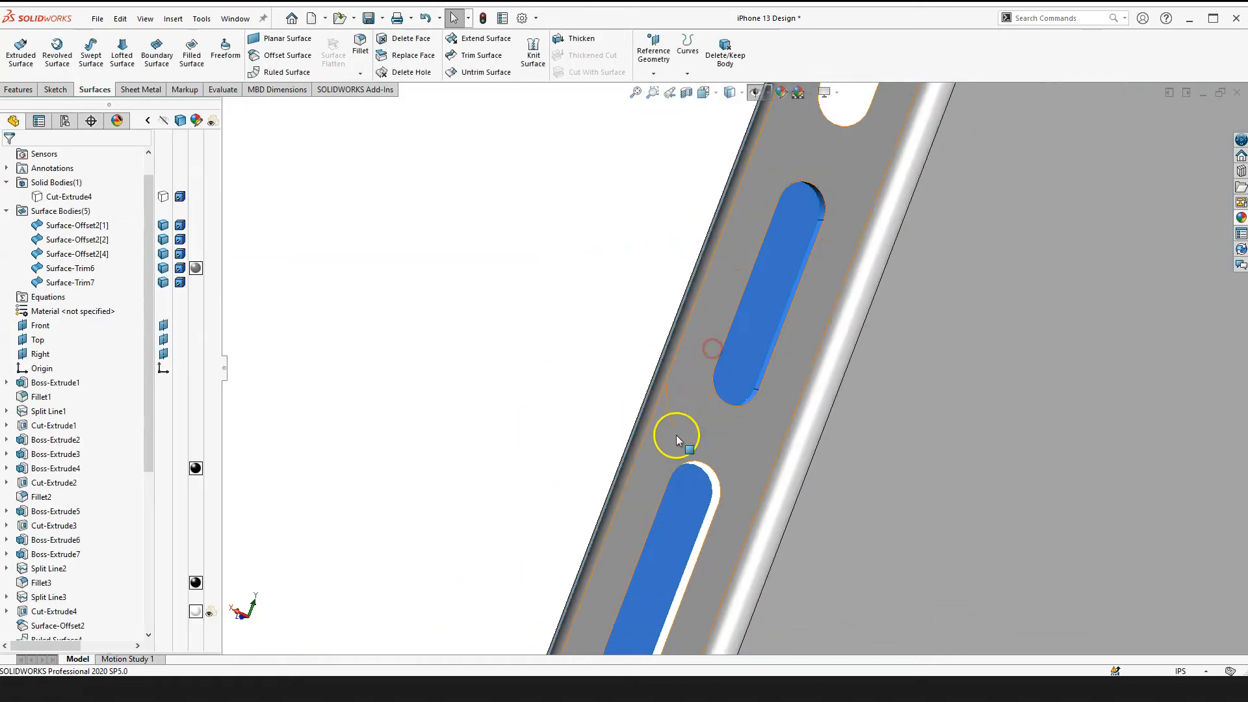
Step: Examine the trimmed ruled surface and its edges where it meets the case wall and the volume button face
{"action": "middle_click_drag", "start_coordinate": [495, 306], "coordinate": [510, 346]}
{"action": "scroll", "coordinate": [830, 217], "scroll_direction": "down", "scroll_amount": 3}
{"action": "middle_click_drag", "start_coordinate": [781, 216], "coordinate": [756, 243]}
{"action": "middle_click_drag", "start_coordinate": [686, 465], "coordinate": [806, 440]}
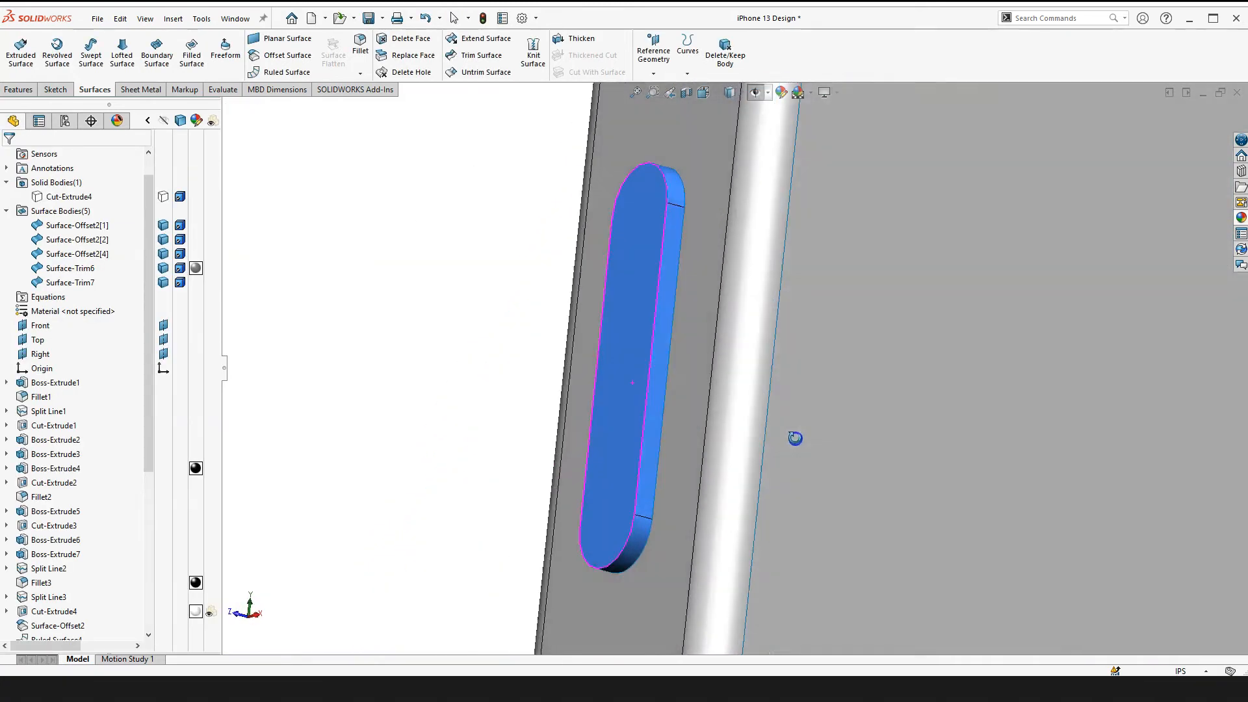
{"action": "scroll", "coordinate": [744, 231], "scroll_direction": "down", "scroll_amount": 3}
{"action": "scroll", "coordinate": [604, 221], "scroll_direction": "down", "scroll_amount": 3}
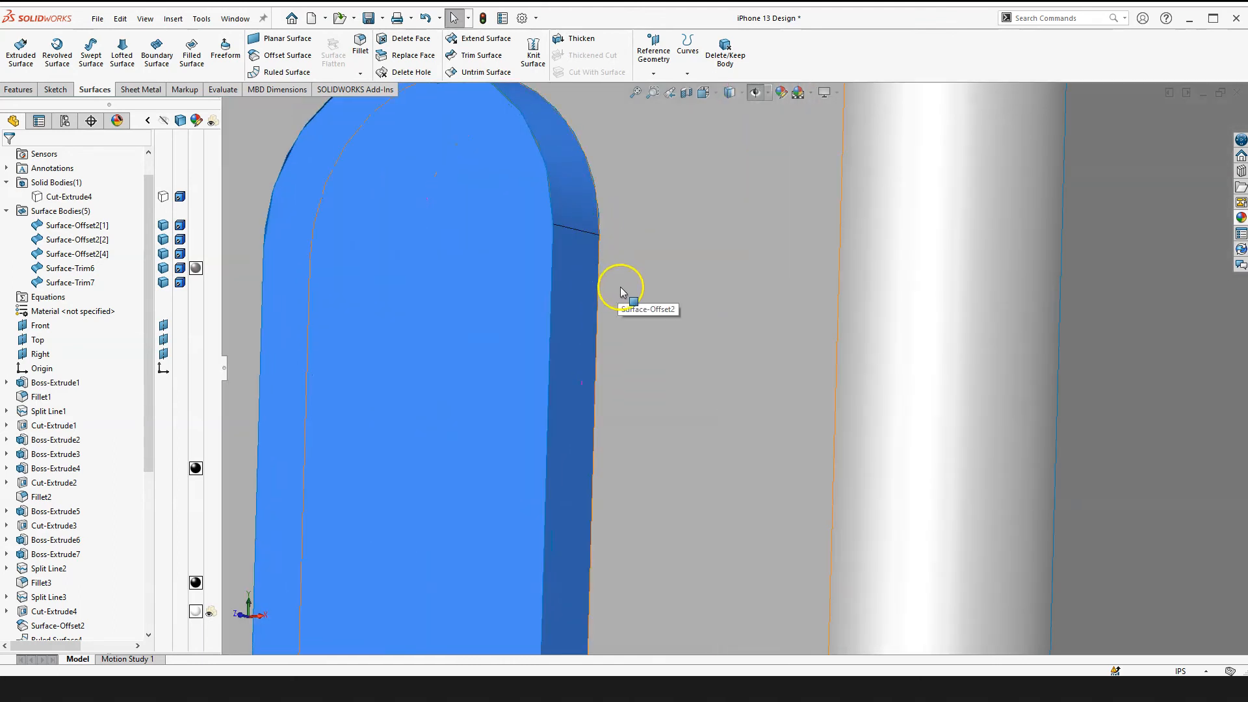
{"action": "scroll", "coordinate": [636, 287], "scroll_direction": "up", "scroll_amount": 6}
{"action": "scroll", "coordinate": [738, 338], "scroll_direction": "down", "scroll_amount": 1}
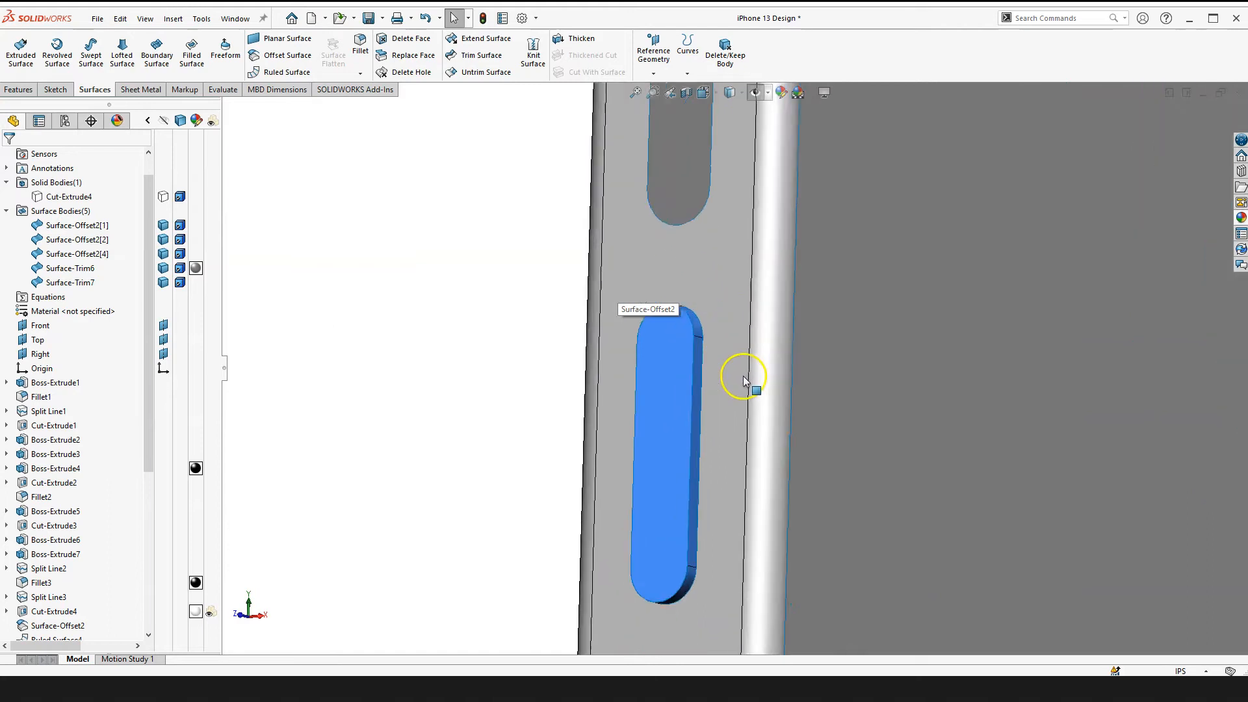
{"action": "scroll", "coordinate": [743, 375], "scroll_direction": "down", "scroll_amount": 5}
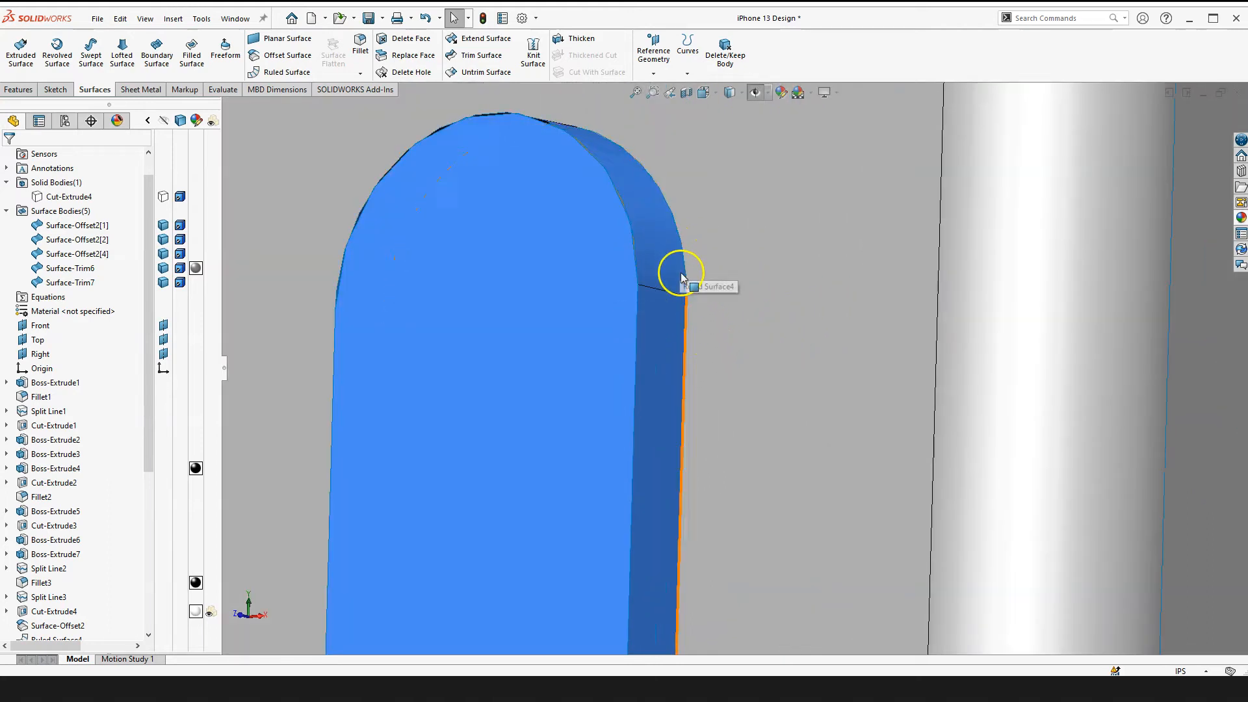
{"action": "scroll", "coordinate": [715, 332], "scroll_direction": "up", "scroll_amount": 3}
{"action": "scroll", "coordinate": [722, 322], "scroll_direction": "down", "scroll_amount": 4}
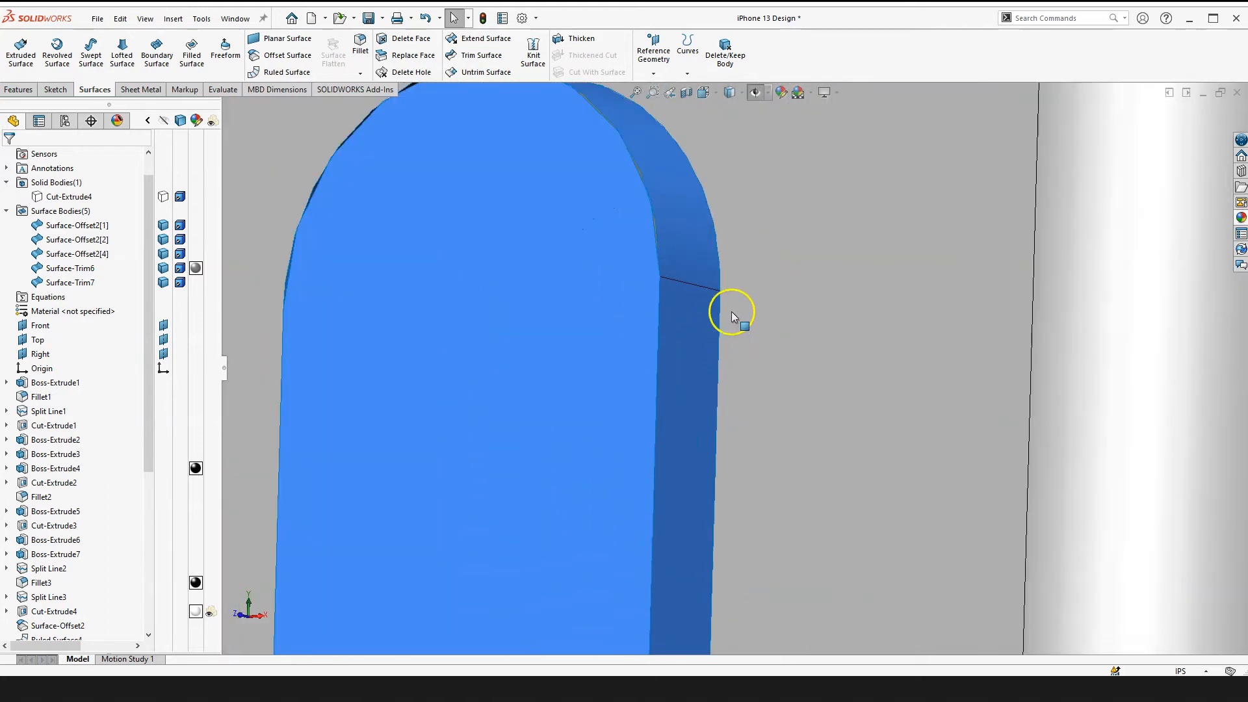
{"action": "scroll", "coordinate": [732, 311], "scroll_direction": "down", "scroll_amount": 3}
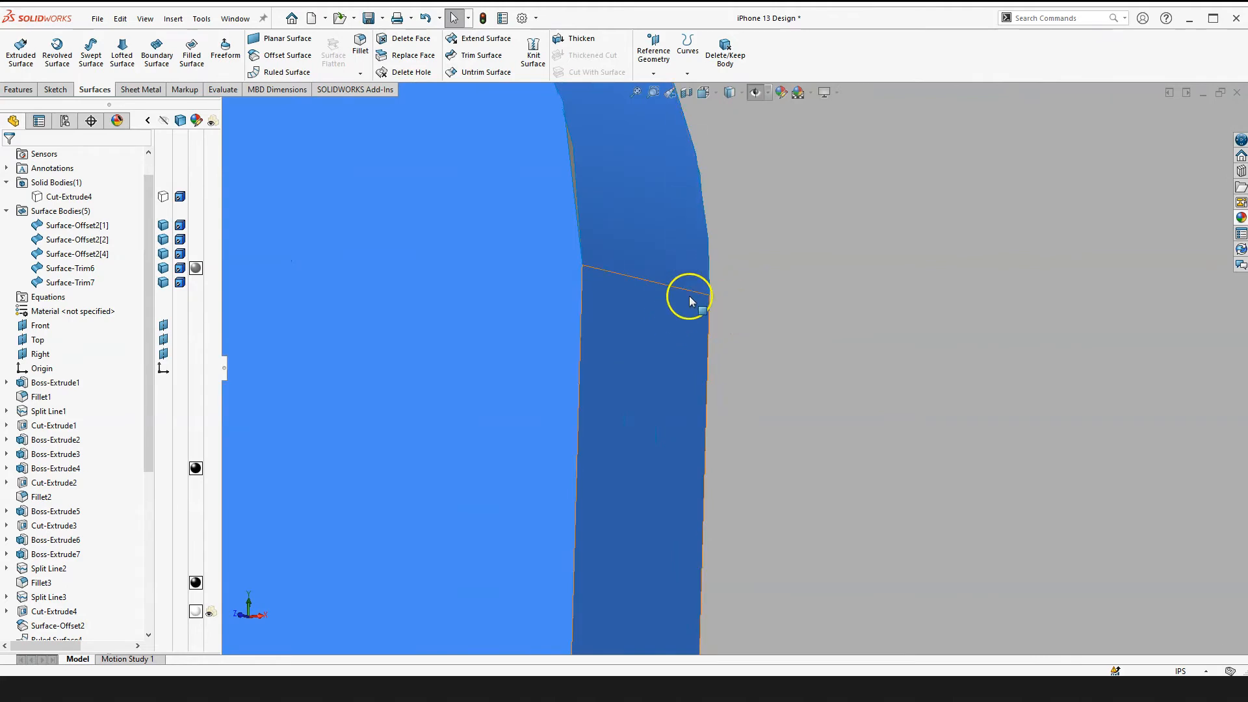
{"action": "scroll", "coordinate": [716, 322], "scroll_direction": "down", "scroll_amount": 3}
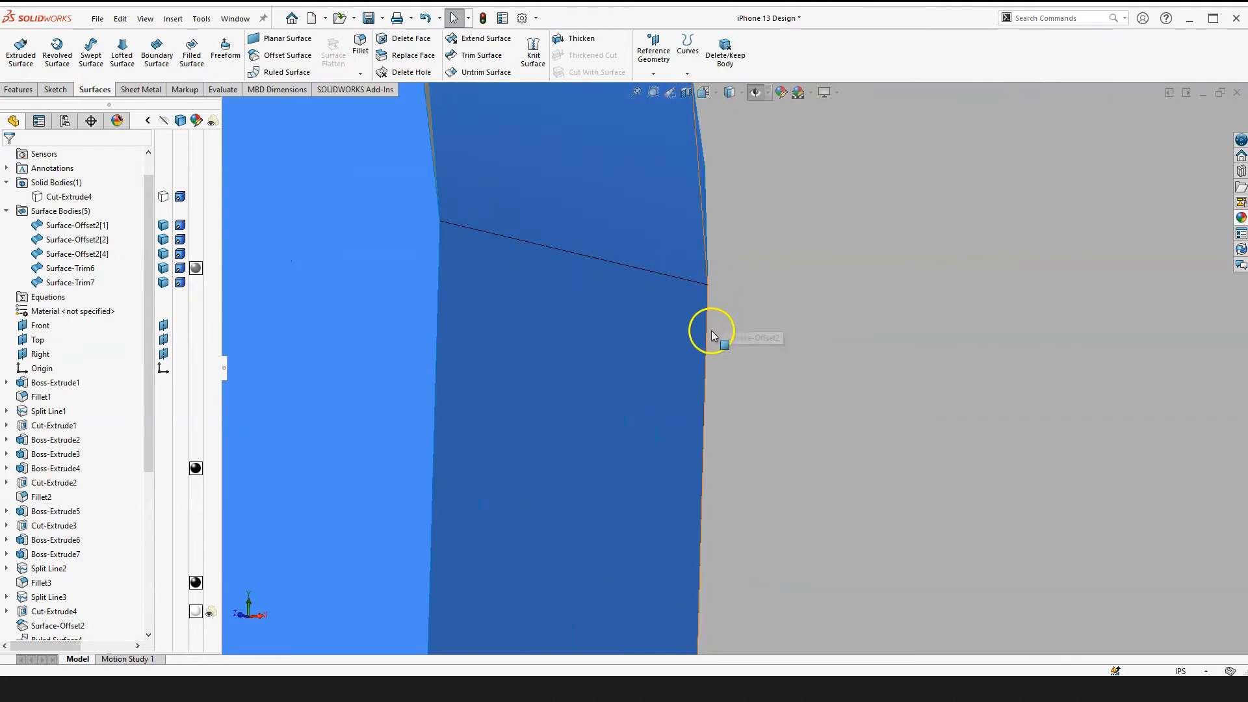
{"action": "scroll", "coordinate": [751, 399], "scroll_direction": "up", "scroll_amount": 5}
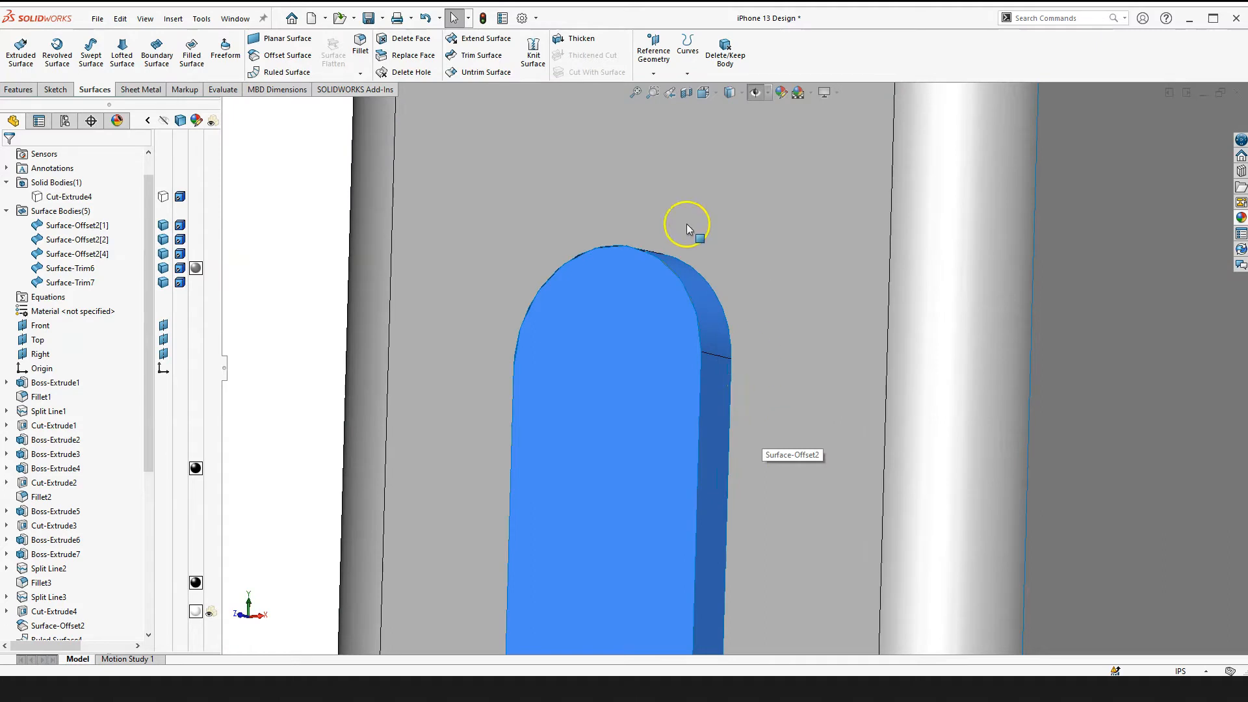
{"action": "scroll", "coordinate": [761, 412], "scroll_direction": "up", "scroll_amount": 5}
{"action": "scroll", "coordinate": [496, 474], "scroll_direction": "up", "scroll_amount": 3}
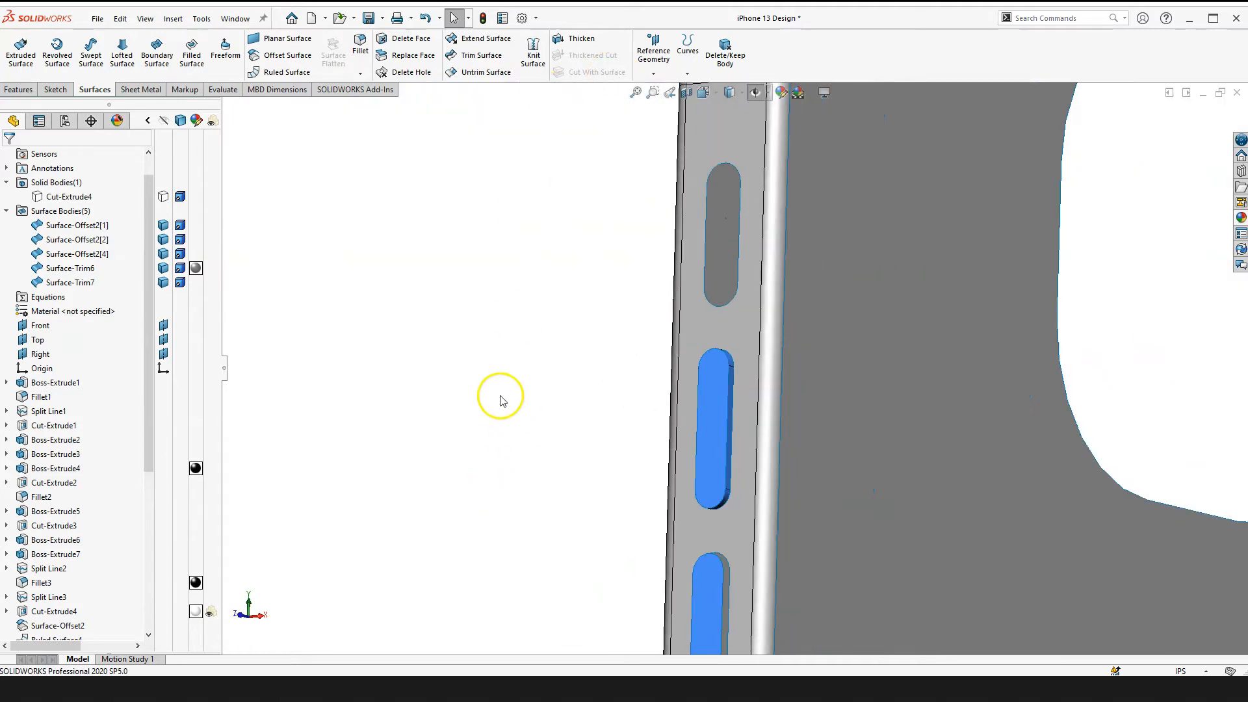
{"action": "scroll", "coordinate": [552, 455], "scroll_direction": "up", "scroll_amount": 4}
{"action": "scroll", "coordinate": [801, 426], "scroll_direction": "down", "scroll_amount": 3}
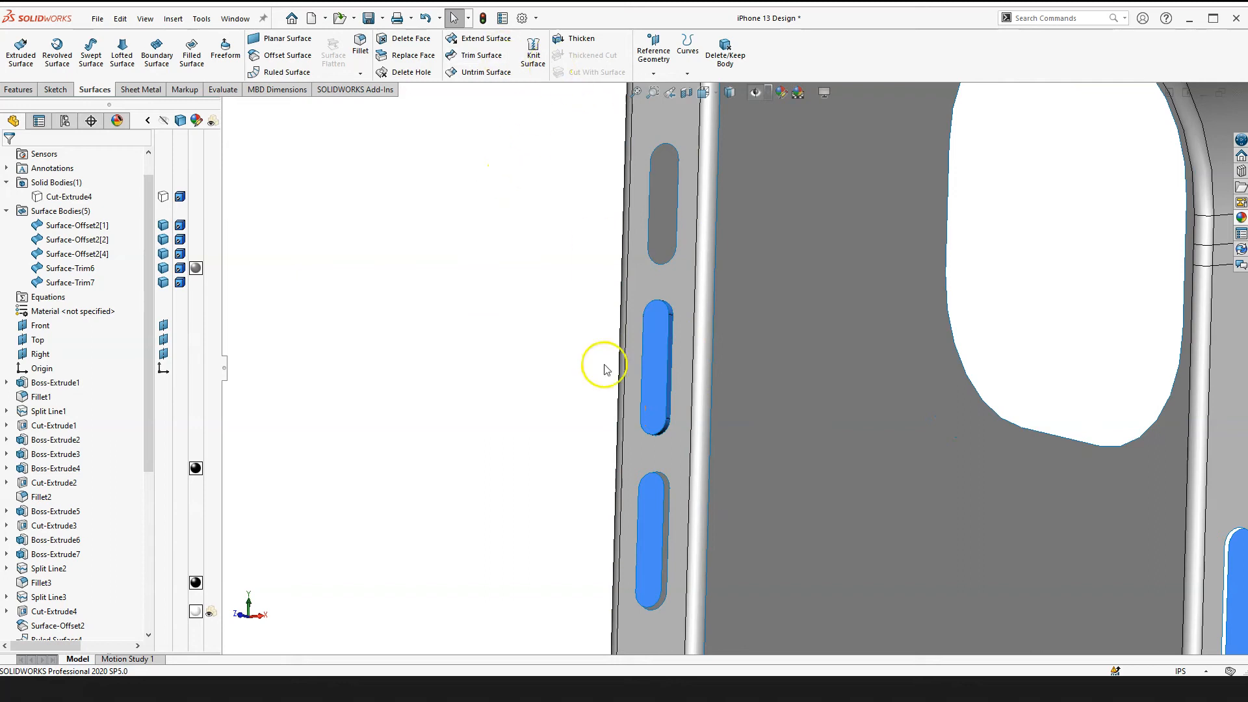
{"action": "scroll", "coordinate": [696, 357], "scroll_direction": "down", "scroll_amount": 2}
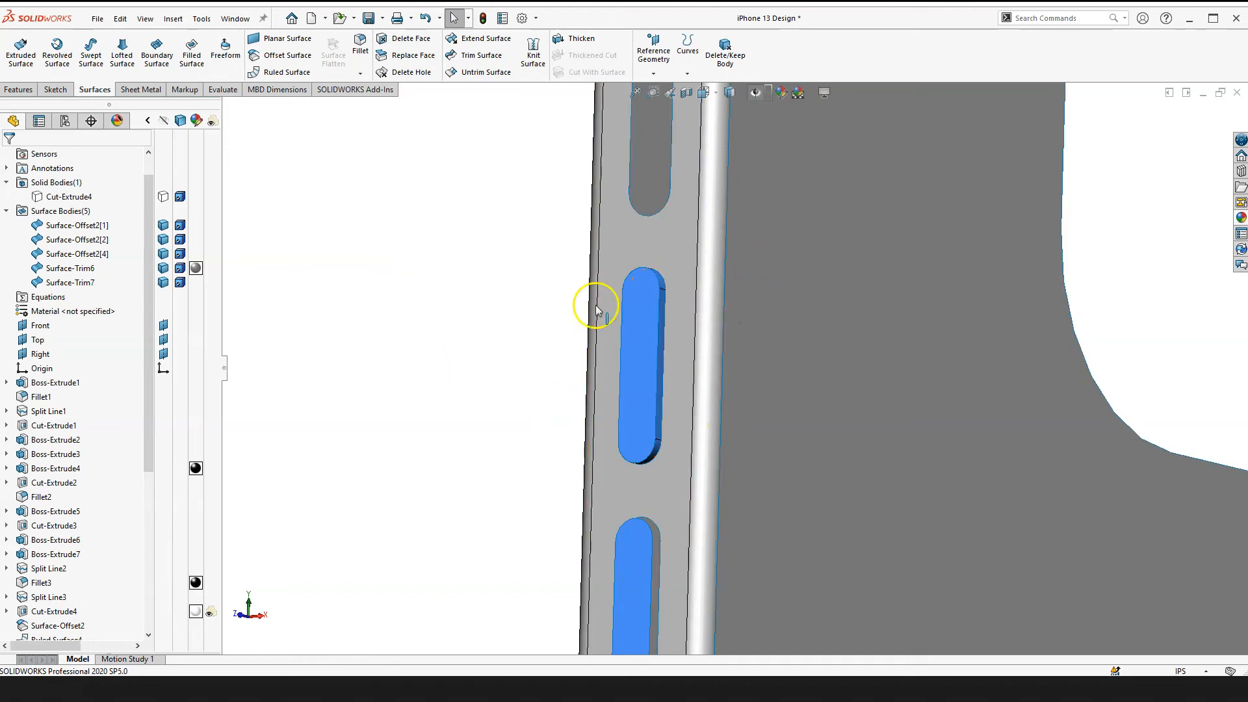
{"action": "scroll", "coordinate": [605, 298], "scroll_direction": "down", "scroll_amount": 5}
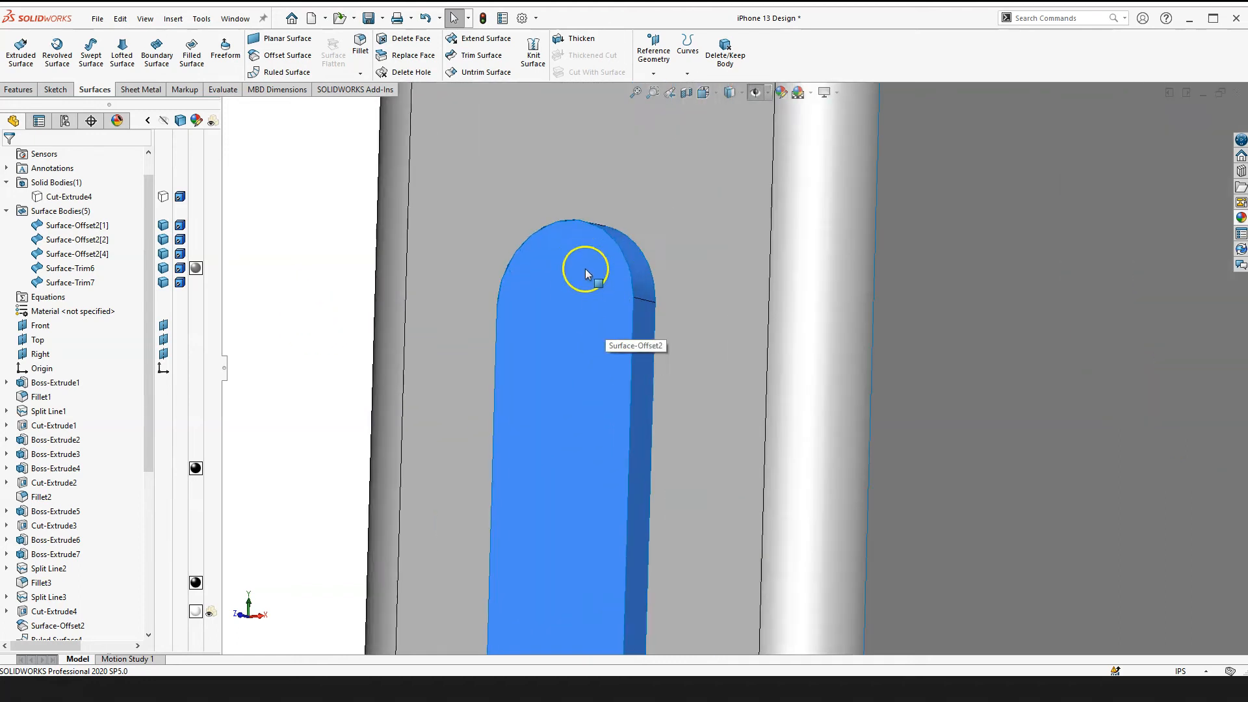
{"action": "scroll", "coordinate": [618, 327], "scroll_direction": "up", "scroll_amount": 3}
{"action": "left_click", "coordinate": [634, 318]}
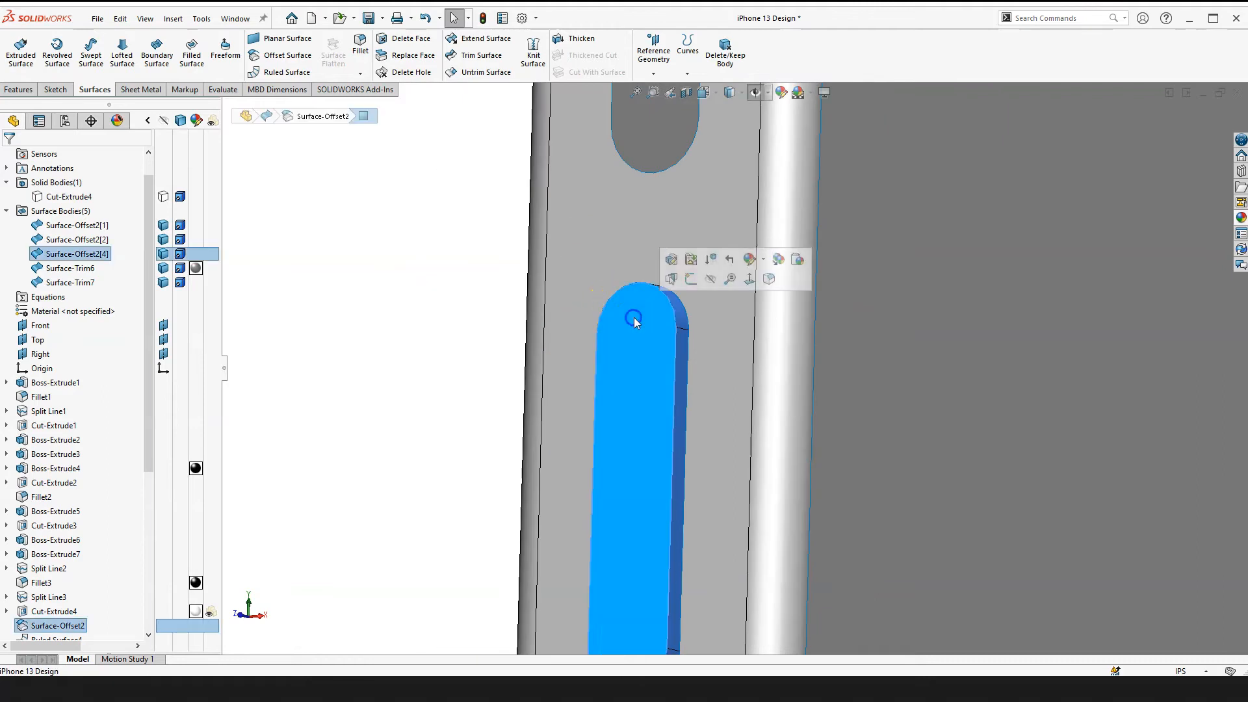
{"action": "scroll", "coordinate": [676, 325], "scroll_direction": "down", "scroll_amount": 3}
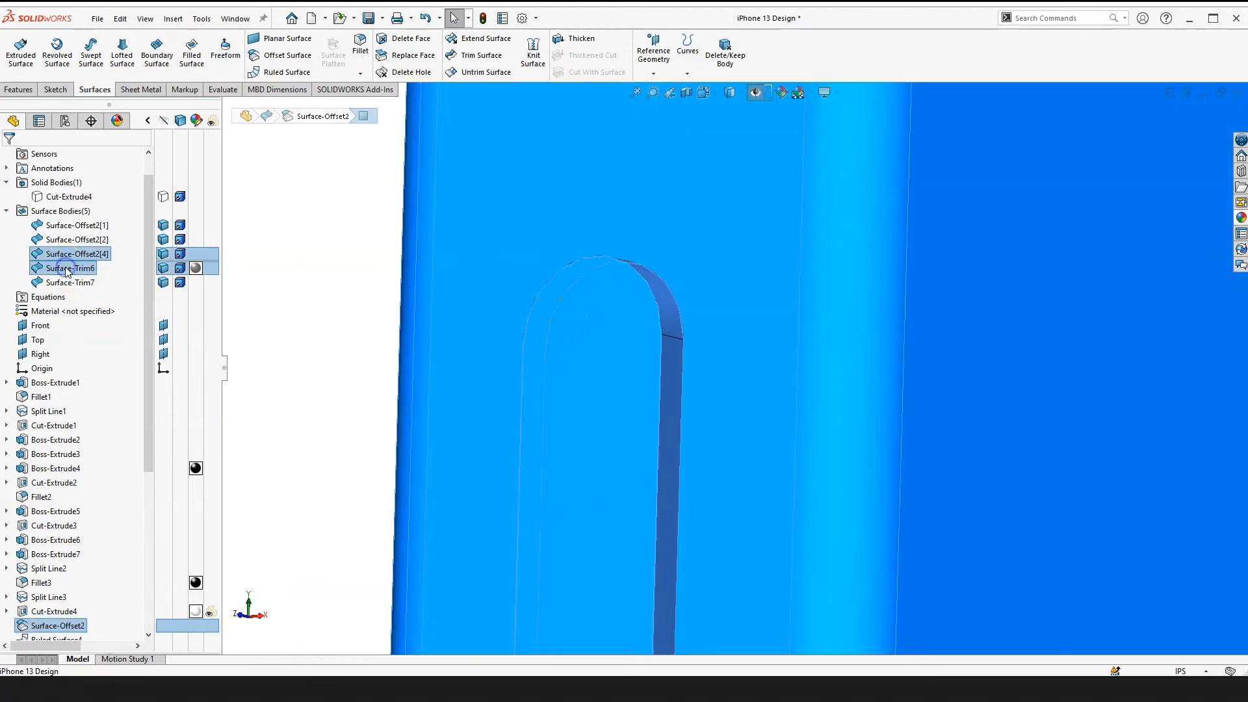
{"action": "scroll", "coordinate": [602, 345], "scroll_direction": "up", "scroll_amount": 3}
{"action": "left_click", "coordinate": [405, 330]}
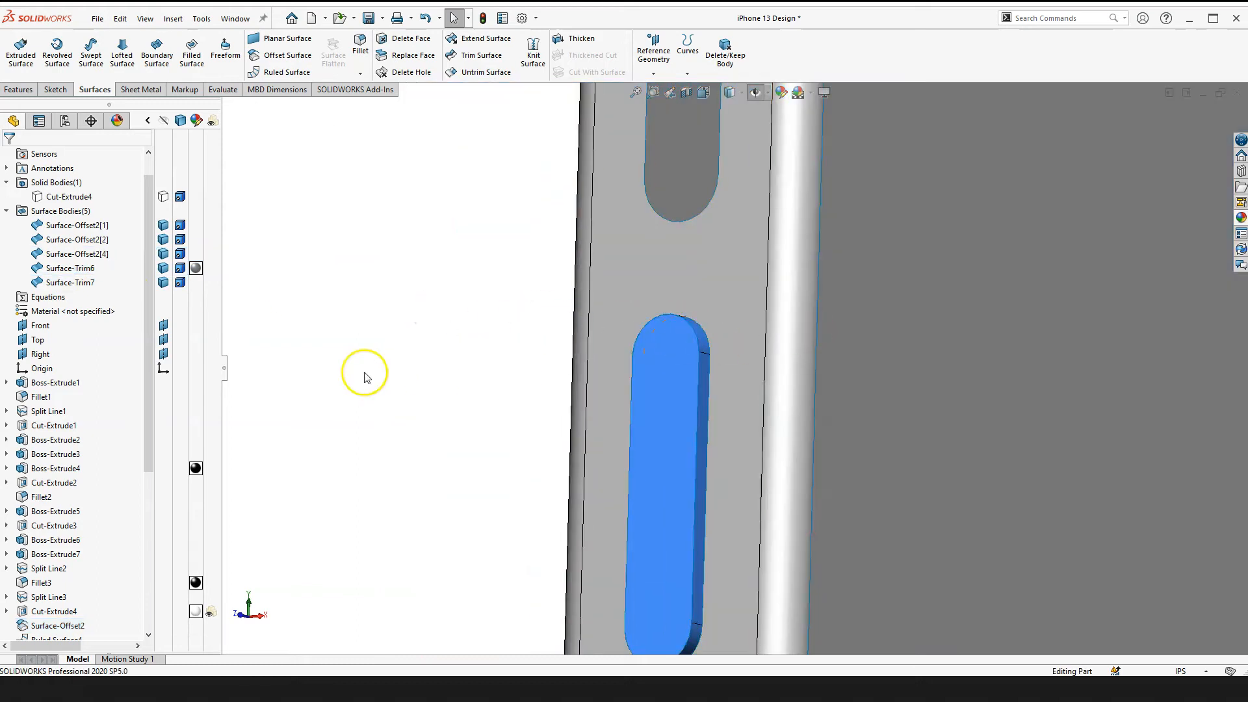
{"action": "left_click", "coordinate": [705, 357]}
{"action": "left_click", "coordinate": [390, 290]}
Step: Knit the trimmed case wall, the volume button face and the straight face of its ruled surface with the default gap control
{"action": "left_click", "coordinate": [68, 269]}
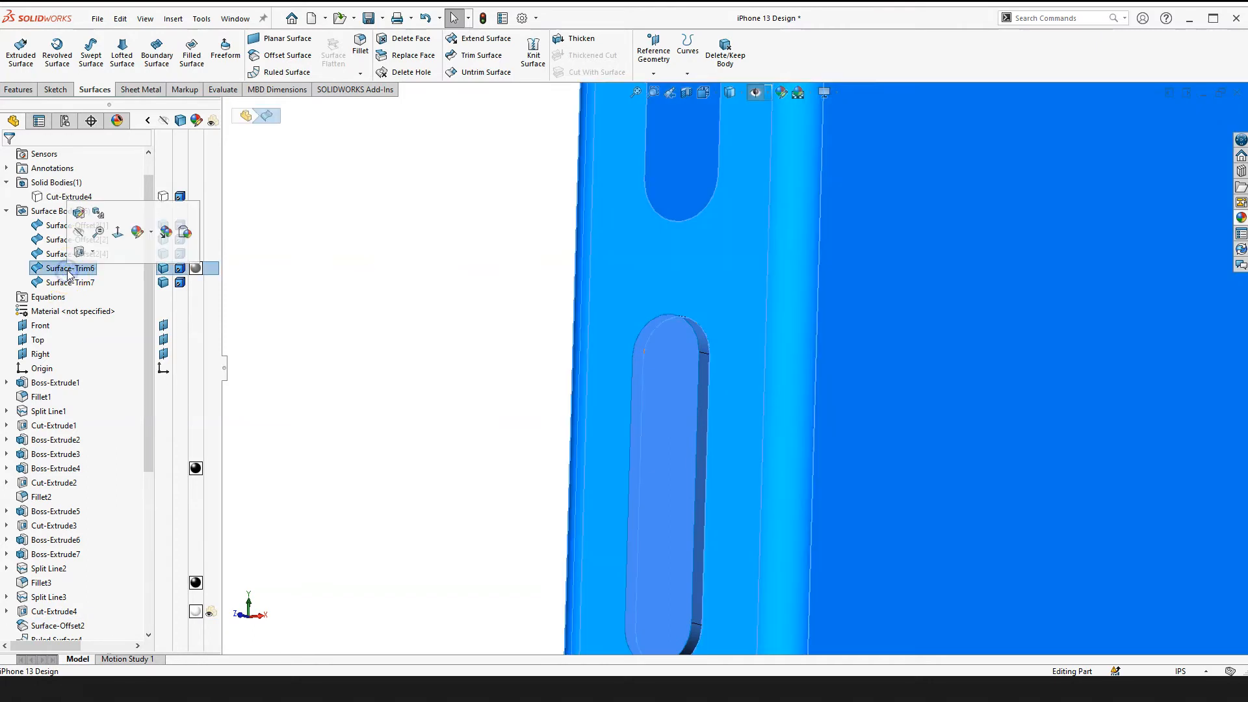
{"action": "scroll", "coordinate": [787, 437], "scroll_direction": "down", "scroll_amount": 3}
{"action": "left_click", "coordinate": [619, 345], "text": "ctrl"}
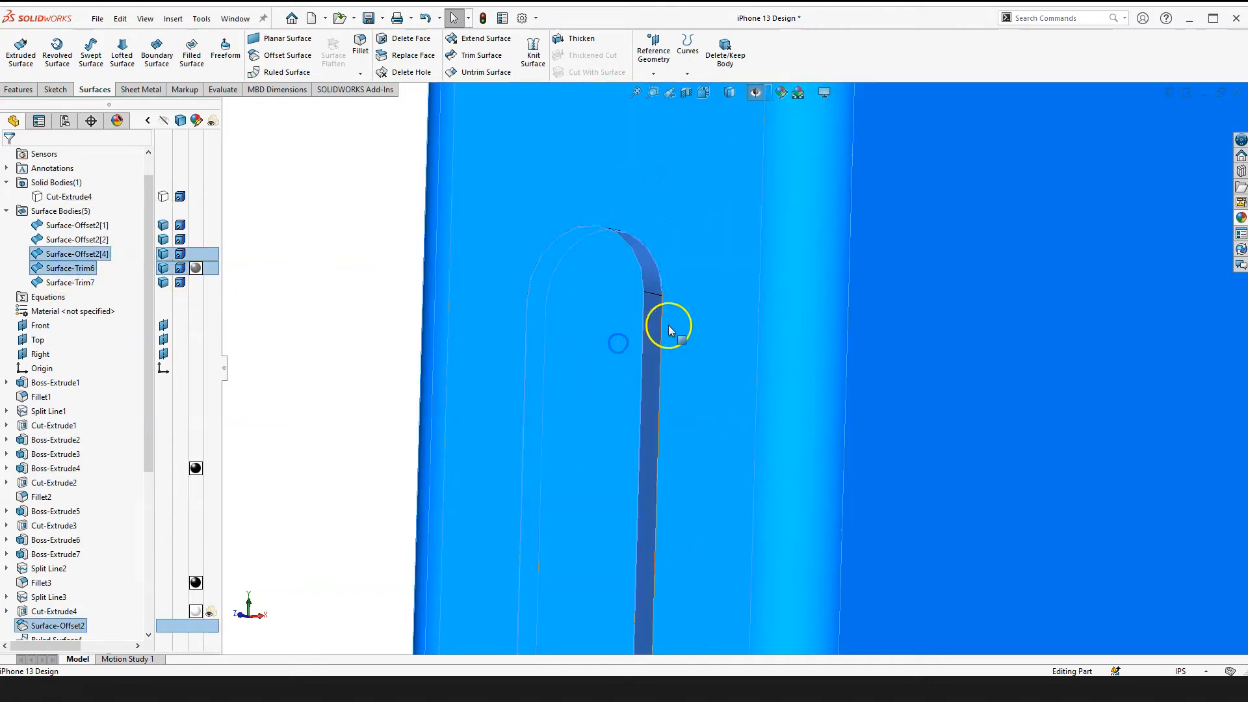
{"action": "left_click", "coordinate": [654, 318], "text": "ctrl"}
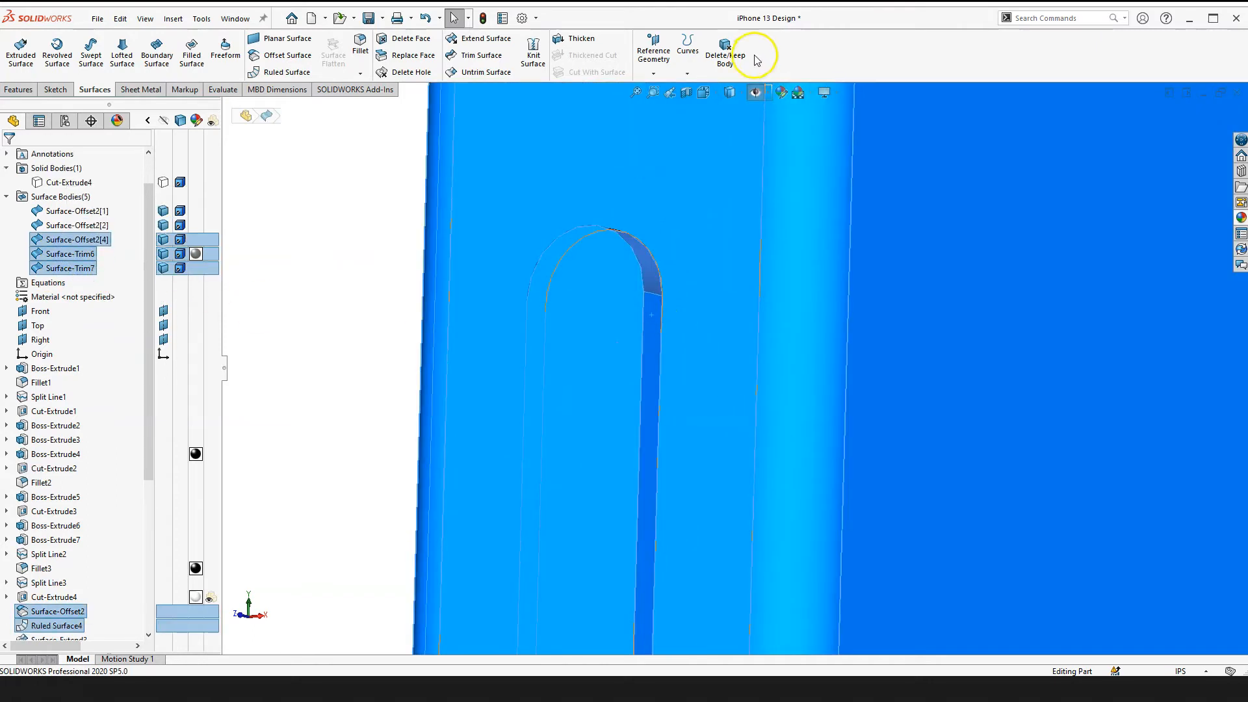
{"action": "left_click", "coordinate": [532, 59]}
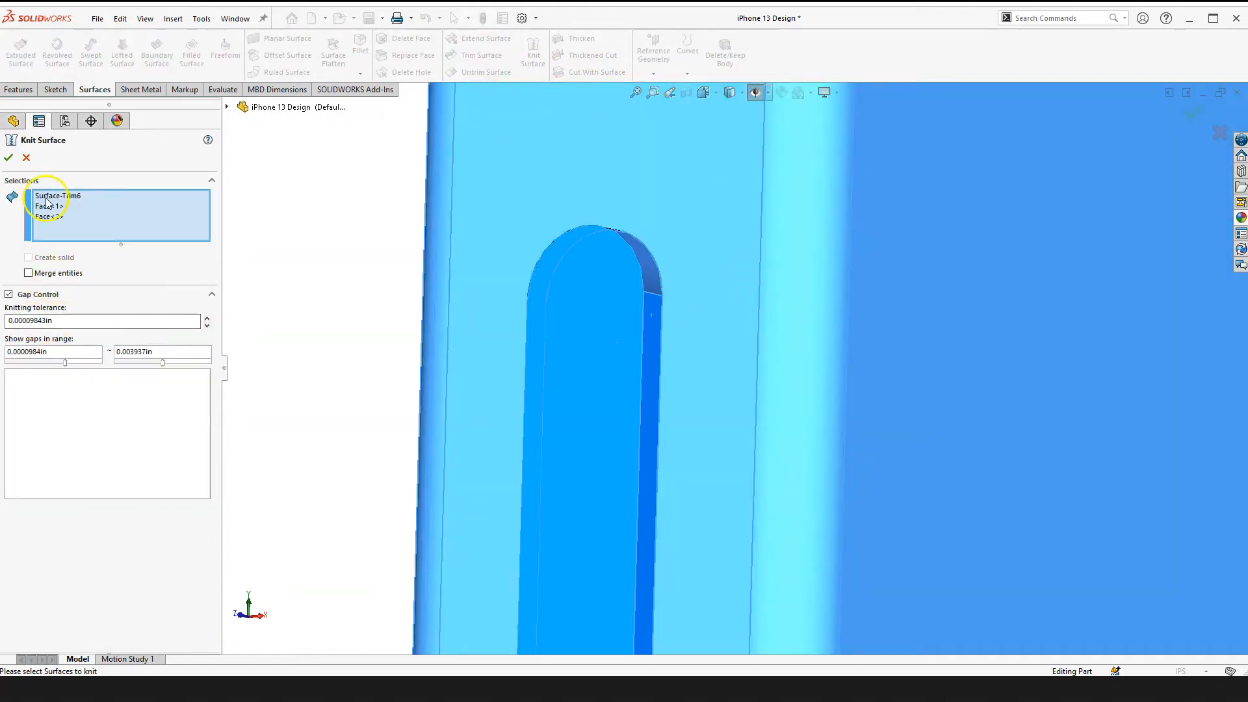
{"action": "scroll", "coordinate": [691, 404], "scroll_direction": "up", "scroll_amount": 3}
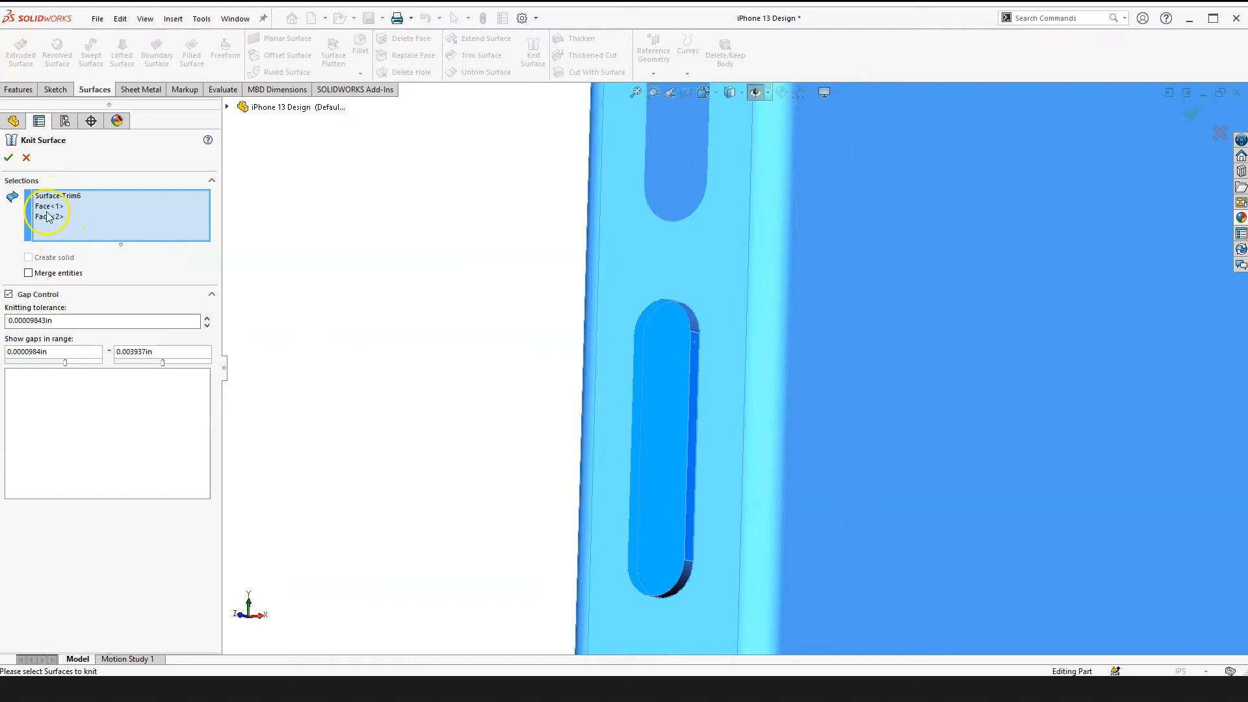
{"action": "left_click", "coordinate": [8, 158]}
Step: Examine the knitted volume button's seams, check which surface bodies its front and side faces belong to, and review the rolled-back surface features
{"action": "scroll", "coordinate": [690, 364], "scroll_direction": "down", "scroll_amount": 3}
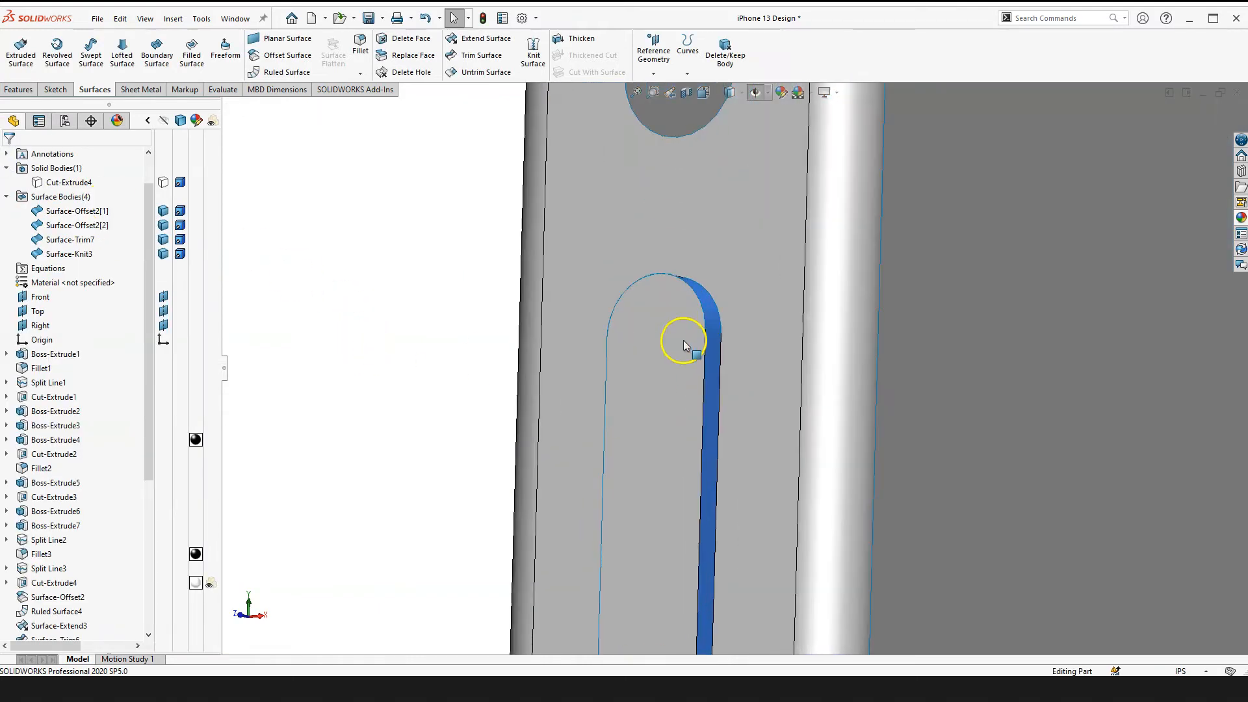
{"action": "scroll", "coordinate": [702, 247], "scroll_direction": "up", "scroll_amount": 2}
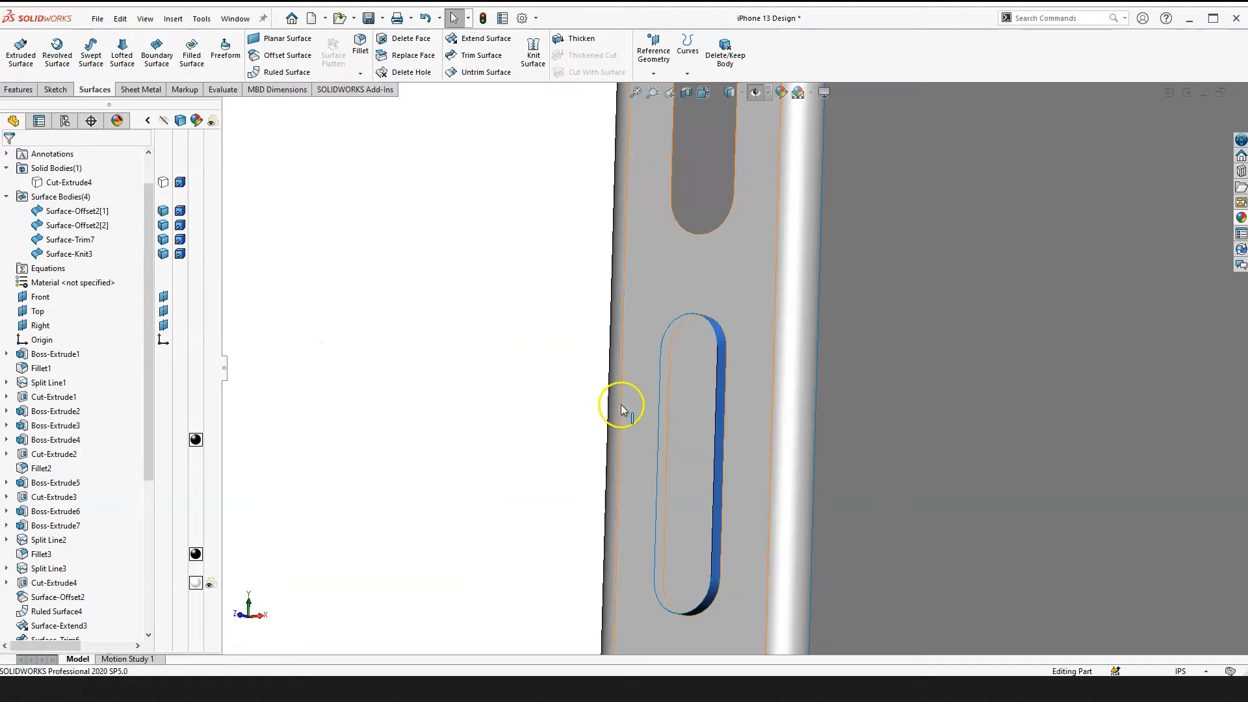
{"action": "scroll", "coordinate": [710, 362], "scroll_direction": "down", "scroll_amount": 3}
{"action": "scroll", "coordinate": [708, 365], "scroll_direction": "down", "scroll_amount": 4}
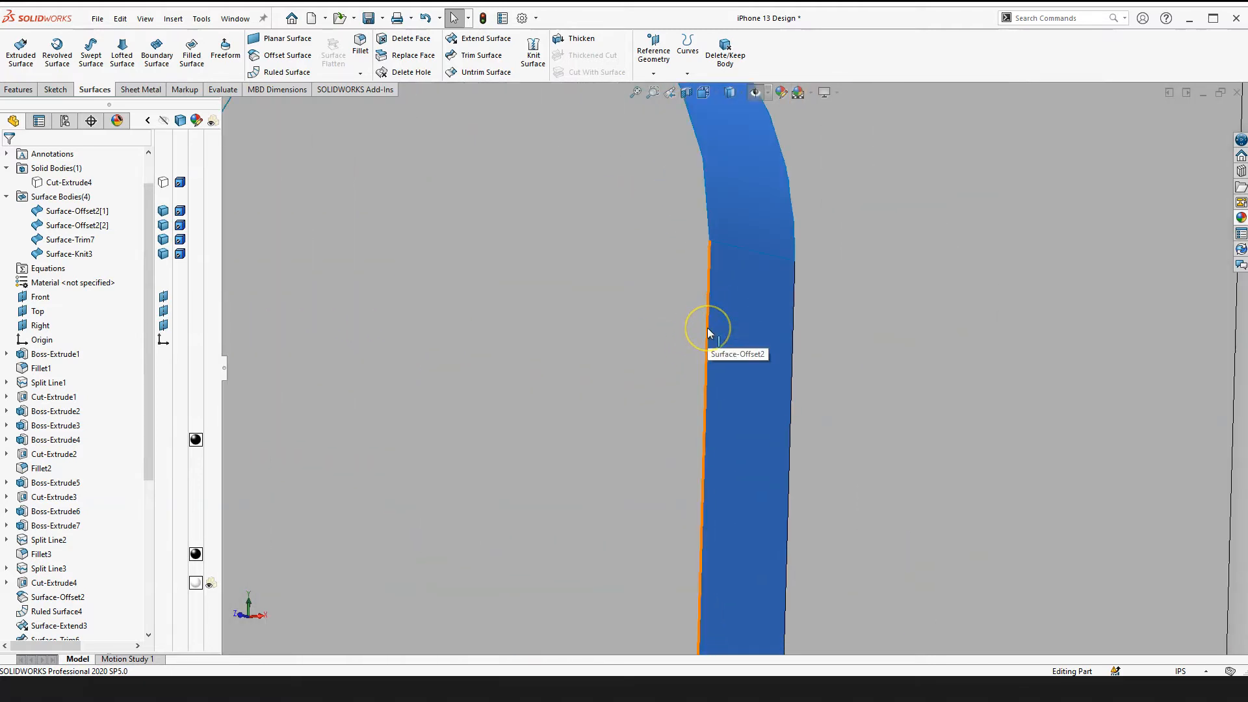
{"action": "scroll", "coordinate": [710, 364], "scroll_direction": "up", "scroll_amount": 5}
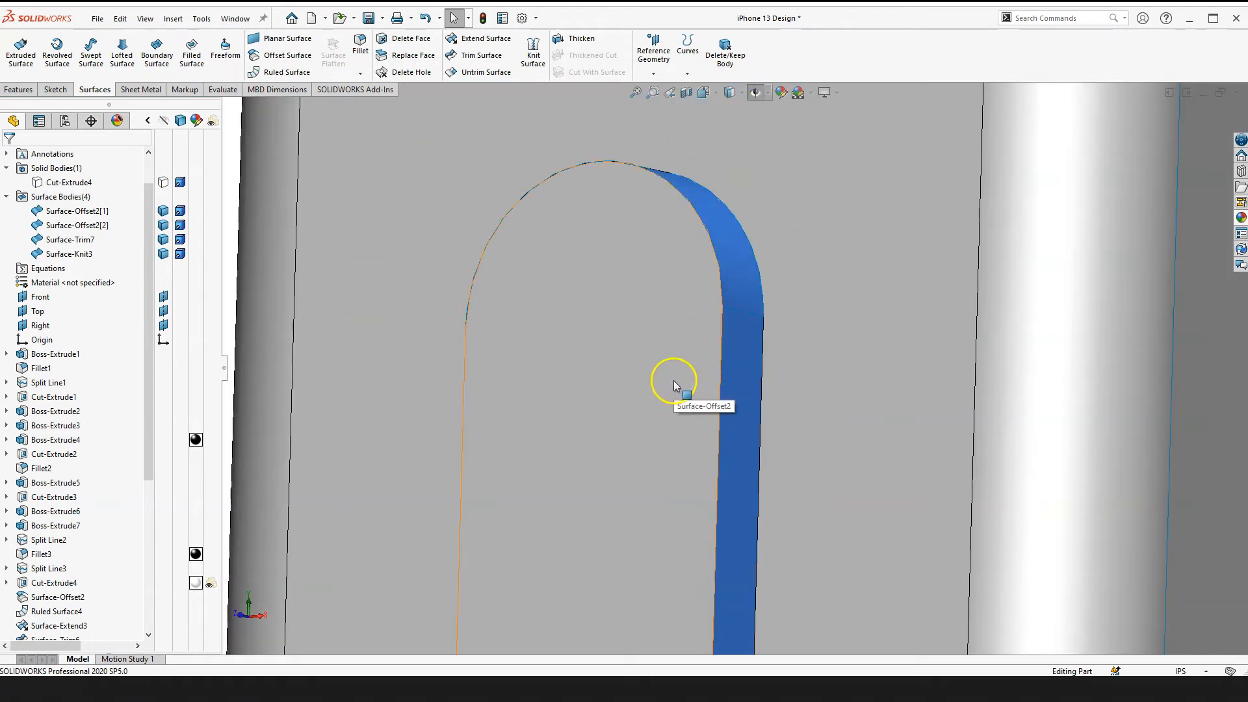
{"action": "left_click", "coordinate": [691, 353]}
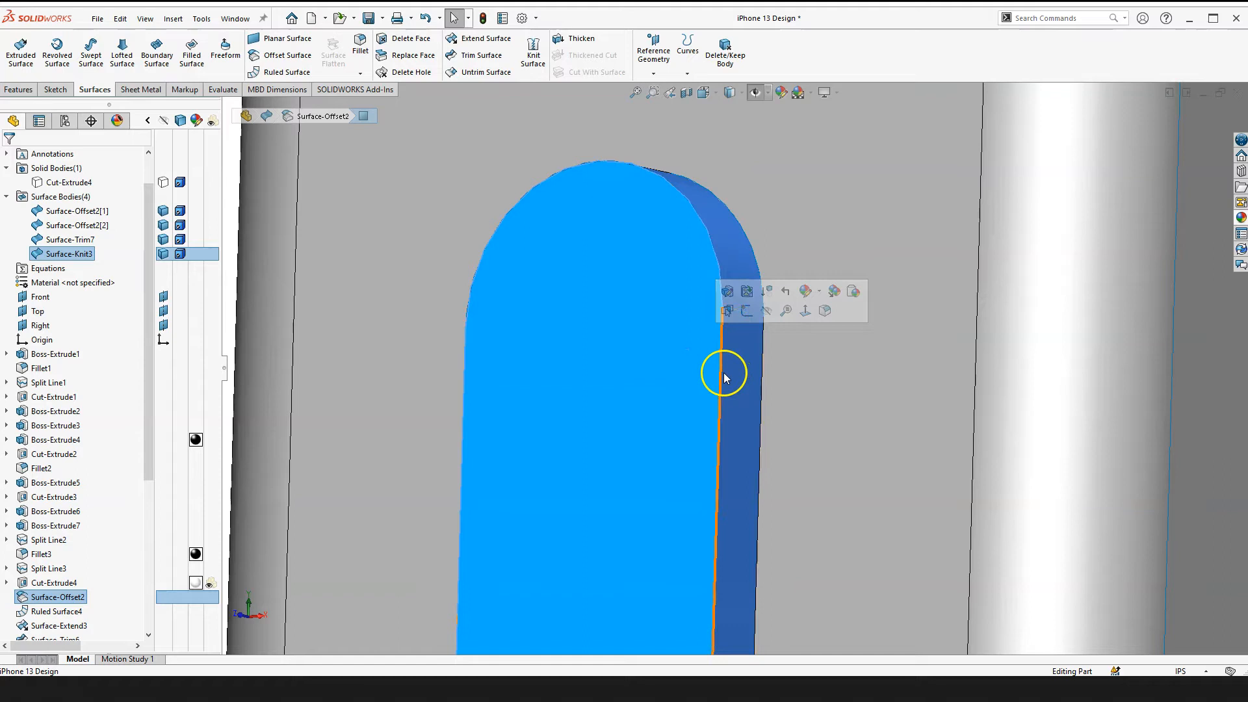
{"action": "left_click", "coordinate": [729, 374]}
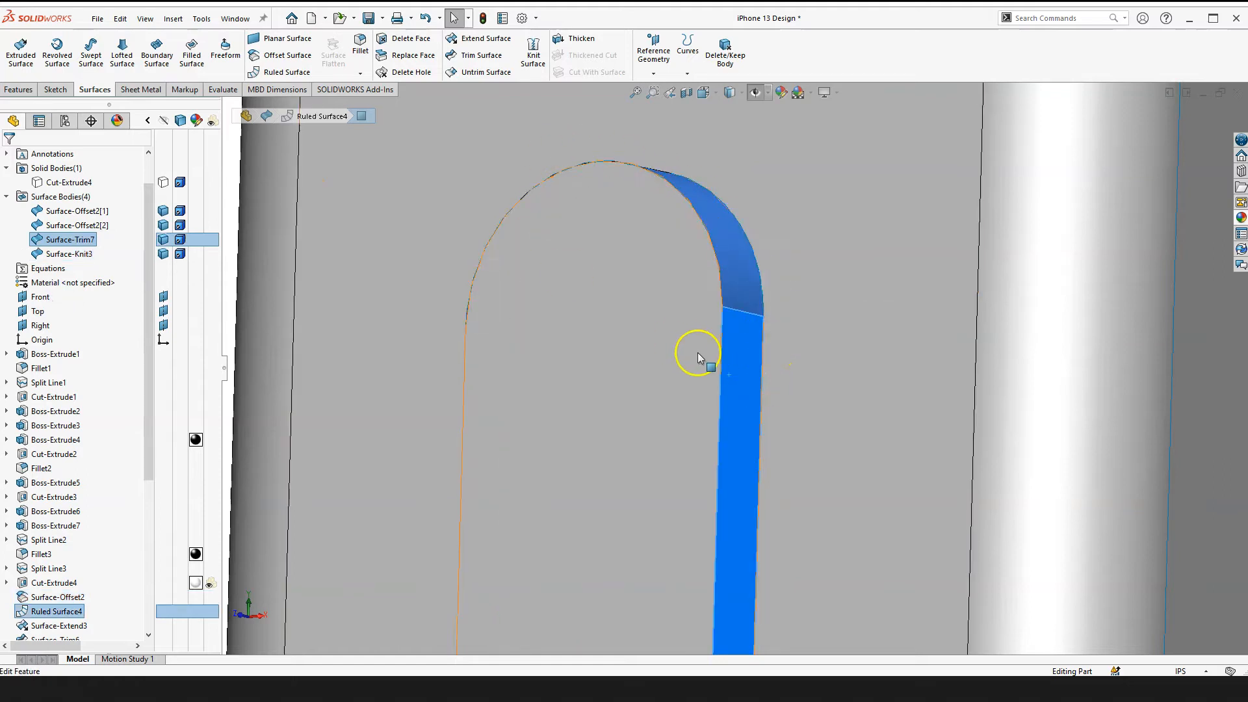
{"action": "scroll", "coordinate": [691, 353], "scroll_direction": "up", "scroll_amount": 5}
{"action": "scroll", "coordinate": [65, 514], "scroll_direction": "down", "scroll_amount": 5}
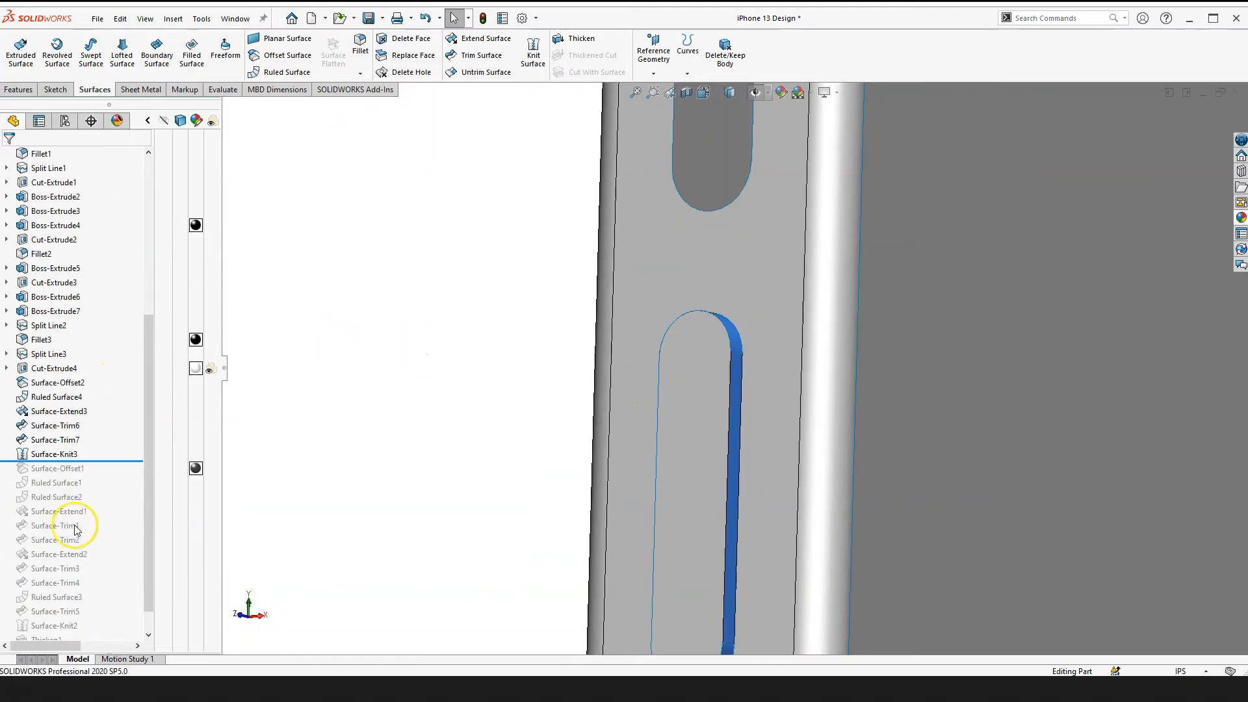
{"action": "scroll", "coordinate": [69, 517], "scroll_direction": "up", "scroll_amount": 4}
{"action": "scroll", "coordinate": [76, 530], "scroll_direction": "down", "scroll_amount": 3}
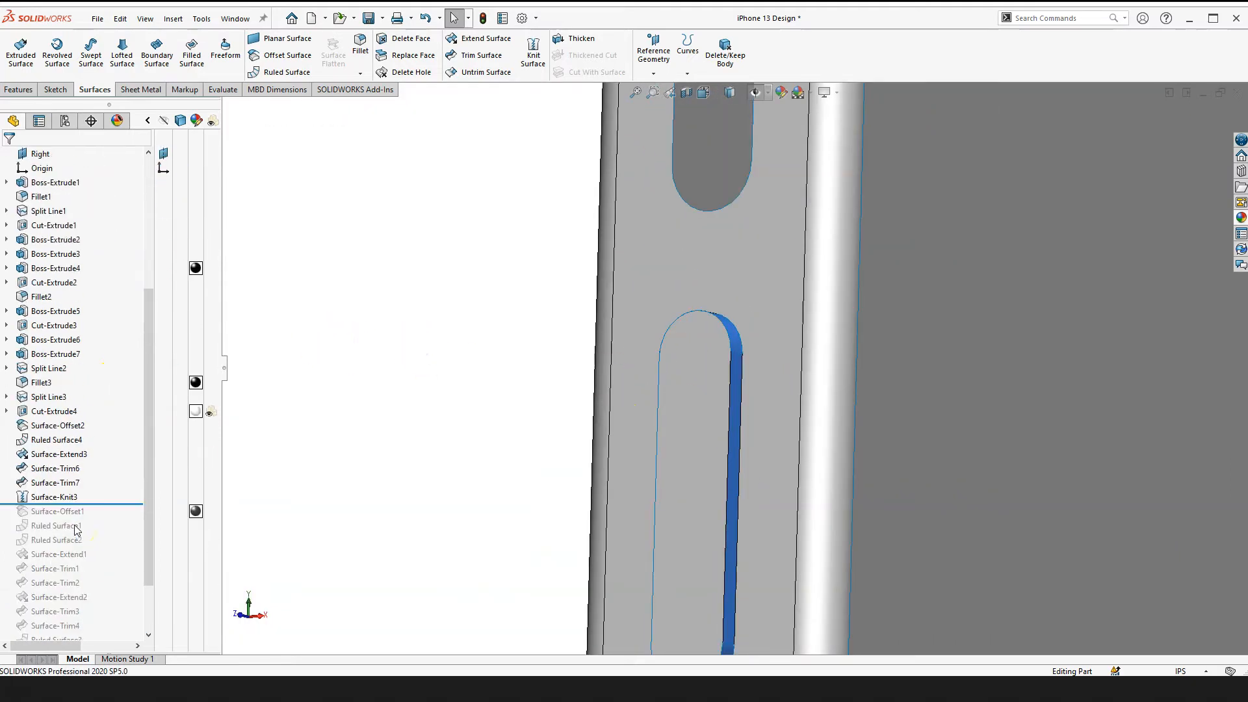
Step: Delete the Surface-Knit3 feature that joins the case wall to the volume button surfaces
{"action": "left_click", "coordinate": [55, 498]}
{"action": "right_click", "coordinate": [100, 493]}
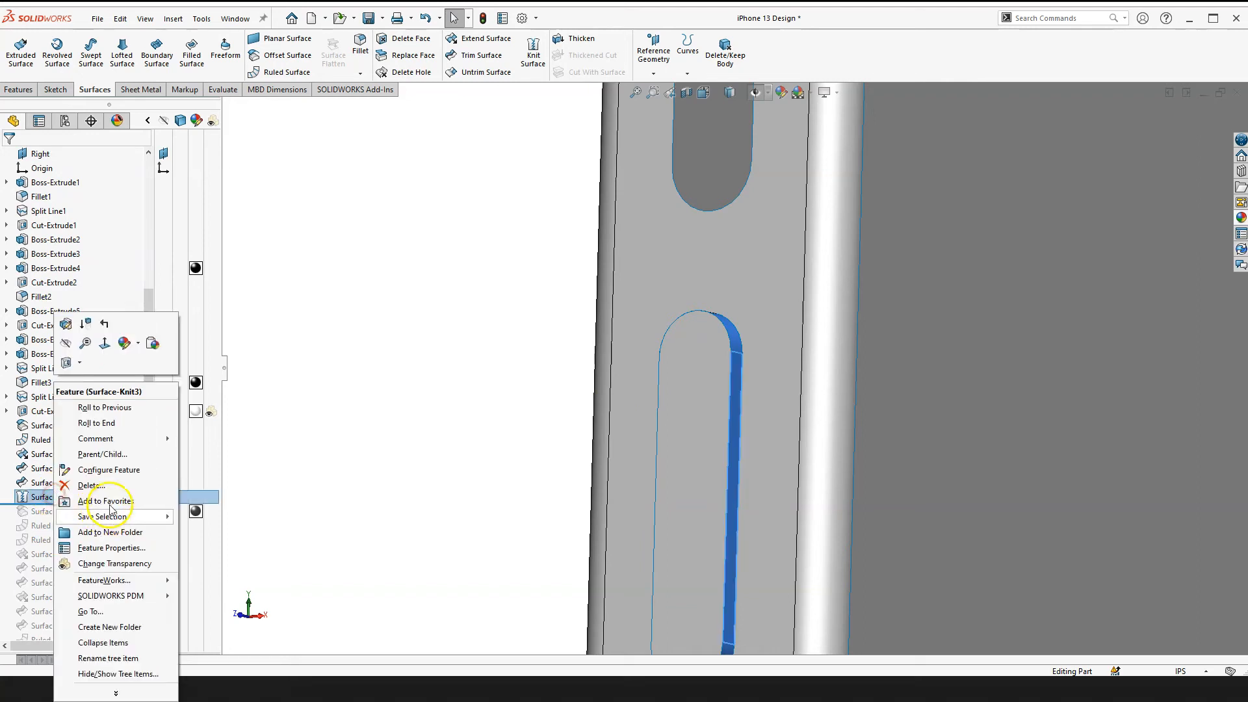
{"action": "left_click", "coordinate": [172, 435]}
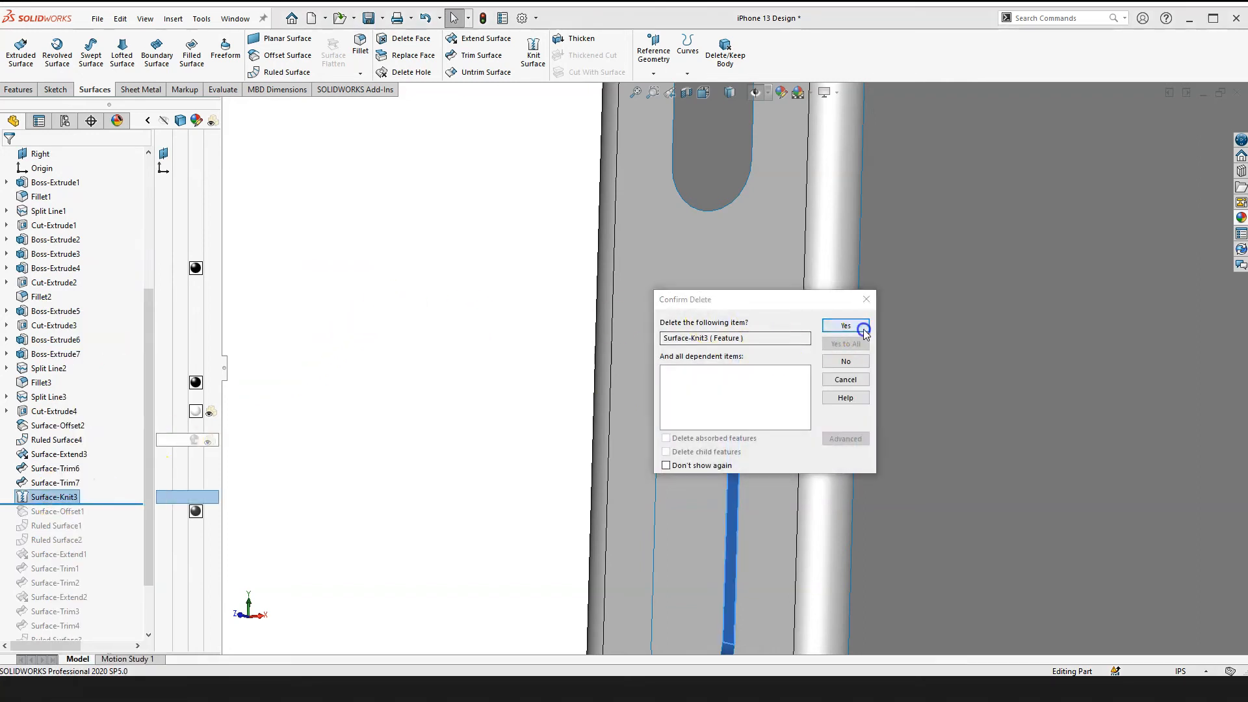
{"action": "left_click", "coordinate": [847, 325]}
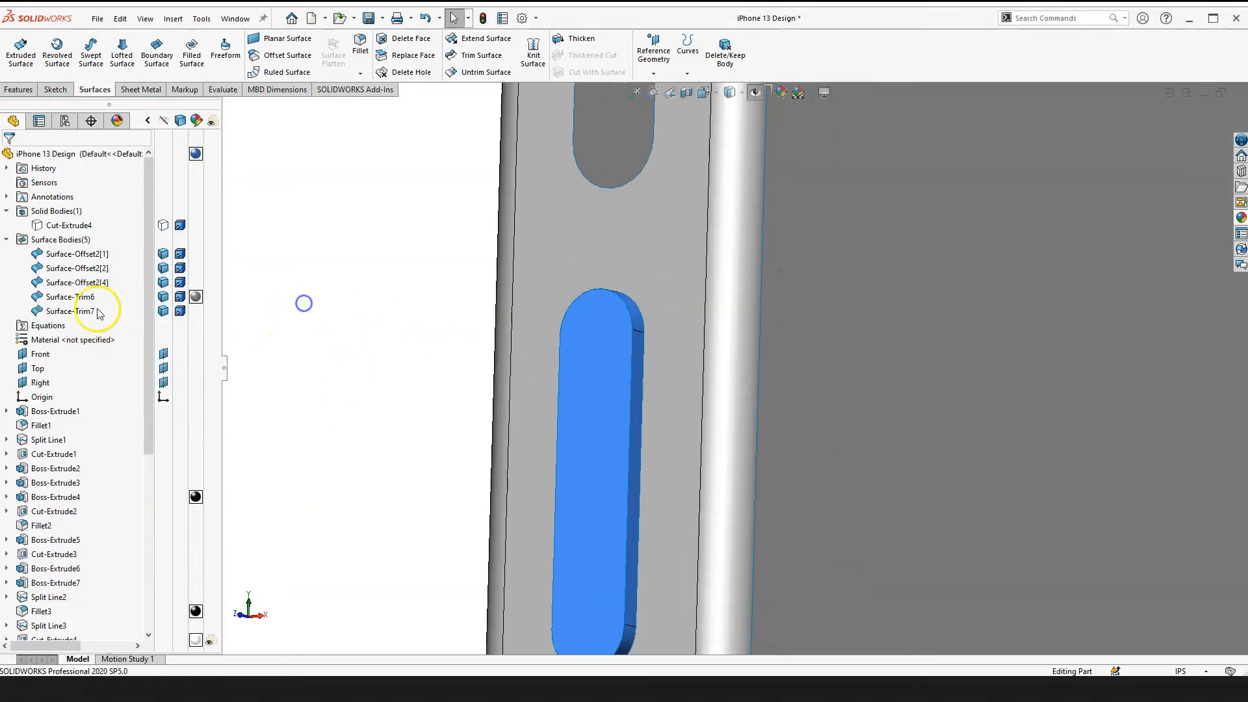
Step: Knit Surface-Trim7, Surface-Trim6 and Surface-Offset2[4] into one surface body with the default gap control
{"action": "left_click", "coordinate": [72, 312]}
{"action": "scroll", "coordinate": [650, 318], "scroll_direction": "down", "scroll_amount": 5}
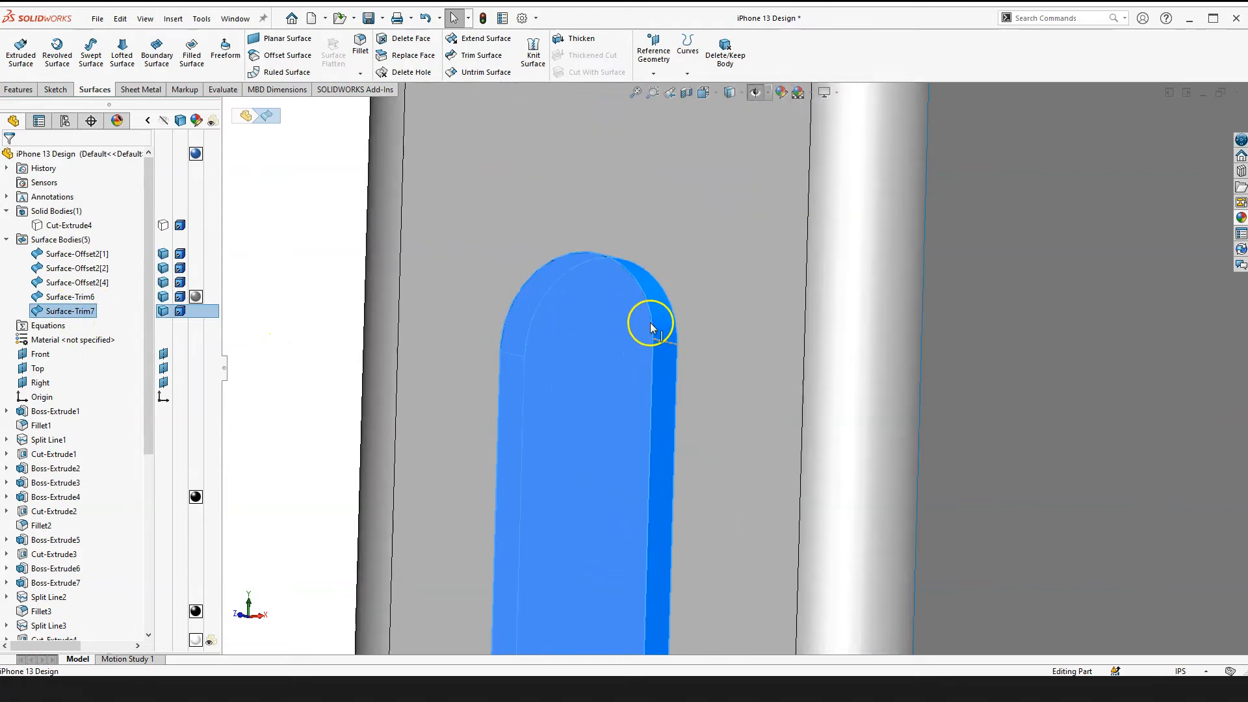
{"action": "left_click", "coordinate": [68, 297], "text": "ctrl"}
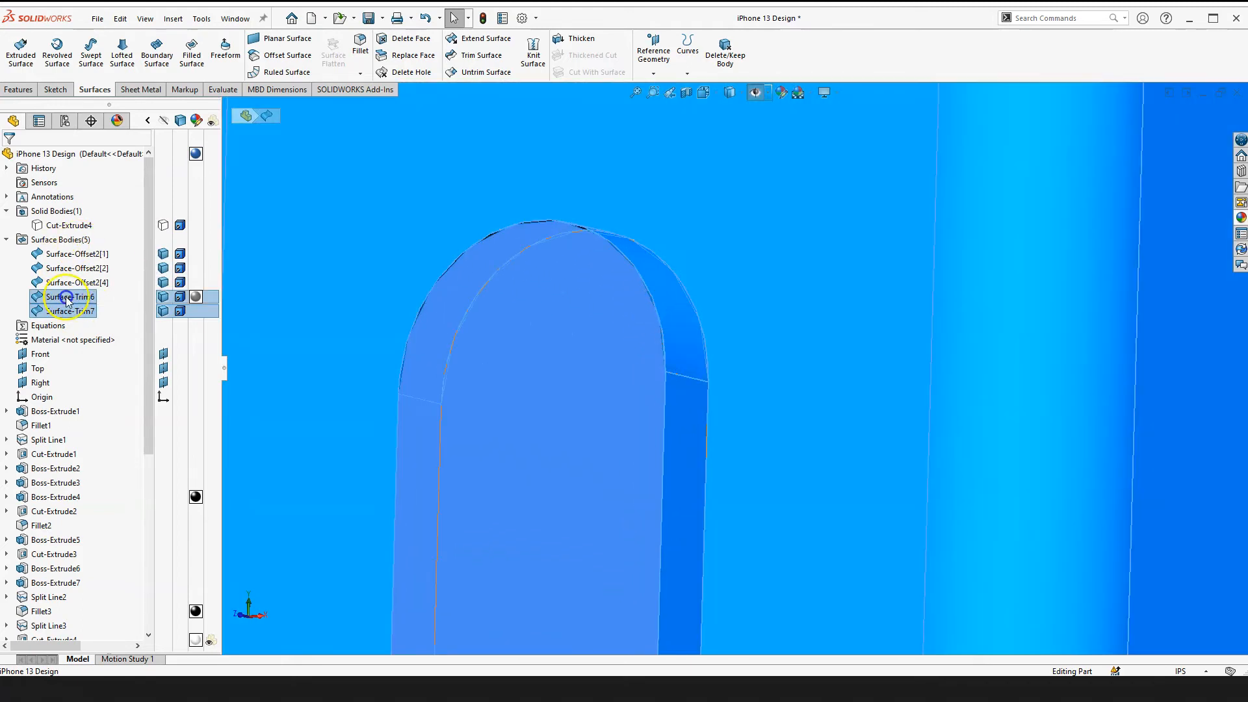
{"action": "scroll", "coordinate": [813, 400], "scroll_direction": "up", "scroll_amount": 3}
{"action": "scroll", "coordinate": [692, 384], "scroll_direction": "down", "scroll_amount": 3}
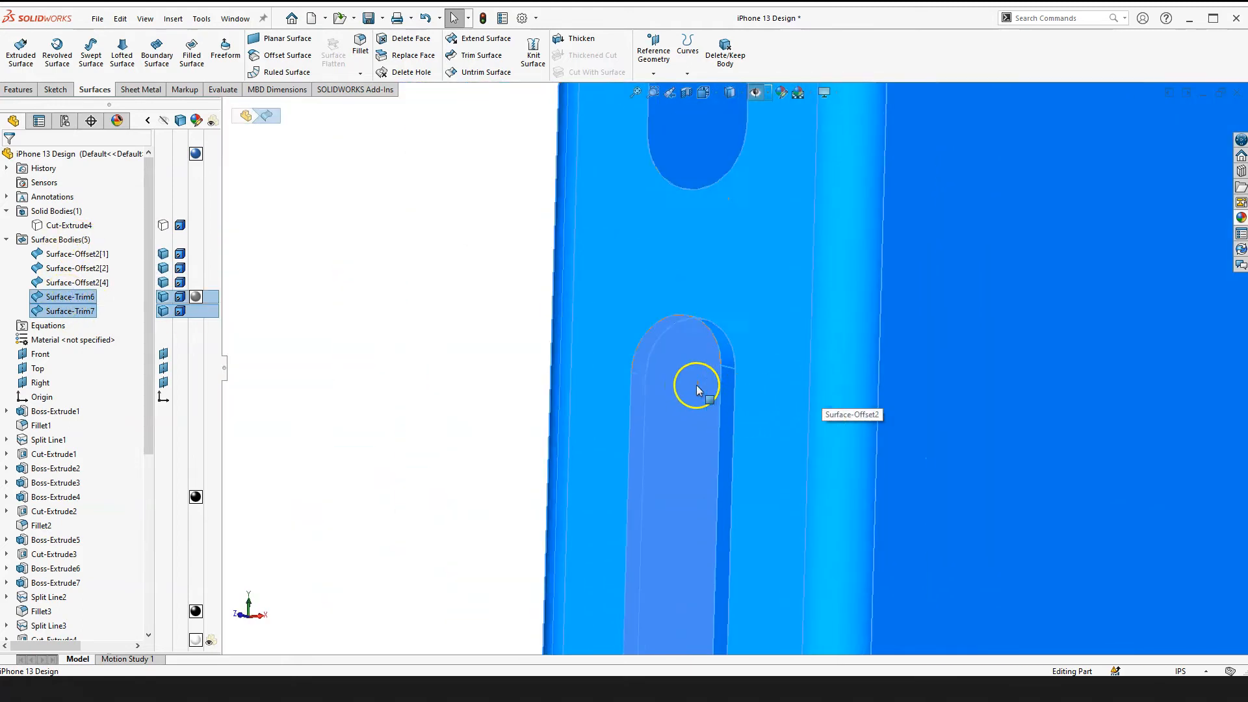
{"action": "left_click", "coordinate": [70, 283], "text": "ctrl"}
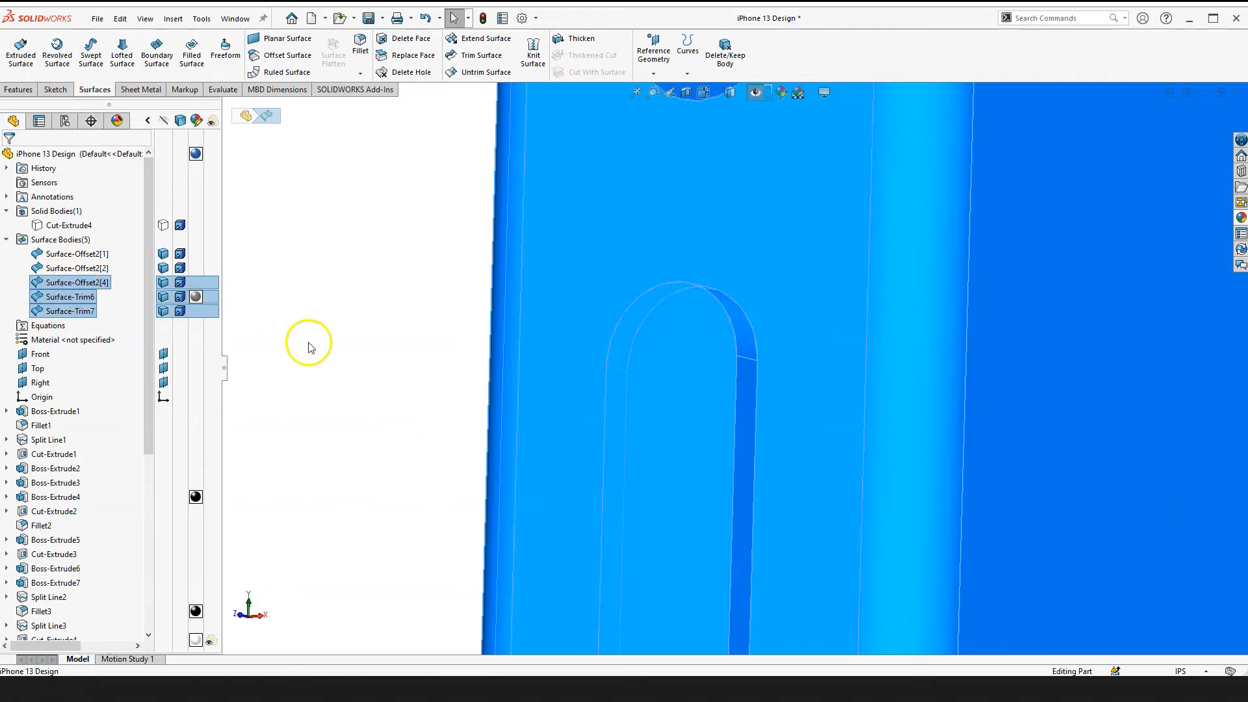
{"action": "scroll", "coordinate": [752, 390], "scroll_direction": "up", "scroll_amount": 5}
{"action": "scroll", "coordinate": [715, 279], "scroll_direction": "down", "scroll_amount": 5}
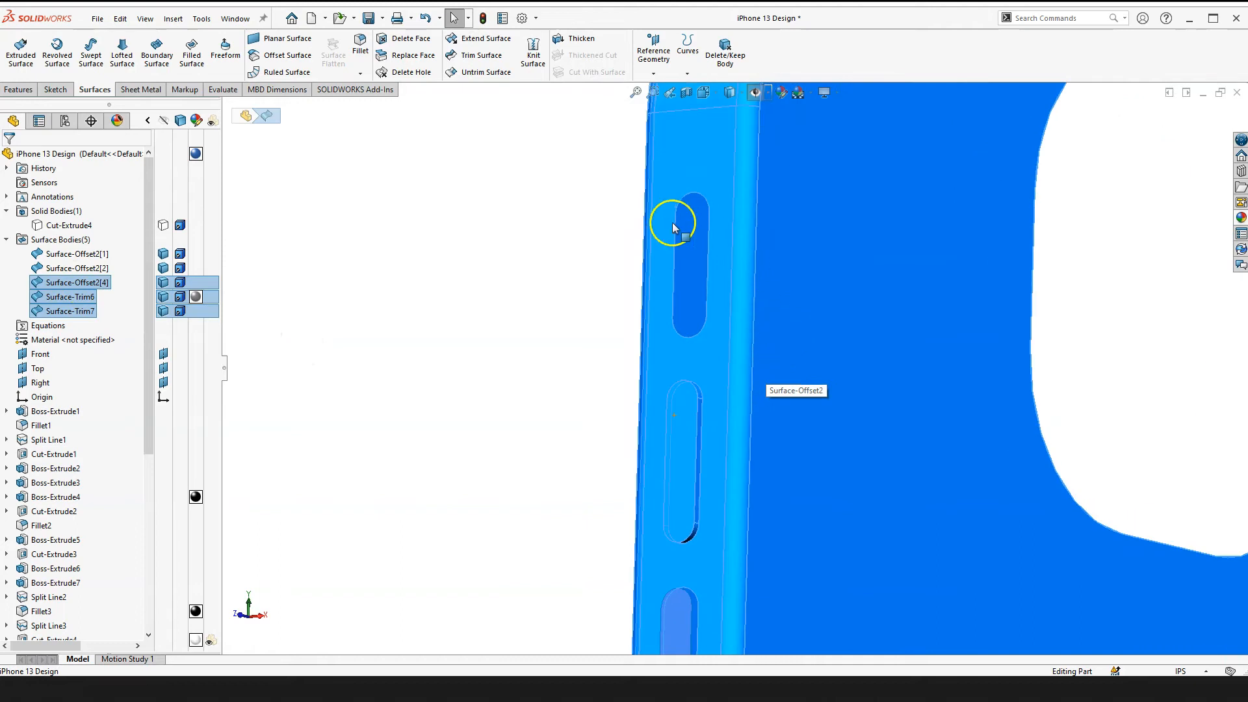
{"action": "left_click", "coordinate": [533, 57]}
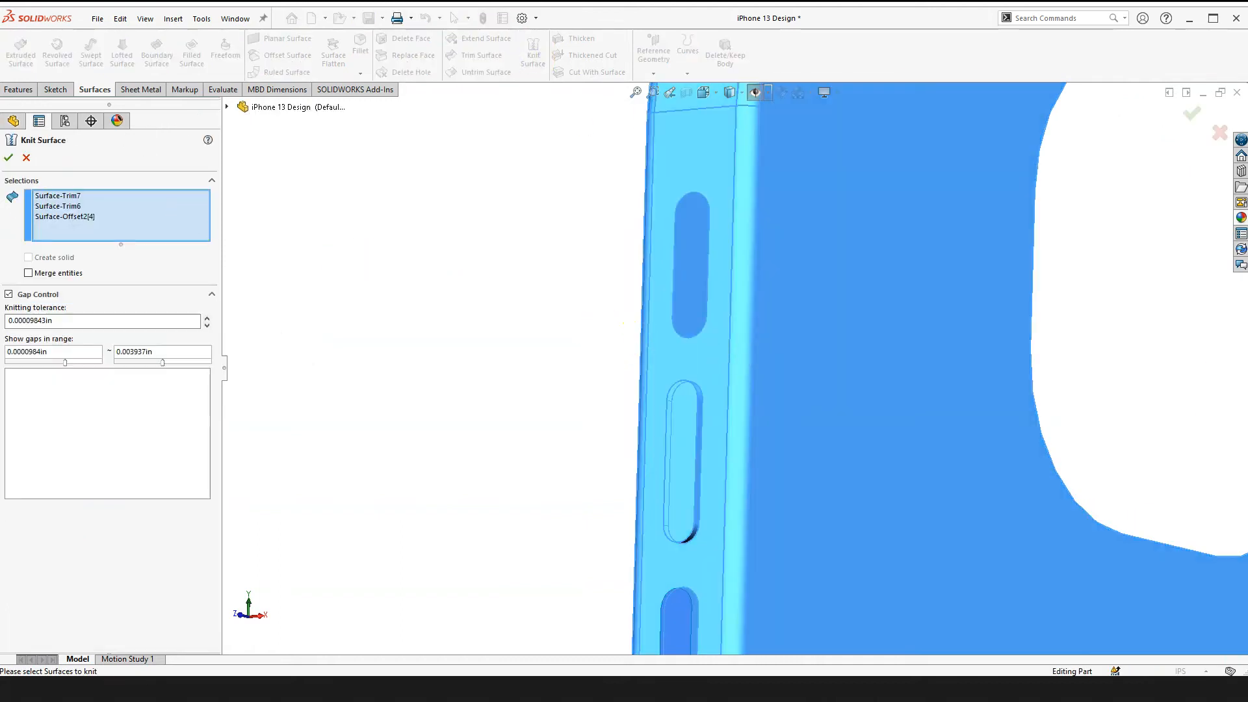
{"action": "left_click", "coordinate": [8, 157]}
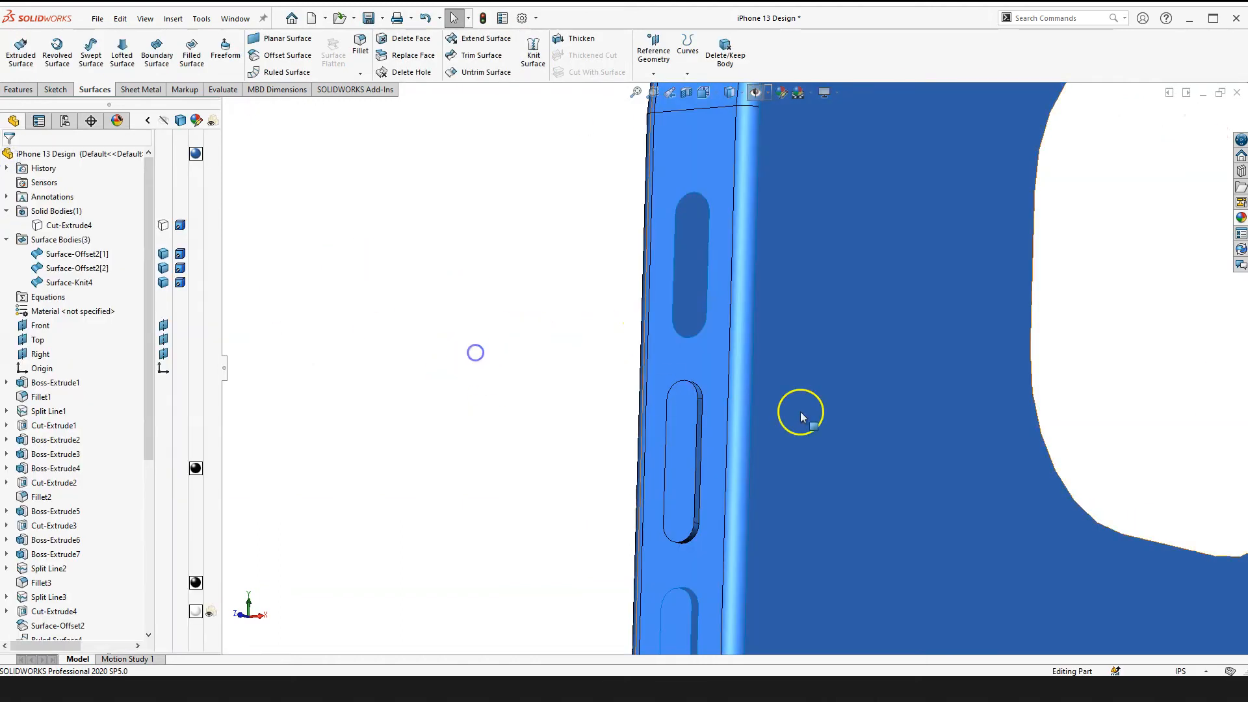
Step: Examine the knitted surface body around the middle side button and the rest of the case wall
{"action": "scroll", "coordinate": [654, 453], "scroll_direction": "down", "scroll_amount": 3}
{"action": "scroll", "coordinate": [654, 453], "scroll_direction": "down", "scroll_amount": 2}
{"action": "scroll", "coordinate": [667, 390], "scroll_direction": "up", "scroll_amount": 5}
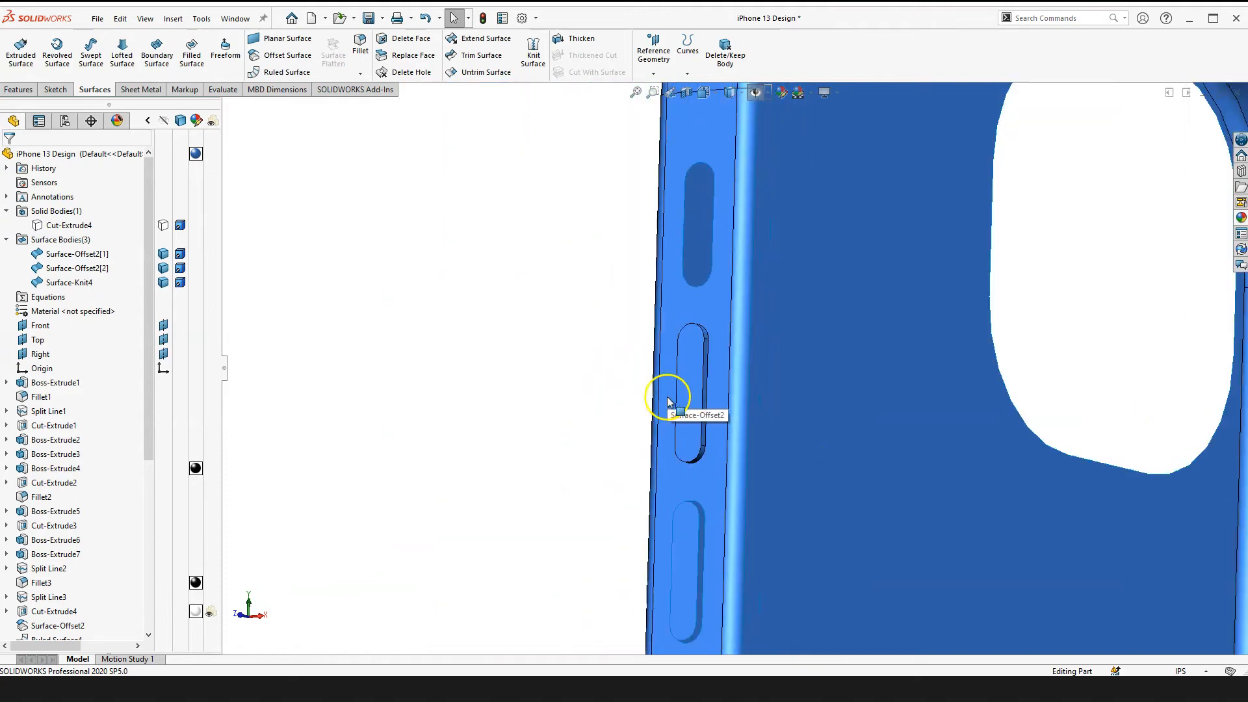
{"action": "middle_click_drag", "start_coordinate": [496, 460], "coordinate": [558, 307]}
{"action": "scroll", "coordinate": [694, 331], "scroll_direction": "down", "scroll_amount": 3}
{"action": "middle_click_drag", "start_coordinate": [694, 332], "coordinate": [733, 368]}
{"action": "scroll", "coordinate": [627, 279], "scroll_direction": "down", "scroll_amount": 2}
{"action": "scroll", "coordinate": [675, 337], "scroll_direction": "up", "scroll_amount": 2}
{"action": "scroll", "coordinate": [733, 368], "scroll_direction": "up", "scroll_amount": 5}
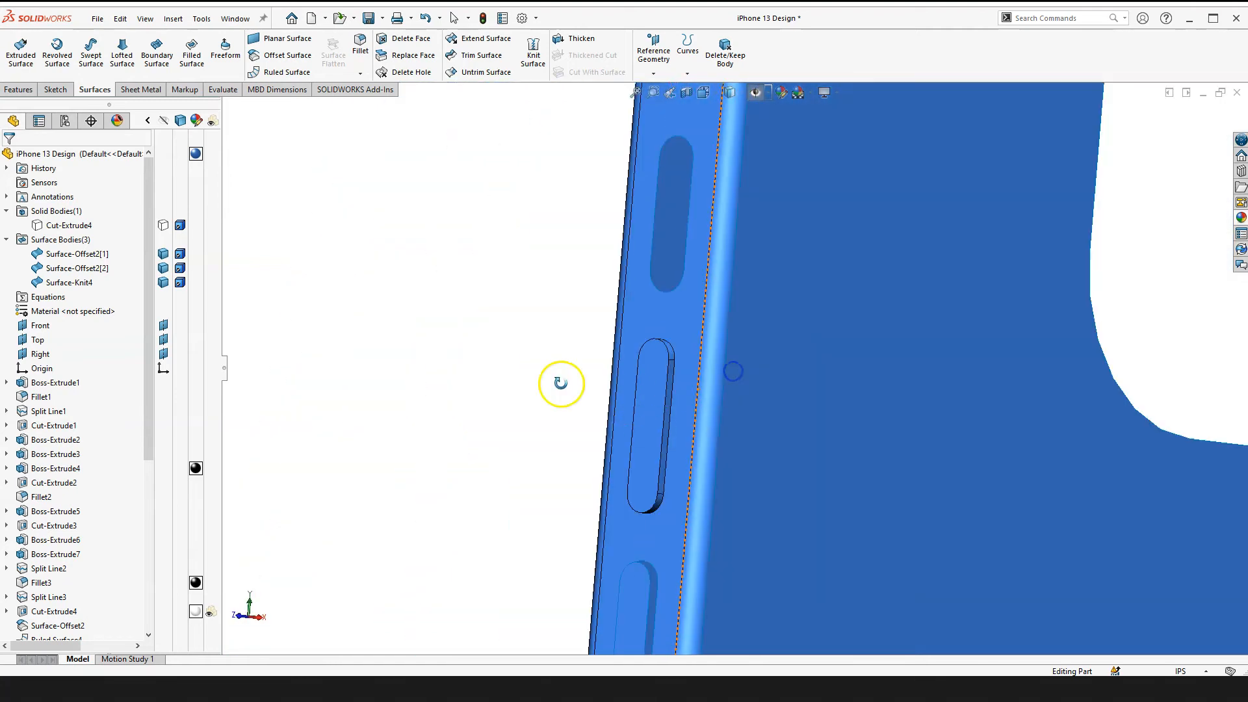
{"action": "left_click", "coordinate": [75, 285]}
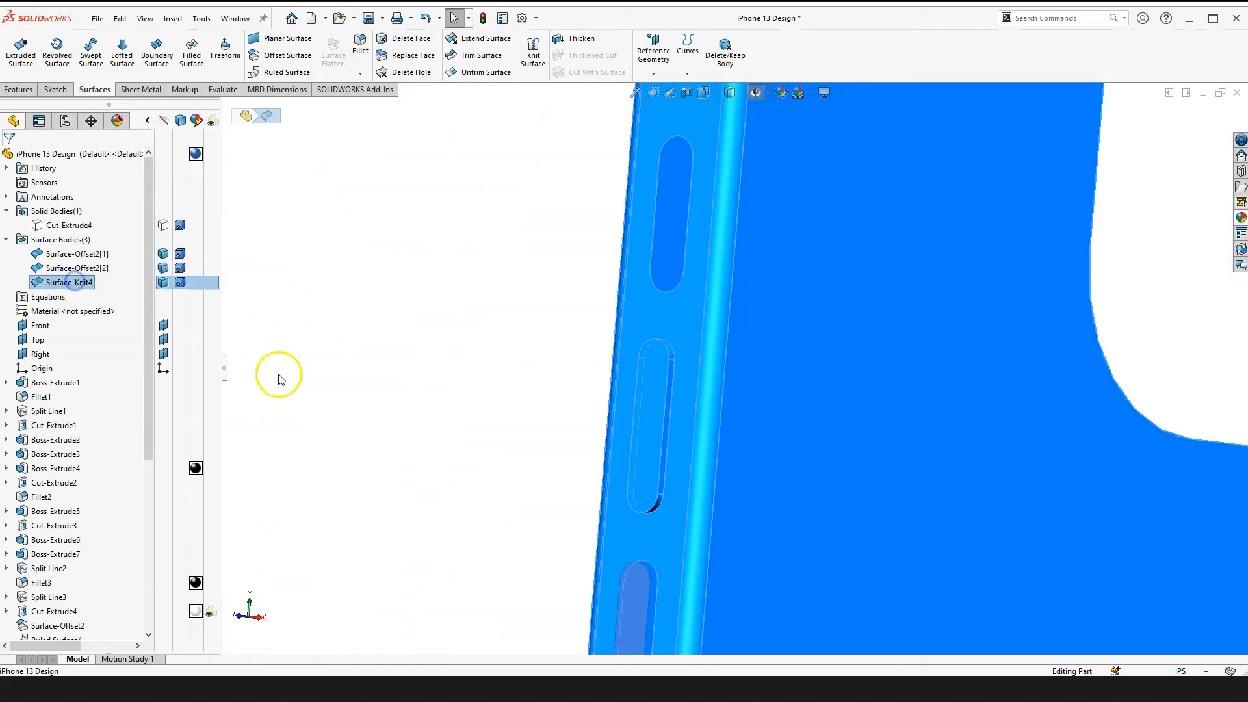
{"action": "scroll", "coordinate": [622, 357], "scroll_direction": "down", "scroll_amount": 3}
{"action": "scroll", "coordinate": [661, 389], "scroll_direction": "up", "scroll_amount": 3}
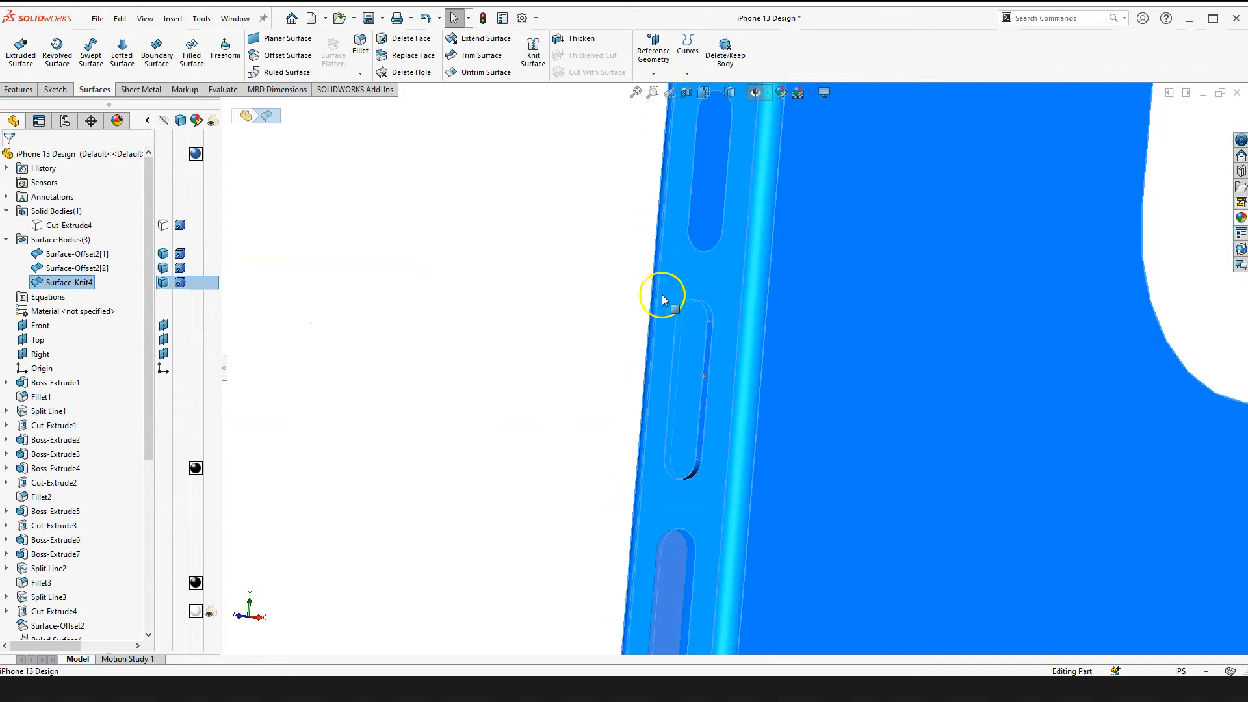
{"action": "left_click", "coordinate": [412, 362]}
{"action": "scroll", "coordinate": [624, 408], "scroll_direction": "up", "scroll_amount": 2}
{"action": "scroll", "coordinate": [625, 409], "scroll_direction": "up", "scroll_amount": 1}
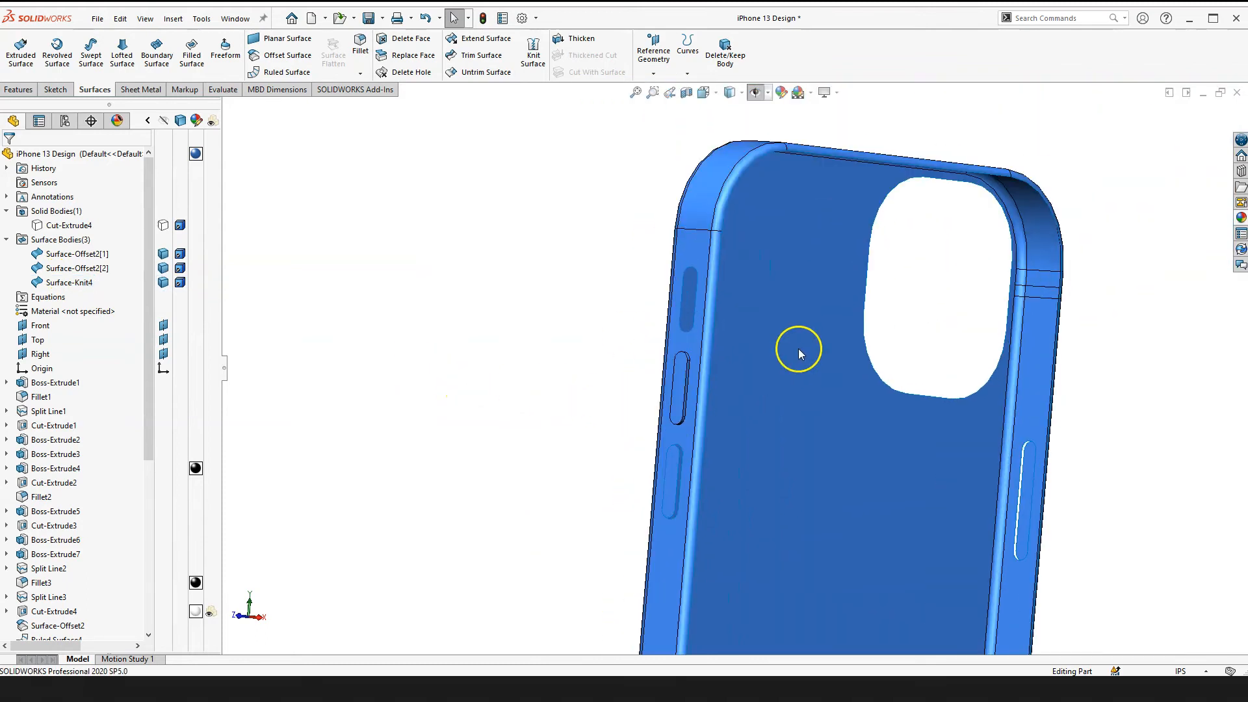
{"action": "left_click", "coordinate": [468, 395]}
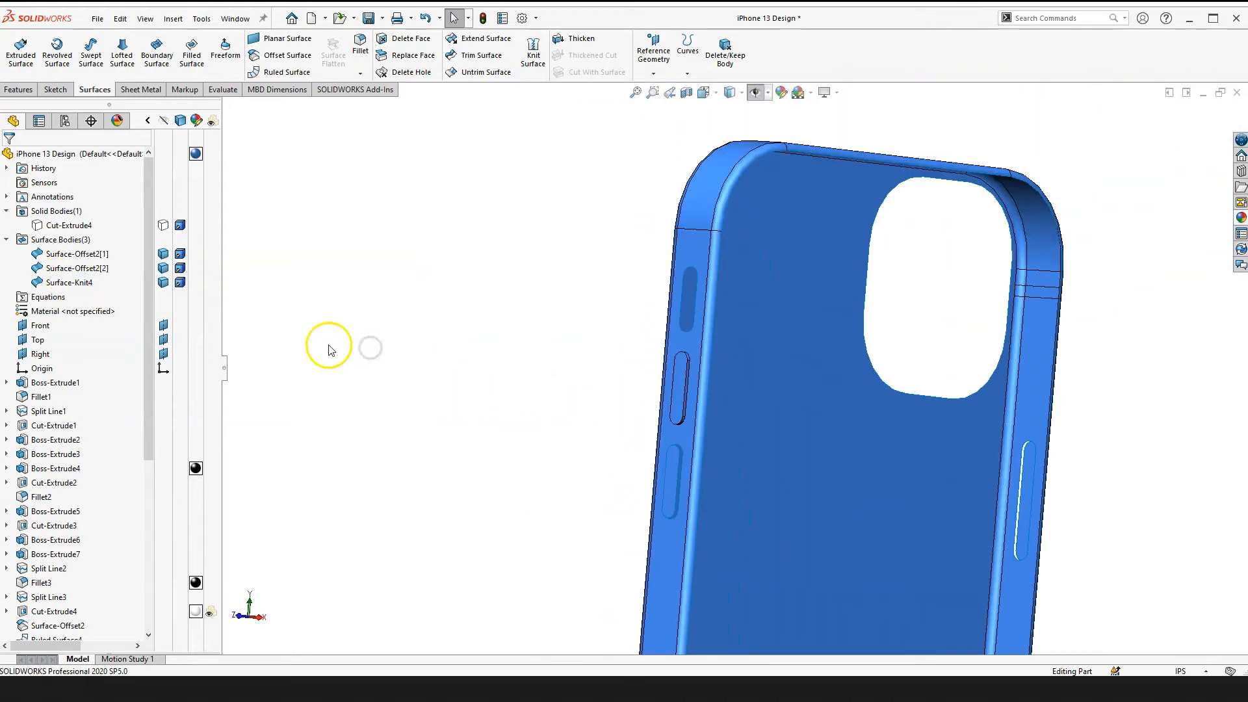
{"action": "scroll", "coordinate": [713, 383], "scroll_direction": "down", "scroll_amount": 2}
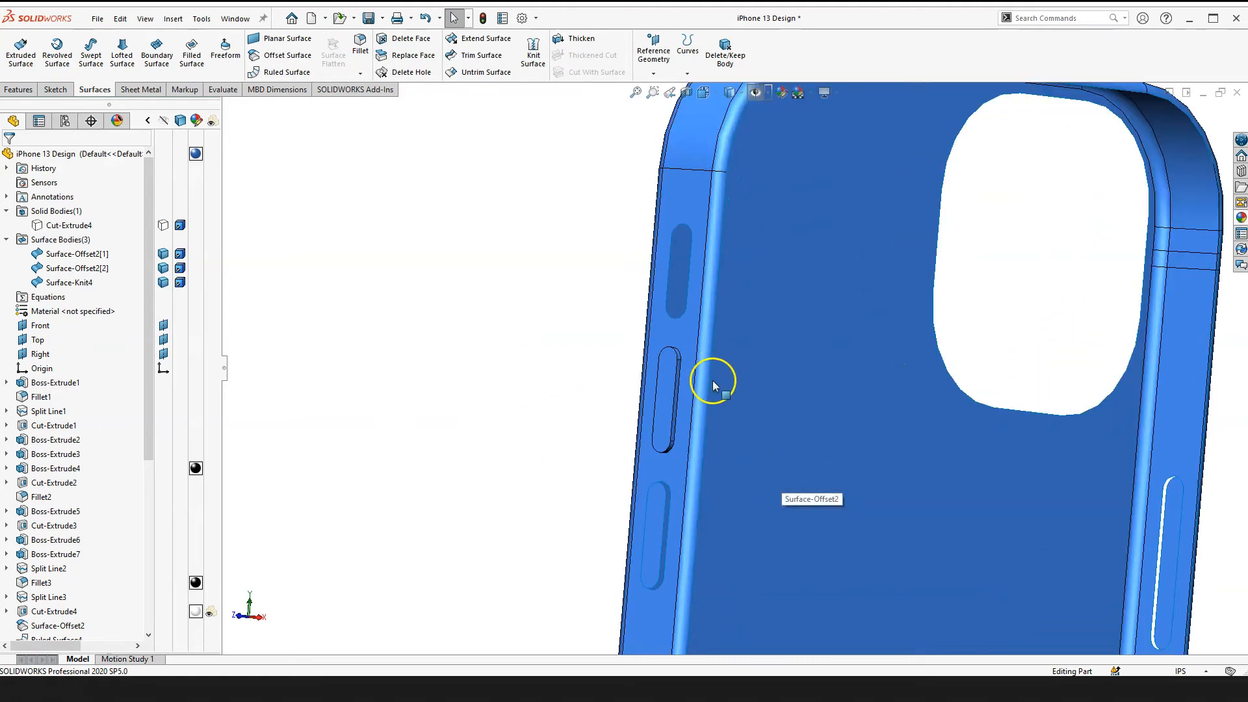
{"action": "scroll", "coordinate": [721, 398], "scroll_direction": "up", "scroll_amount": 2}
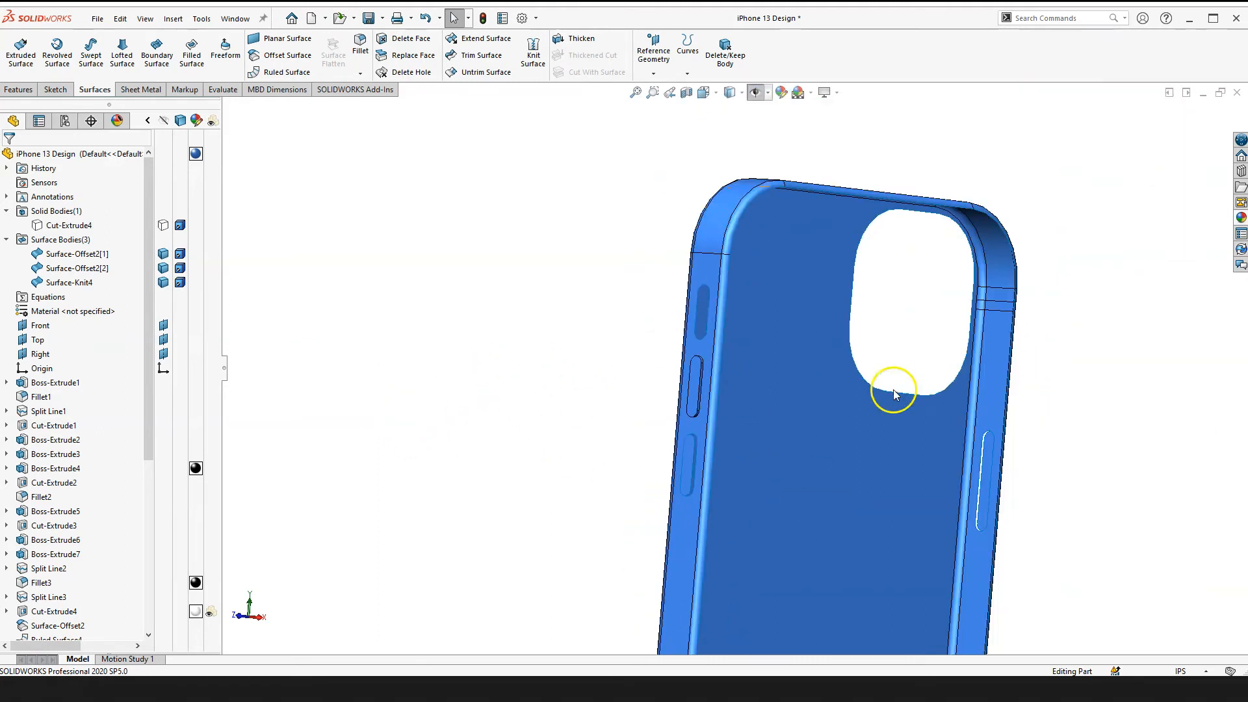
{"action": "scroll", "coordinate": [894, 394], "scroll_direction": "down", "scroll_amount": 1}
{"action": "scroll", "coordinate": [635, 334], "scroll_direction": "down", "scroll_amount": 3}
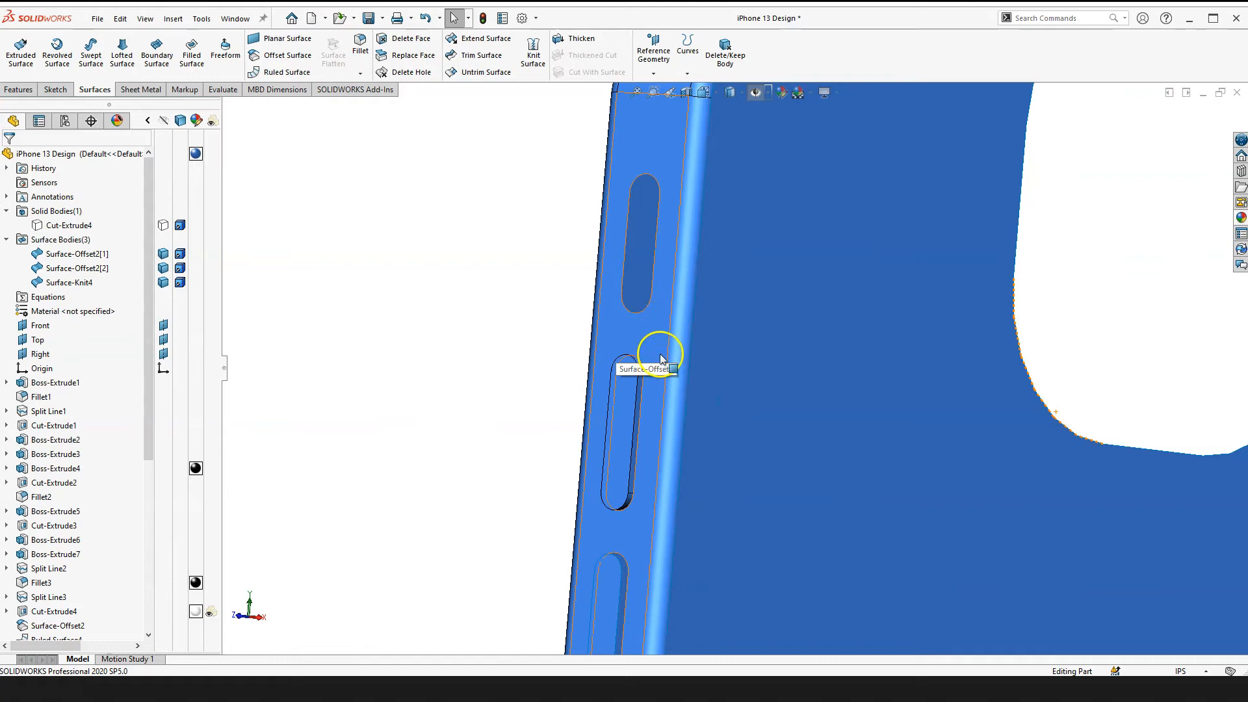
{"action": "scroll", "coordinate": [661, 358], "scroll_direction": "down", "scroll_amount": 2}
{"action": "left_click", "coordinate": [657, 320]}
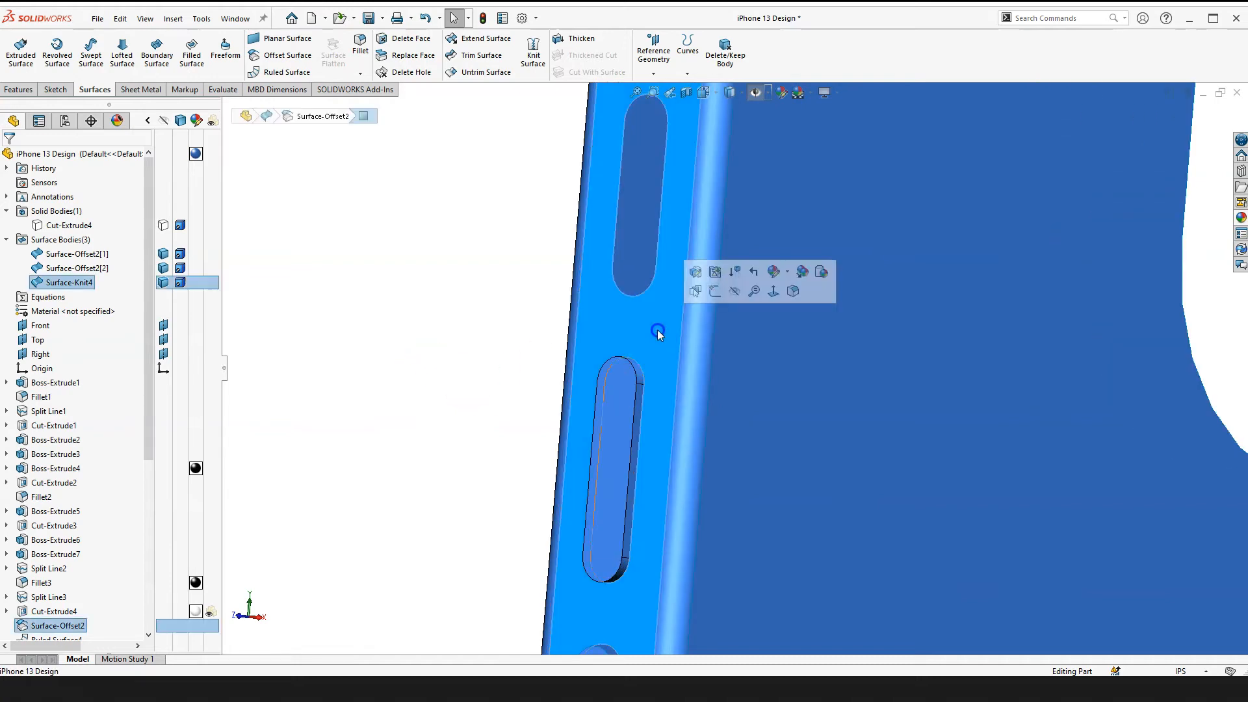
{"action": "left_click", "coordinate": [790, 272]}
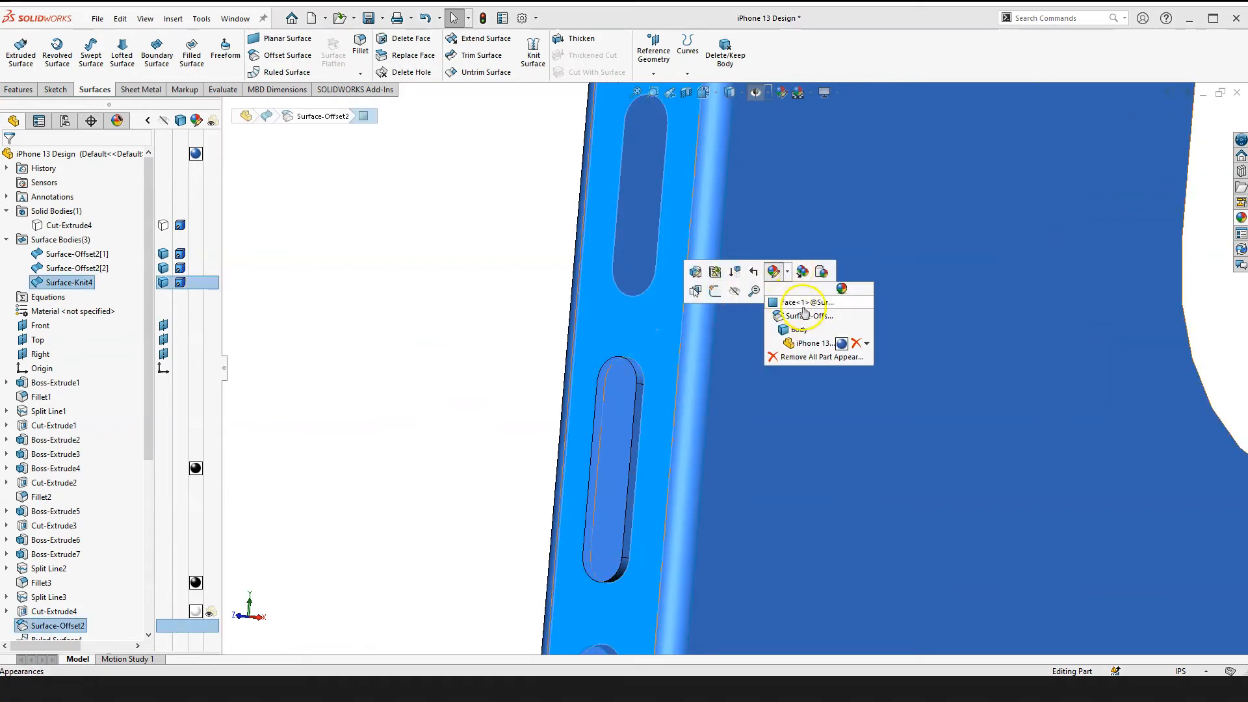
{"action": "left_click", "coordinate": [806, 304]}
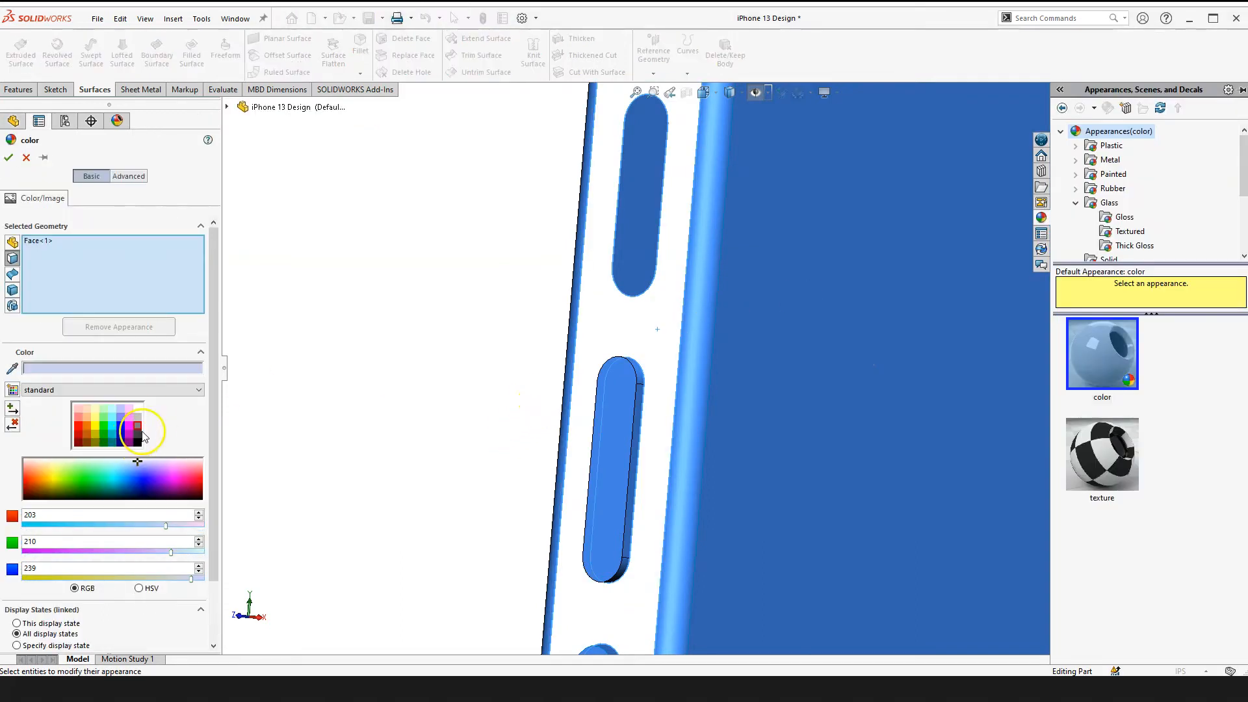
{"action": "left_click", "coordinate": [27, 157]}
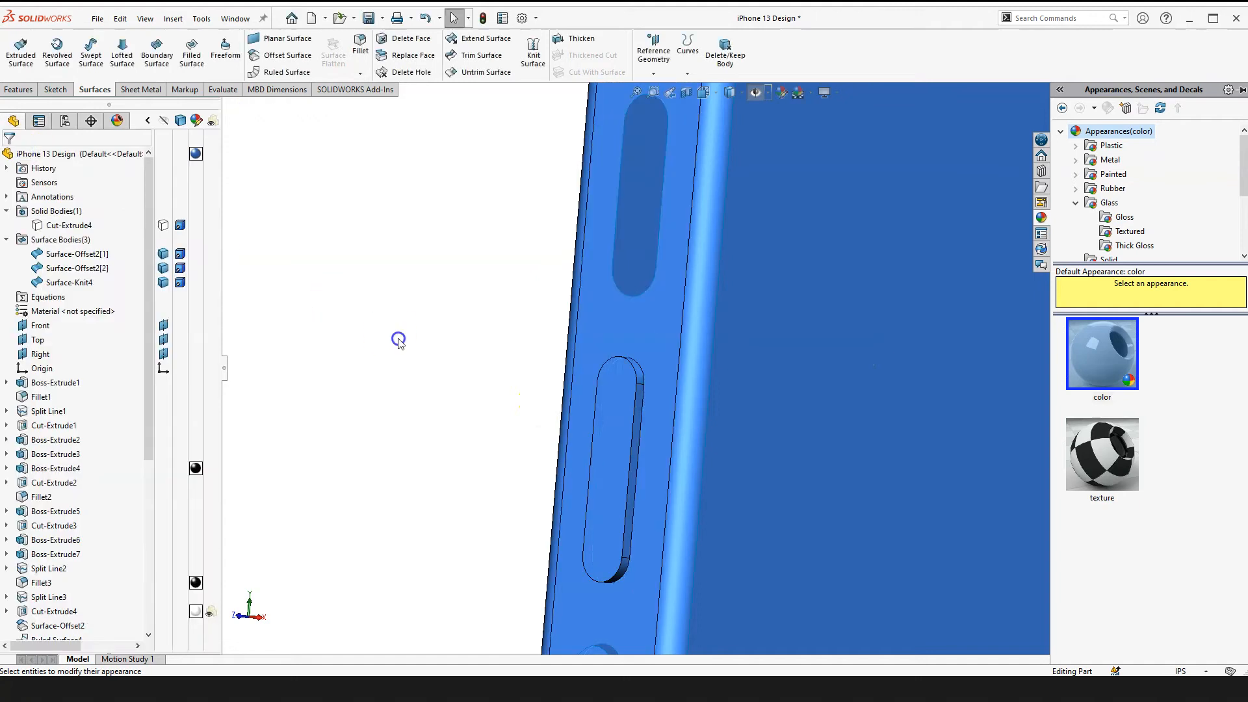
Step: Remove the blue part-level appearance from the iPhone 13 model
{"action": "left_click", "coordinate": [788, 409]}
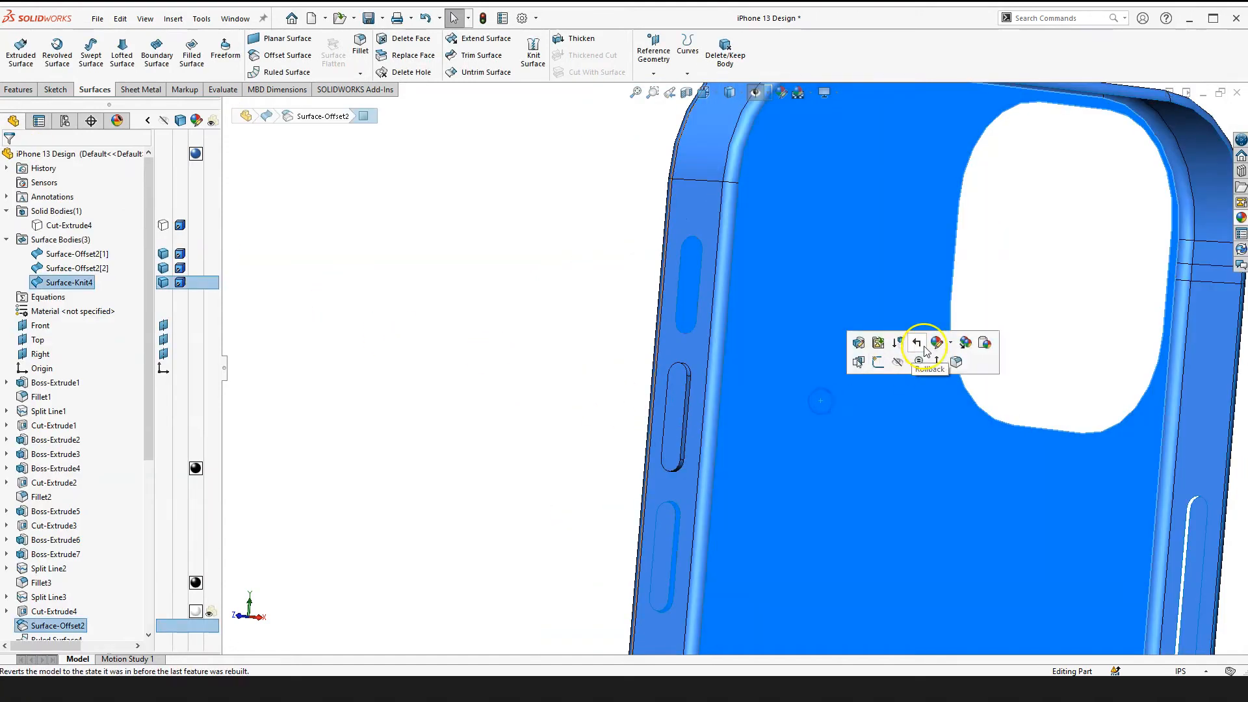
{"action": "left_click", "coordinate": [951, 344]}
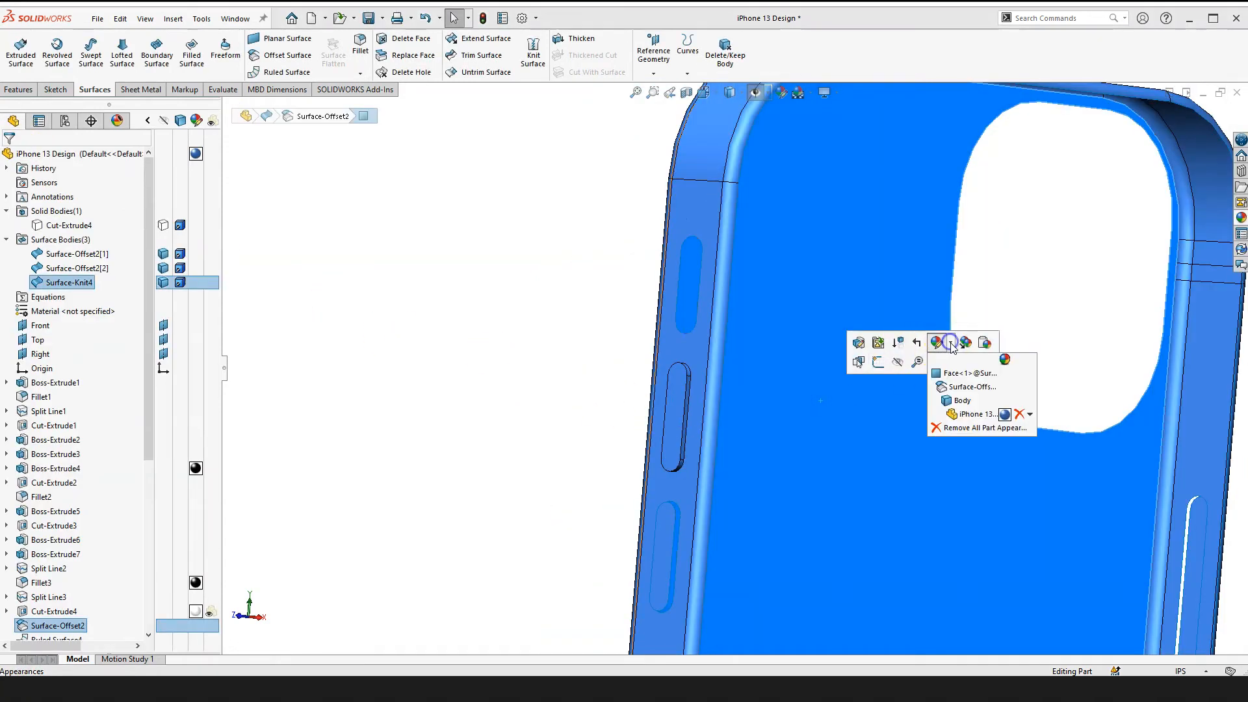
{"action": "left_click", "coordinate": [1018, 414]}
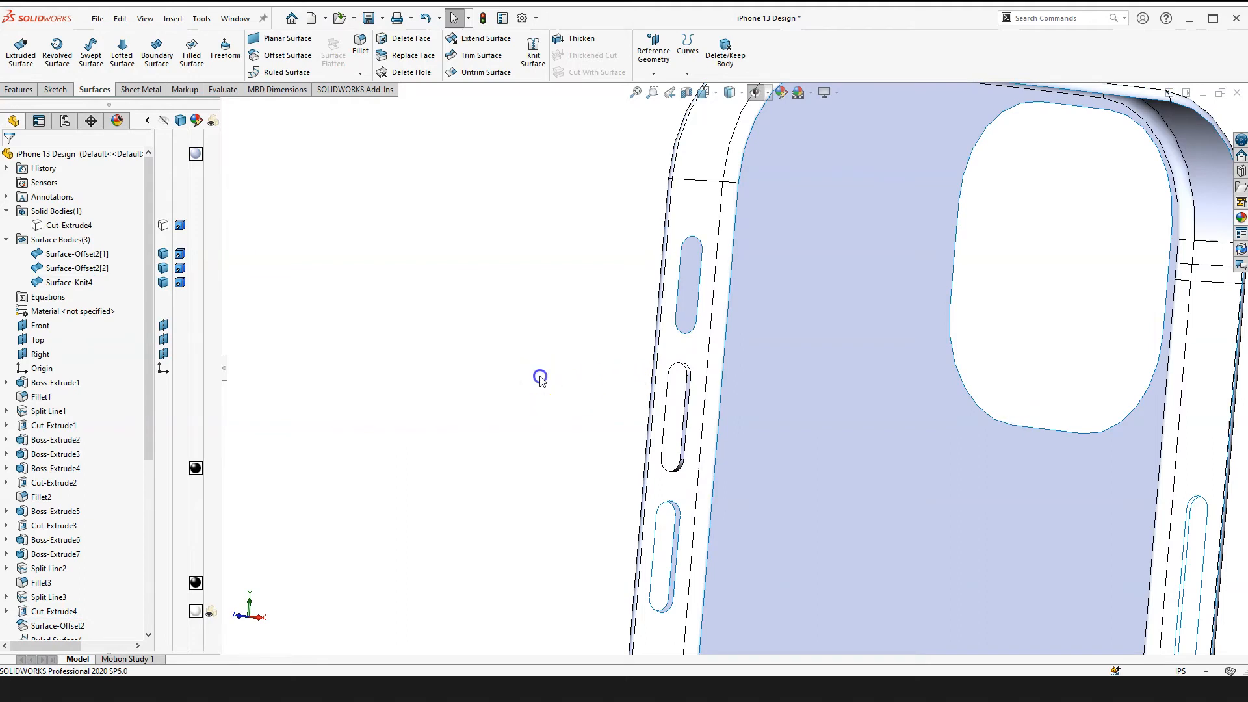
Step: Examine the case walls from the side and temporarily show the phone's solid body to compare it with the surfaces
{"action": "scroll", "coordinate": [540, 379], "scroll_direction": "up", "scroll_amount": 3}
{"action": "scroll", "coordinate": [845, 354], "scroll_direction": "down", "scroll_amount": 3}
{"action": "middle_click_drag", "start_coordinate": [385, 448], "coordinate": [617, 408]}
{"action": "key", "text": "ctrl+shift+z"}
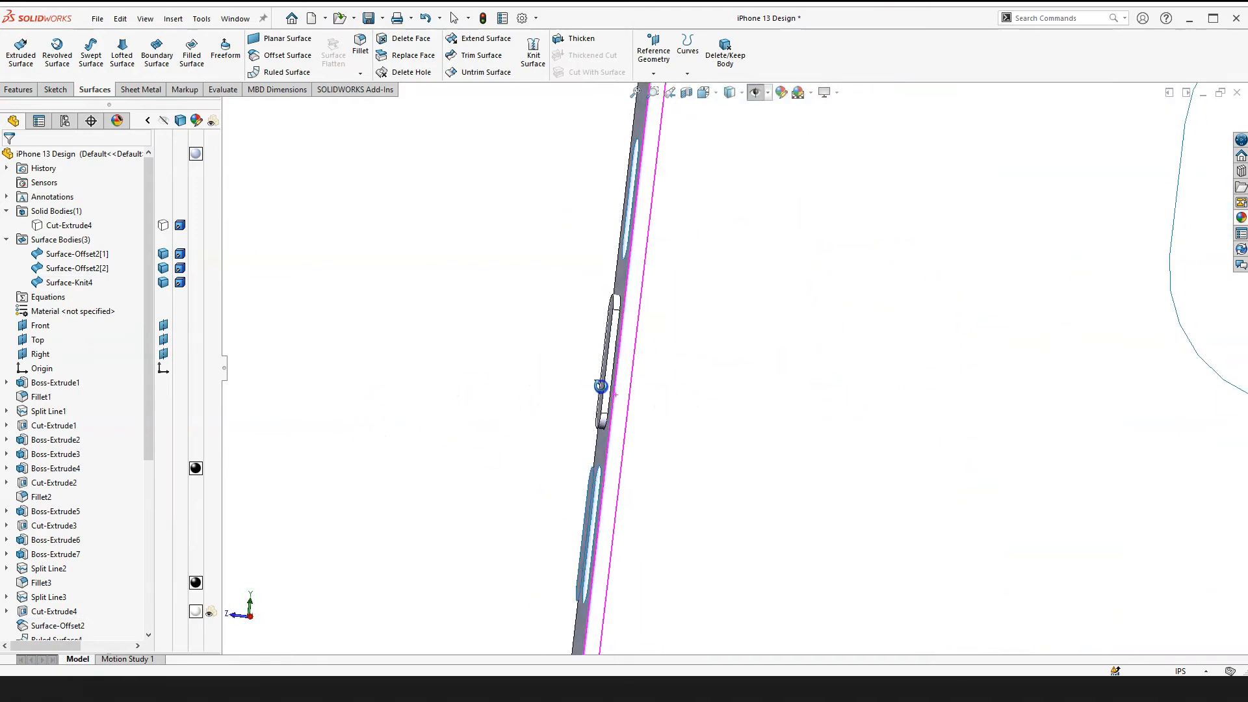
{"action": "left_click", "coordinate": [431, 323]}
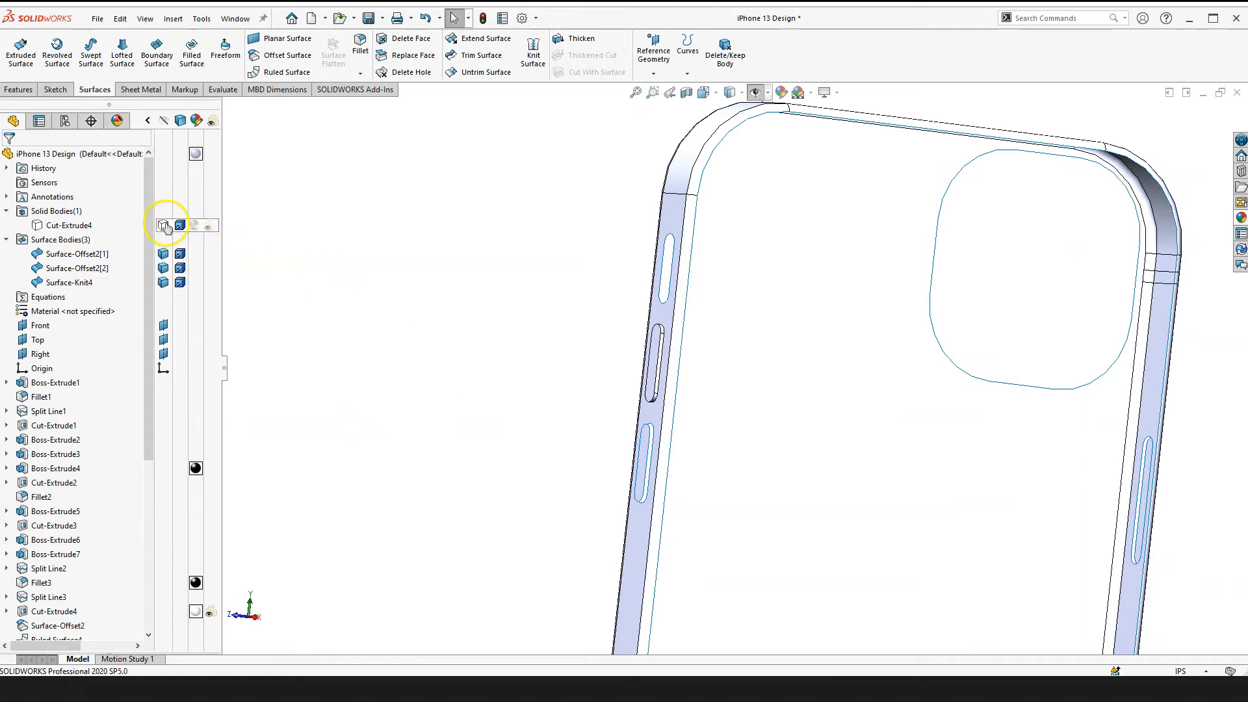
{"action": "left_click", "coordinate": [163, 225]}
{"action": "left_click", "coordinate": [600, 385]}
{"action": "scroll", "coordinate": [599, 385], "scroll_direction": "up", "scroll_amount": 3}
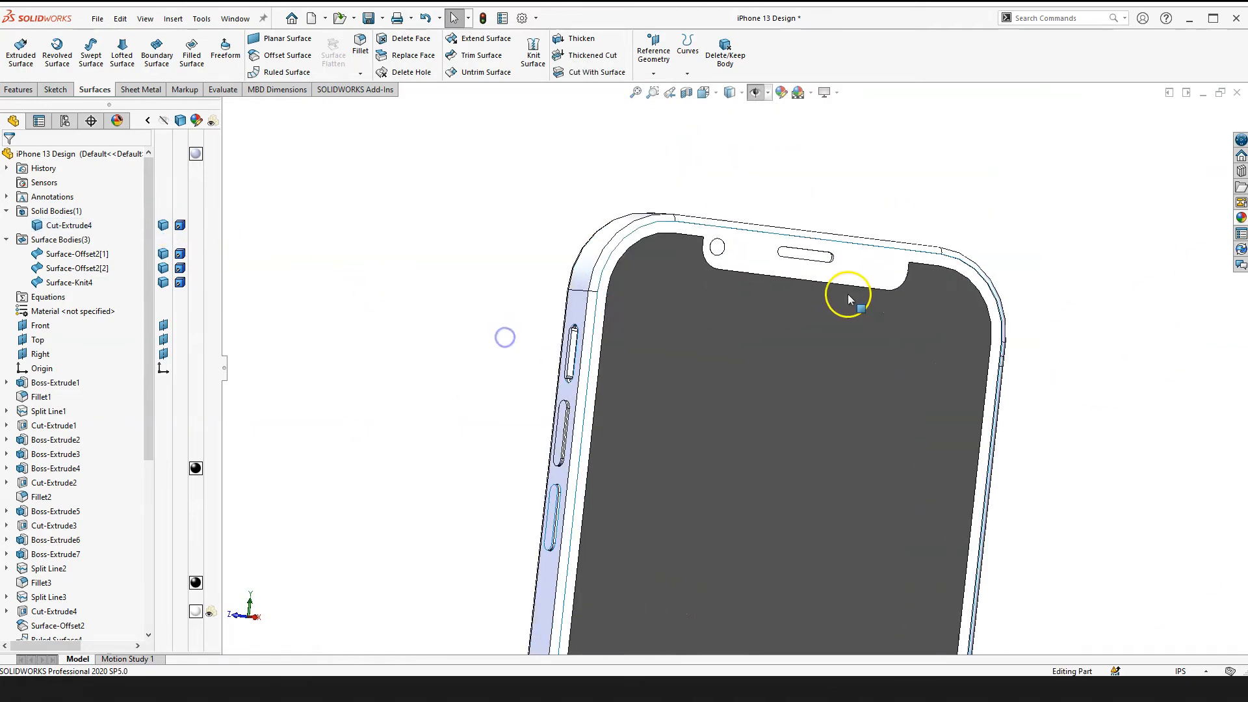
{"action": "middle_click_drag", "start_coordinate": [472, 293], "coordinate": [402, 315]}
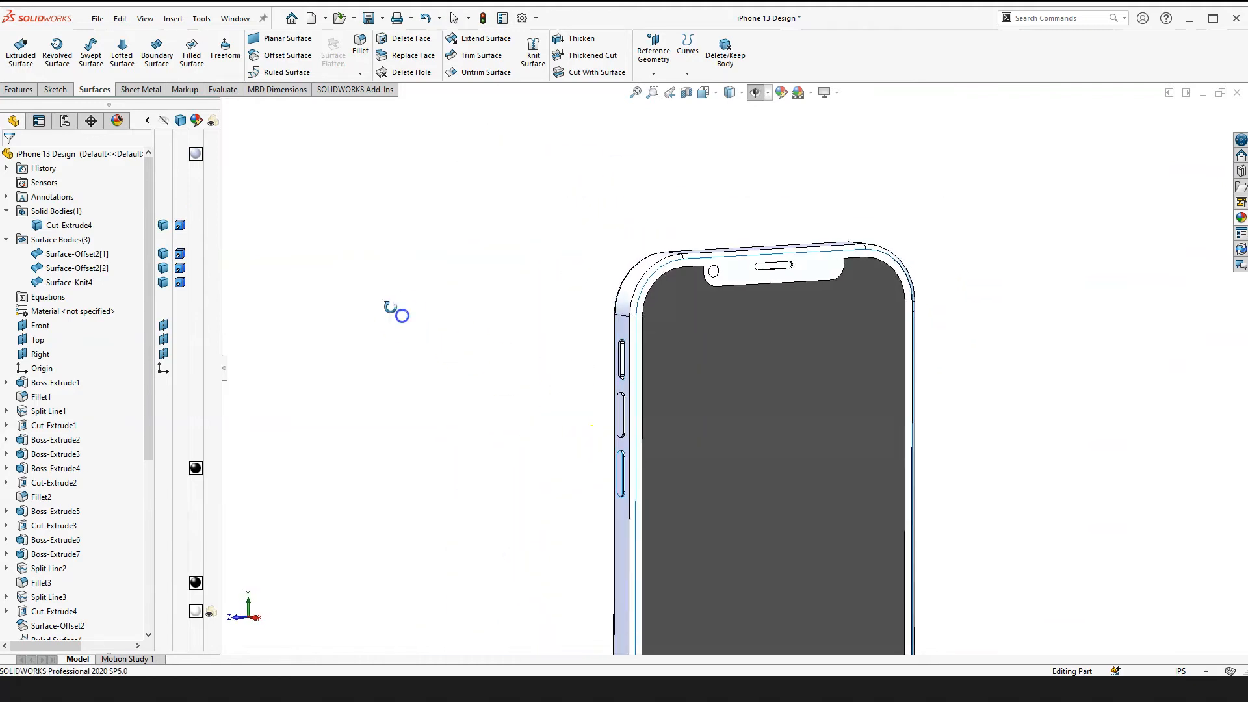
{"action": "left_click", "coordinate": [164, 225]}
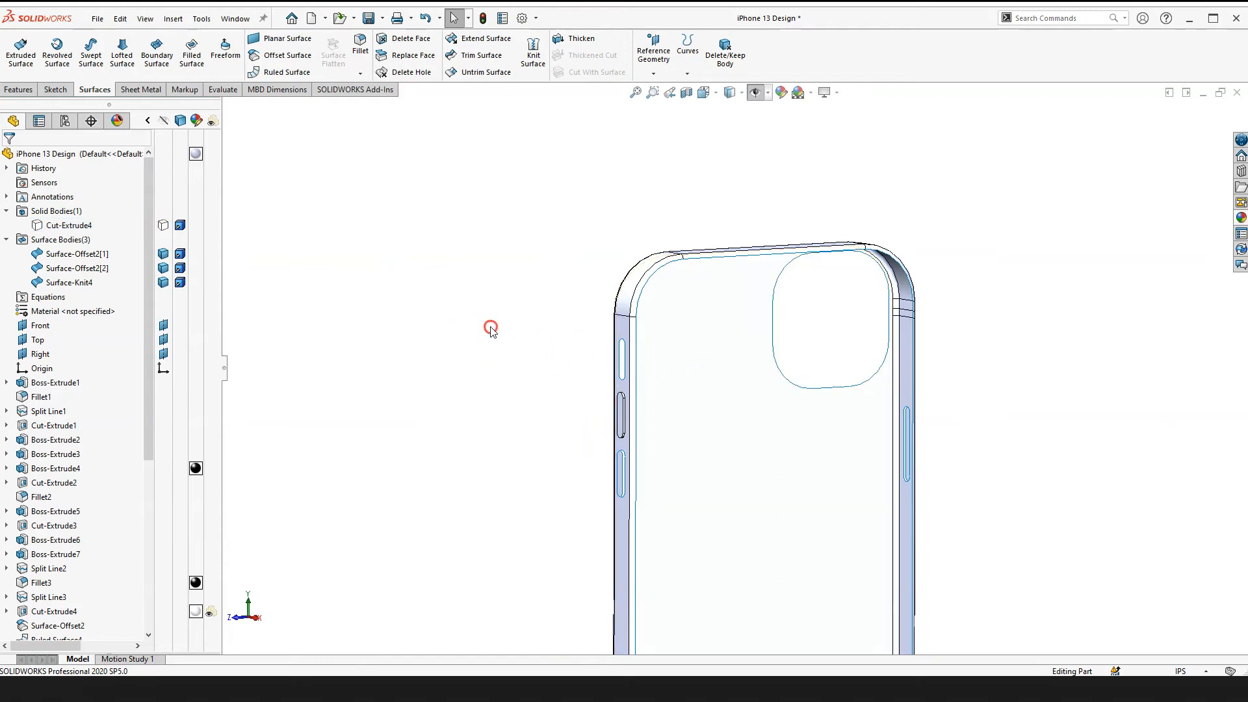
Step: Create a 0.05 in ruled surface normal to the lowest of the three side buttons' face edge loop, reversed toward the case wall
{"action": "scroll", "coordinate": [631, 406], "scroll_direction": "down", "scroll_amount": 2}
{"action": "middle_click_drag", "start_coordinate": [663, 371], "coordinate": [532, 280]}
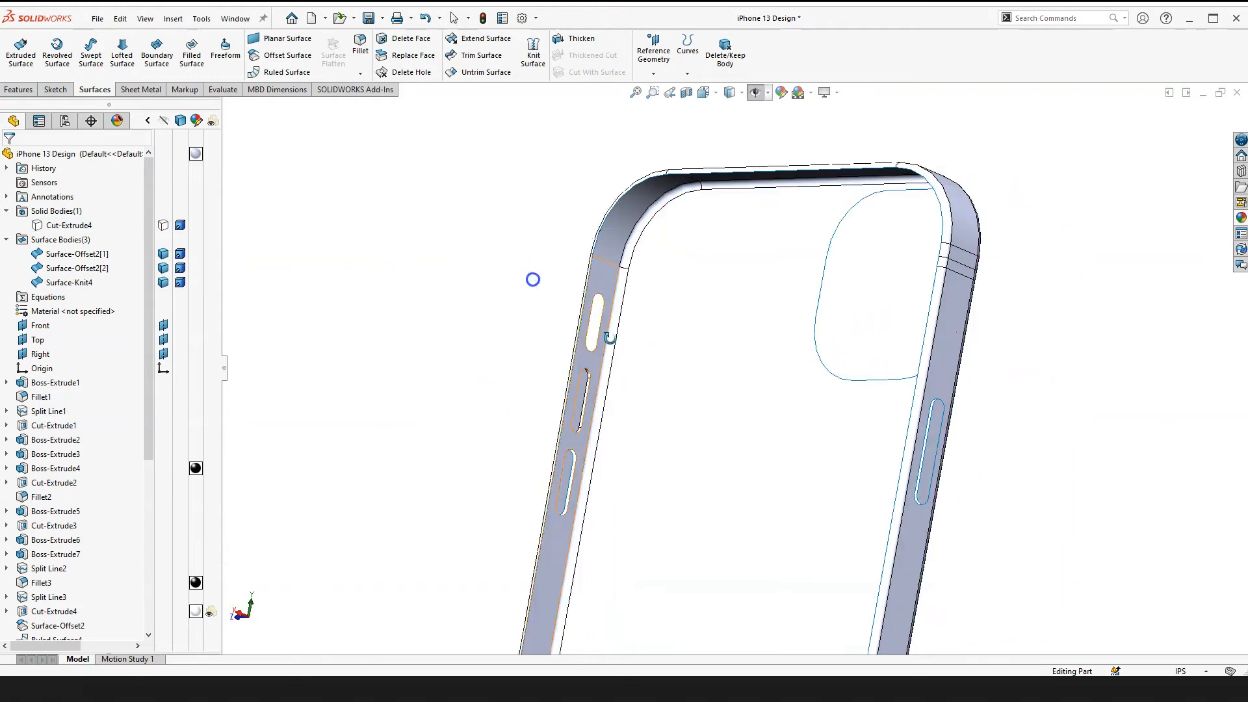
{"action": "scroll", "coordinate": [611, 341], "scroll_direction": "down", "scroll_amount": 4}
{"action": "middle_click_drag", "start_coordinate": [559, 449], "coordinate": [752, 449]}
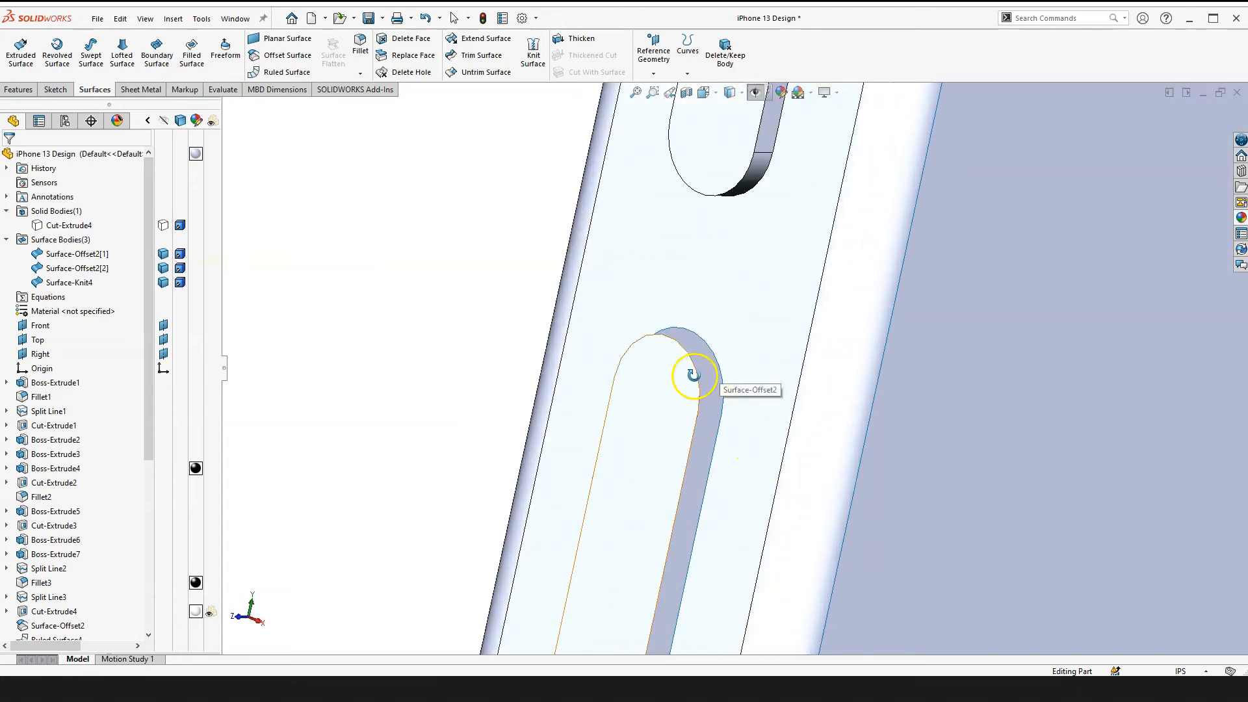
{"action": "middle_click_drag", "start_coordinate": [725, 379], "coordinate": [387, 255]}
{"action": "left_click", "coordinate": [283, 73]}
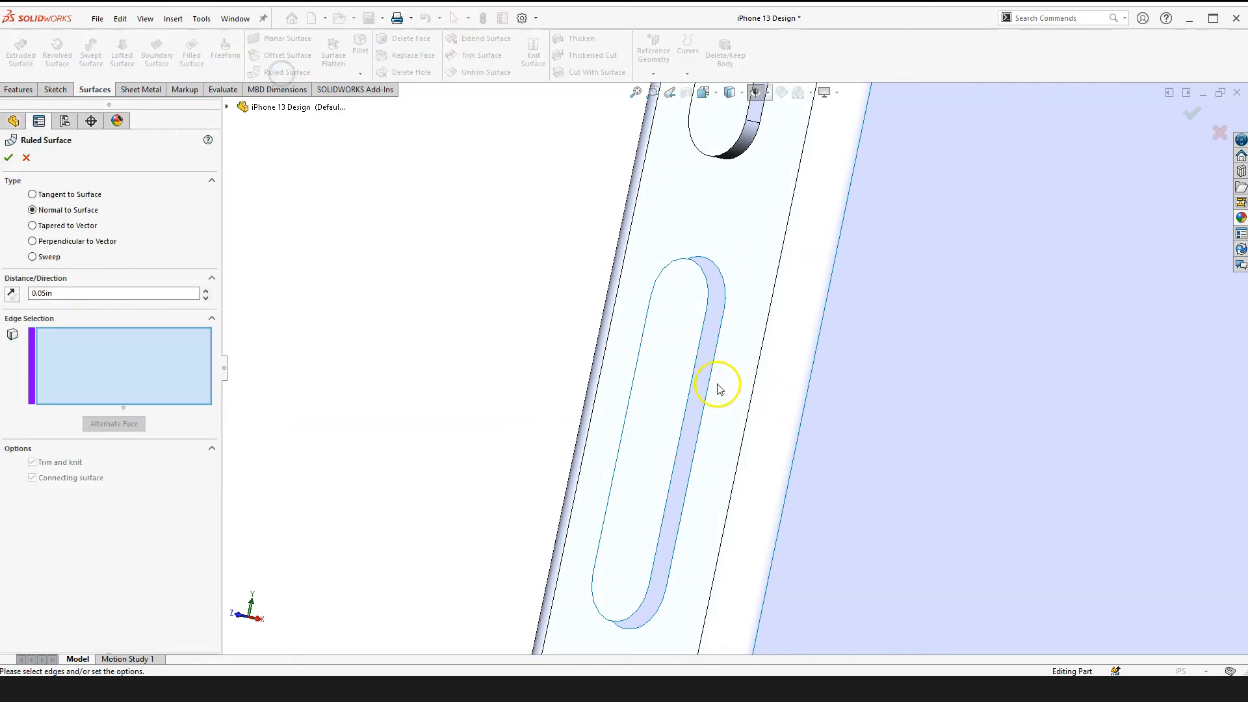
{"action": "scroll", "coordinate": [695, 377], "scroll_direction": "down", "scroll_amount": 5}
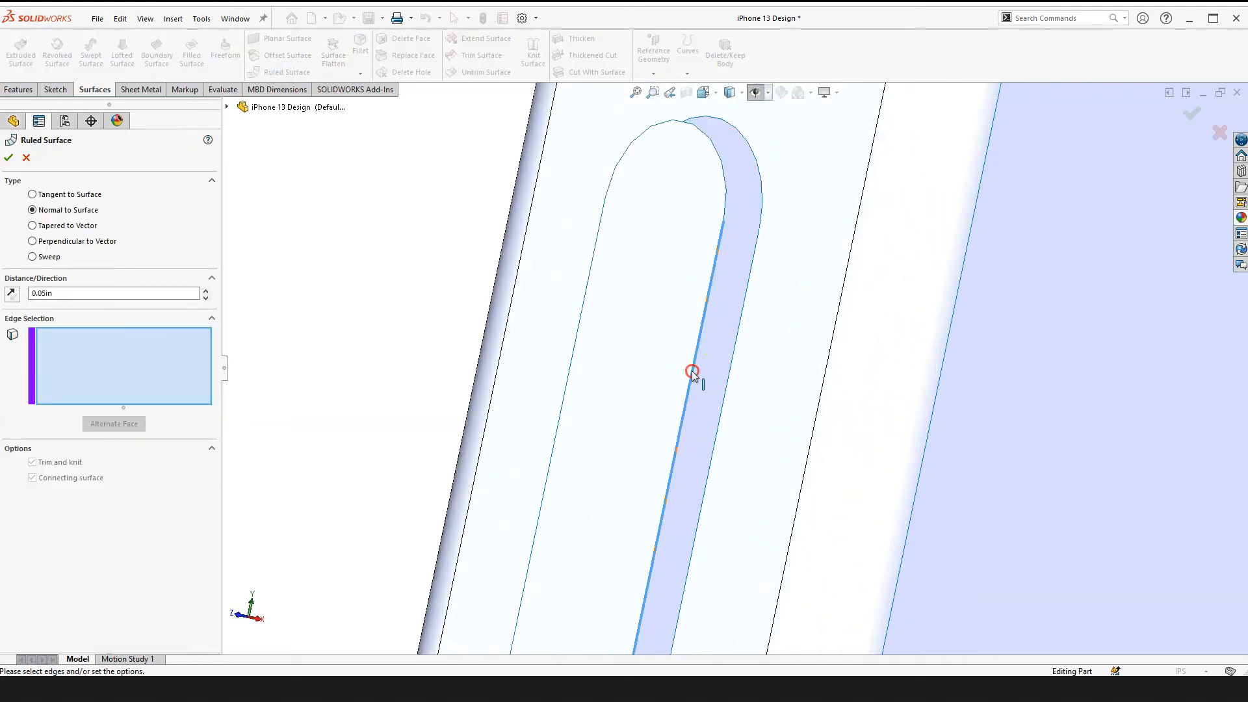
{"action": "right_click", "coordinate": [693, 372]}
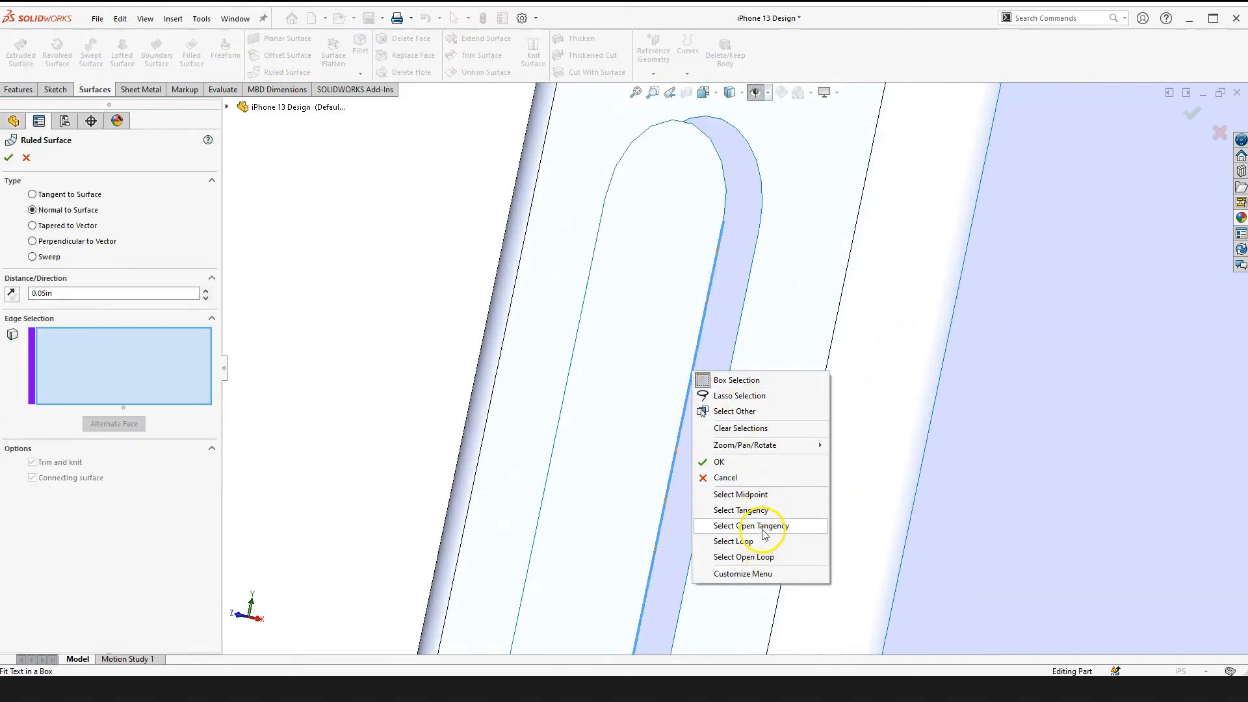
{"action": "left_click", "coordinate": [758, 557]}
{"action": "scroll", "coordinate": [692, 413], "scroll_direction": "up", "scroll_amount": 5}
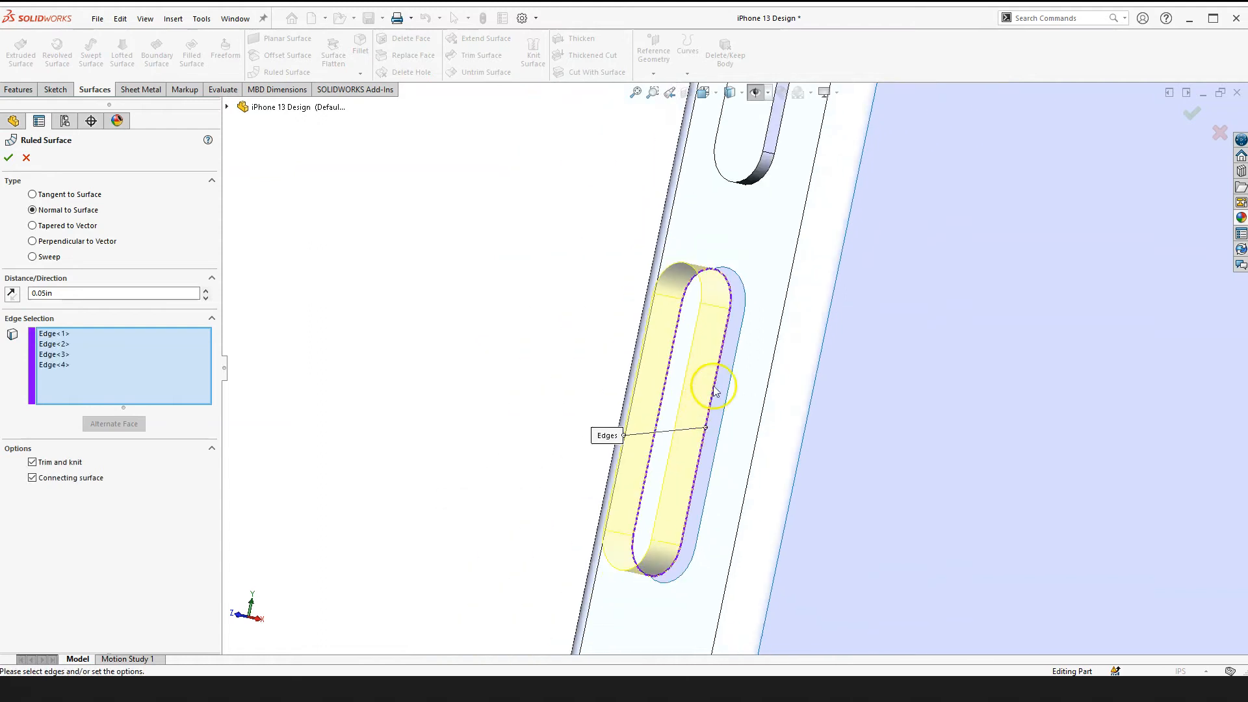
{"action": "left_click", "coordinate": [13, 293]}
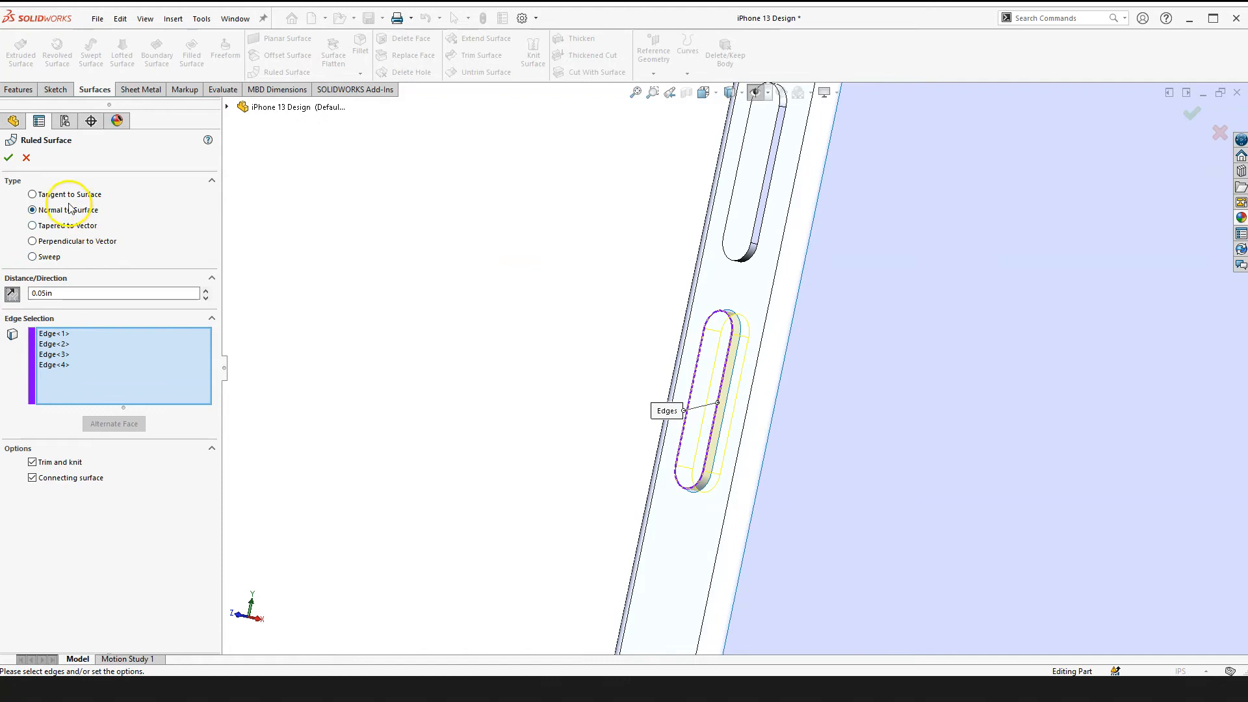
{"action": "scroll", "coordinate": [703, 384], "scroll_direction": "down", "scroll_amount": 2}
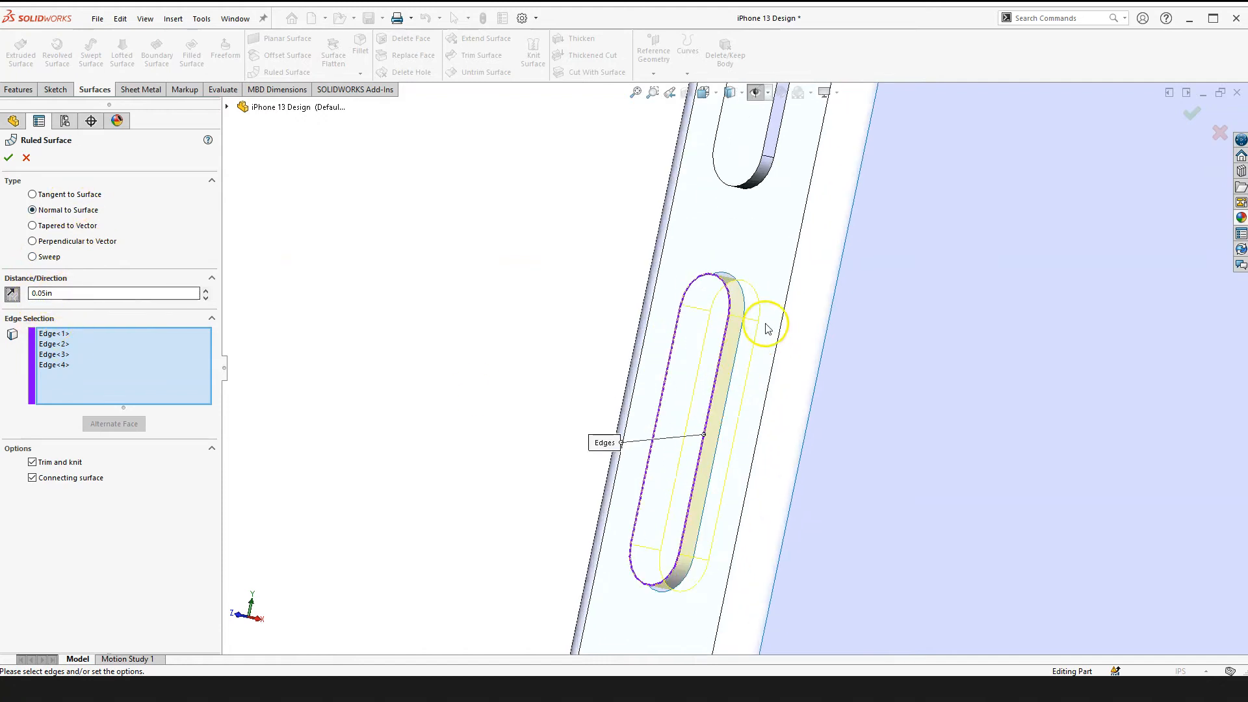
{"action": "left_click", "coordinate": [9, 159]}
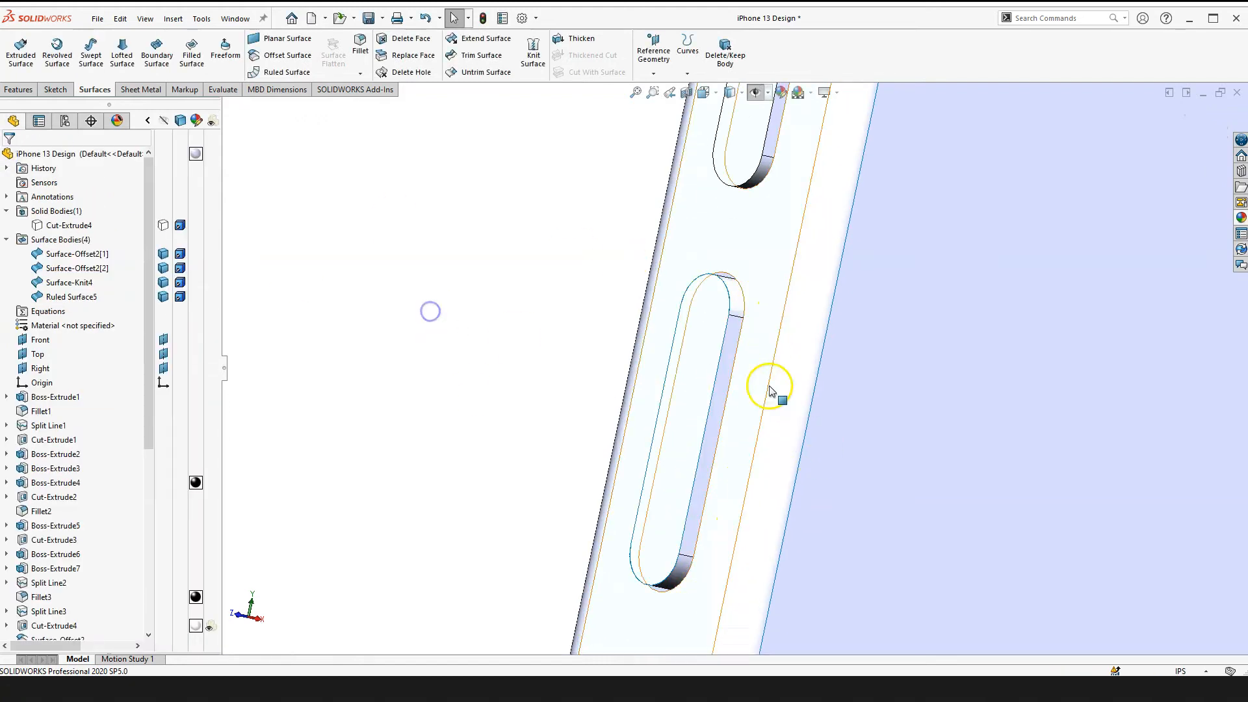
Step: Extend the case wall's open edge loop around the lowest side button by 0.02 in, using the Same surface type
{"action": "scroll", "coordinate": [741, 312], "scroll_direction": "down", "scroll_amount": 3}
{"action": "scroll", "coordinate": [407, 334], "scroll_direction": "up", "scroll_amount": 3}
{"action": "mouse_move", "coordinate": [730, 371]}
{"action": "middle_mouse_down"}
{"action": "mouse_move", "coordinate": [805, 379]}
{"action": "mouse_move", "coordinate": [684, 319]}
{"action": "mouse_move", "coordinate": [756, 372]}
{"action": "mouse_move", "coordinate": [705, 339]}
{"action": "mouse_move", "coordinate": [717, 357]}
{"action": "middle_mouse_up"}
{"action": "scroll", "coordinate": [715, 352], "scroll_direction": "down", "scroll_amount": 2}
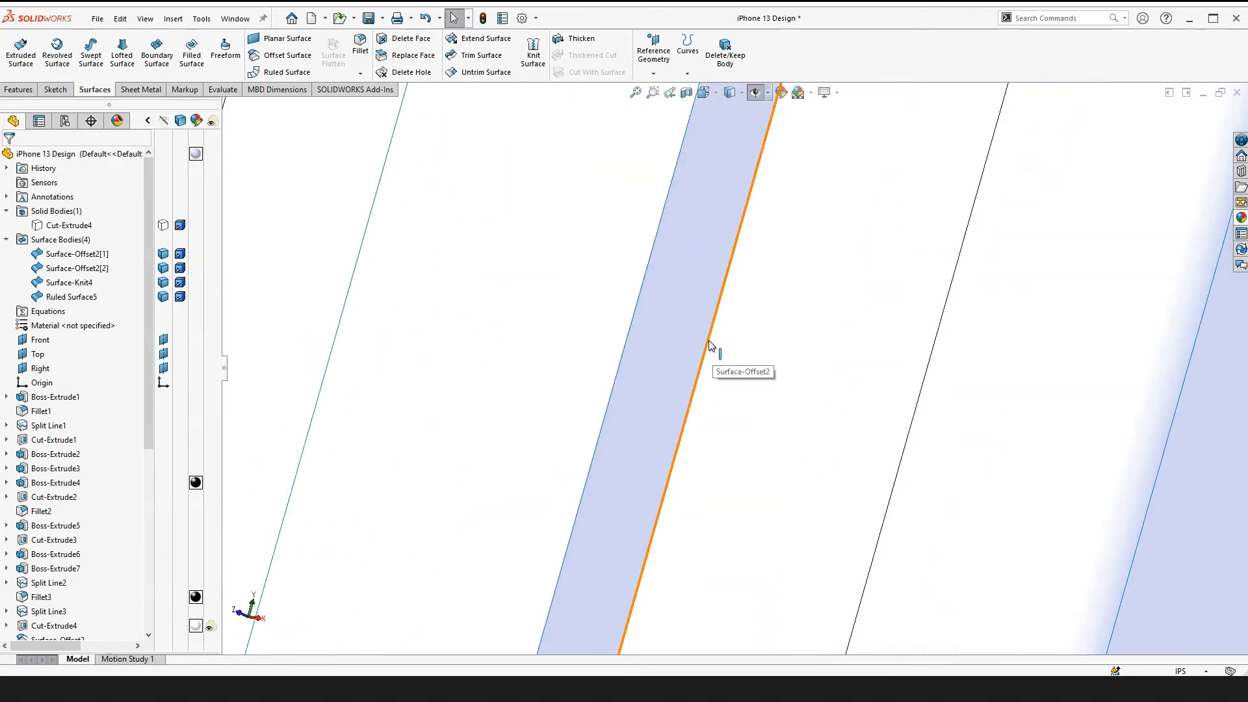
{"action": "right_click", "coordinate": [710, 345]}
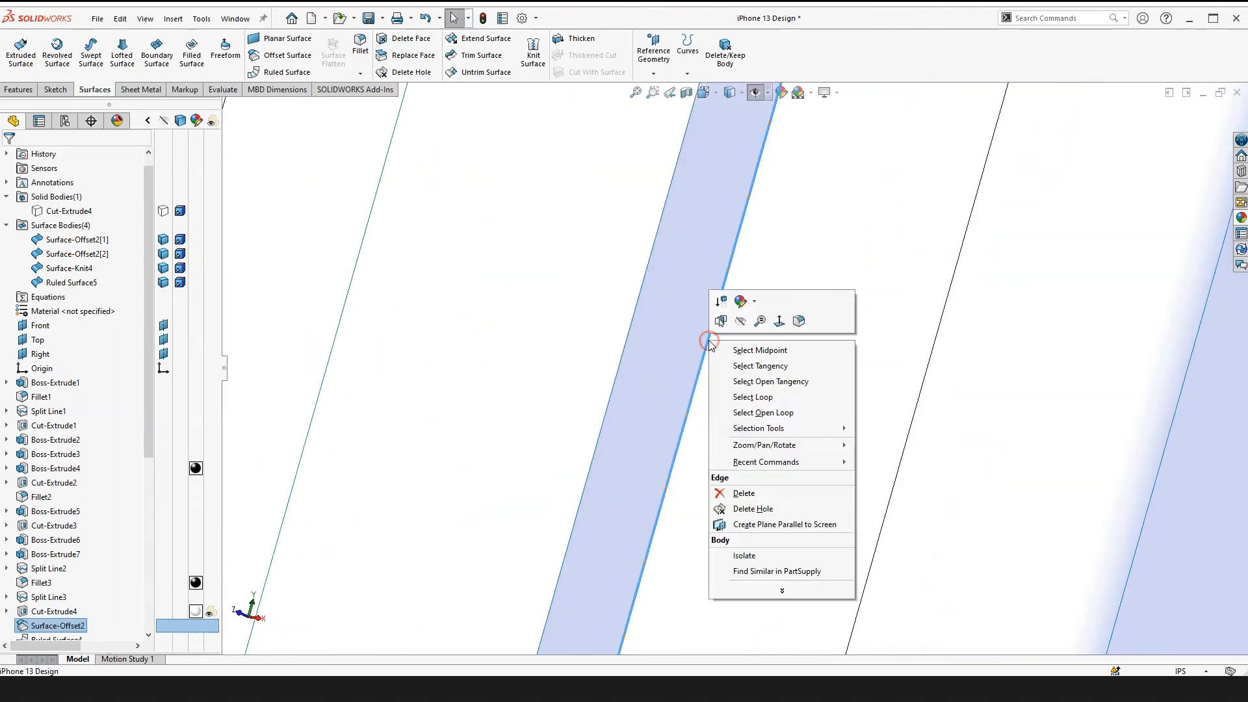
{"action": "left_click", "coordinate": [792, 413]}
{"action": "scroll", "coordinate": [808, 418], "scroll_direction": "up", "scroll_amount": 5}
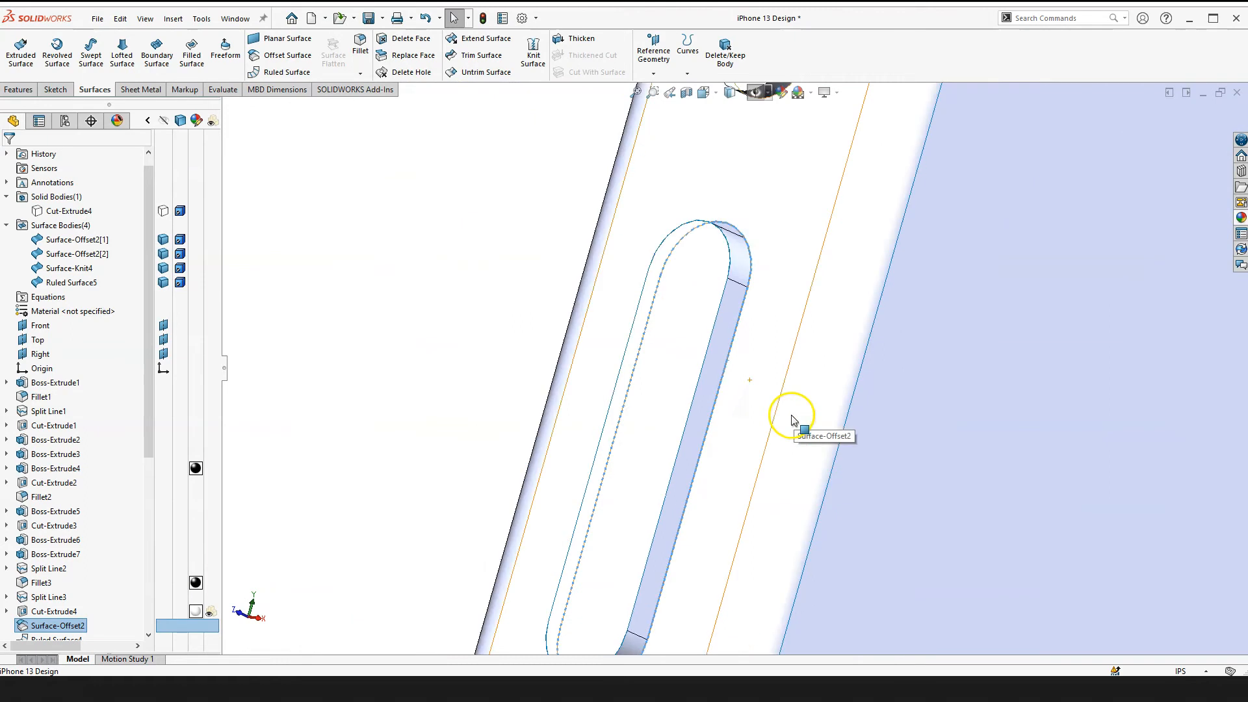
{"action": "left_click", "coordinate": [480, 43]}
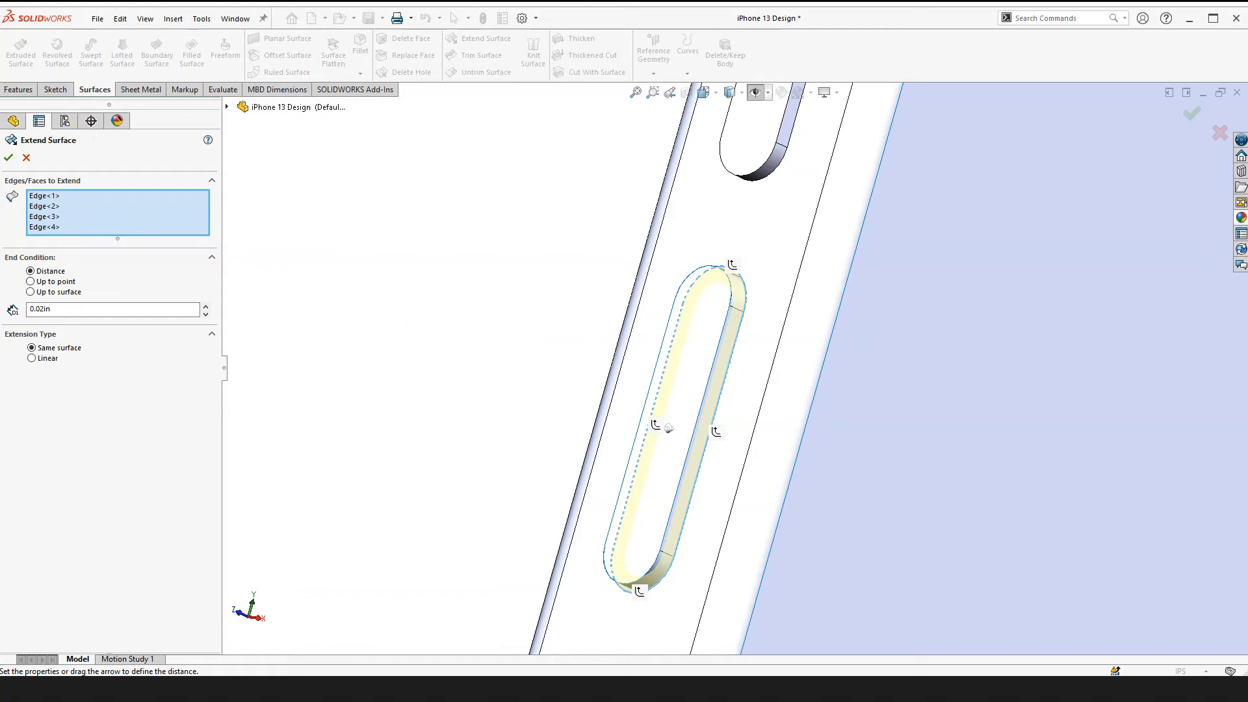
{"action": "scroll", "coordinate": [741, 416], "scroll_direction": "down", "scroll_amount": 3}
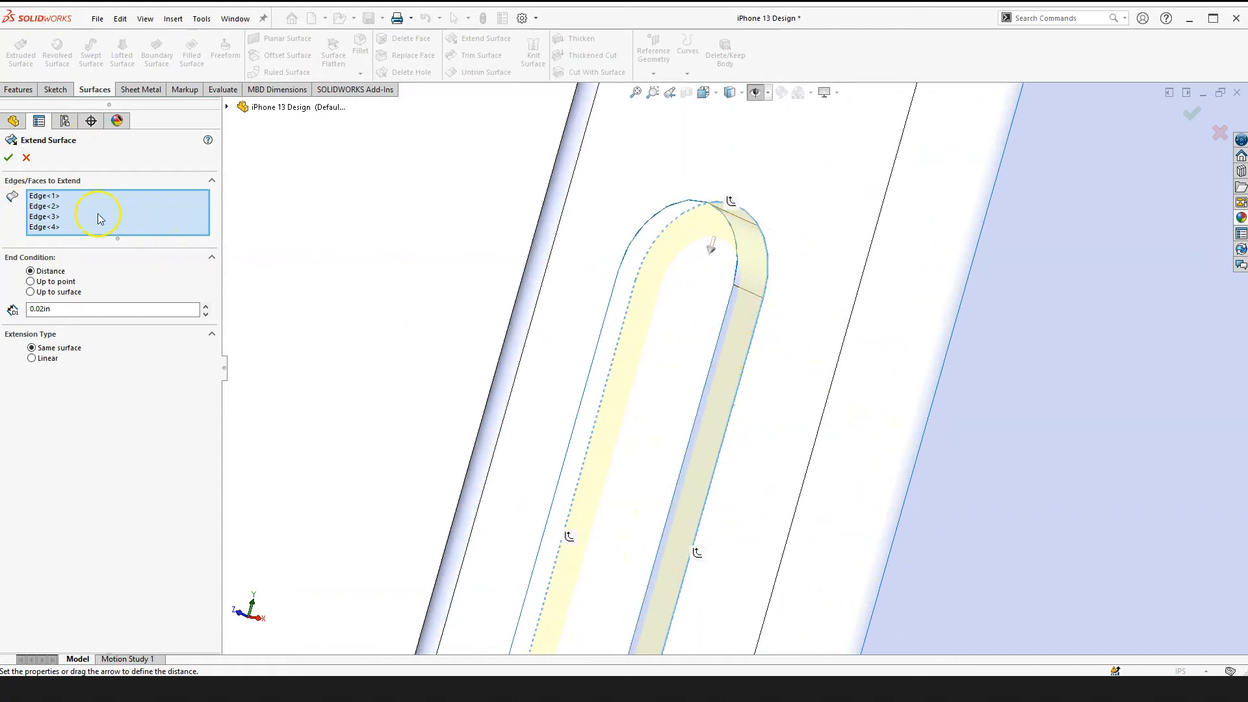
{"action": "left_click", "coordinate": [9, 158]}
{"action": "scroll", "coordinate": [605, 358], "scroll_direction": "up", "scroll_amount": 3}
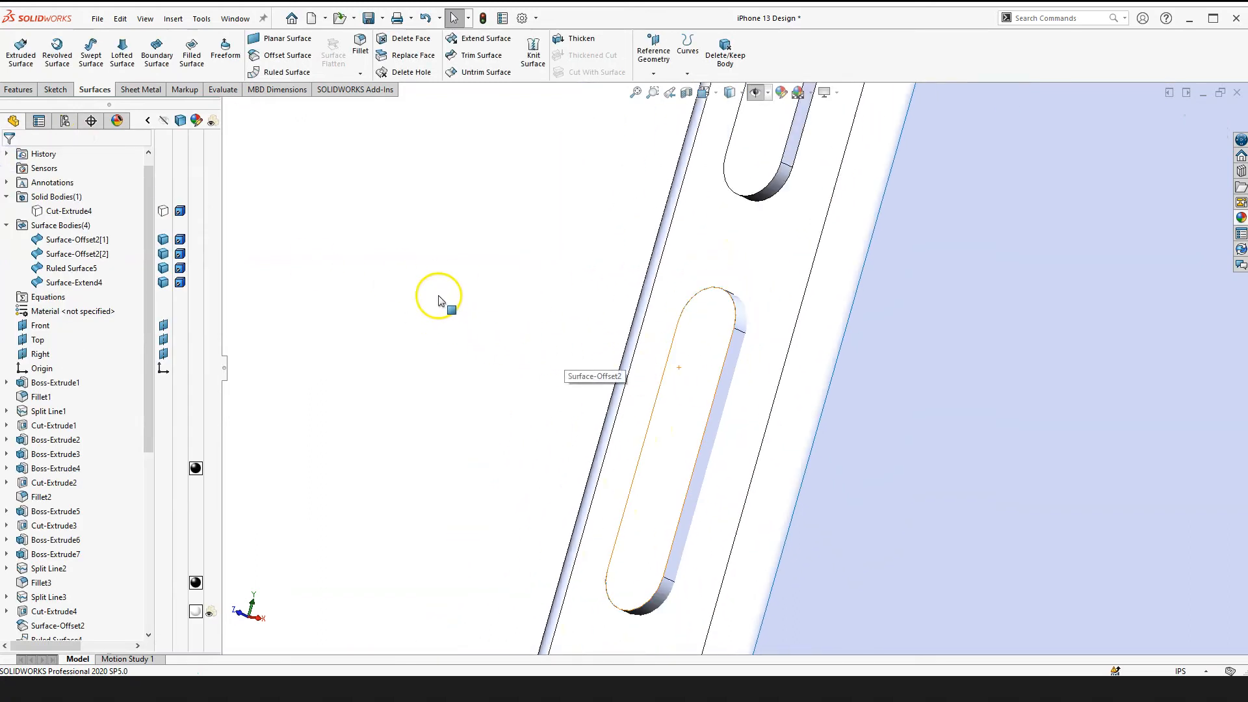
Step: Trim Surface-Extend4 with Ruled Surface5 as the trim tool, removing the strip inside the lowest button's opening
{"action": "mouse_move", "coordinate": [510, 293]}
{"action": "middle_mouse_down"}
{"action": "mouse_move", "coordinate": [677, 228]}
{"action": "mouse_move", "coordinate": [869, 399]}
{"action": "mouse_move", "coordinate": [744, 299]}
{"action": "mouse_move", "coordinate": [758, 386]}
{"action": "mouse_move", "coordinate": [760, 357]}
{"action": "mouse_move", "coordinate": [688, 311]}
{"action": "middle_mouse_up"}
{"action": "left_click", "coordinate": [543, 151]}
{"action": "left_click", "coordinate": [482, 56]}
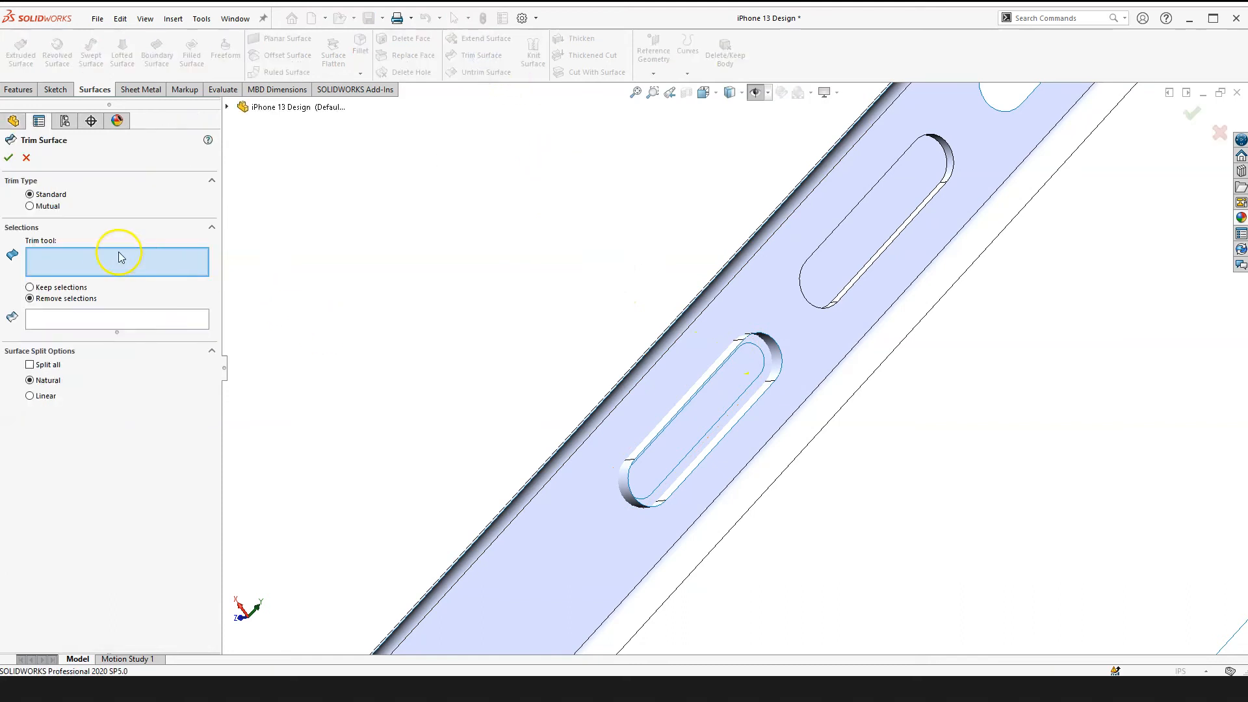
{"action": "scroll", "coordinate": [711, 479], "scroll_direction": "down", "scroll_amount": 3}
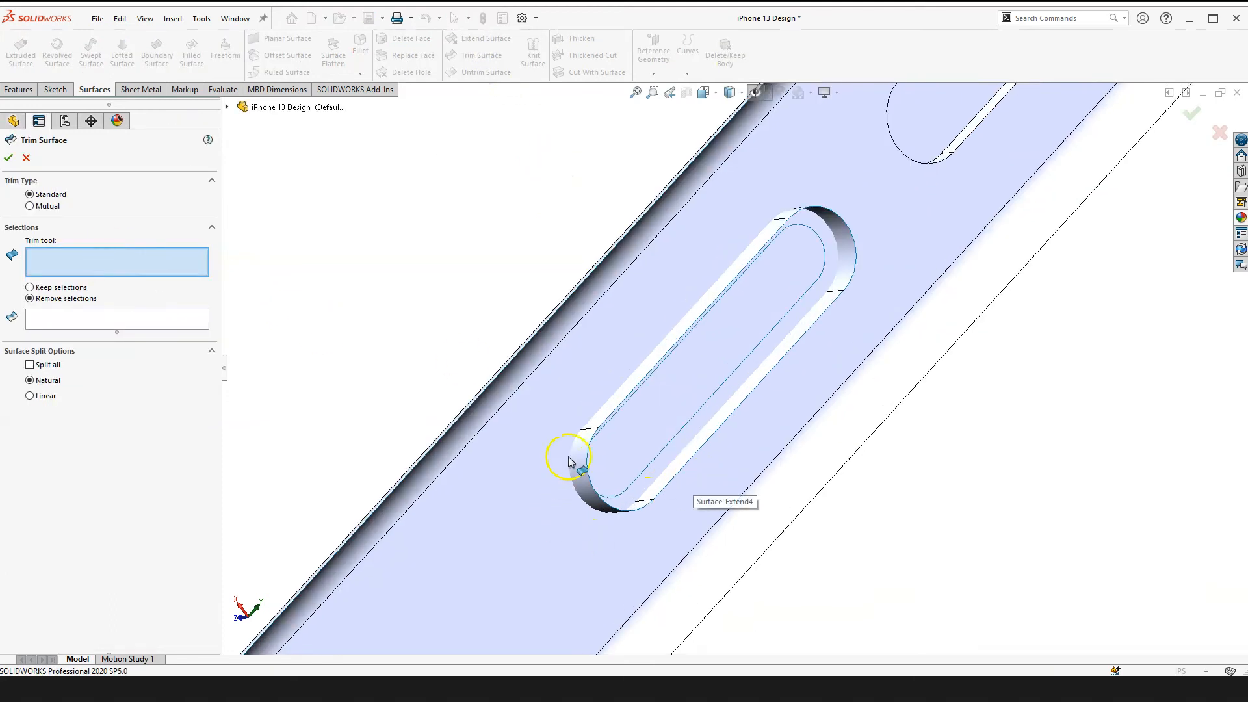
{"action": "left_click", "coordinate": [582, 469]}
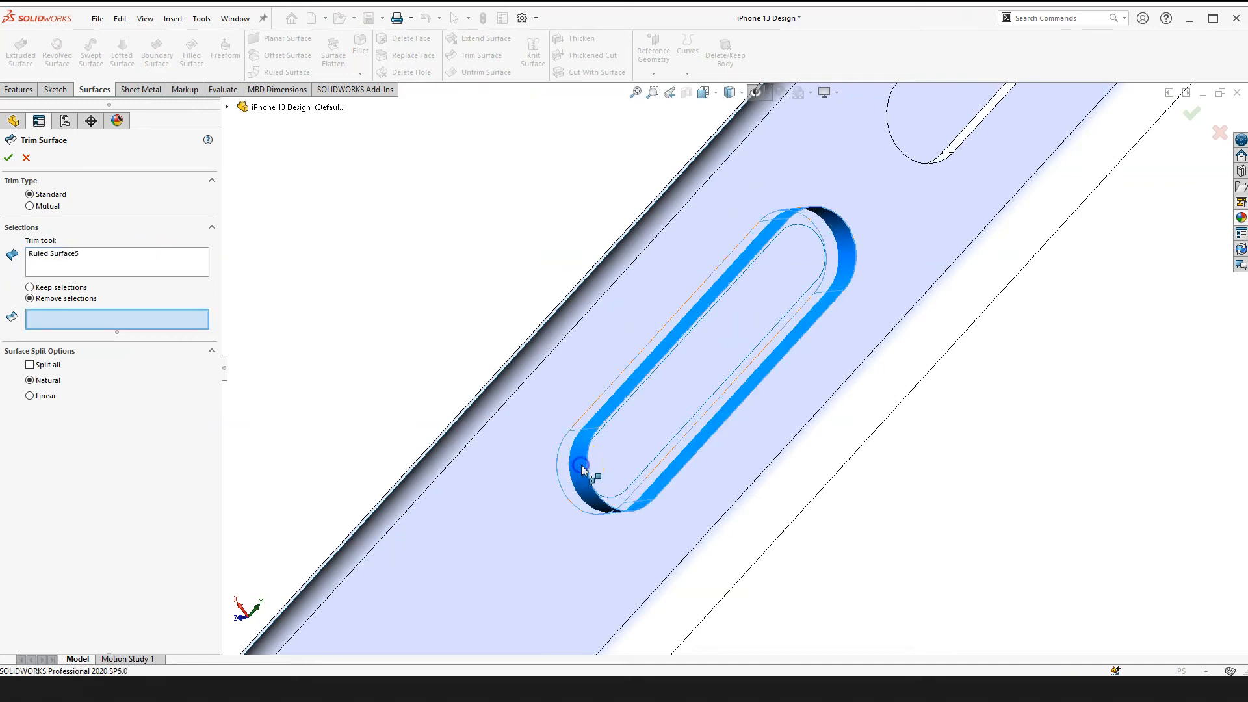
{"action": "scroll", "coordinate": [801, 325], "scroll_direction": "down", "scroll_amount": 3}
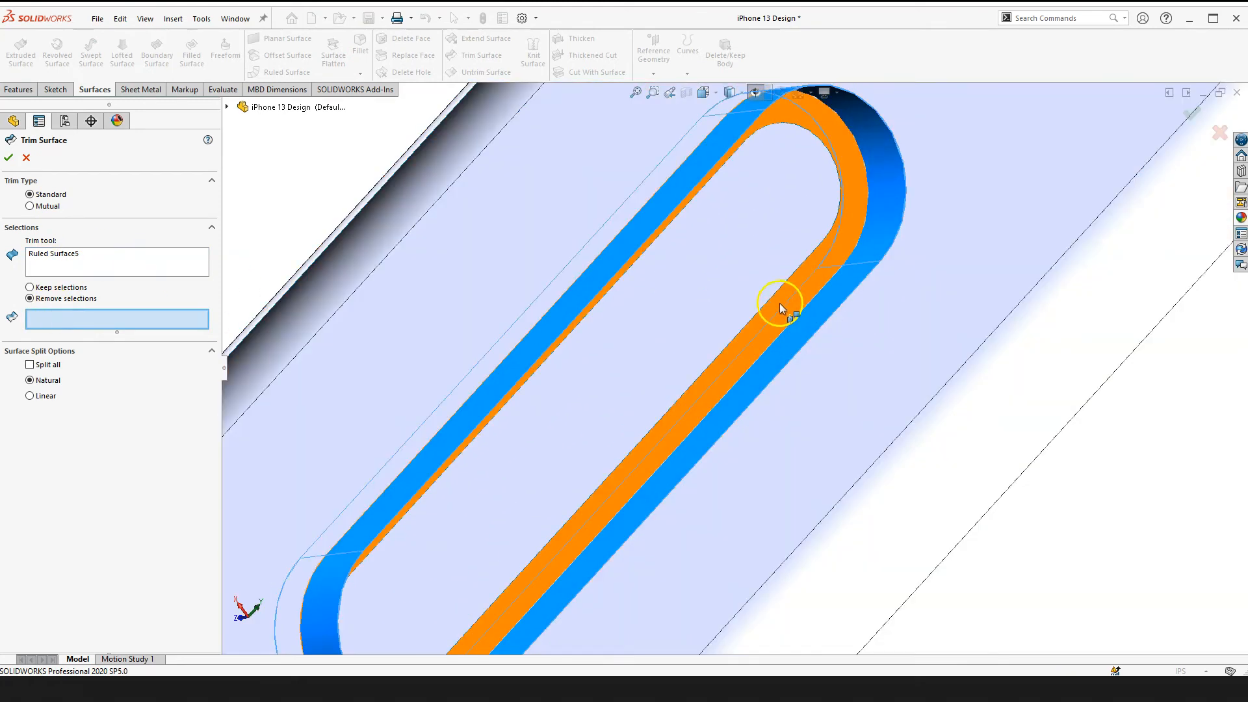
{"action": "left_click", "coordinate": [786, 295]}
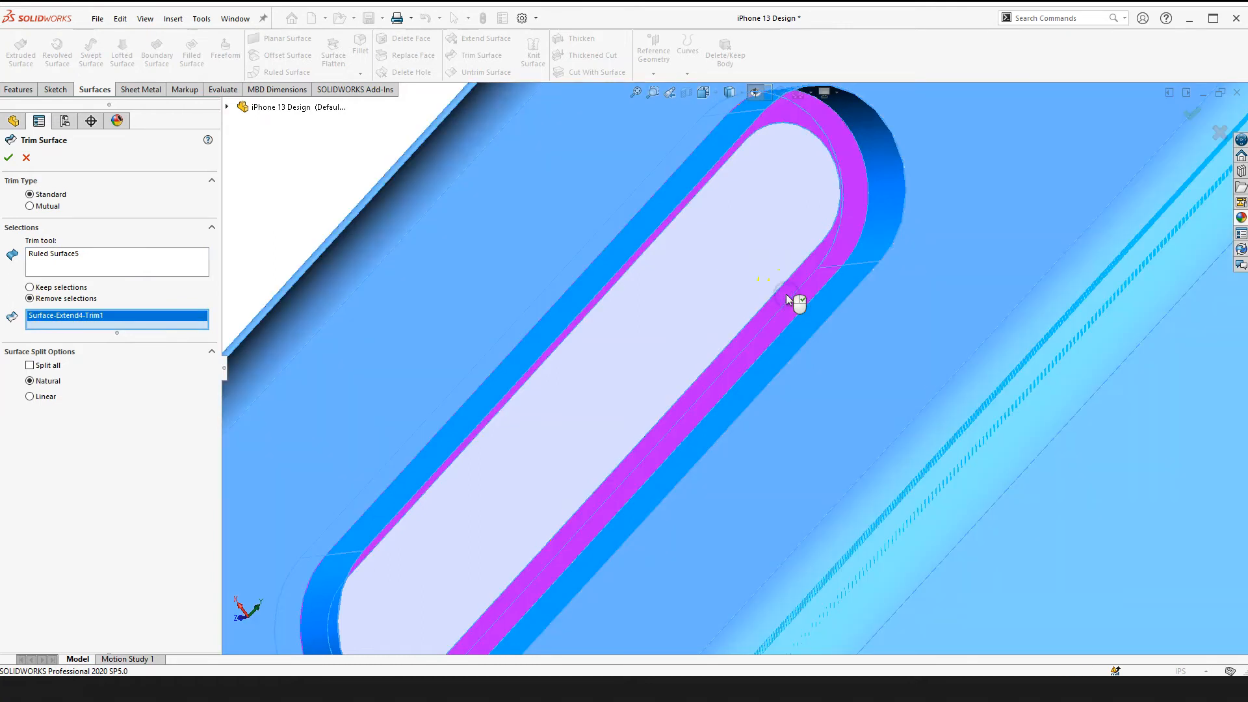
{"action": "right_click", "coordinate": [786, 298]}
{"action": "scroll", "coordinate": [830, 314], "scroll_direction": "up", "scroll_amount": 5}
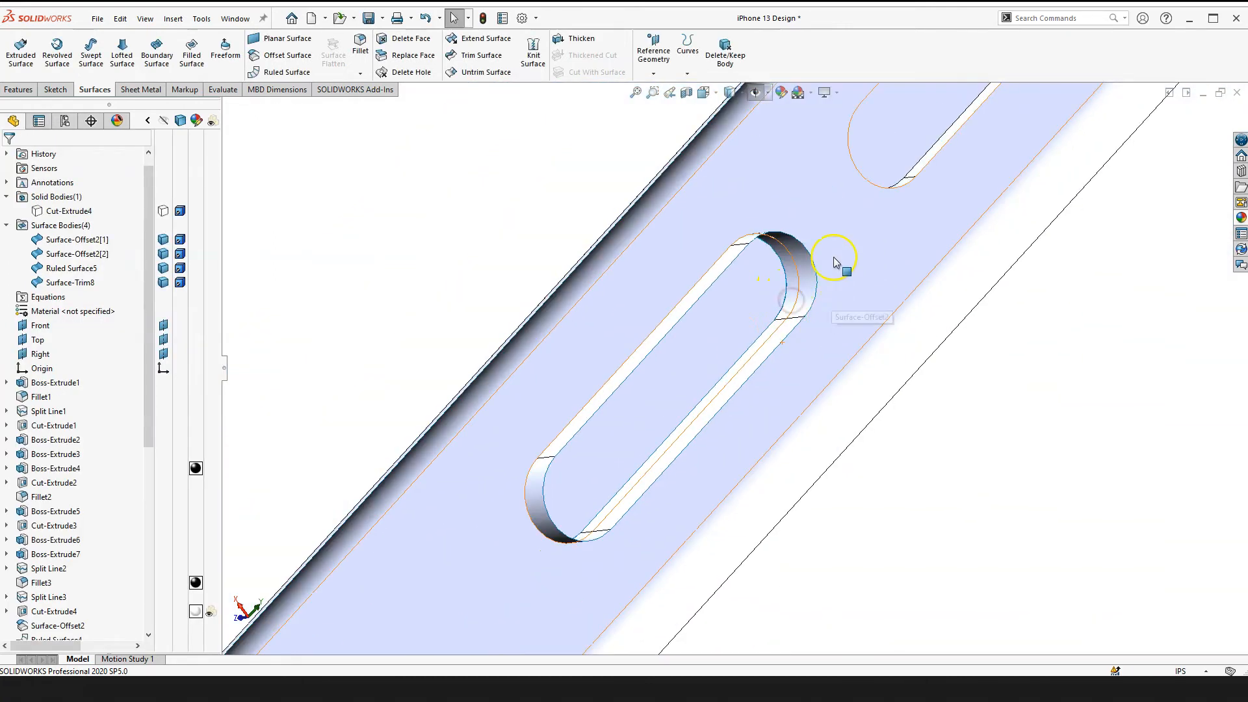
Step: Trim the button's ruled surface with Surface-Trim8 as the trim tool, removing the band that protrudes past the case wall's inner side
{"action": "left_click", "coordinate": [471, 55]}
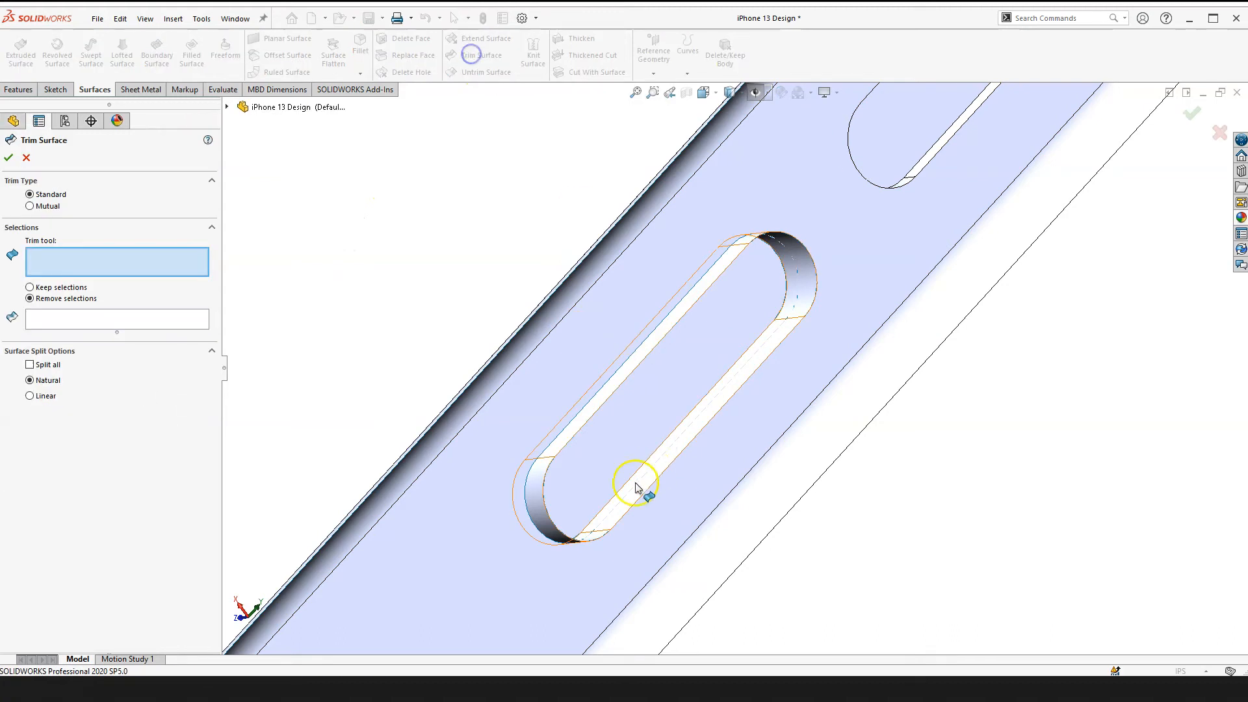
{"action": "left_click", "coordinate": [429, 528]}
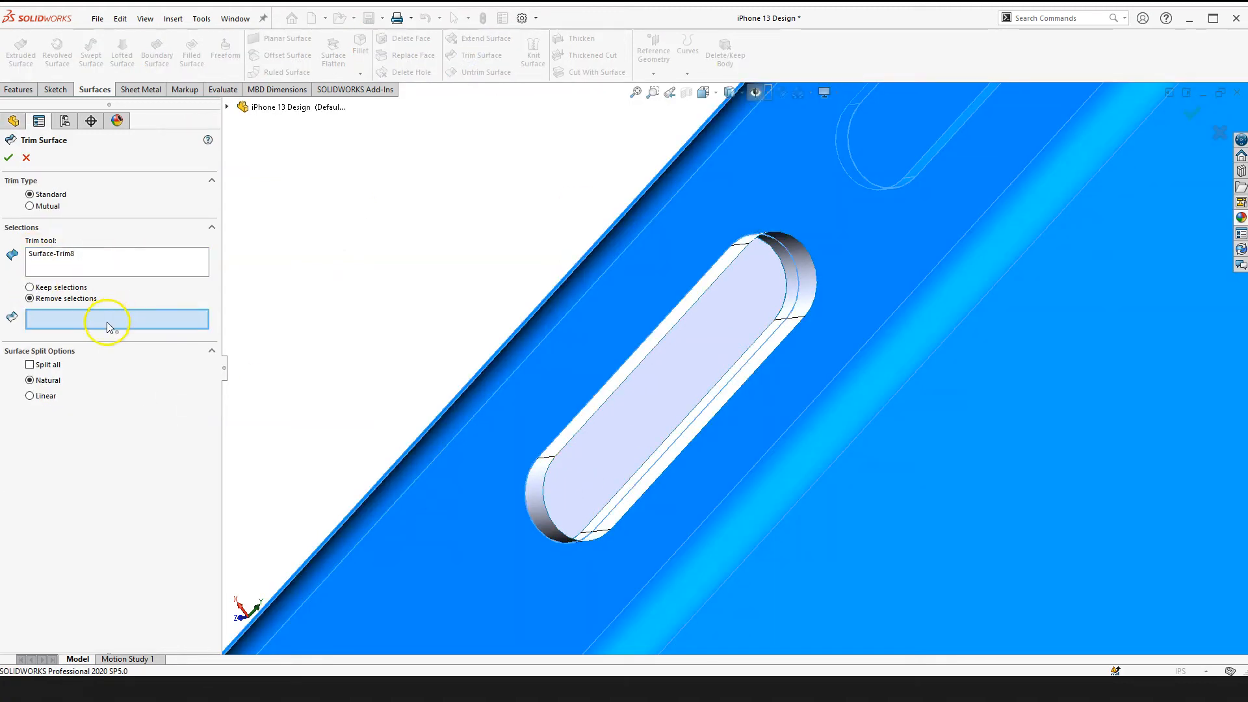
{"action": "scroll", "coordinate": [581, 468], "scroll_direction": "down", "scroll_amount": 3}
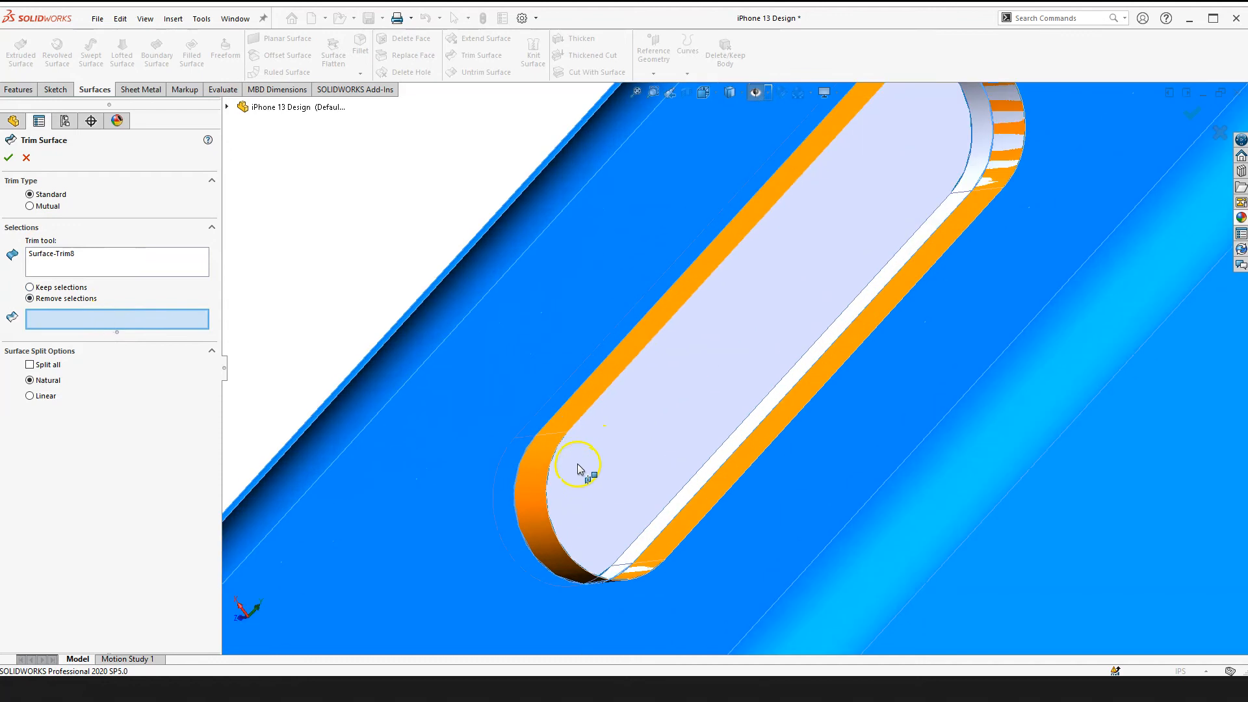
{"action": "left_click", "coordinate": [538, 489]}
{"action": "key", "text": "Return"}
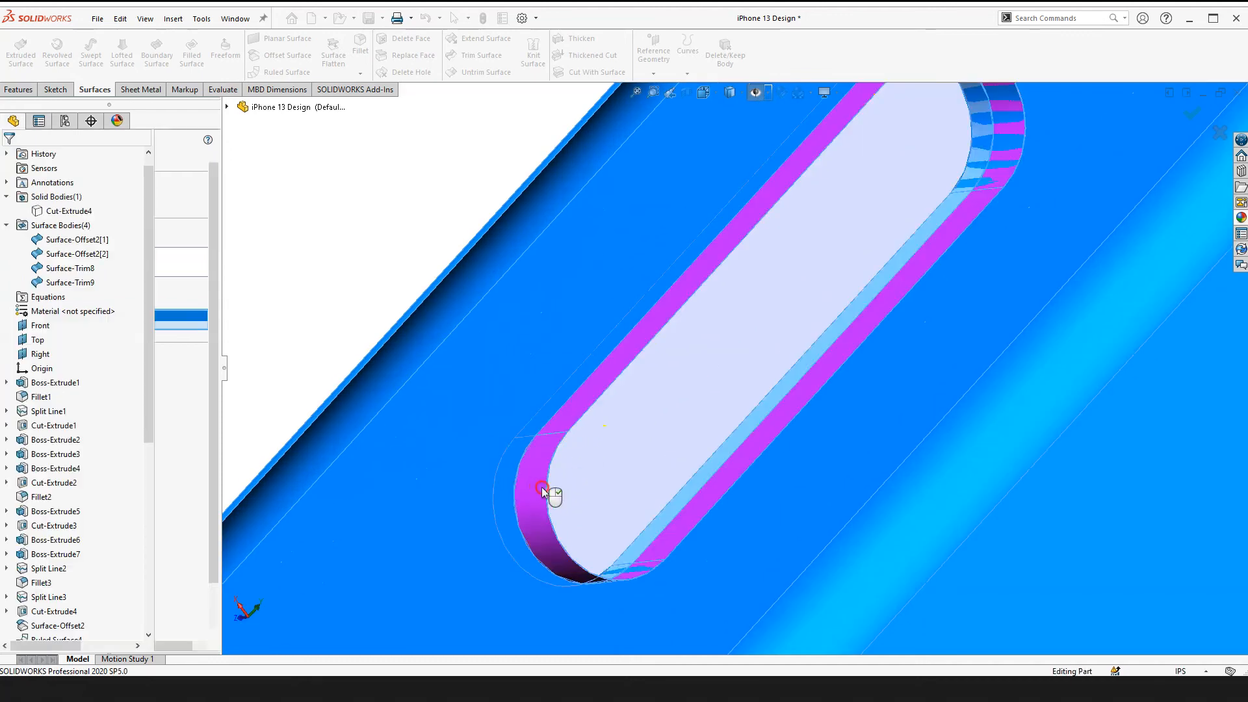
{"action": "scroll", "coordinate": [607, 509], "scroll_direction": "up", "scroll_amount": 5}
{"action": "left_click", "coordinate": [520, 271]}
{"action": "left_click", "coordinate": [522, 396]}
Step: Create a 0.05 in ruled surface normal to the opposite side button's face edge loop, reversed toward the case wall
{"action": "scroll", "coordinate": [780, 323], "scroll_direction": "down", "scroll_amount": 4}
{"action": "middle_click_drag", "start_coordinate": [742, 338], "coordinate": [752, 269]}
{"action": "middle_click_drag", "start_coordinate": [746, 320], "coordinate": [903, 454]}
{"action": "scroll", "coordinate": [731, 390], "scroll_direction": "up", "scroll_amount": 6}
{"action": "scroll", "coordinate": [958, 362], "scroll_direction": "down", "scroll_amount": 6}
{"action": "middle_click_drag", "start_coordinate": [883, 312], "coordinate": [811, 384]}
{"action": "scroll", "coordinate": [870, 301], "scroll_direction": "down", "scroll_amount": 3}
{"action": "middle_click_drag", "start_coordinate": [870, 302], "coordinate": [772, 343]}
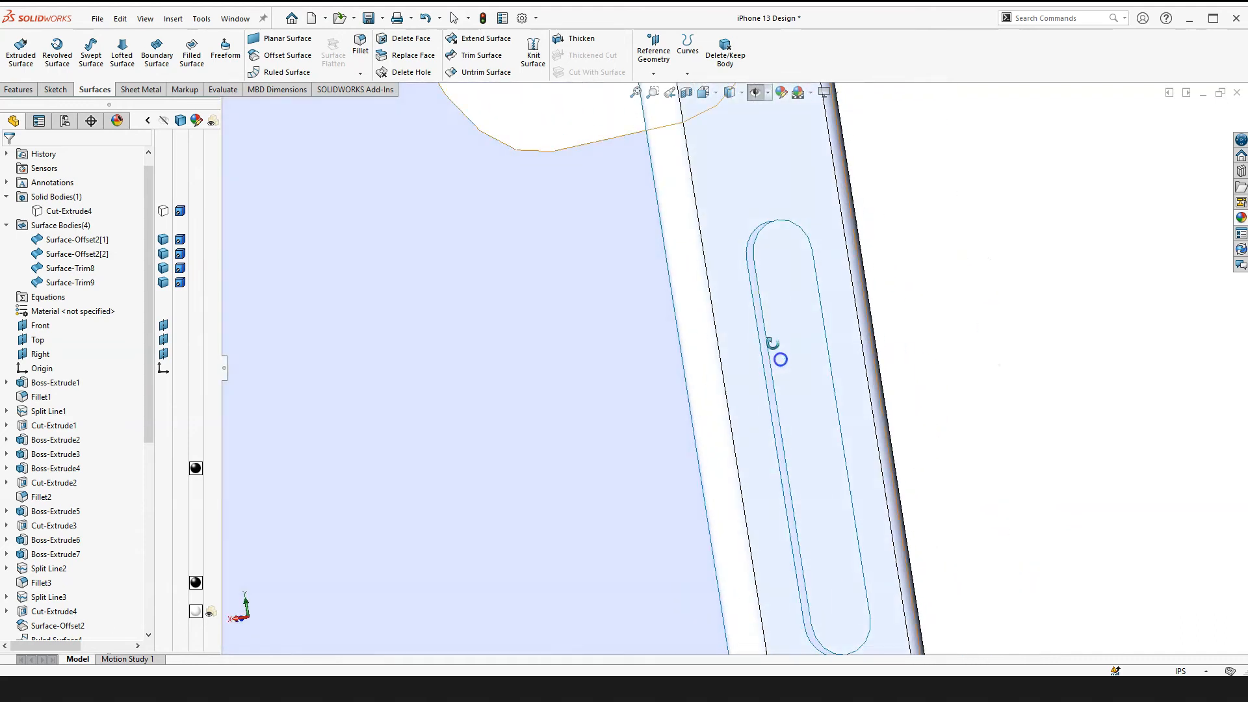
{"action": "left_click", "coordinate": [284, 72]}
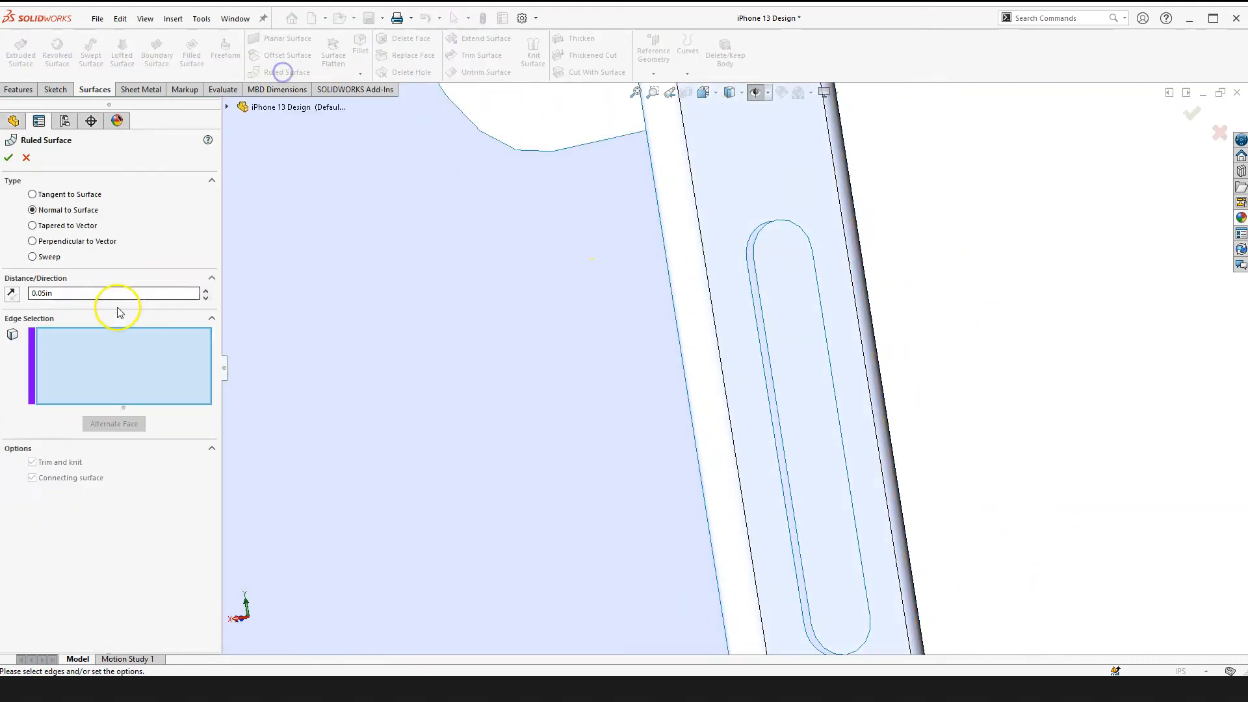
{"action": "right_click", "coordinate": [774, 390]}
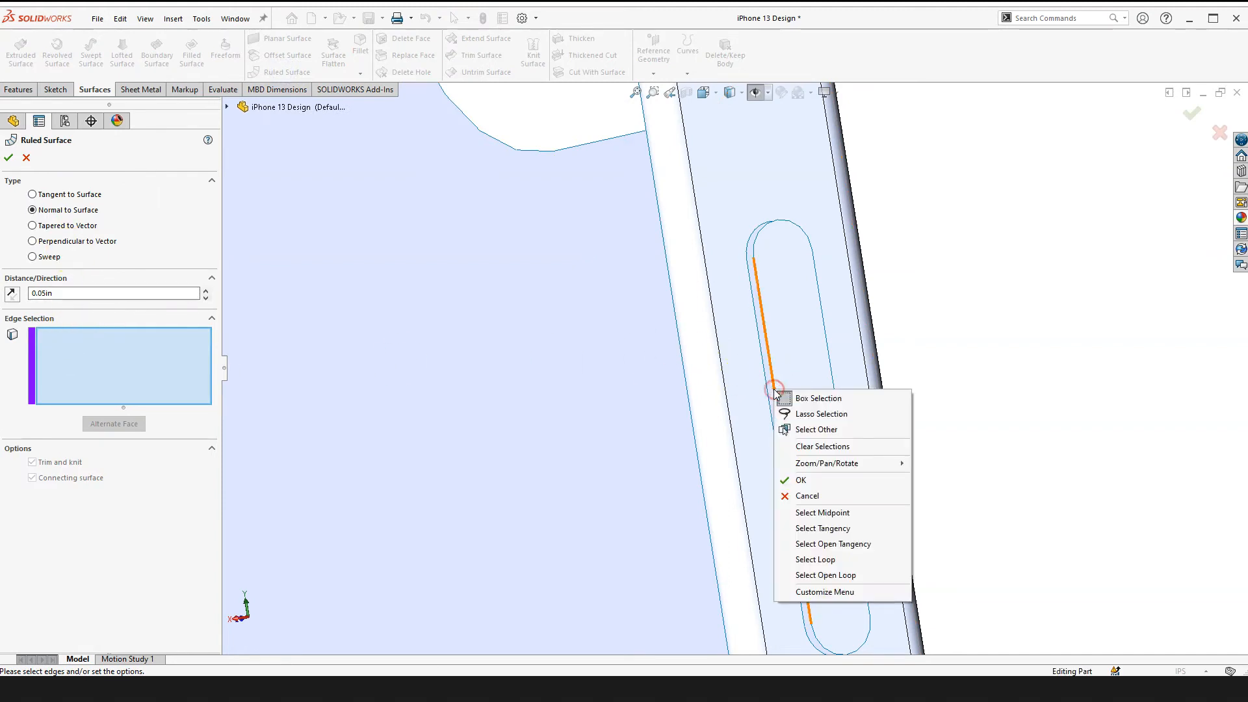
{"action": "left_click", "coordinate": [839, 576]}
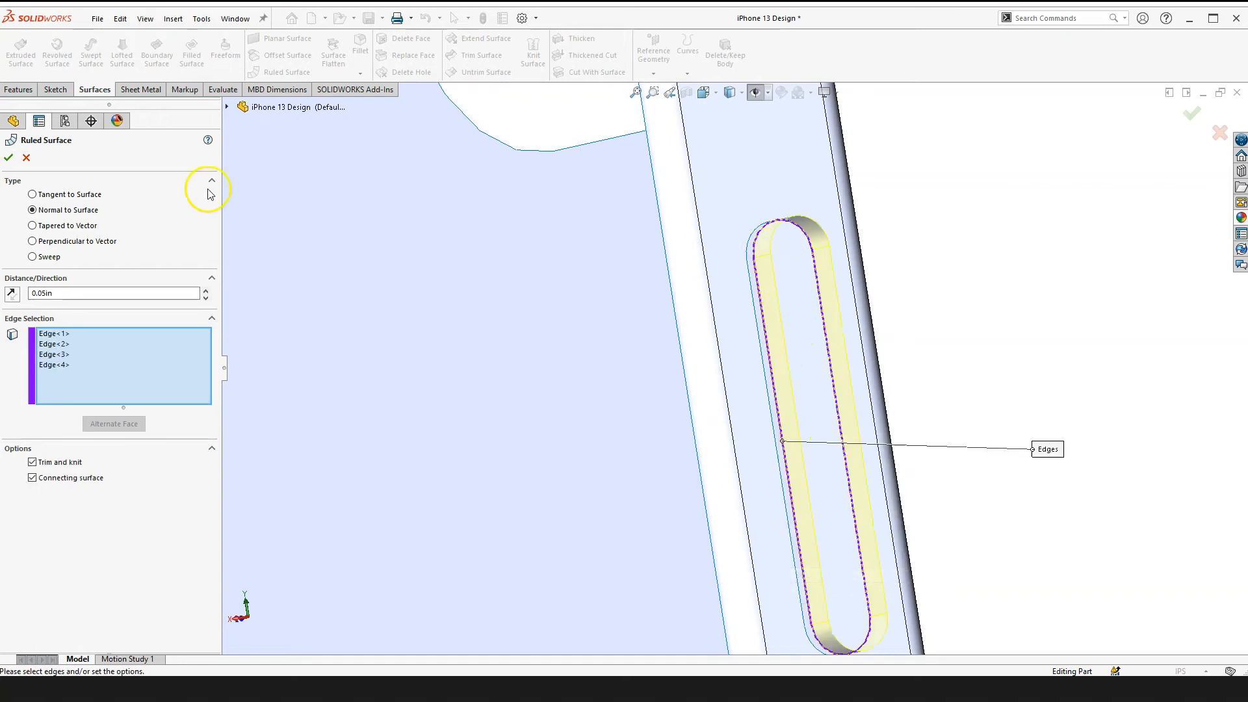
{"action": "left_click", "coordinate": [13, 293]}
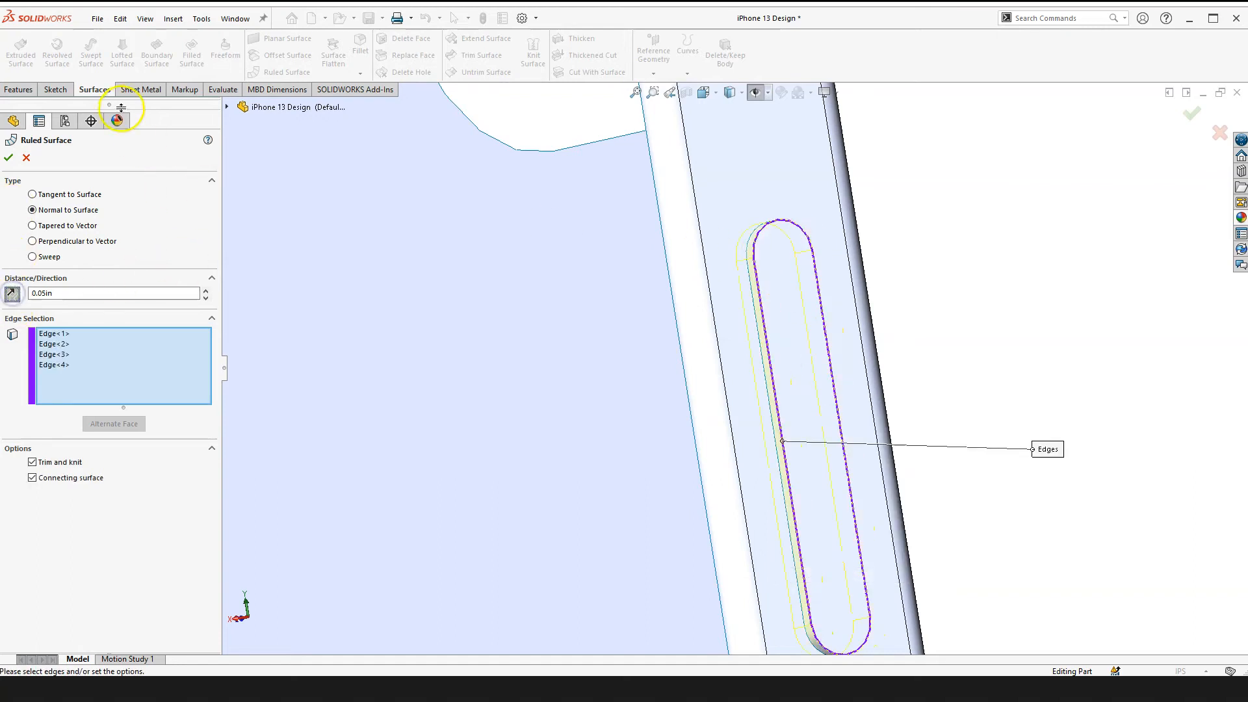
{"action": "left_click", "coordinate": [7, 160]}
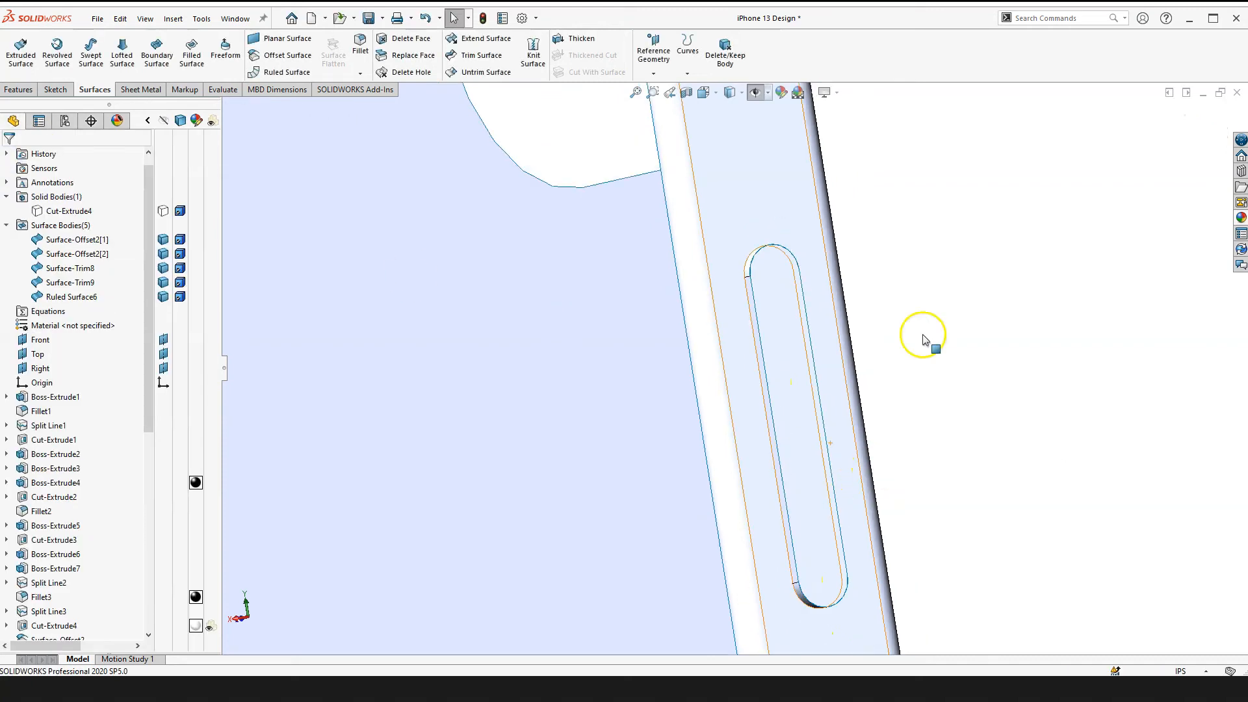
Step: Extend the case wall's open edge loop around the opposite side button's opening
{"action": "scroll", "coordinate": [755, 448], "scroll_direction": "down", "scroll_amount": 3}
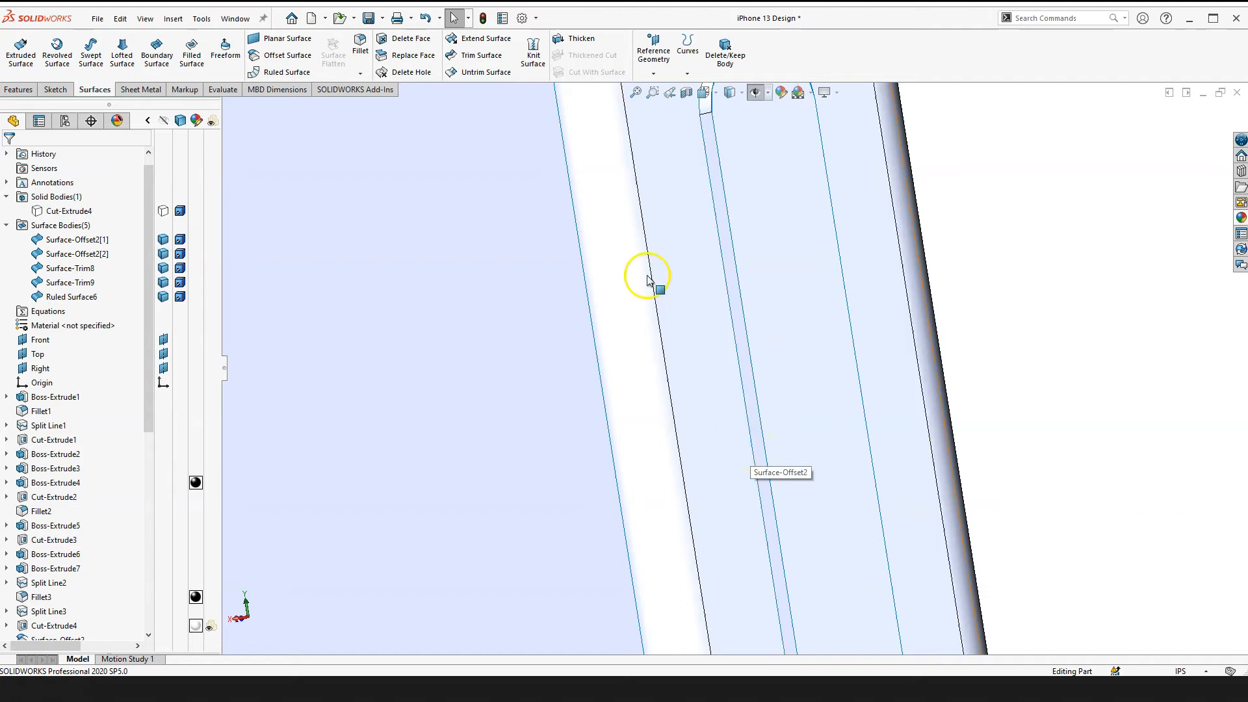
{"action": "scroll", "coordinate": [735, 397], "scroll_direction": "down", "scroll_amount": 2}
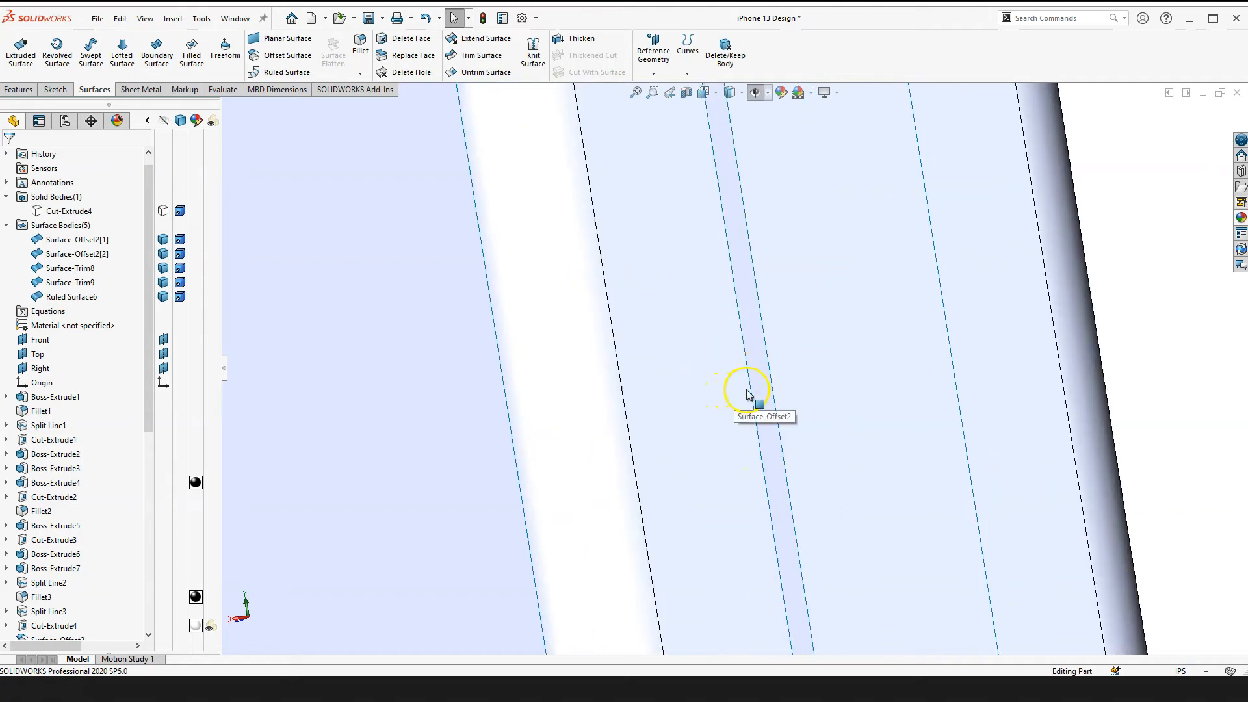
{"action": "right_click", "coordinate": [752, 396]}
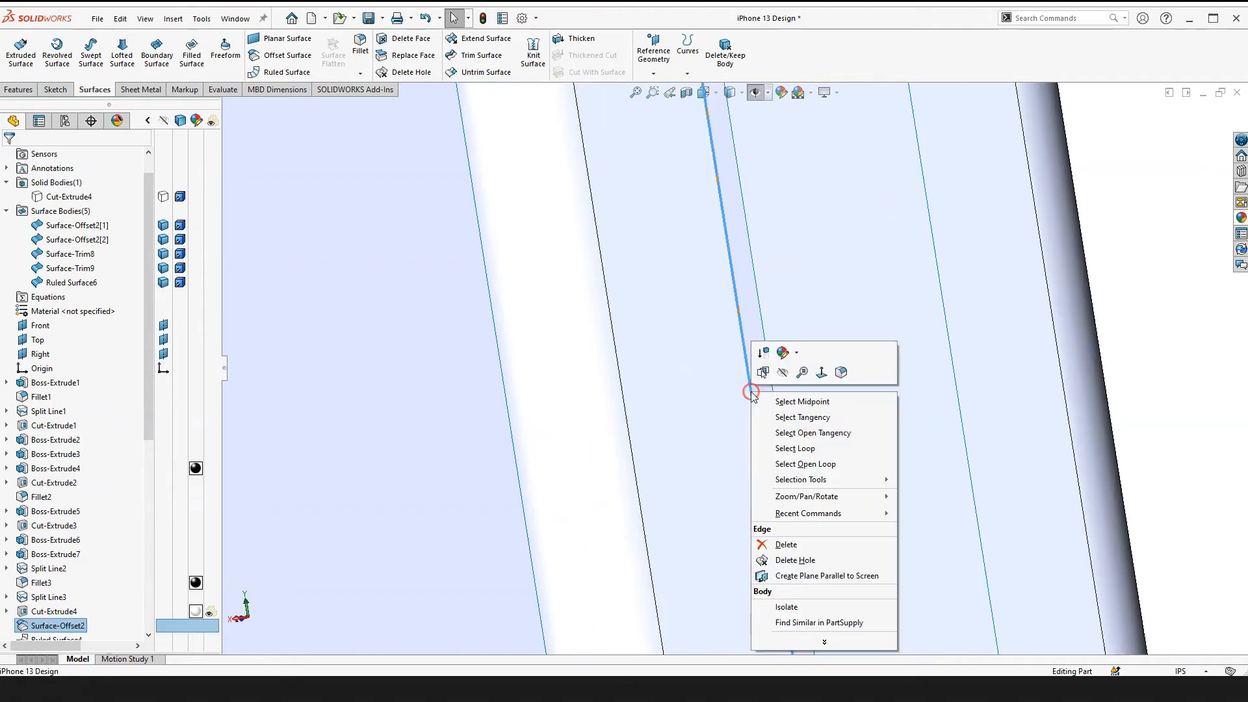
{"action": "left_click", "coordinate": [819, 468]}
{"action": "scroll", "coordinate": [822, 472], "scroll_direction": "up", "scroll_amount": 5}
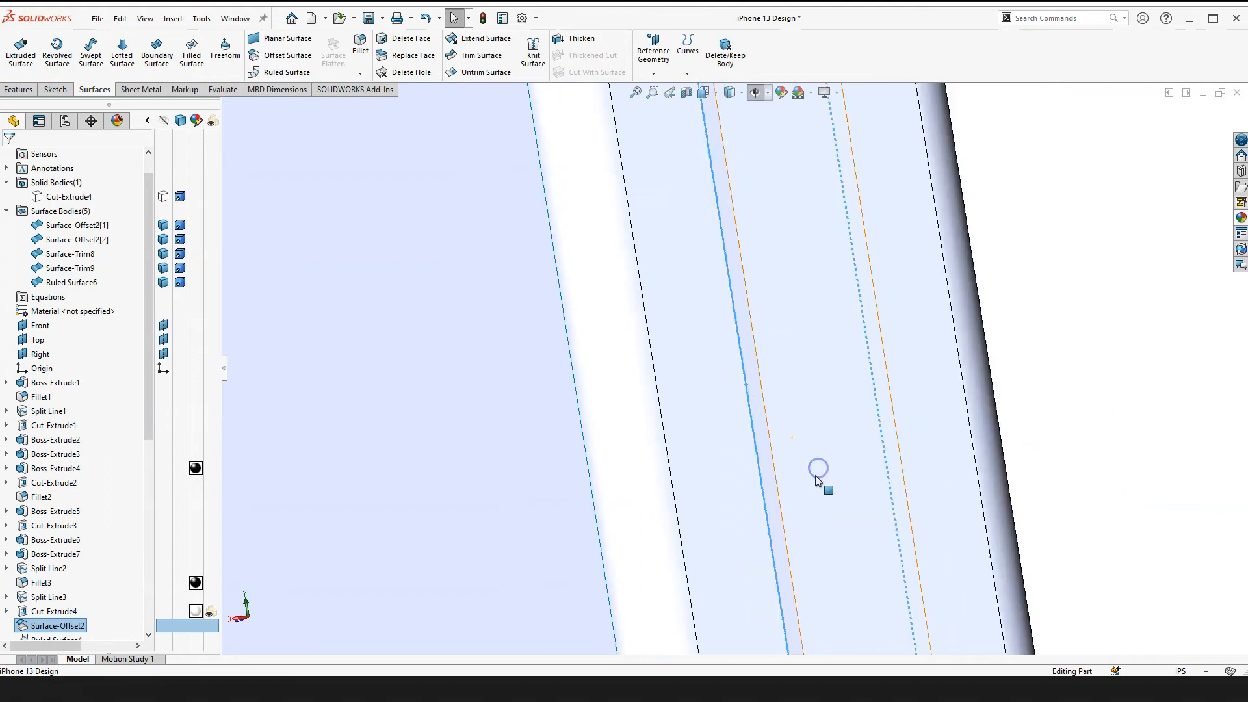
{"action": "left_click", "coordinate": [472, 43]}
{"action": "left_click", "coordinate": [8, 160]}
Step: Trim the extended case wall with Ruled Surface6 as the trim tool, removing the strip inside the opposite button's opening
{"action": "scroll", "coordinate": [967, 362], "scroll_direction": "up", "scroll_amount": 3}
{"action": "scroll", "coordinate": [910, 506], "scroll_direction": "down", "scroll_amount": 3}
{"action": "middle_click_drag", "start_coordinate": [947, 505], "coordinate": [847, 331]}
{"action": "scroll", "coordinate": [713, 254], "scroll_direction": "down", "scroll_amount": 4}
{"action": "middle_click_drag", "start_coordinate": [714, 254], "coordinate": [677, 277]}
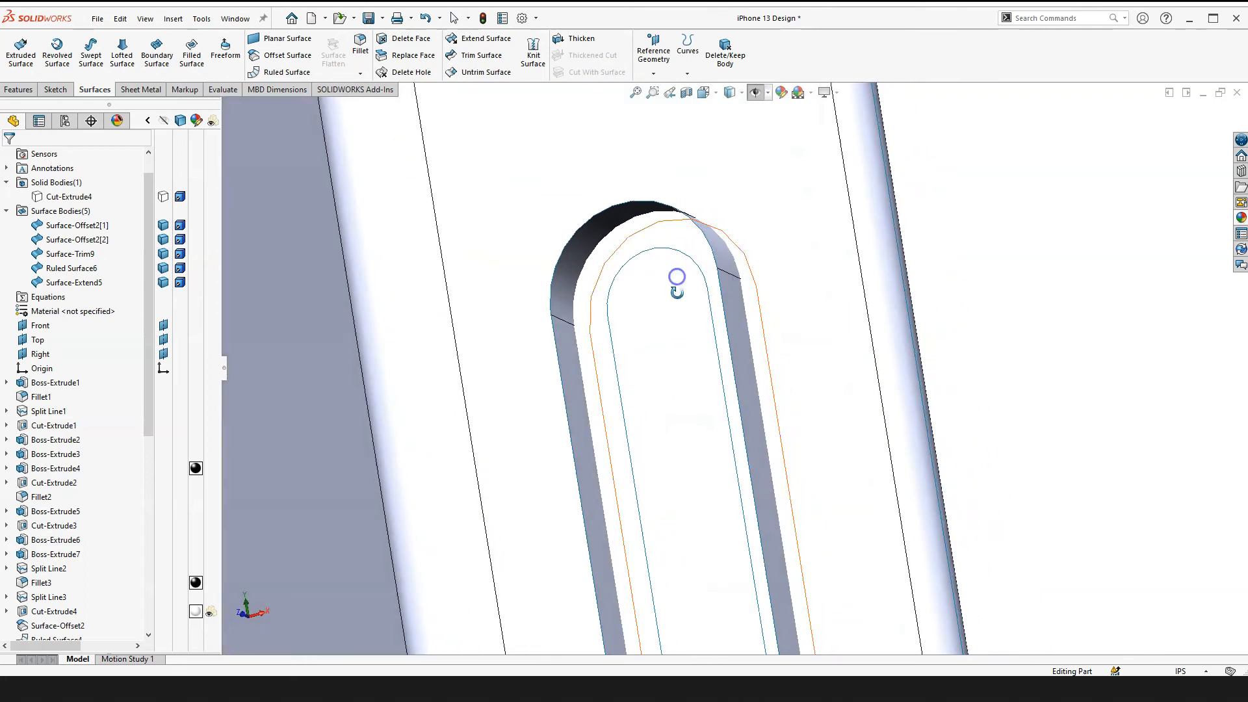
{"action": "left_click", "coordinate": [469, 54]}
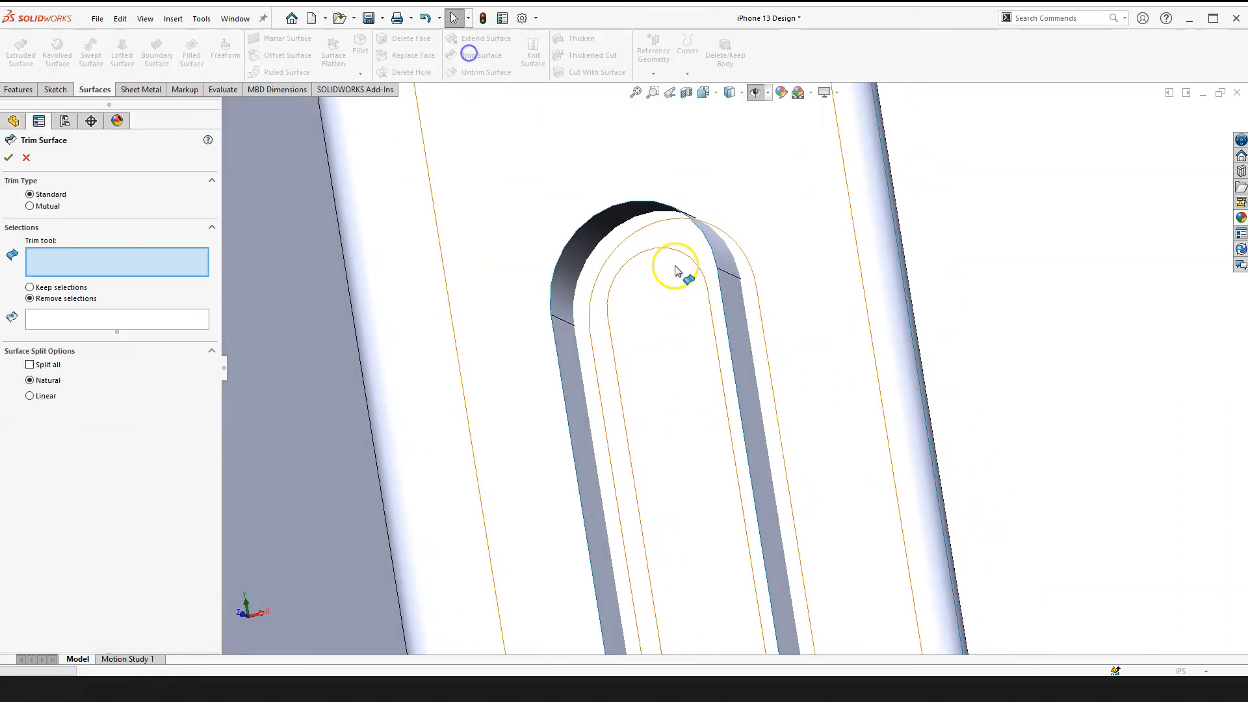
{"action": "left_click", "coordinate": [720, 257]}
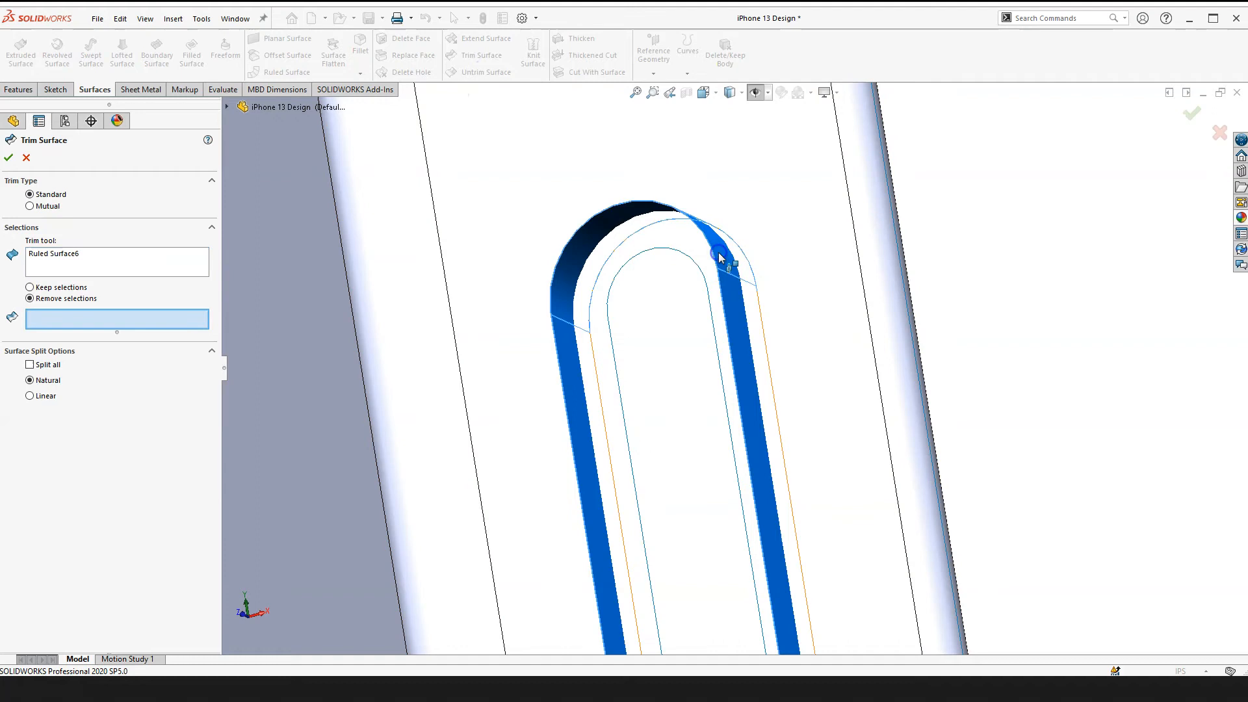
{"action": "left_click", "coordinate": [583, 296]}
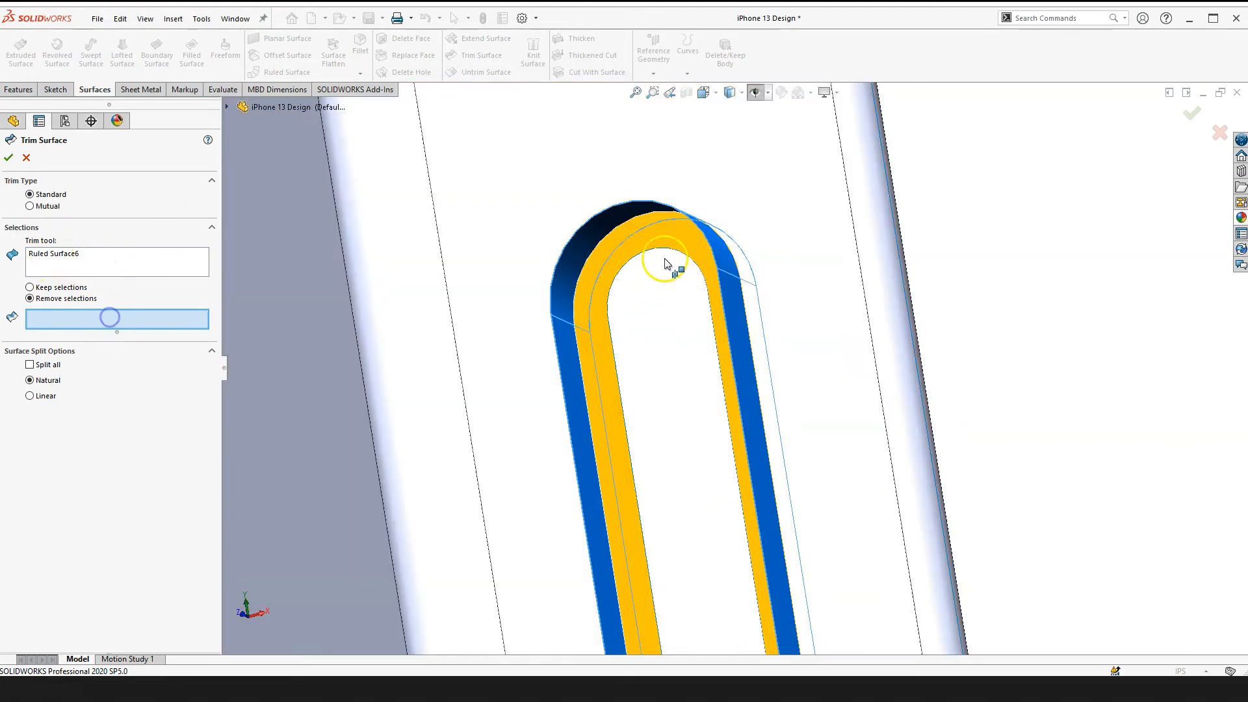
{"action": "left_click", "coordinate": [670, 241]}
{"action": "key", "text": "Return"}
{"action": "scroll", "coordinate": [711, 329], "scroll_direction": "up", "scroll_amount": 3}
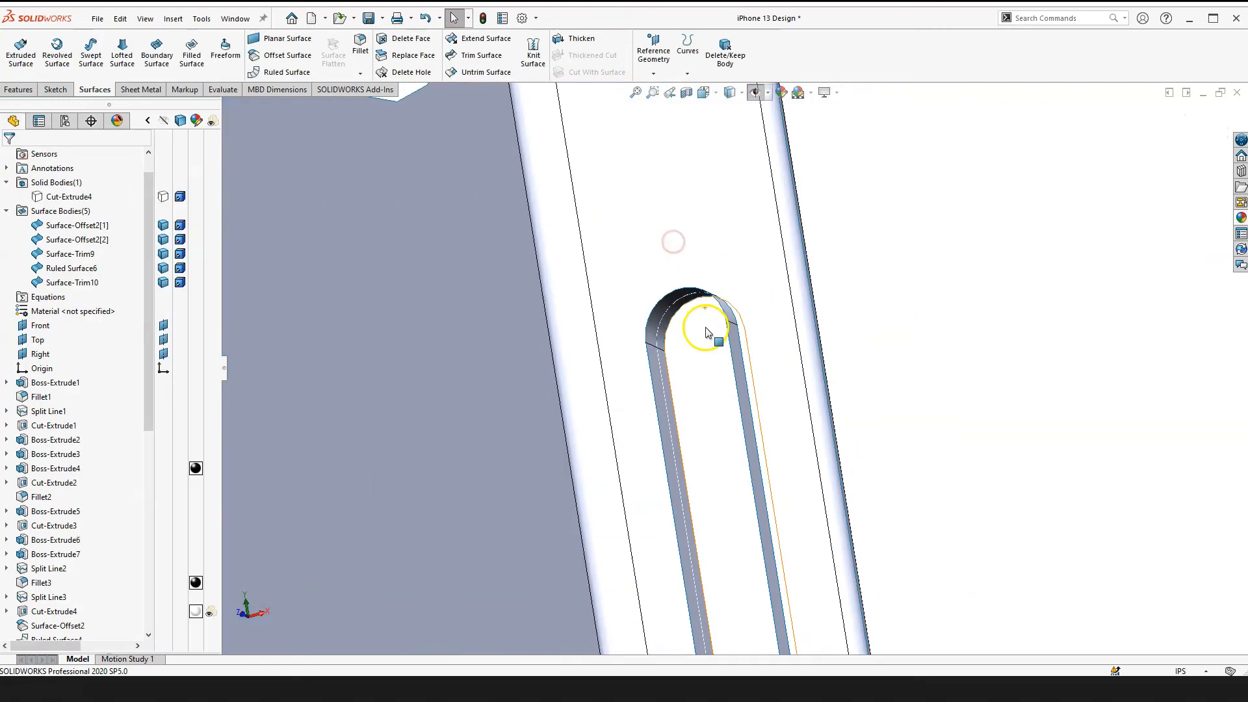
{"action": "left_click", "coordinate": [491, 57]}
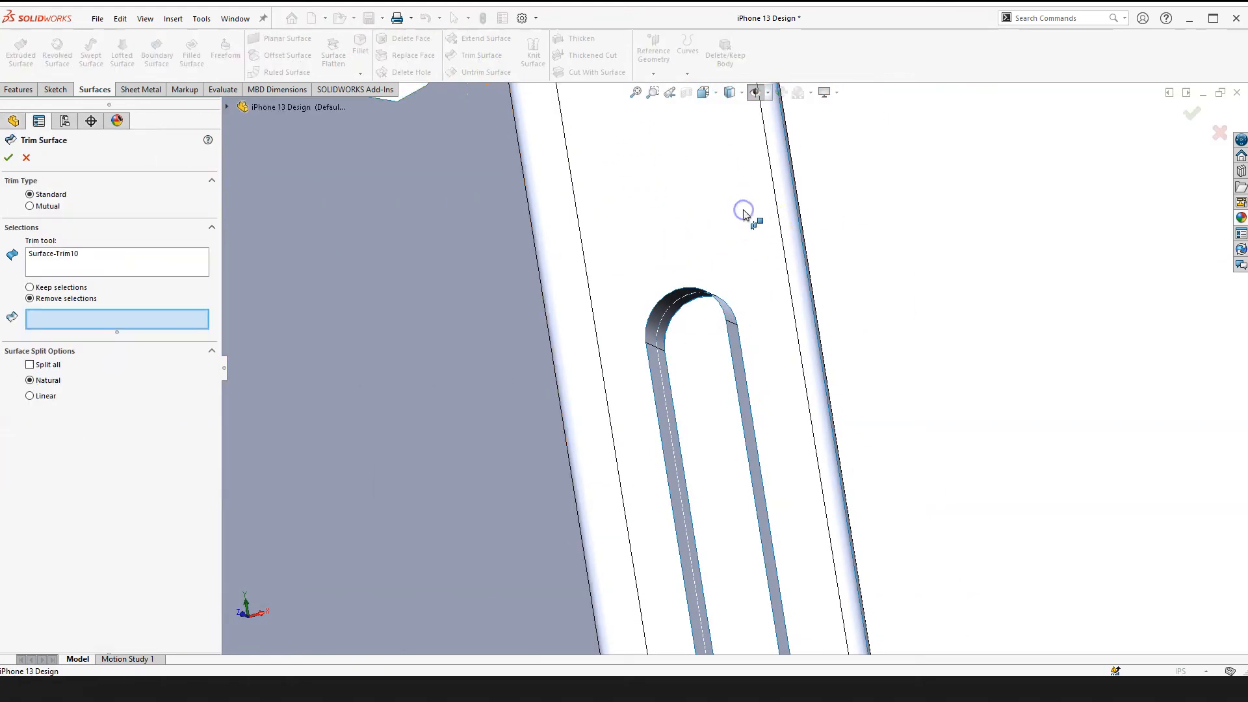
{"action": "scroll", "coordinate": [730, 307], "scroll_direction": "up", "scroll_amount": 3}
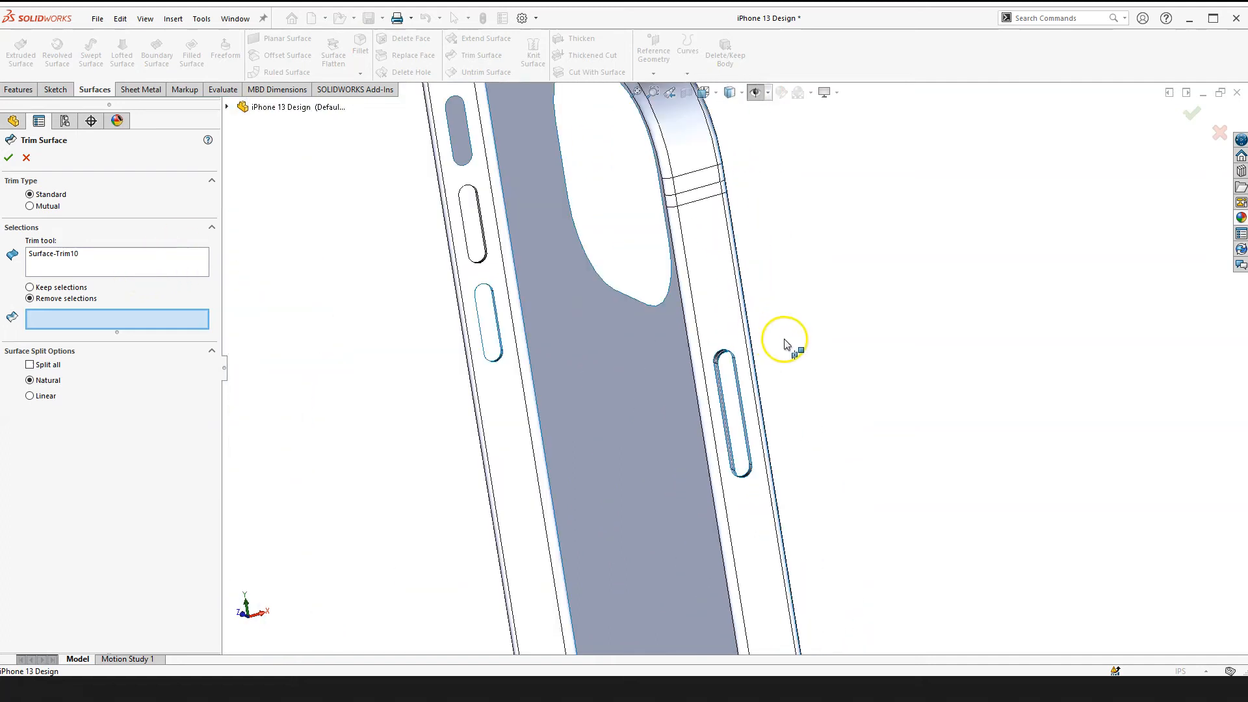
{"action": "right_click_drag", "start_coordinate": [820, 308], "coordinate": [822, 324]}
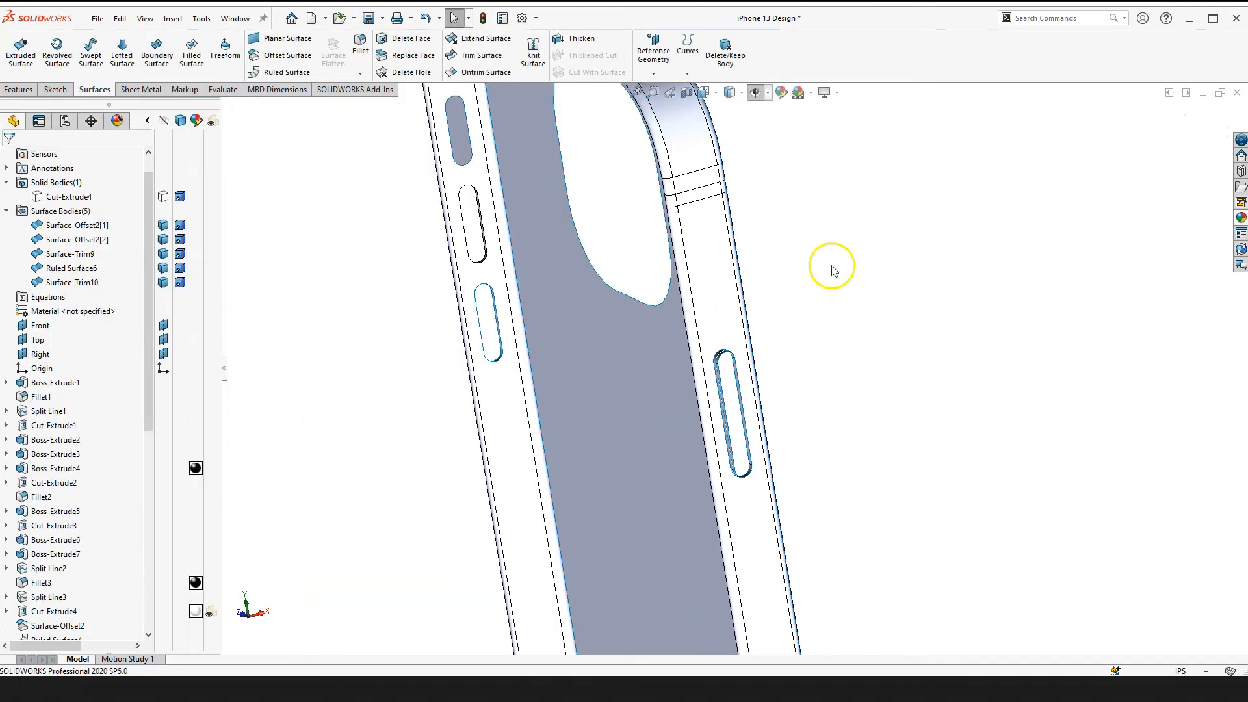
Step: Trim Ruled Surface6 with Surface-Trim10 as the trim tool, removing the band that protrudes past the case wall
{"action": "left_click", "coordinate": [486, 57]}
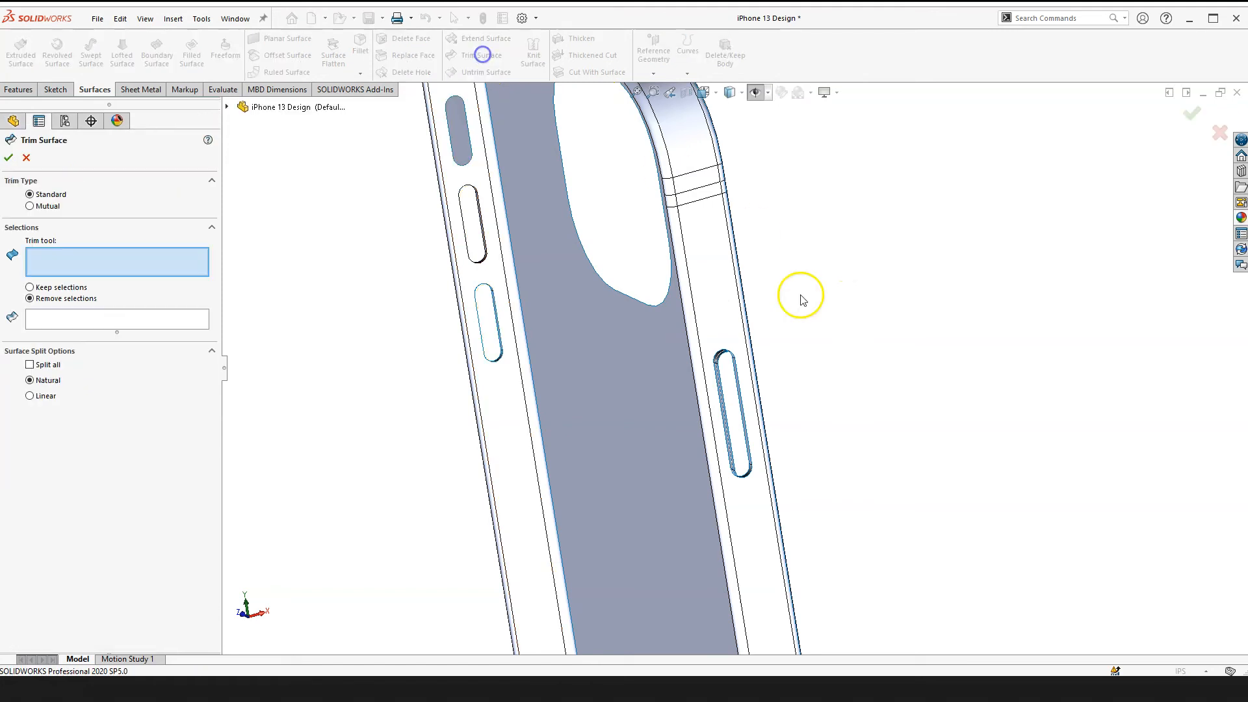
{"action": "left_click", "coordinate": [709, 253]}
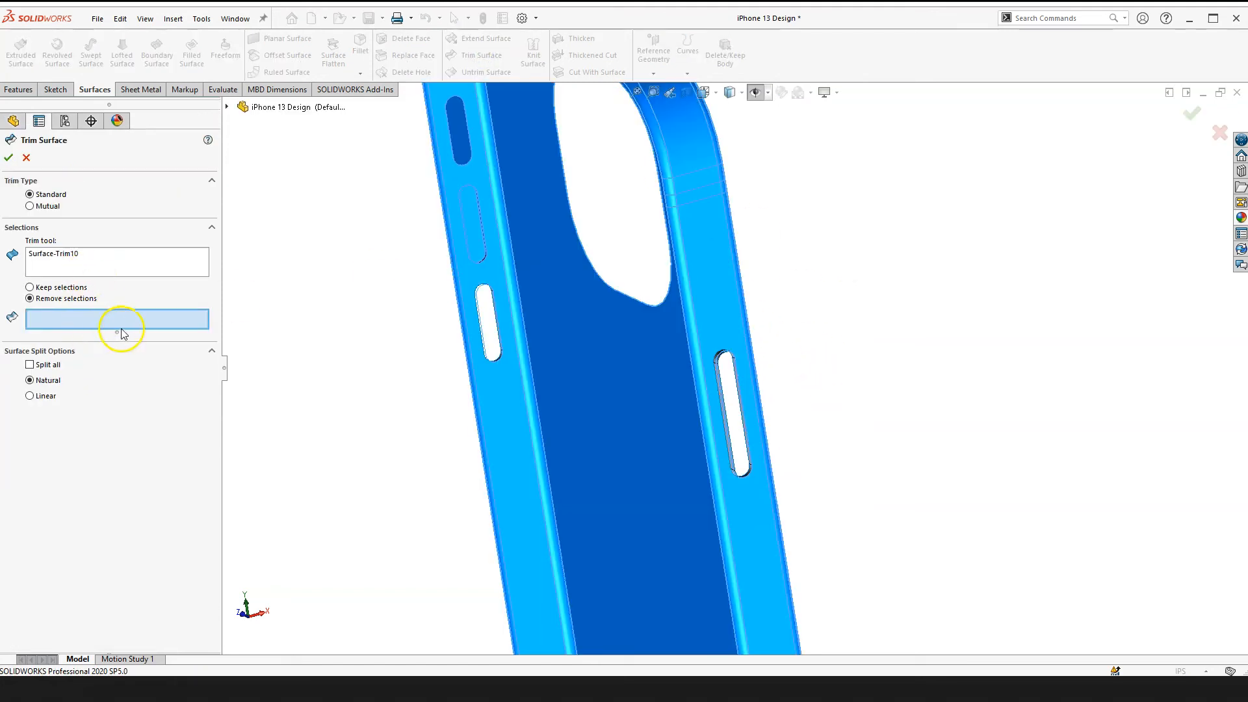
{"action": "scroll", "coordinate": [818, 442], "scroll_direction": "down", "scroll_amount": 5}
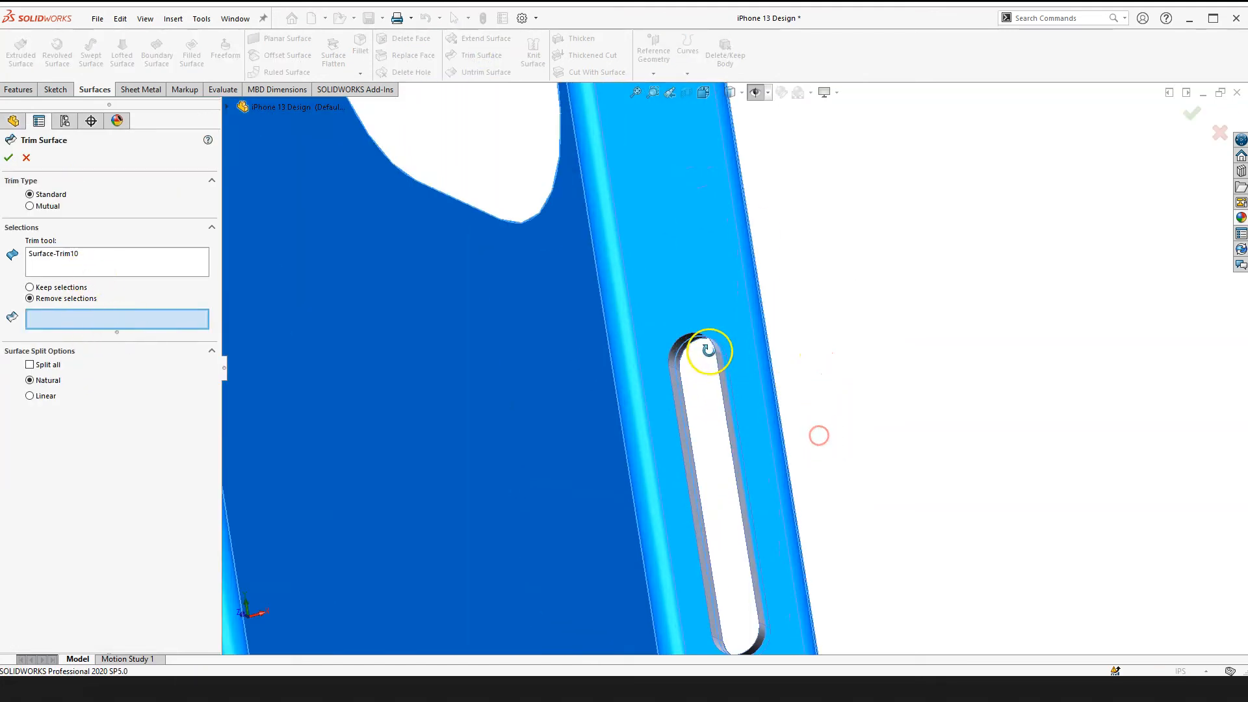
{"action": "scroll", "coordinate": [794, 301], "scroll_direction": "up", "scroll_amount": 2}
{"action": "scroll", "coordinate": [693, 344], "scroll_direction": "down", "scroll_amount": 3}
{"action": "mouse_move", "coordinate": [683, 364]}
{"action": "middle_mouse_down"}
{"action": "mouse_move", "coordinate": [703, 357]}
{"action": "mouse_move", "coordinate": [690, 370]}
{"action": "middle_mouse_up"}
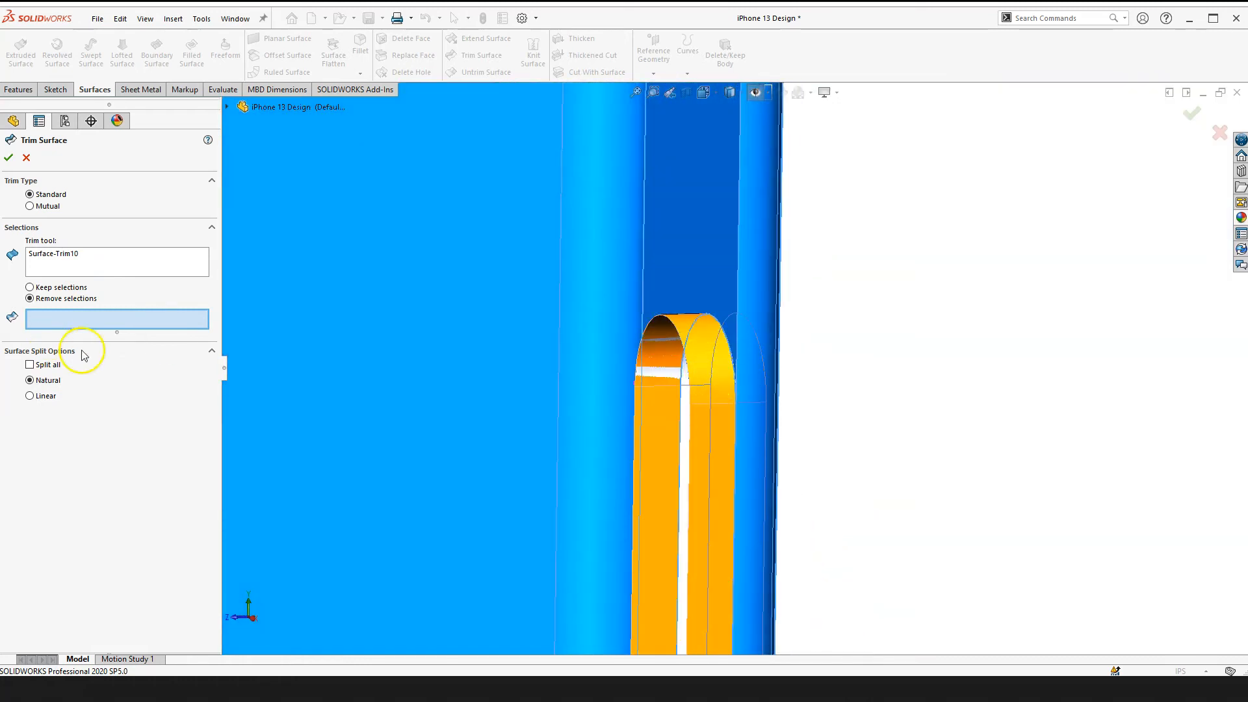
{"action": "left_click", "coordinate": [717, 429]}
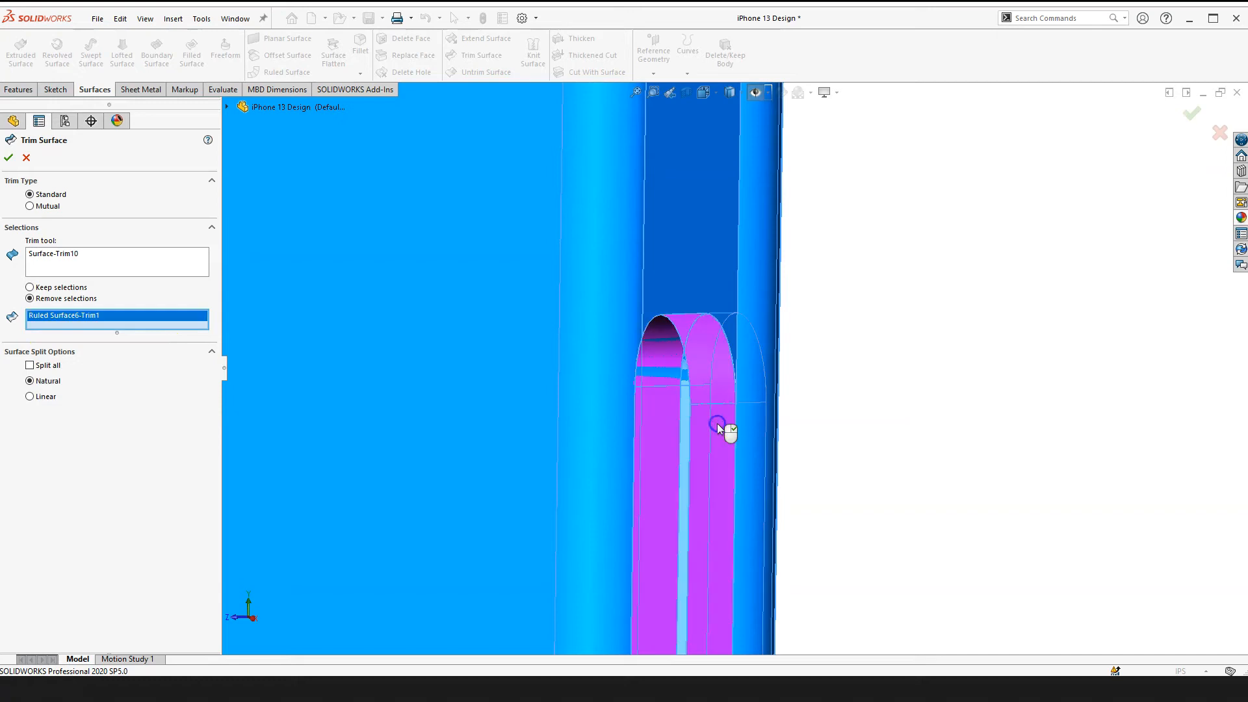
{"action": "right_click", "coordinate": [718, 426]}
Step: Examine how the button faces and their ruled surfaces meet the case walls on both sides of the case
{"action": "scroll", "coordinate": [839, 353], "scroll_direction": "up", "scroll_amount": 7}
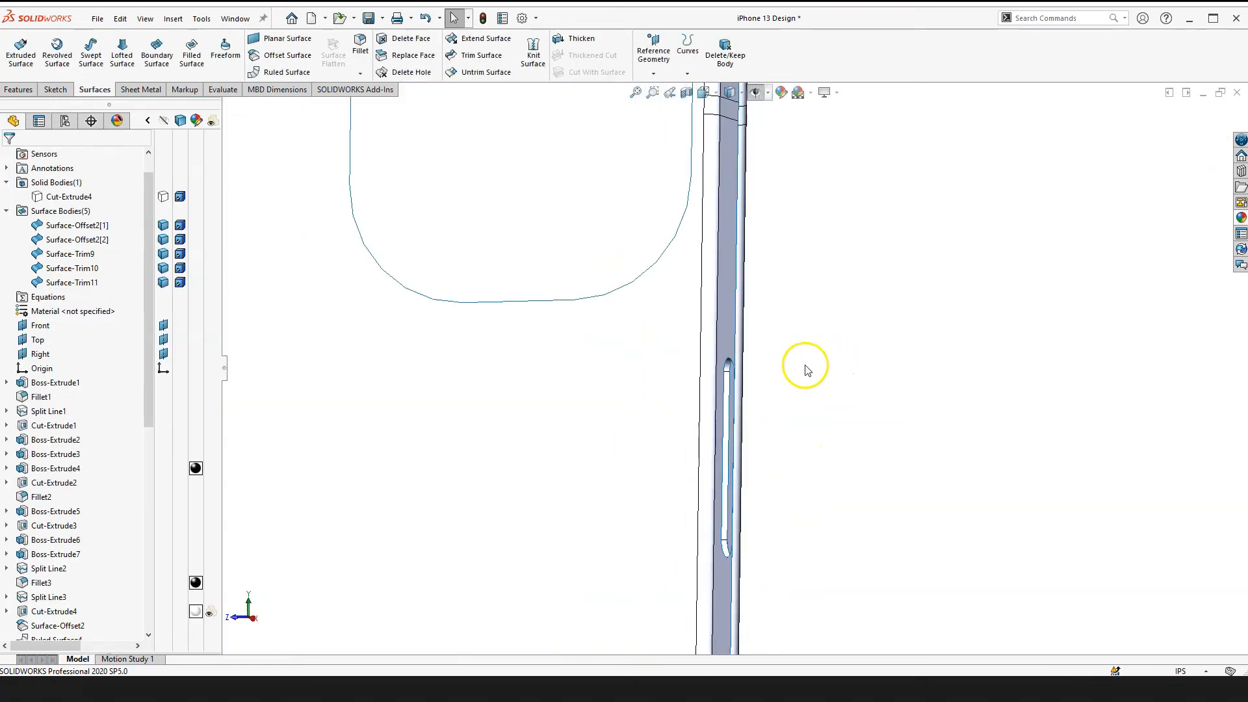
{"action": "scroll", "coordinate": [730, 357], "scroll_direction": "down", "scroll_amount": 10}
{"action": "middle_click_drag", "start_coordinate": [721, 303], "coordinate": [616, 427]}
{"action": "scroll", "coordinate": [618, 426], "scroll_direction": "up", "scroll_amount": 10}
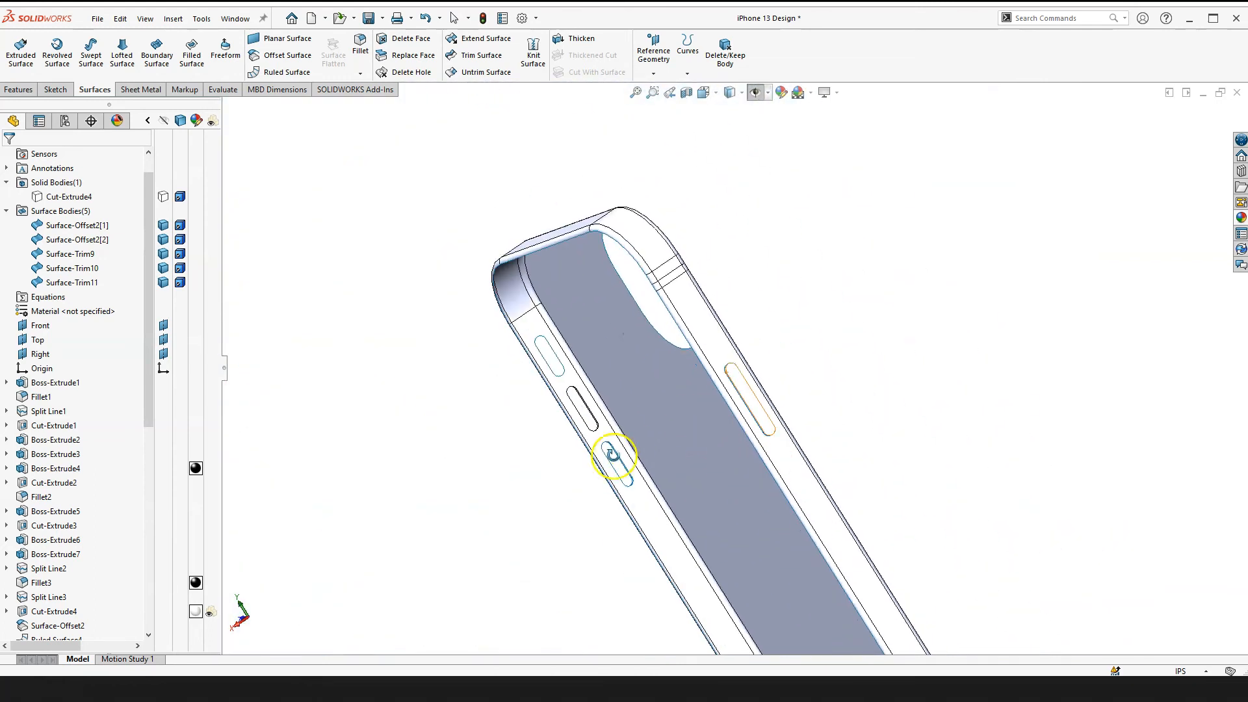
{"action": "scroll", "coordinate": [736, 423], "scroll_direction": "down", "scroll_amount": 2}
{"action": "scroll", "coordinate": [735, 406], "scroll_direction": "down", "scroll_amount": 6}
{"action": "middle_click_drag", "start_coordinate": [688, 375], "coordinate": [730, 396]}
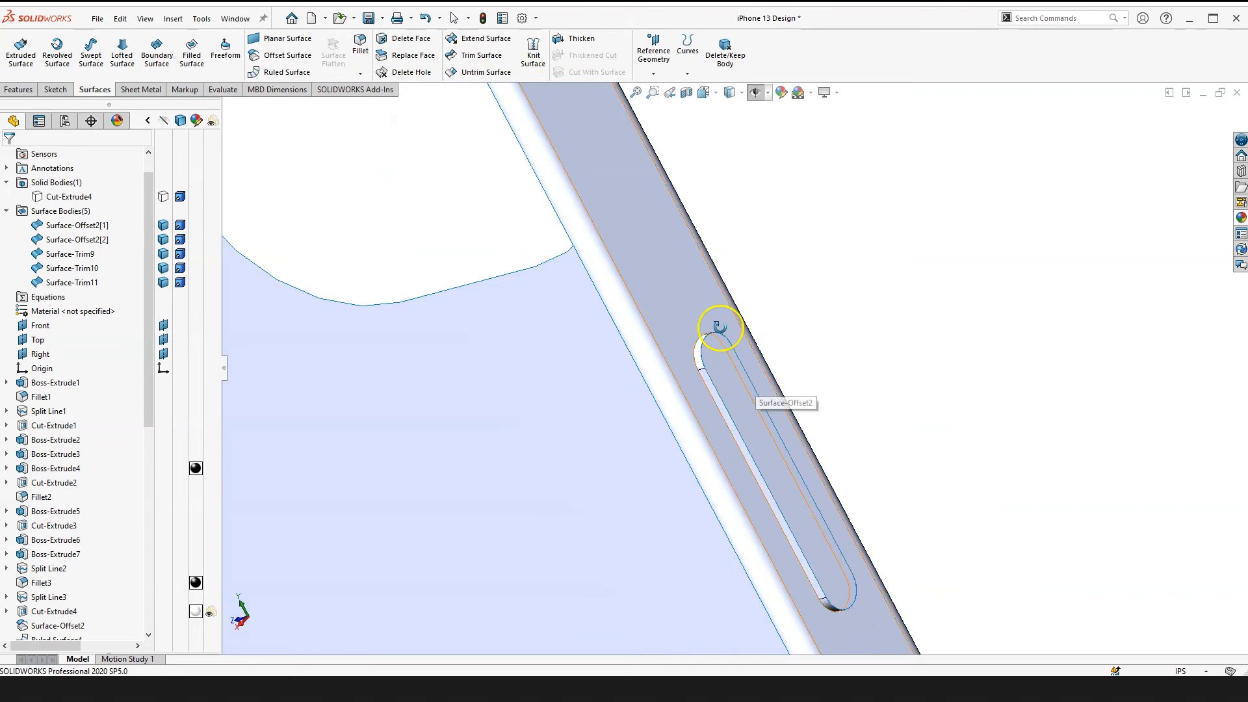
{"action": "scroll", "coordinate": [725, 371], "scroll_direction": "up", "scroll_amount": 8}
{"action": "scroll", "coordinate": [506, 428], "scroll_direction": "down", "scroll_amount": 2}
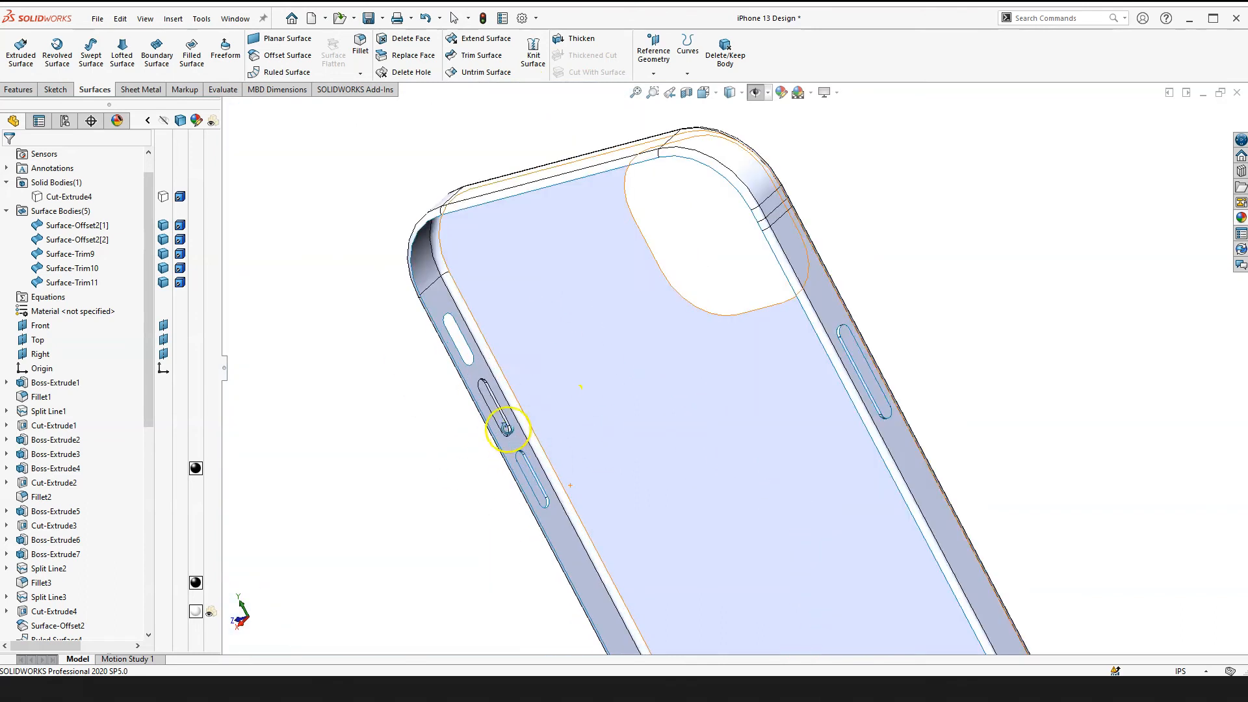
{"action": "scroll", "coordinate": [507, 429], "scroll_direction": "down", "scroll_amount": 6}
{"action": "middle_click_drag", "start_coordinate": [540, 351], "coordinate": [671, 280]}
{"action": "scroll", "coordinate": [591, 317], "scroll_direction": "down", "scroll_amount": 3}
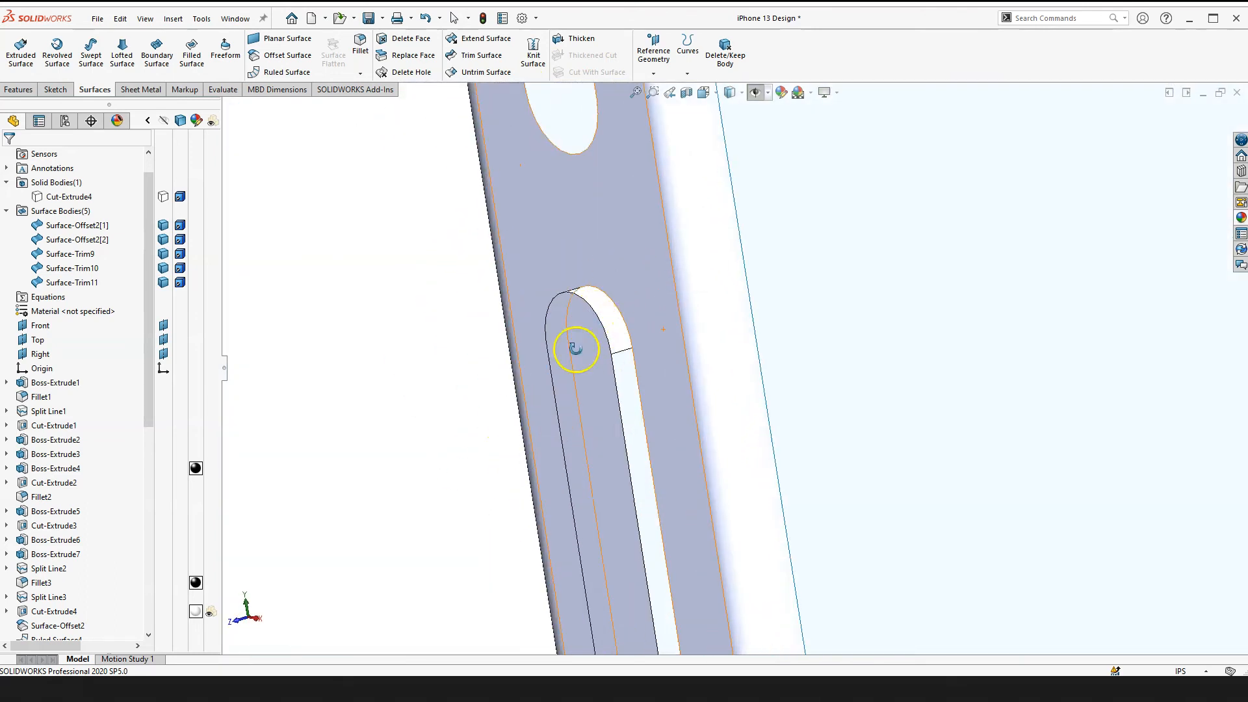
{"action": "scroll", "coordinate": [576, 350], "scroll_direction": "up", "scroll_amount": 7}
{"action": "scroll", "coordinate": [786, 516], "scroll_direction": "up", "scroll_amount": 7}
{"action": "left_click", "coordinate": [559, 390]}
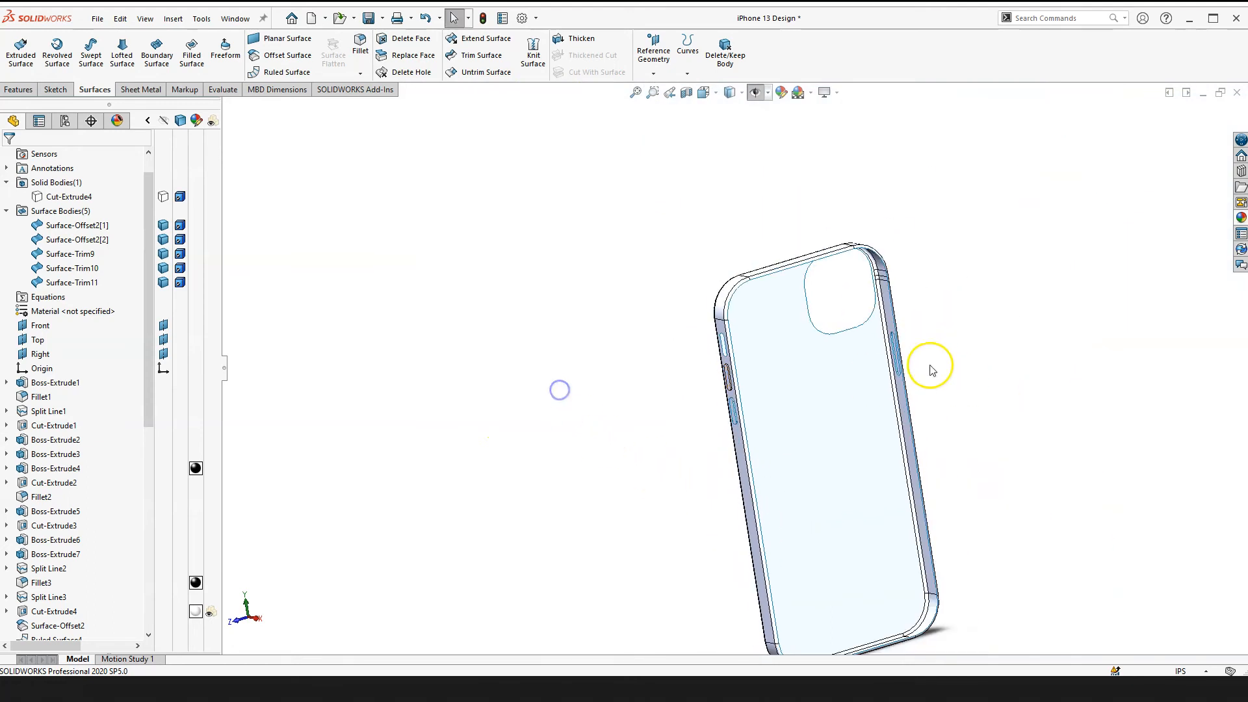
Step: Try to delete the Surface-Knit4 feature from the case model
{"action": "scroll", "coordinate": [930, 370], "scroll_direction": "down", "scroll_amount": 3}
{"action": "scroll", "coordinate": [85, 559], "scroll_direction": "down", "scroll_amount": 8}
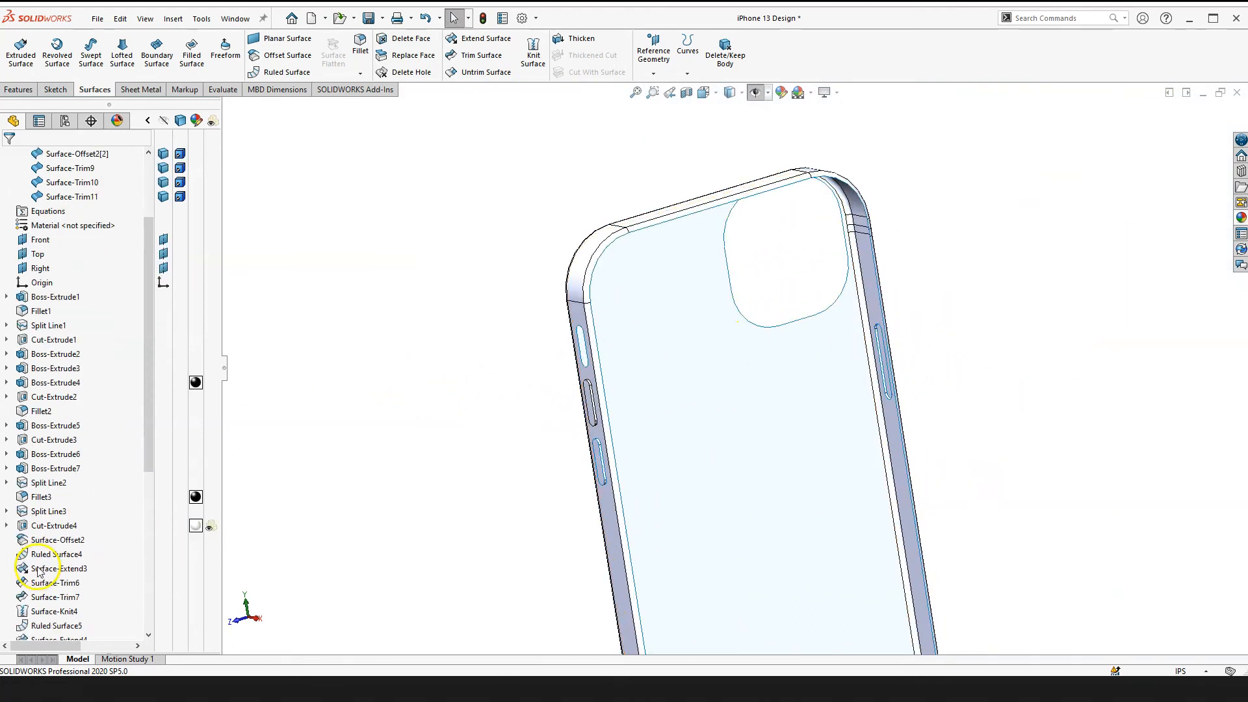
{"action": "scroll", "coordinate": [634, 405], "scroll_direction": "up", "scroll_amount": 5}
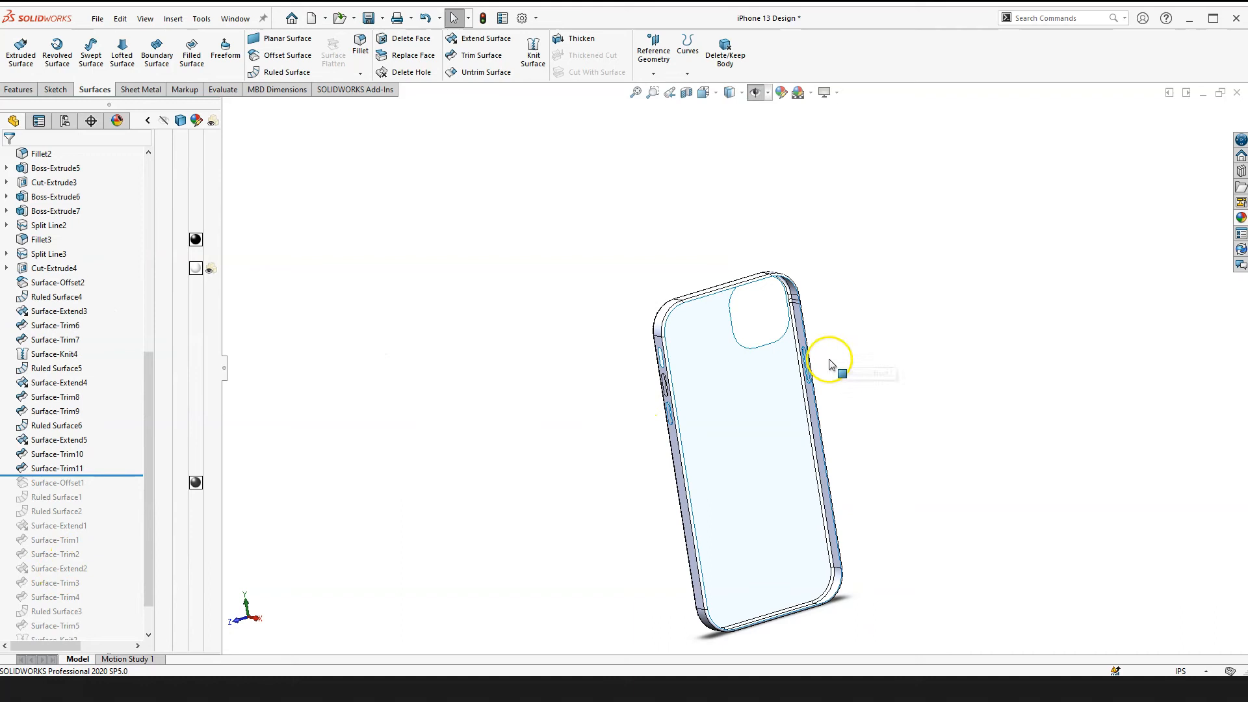
{"action": "scroll", "coordinate": [779, 429], "scroll_direction": "down", "scroll_amount": 5}
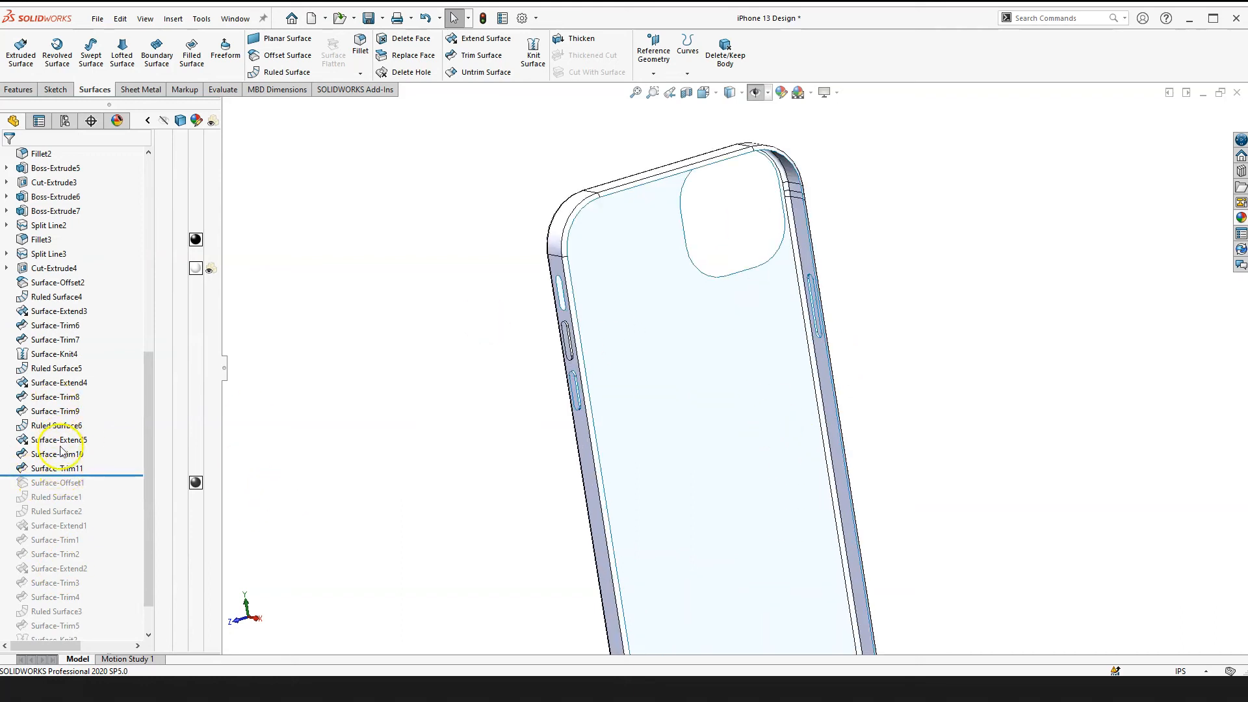
{"action": "left_click", "coordinate": [45, 356]}
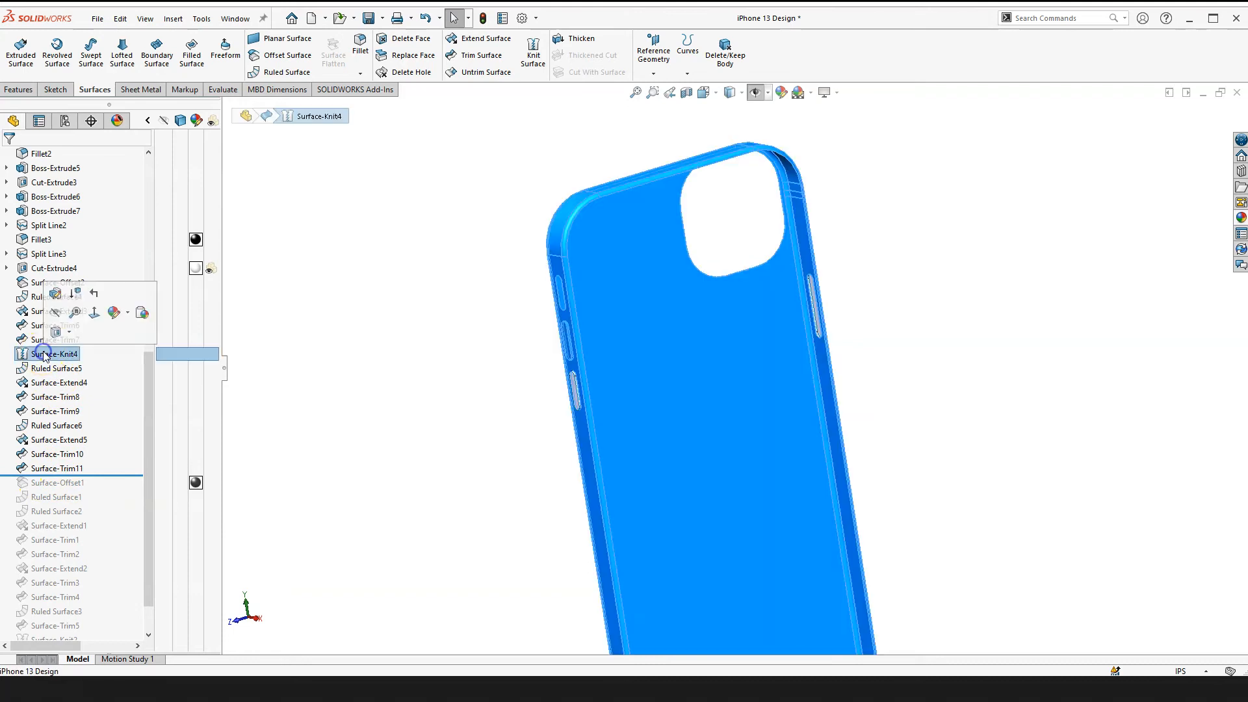
{"action": "scroll", "coordinate": [469, 346], "scroll_direction": "down", "scroll_amount": 3}
{"action": "scroll", "coordinate": [741, 321], "scroll_direction": "down", "scroll_amount": 5}
{"action": "left_click", "coordinate": [500, 342]}
{"action": "left_click", "coordinate": [57, 357]}
{"action": "right_click", "coordinate": [57, 357]}
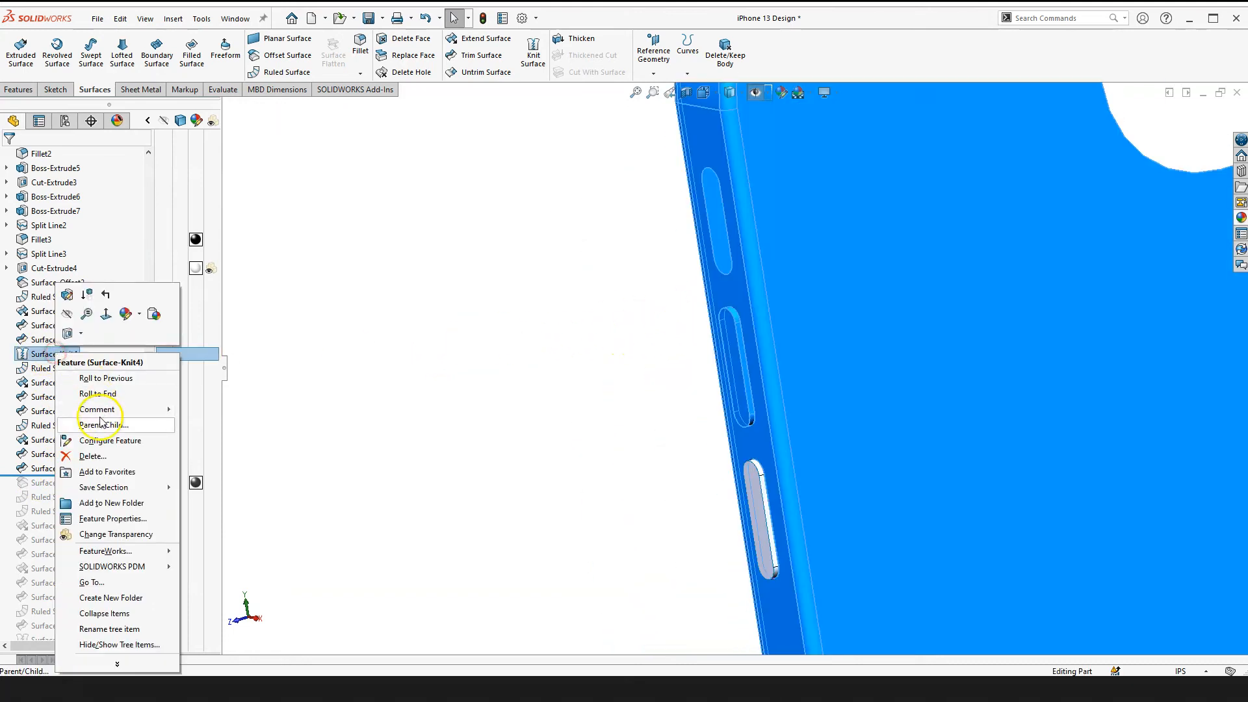
{"action": "left_click", "coordinate": [91, 457]}
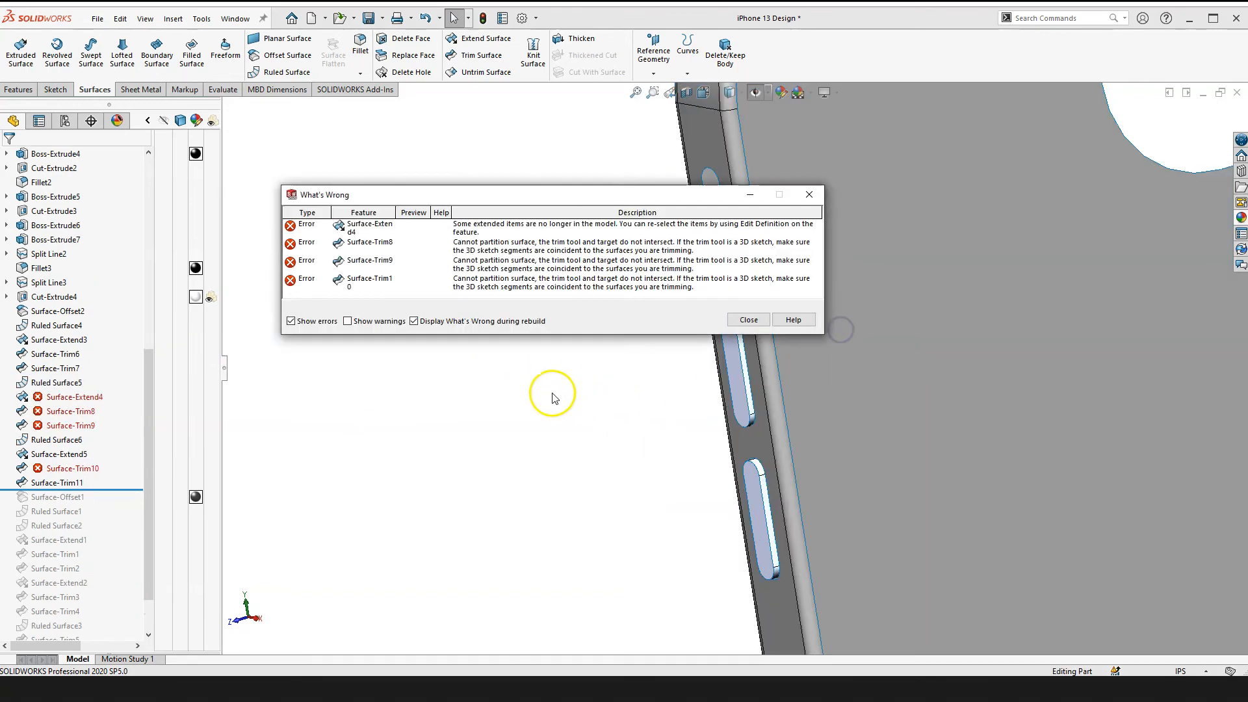
{"action": "left_click", "coordinate": [747, 319]}
{"action": "scroll", "coordinate": [458, 431], "scroll_direction": "up", "scroll_amount": 2}
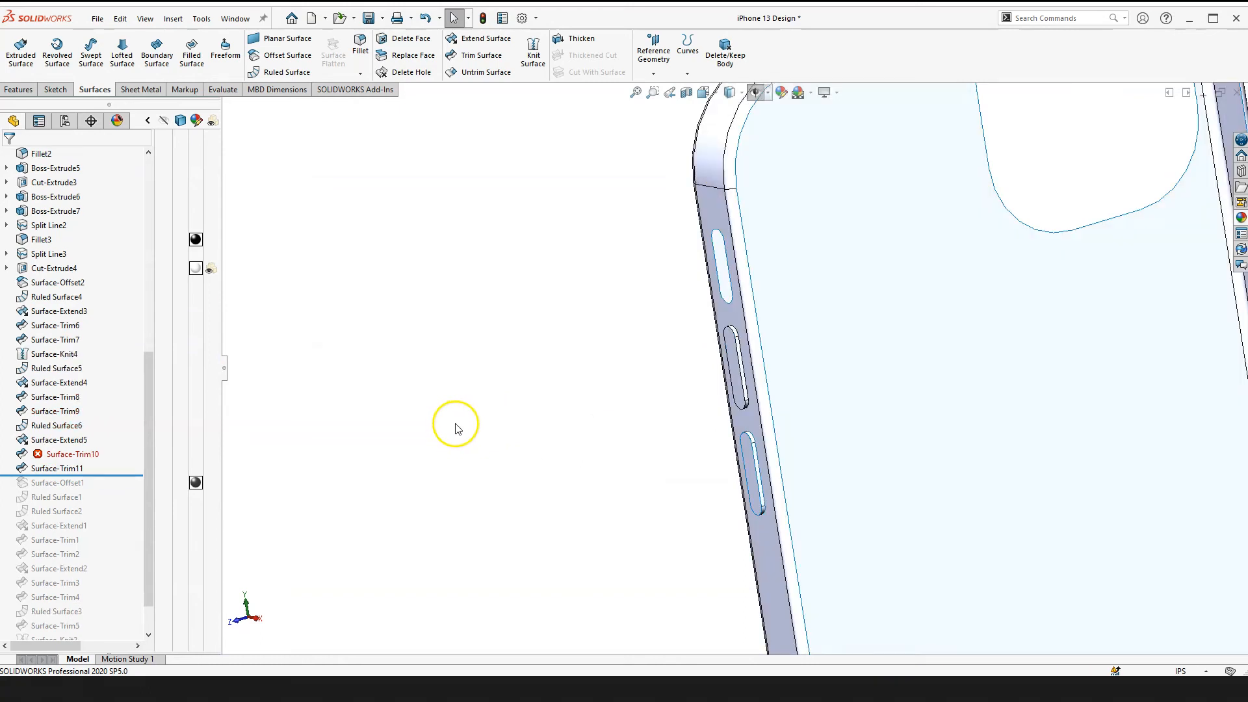
Step: Rebuild the model and close the rebuild error report
{"action": "scroll", "coordinate": [662, 395], "scroll_direction": "up", "scroll_amount": 3}
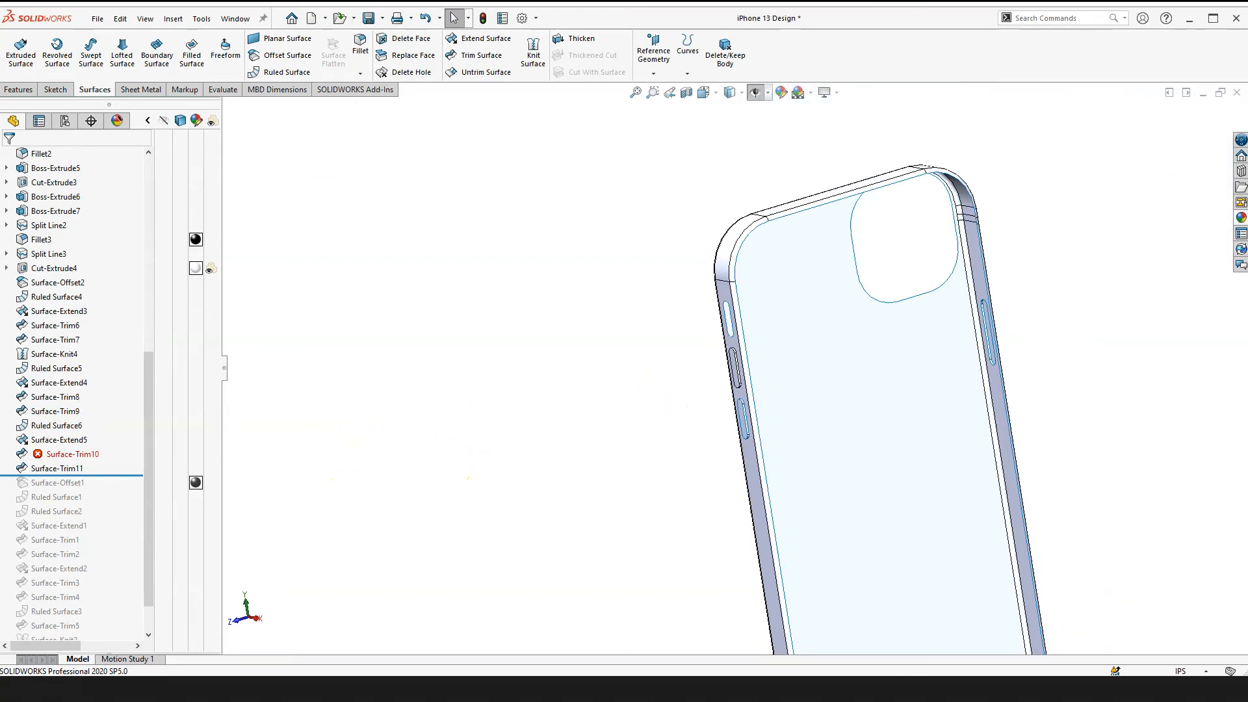
{"action": "left_click", "coordinate": [485, 19]}
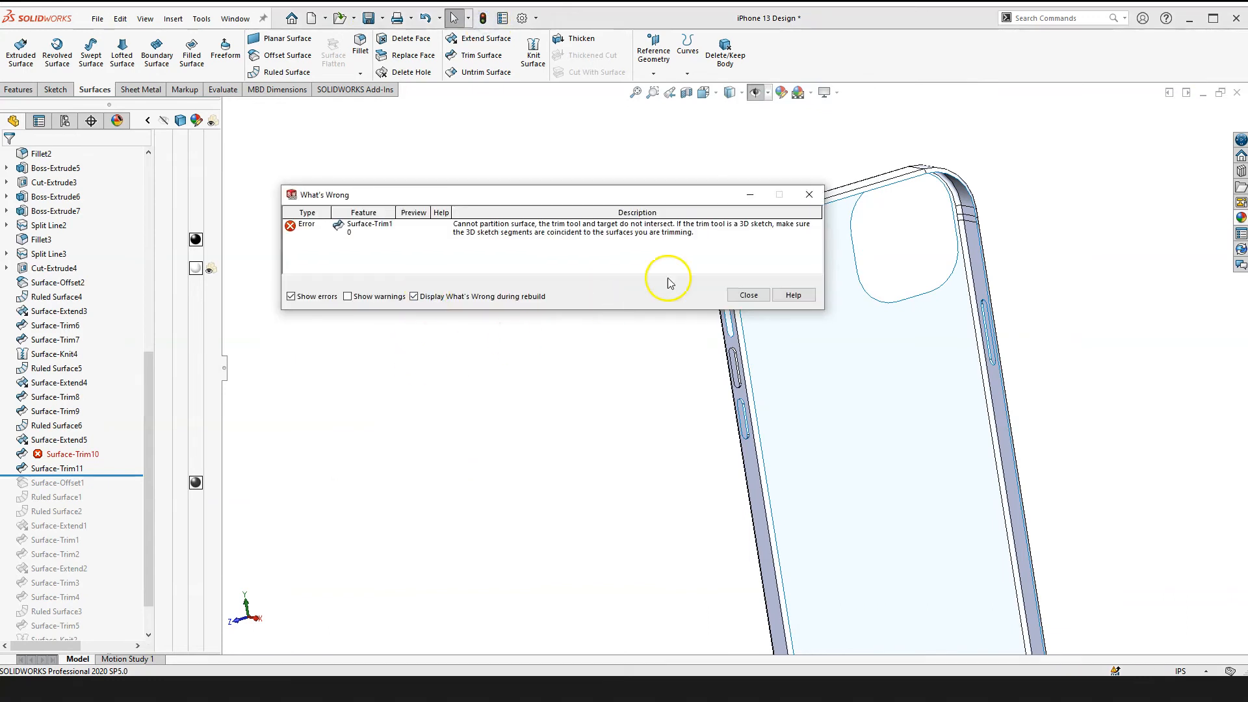
{"action": "left_click", "coordinate": [749, 296]}
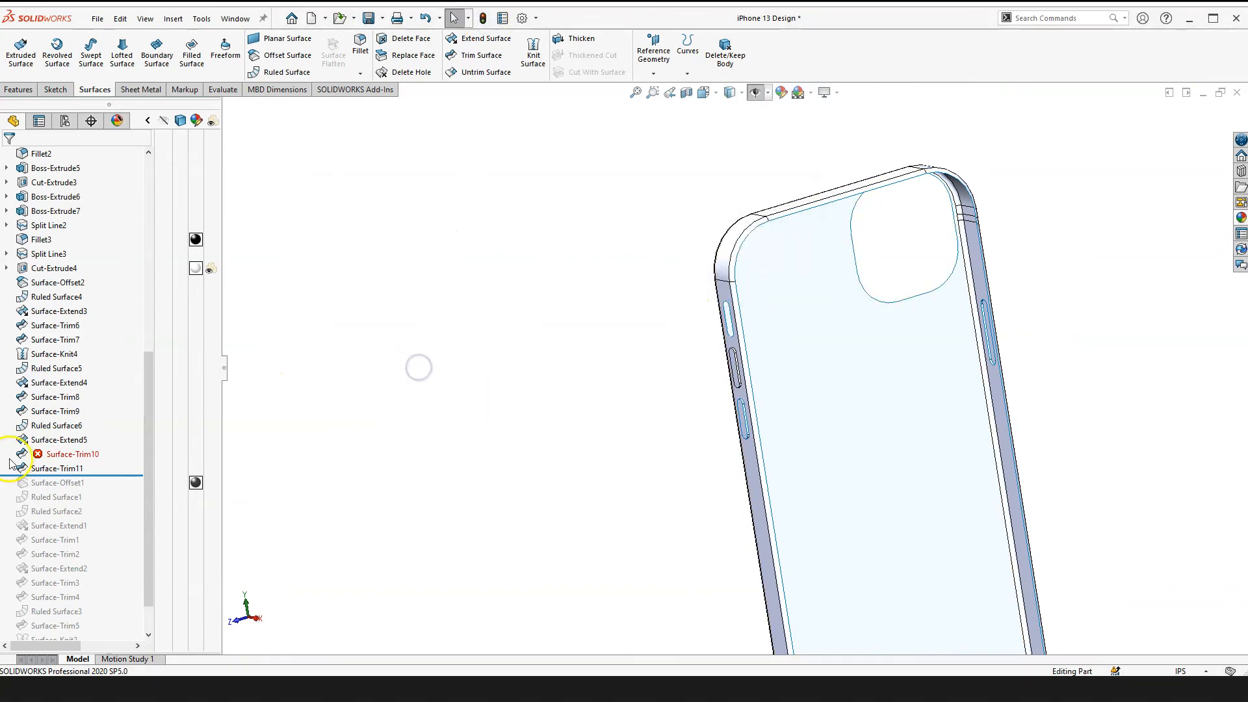
Step: Open the failed Surface-Trim10 feature and inspect its trim tool and removal selections around the single button on the case side
{"action": "left_click", "coordinate": [70, 455]}
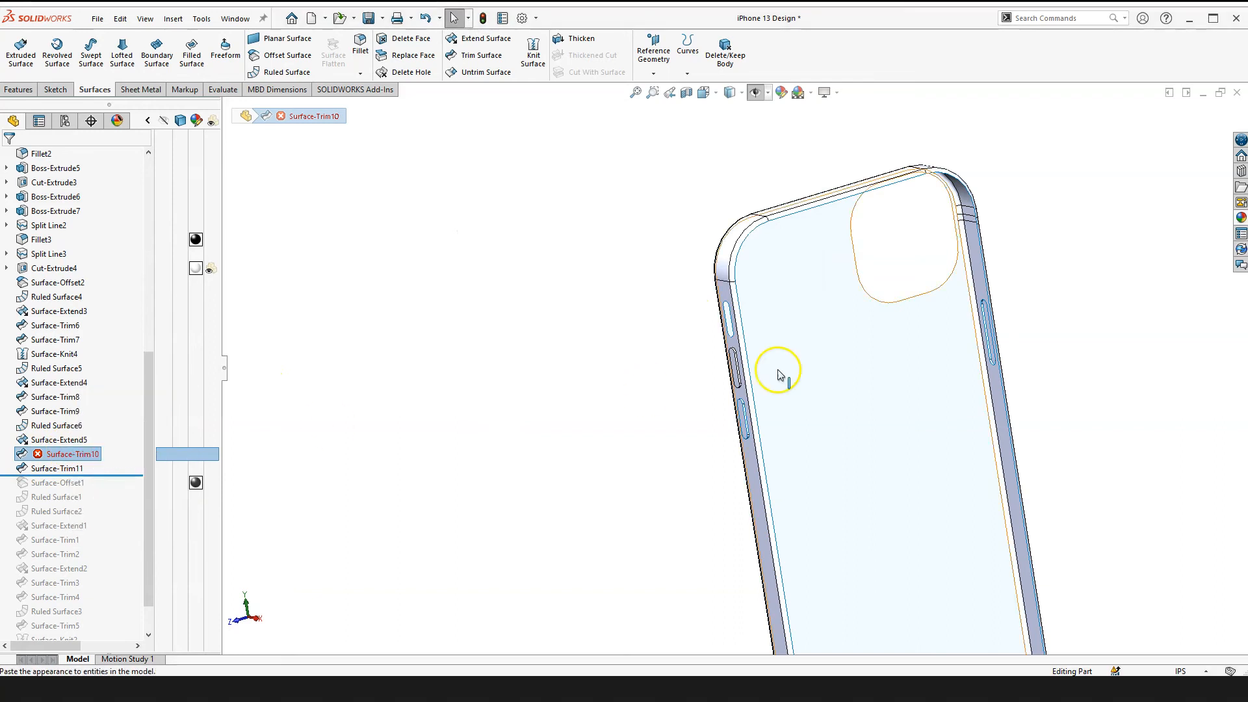
{"action": "scroll", "coordinate": [768, 374], "scroll_direction": "up", "scroll_amount": 3}
{"action": "left_click", "coordinate": [404, 422]}
{"action": "left_click", "coordinate": [64, 455]}
{"action": "left_click", "coordinate": [74, 395]}
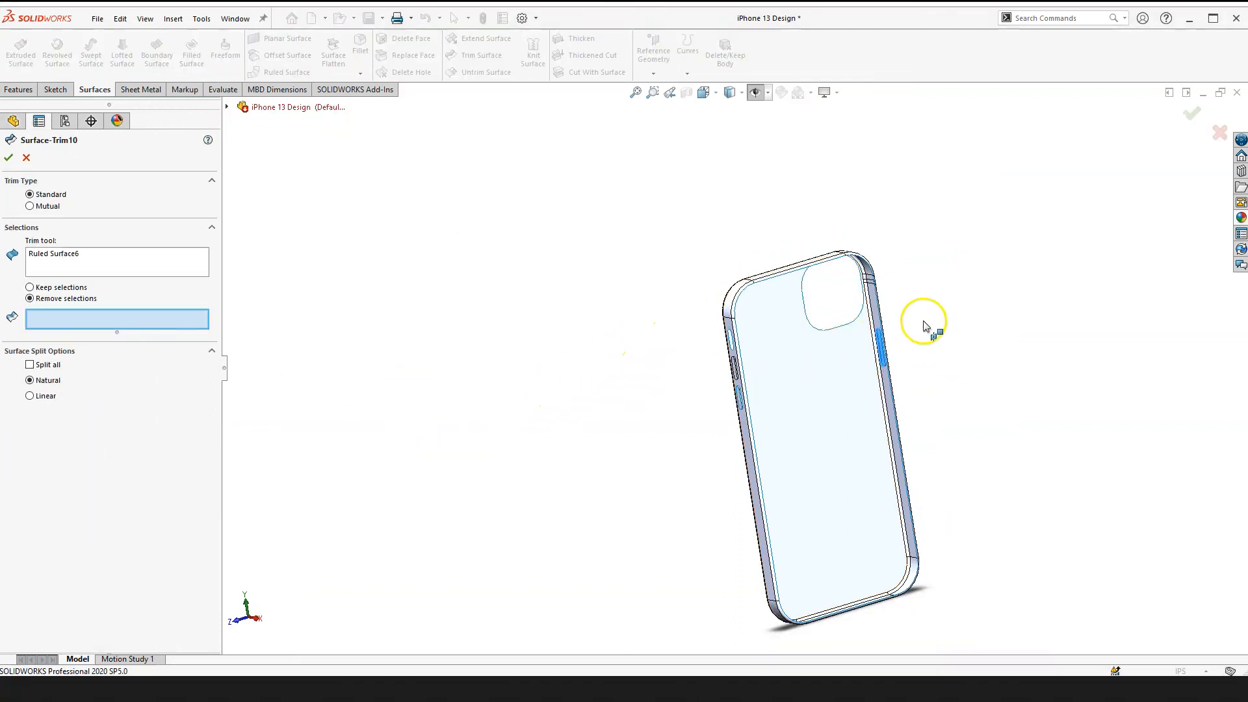
{"action": "scroll", "coordinate": [906, 354], "scroll_direction": "down", "scroll_amount": 10}
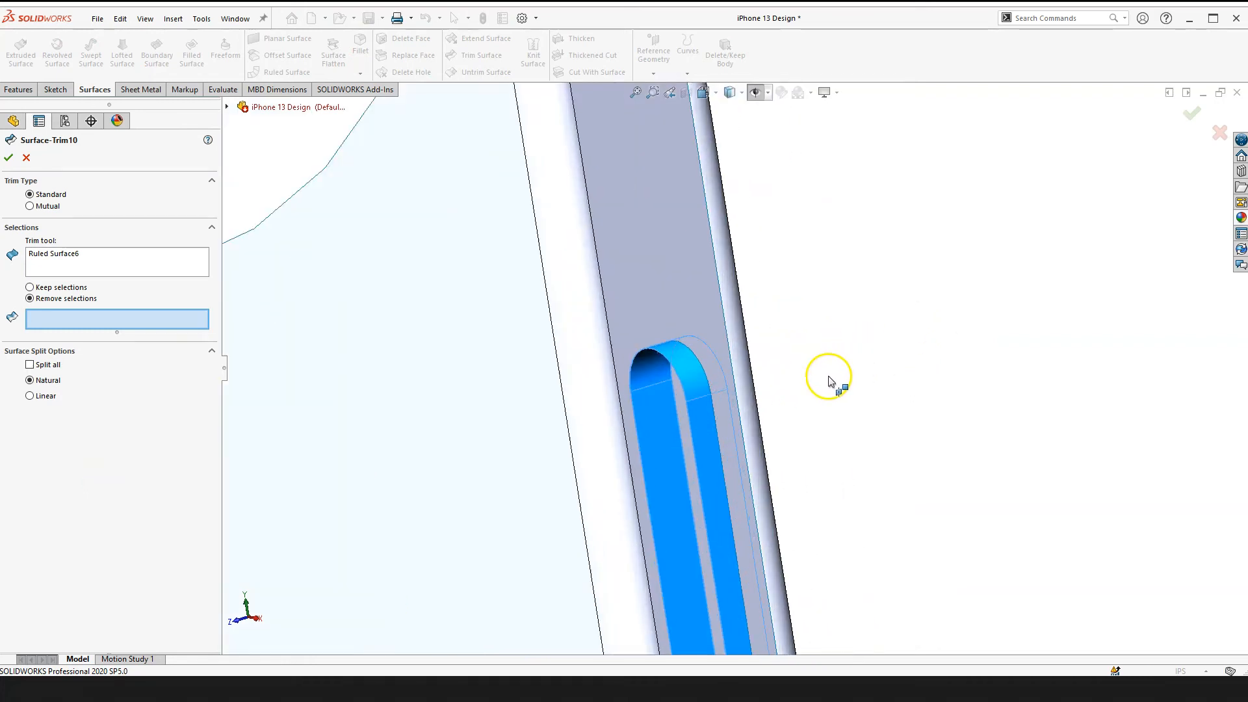
{"action": "left_click", "coordinate": [81, 255]}
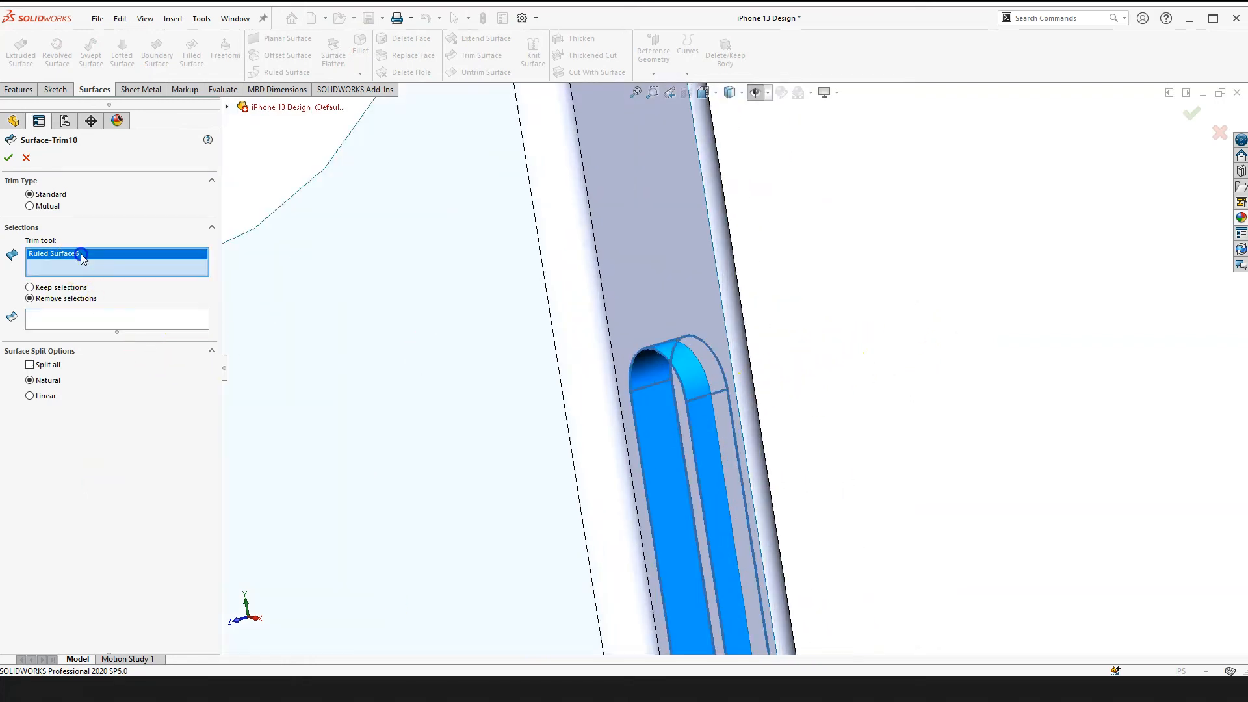
{"action": "left_click", "coordinate": [95, 325]}
{"action": "right_click_drag", "start_coordinate": [919, 363], "coordinate": [919, 432]}
{"action": "middle_click_drag", "start_coordinate": [715, 324], "coordinate": [646, 438]}
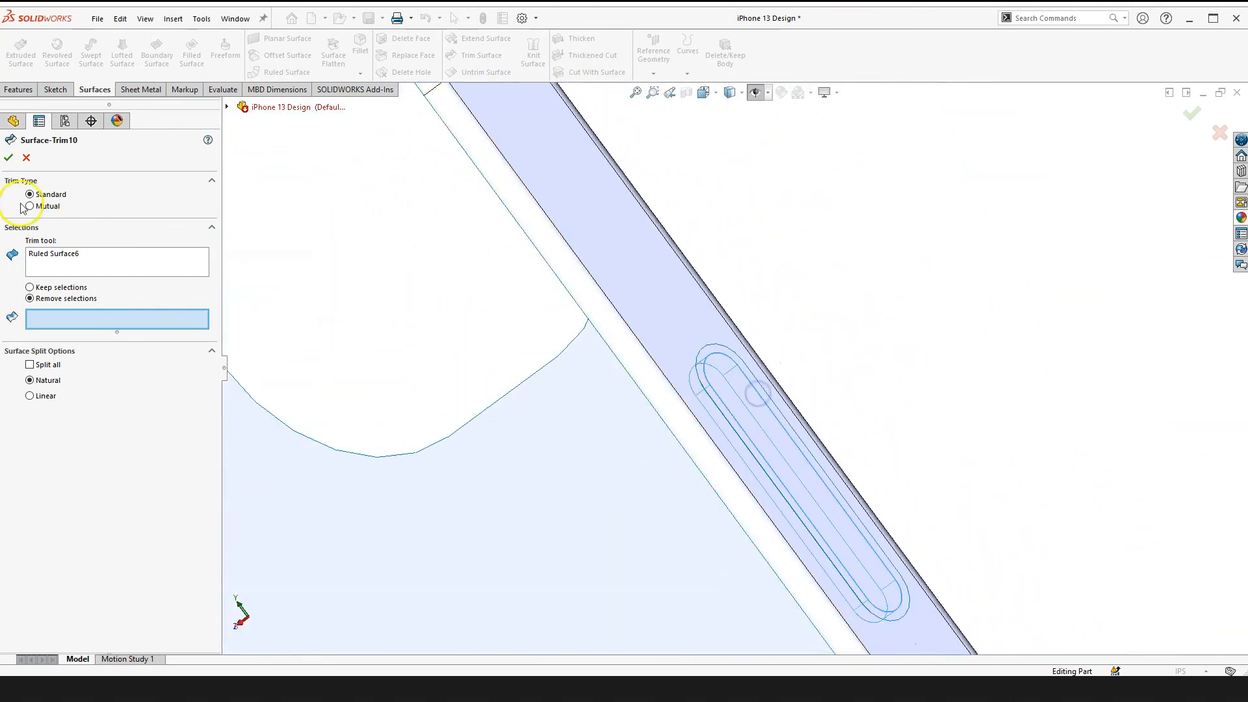
{"action": "left_click", "coordinate": [26, 160]}
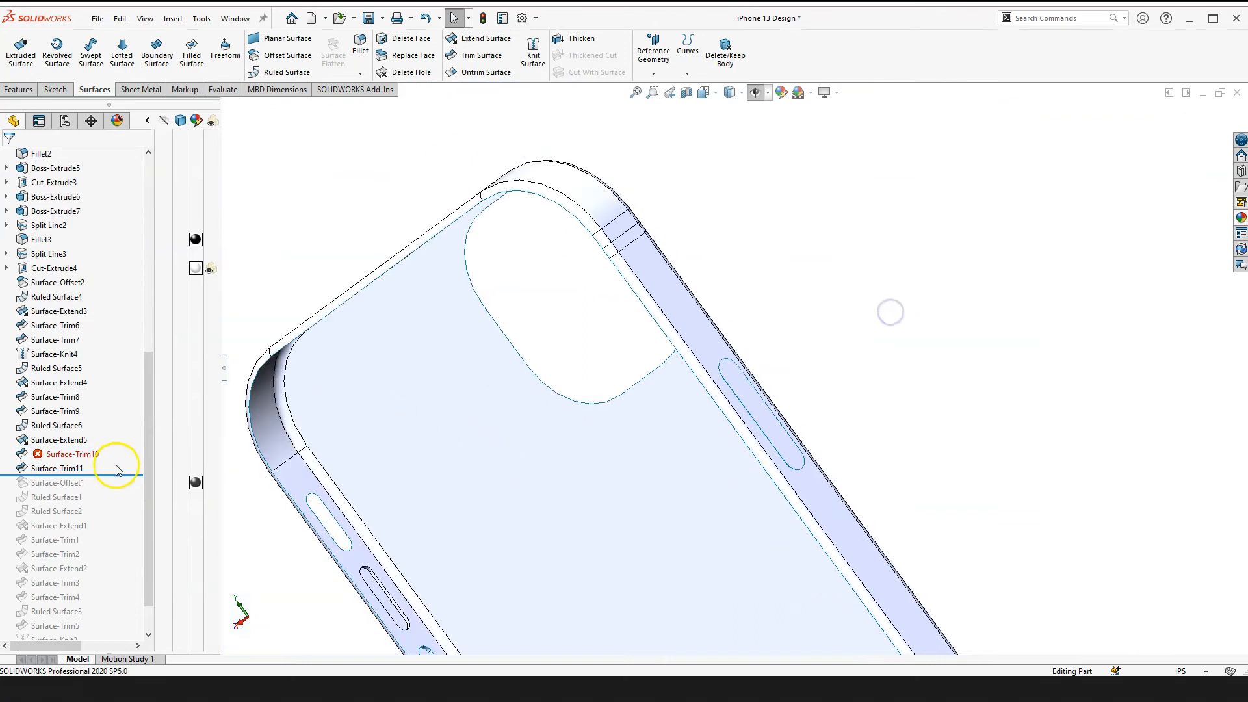
Step: Delete the failed Surface-Trim10 feature from the model
{"action": "right_click", "coordinate": [65, 455]}
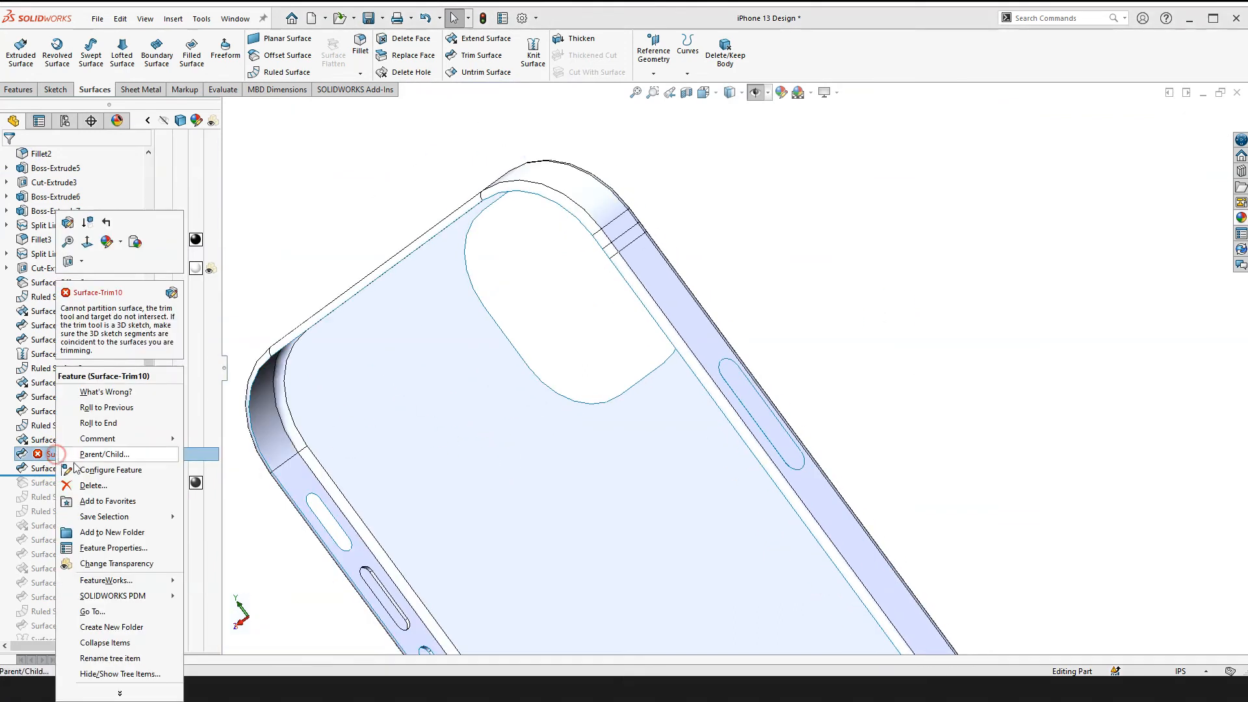
{"action": "left_click", "coordinate": [96, 485]}
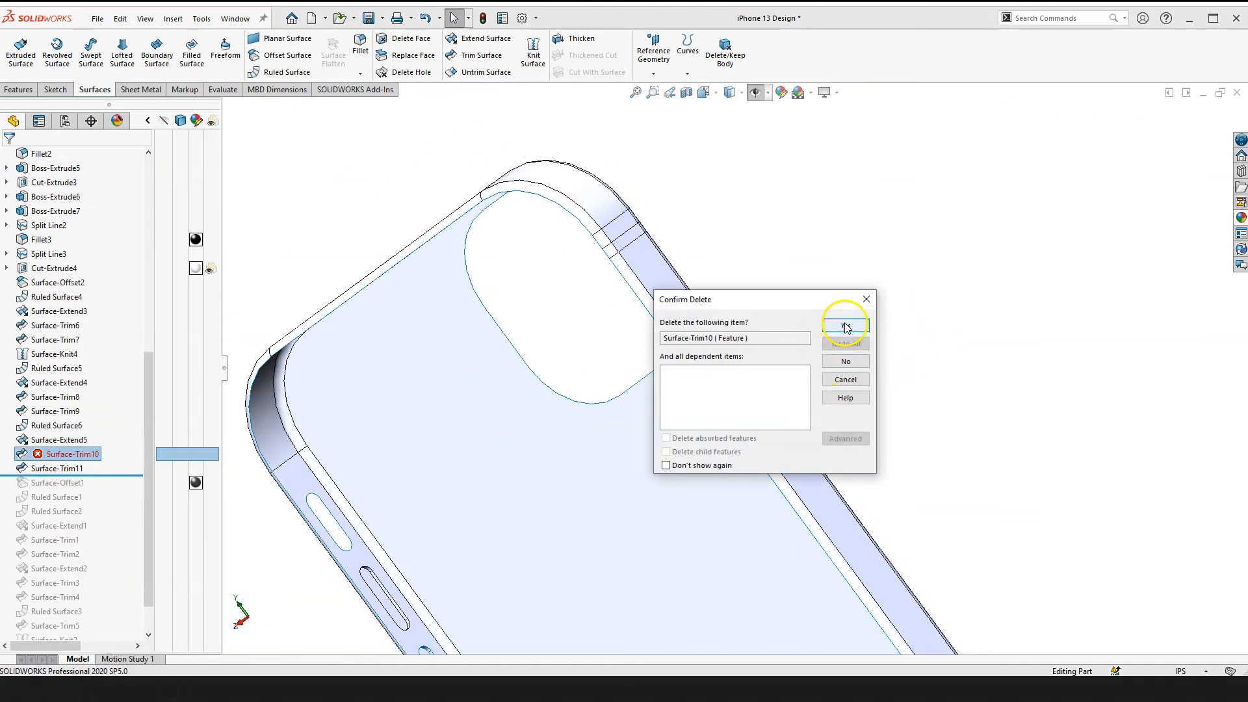
{"action": "left_click", "coordinate": [845, 326]}
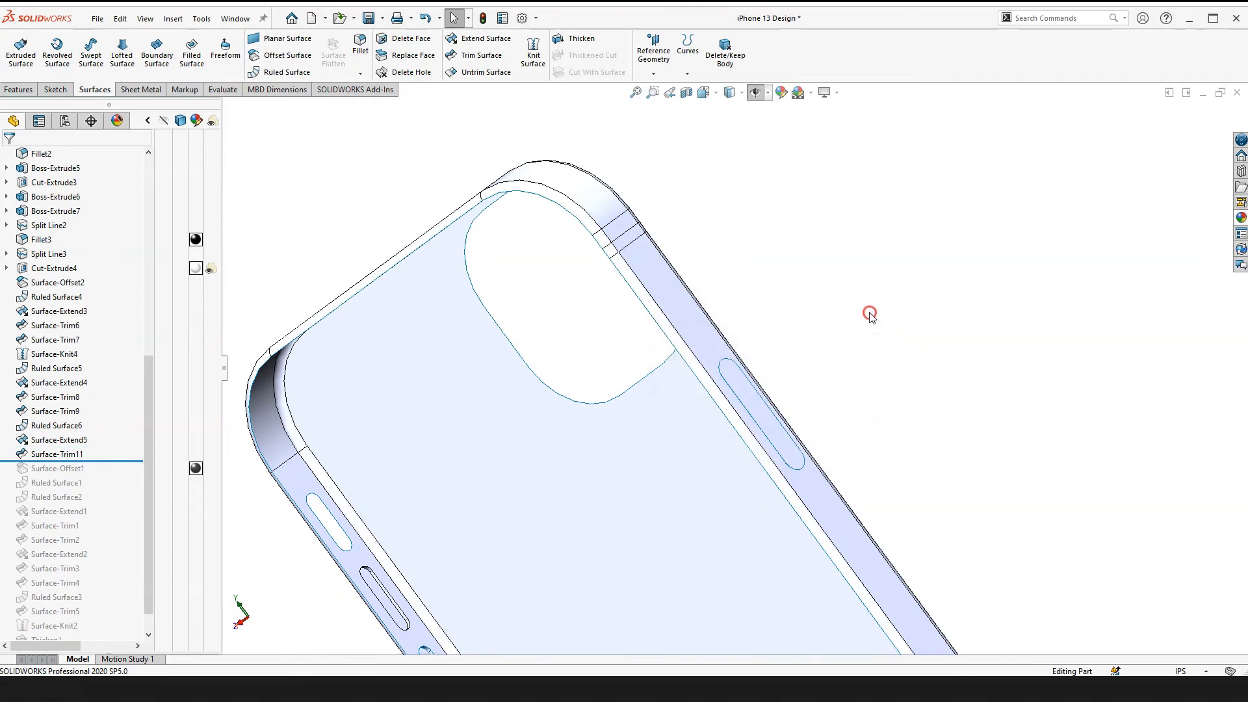
Step: Examine the single button's slot face and identify which surface body covers it, checking Surface-Extend5 and its neighbouring bodies
{"action": "scroll", "coordinate": [682, 346], "scroll_direction": "down", "scroll_amount": 8}
{"action": "middle_click_drag", "start_coordinate": [594, 301], "coordinate": [706, 371]}
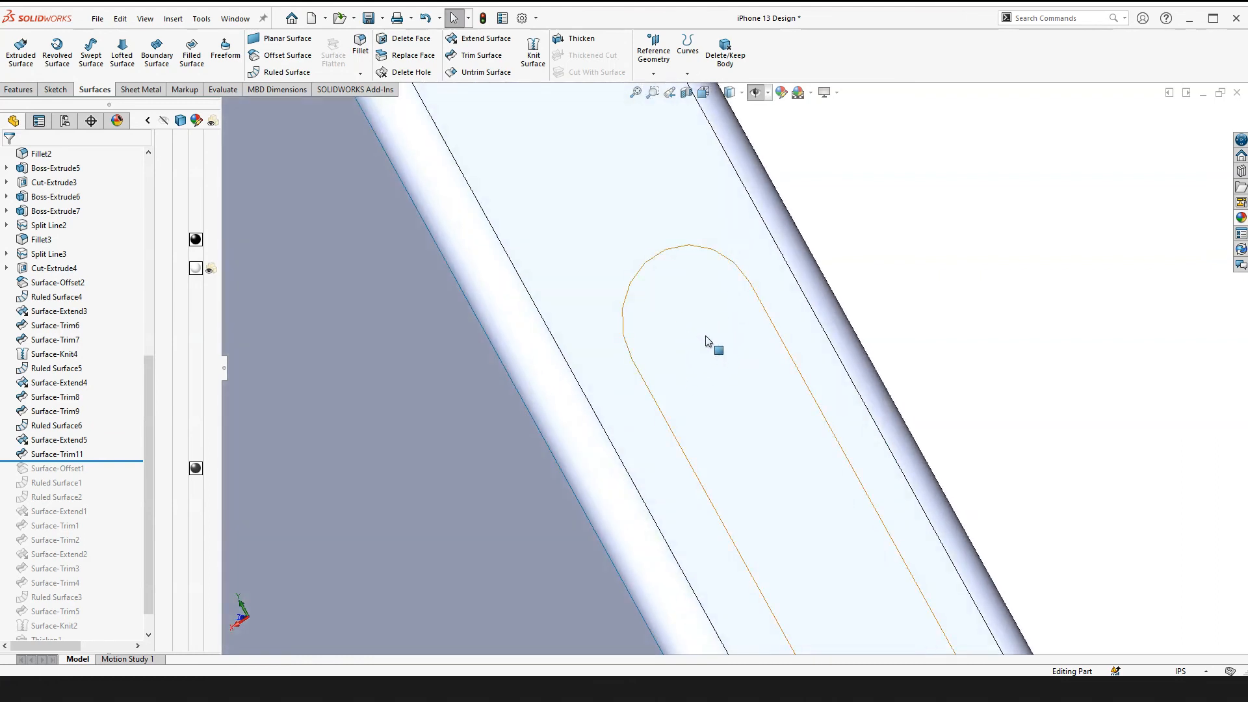
{"action": "left_click", "coordinate": [708, 351]}
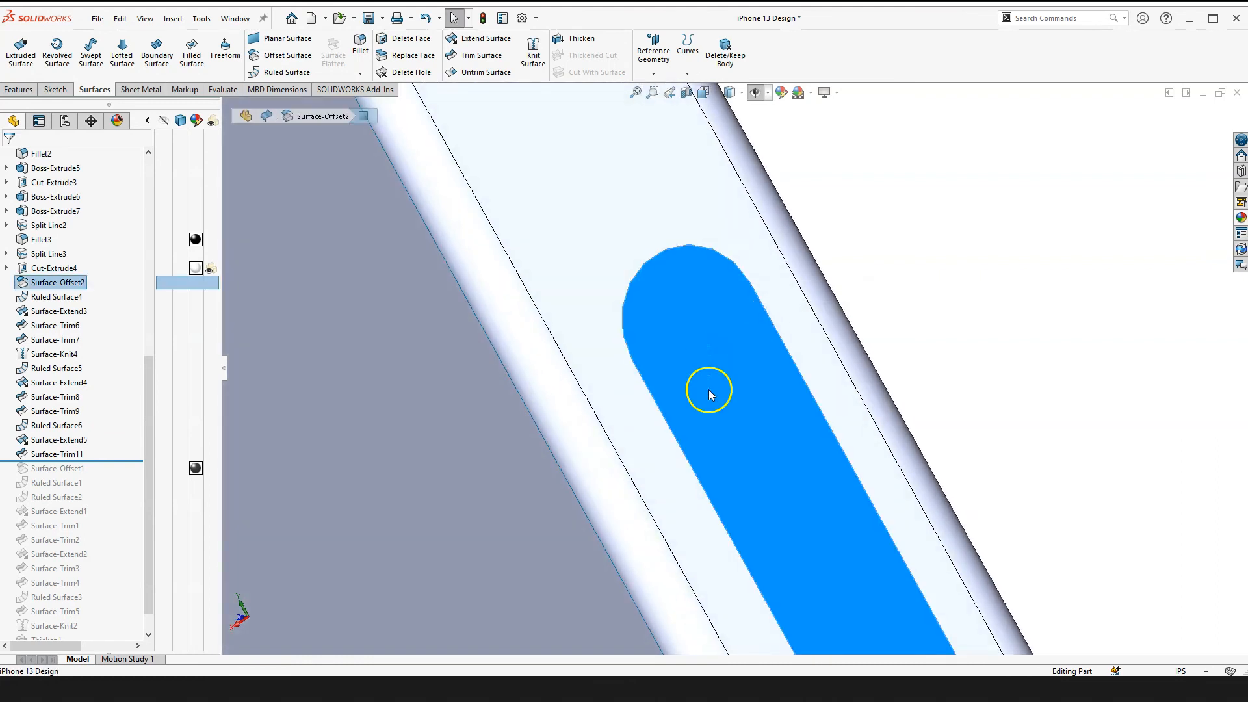
{"action": "scroll", "coordinate": [738, 374], "scroll_direction": "up", "scroll_amount": 3}
{"action": "left_click", "coordinate": [934, 305]}
{"action": "left_click", "coordinate": [735, 398]}
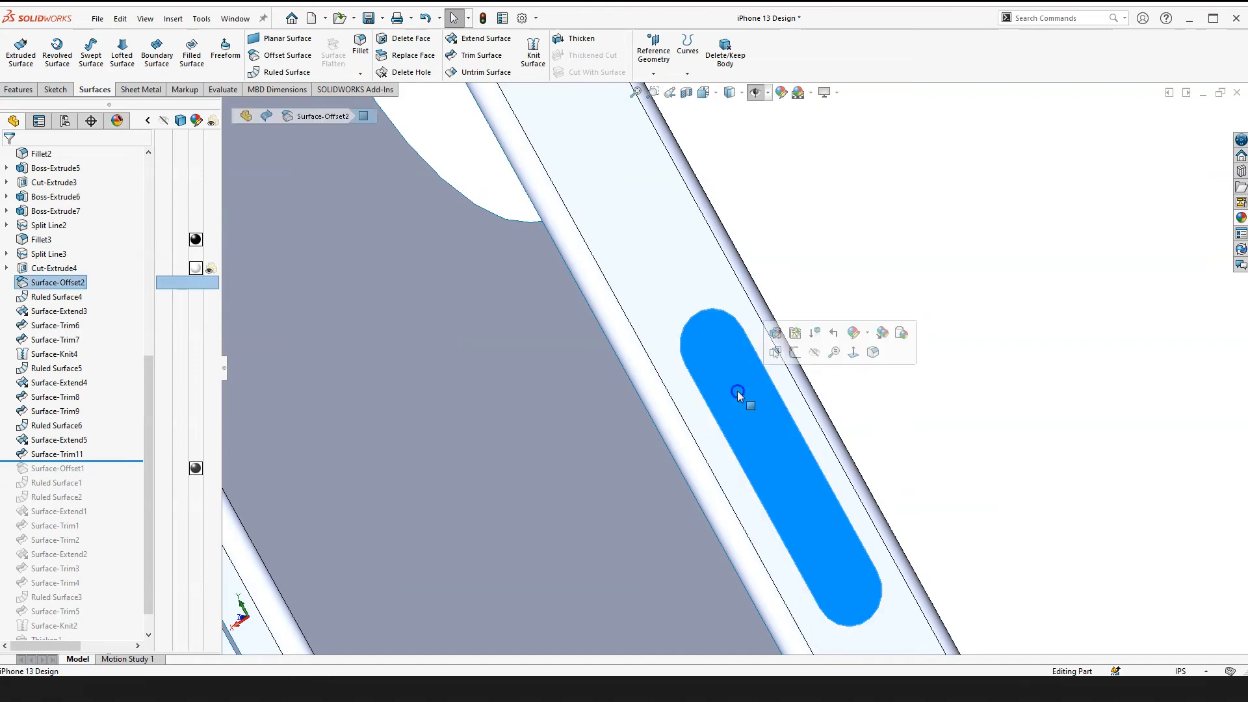
{"action": "scroll", "coordinate": [94, 379], "scroll_direction": "up", "scroll_amount": 9}
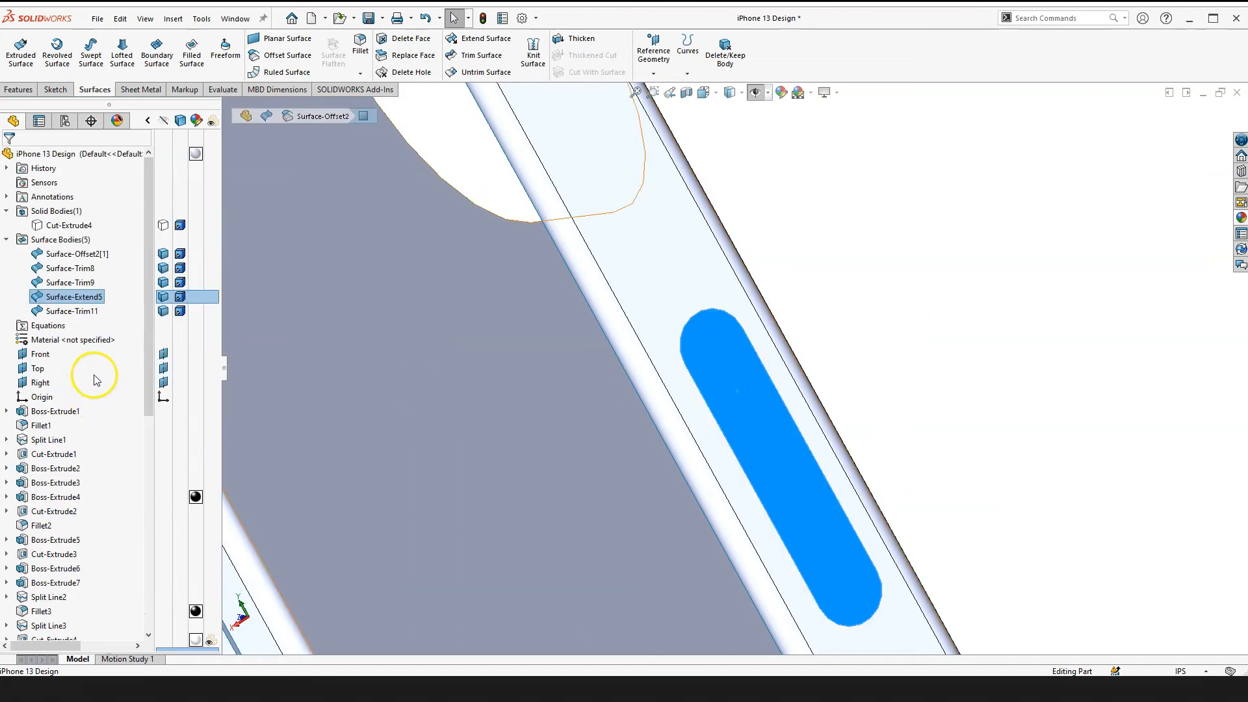
{"action": "left_click", "coordinate": [67, 309]}
{"action": "left_click", "coordinate": [54, 298]}
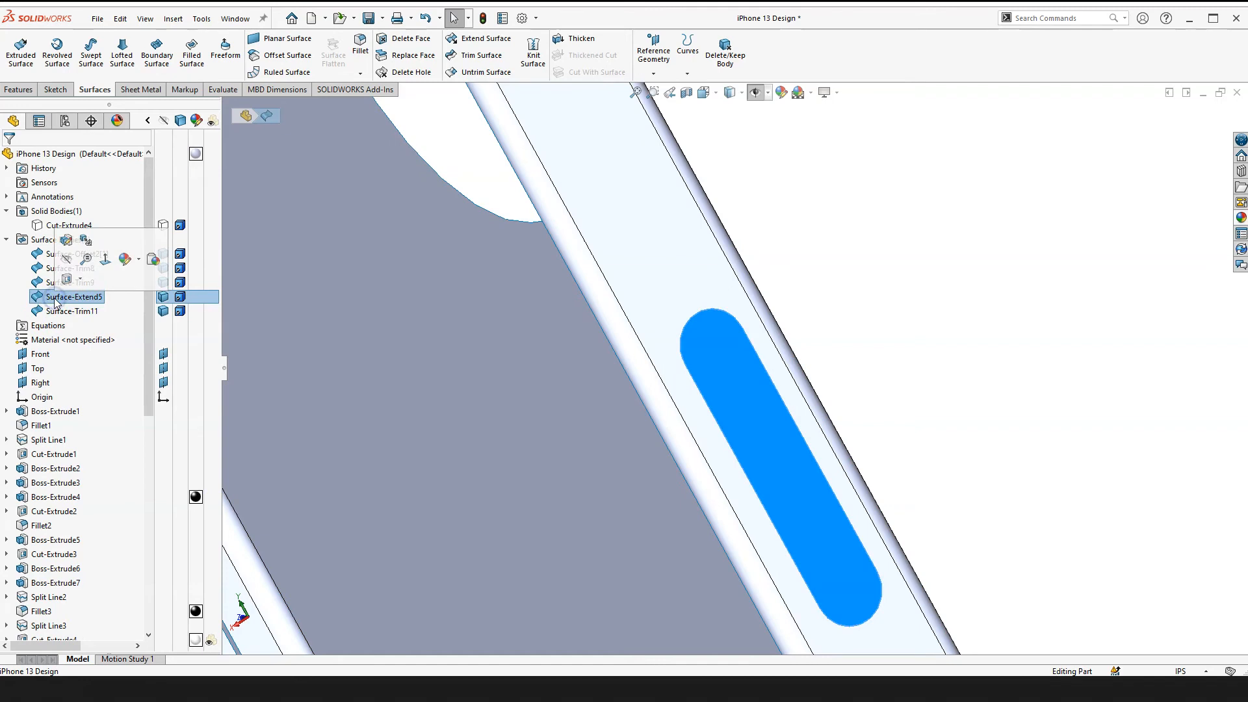
{"action": "left_click", "coordinate": [881, 368]}
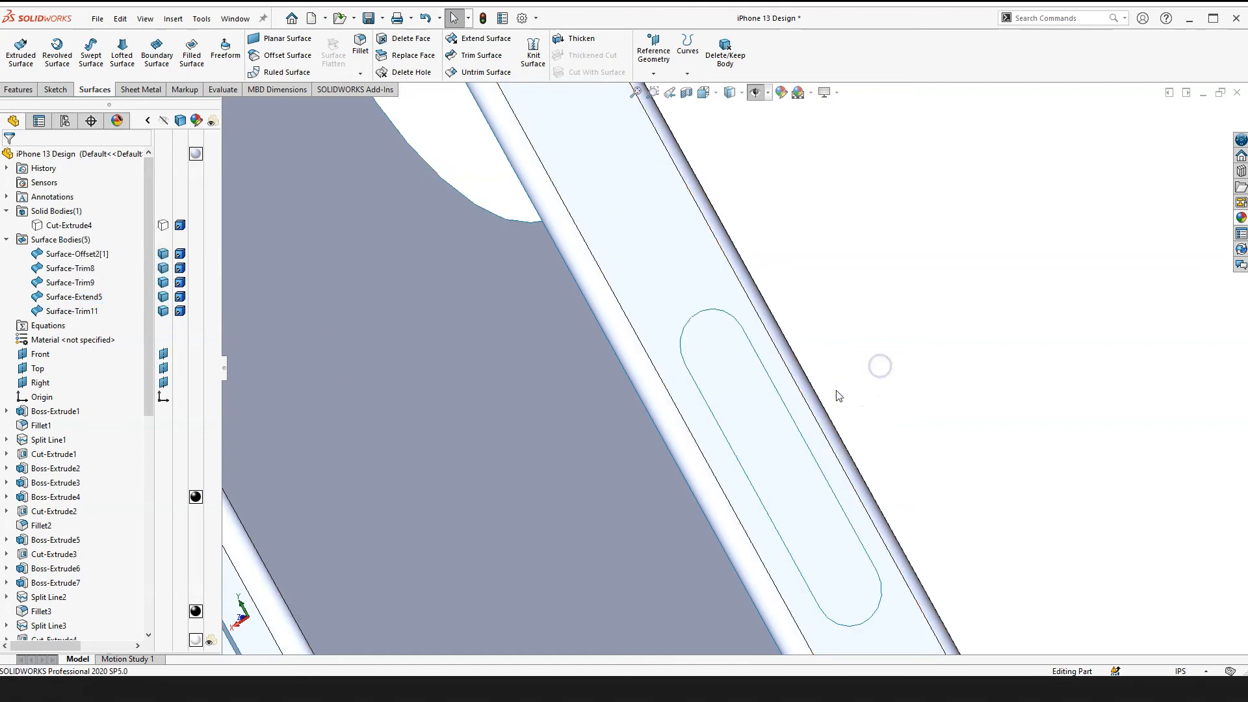
{"action": "left_click", "coordinate": [78, 299]}
{"action": "scroll", "coordinate": [961, 454], "scroll_direction": "up", "scroll_amount": 5}
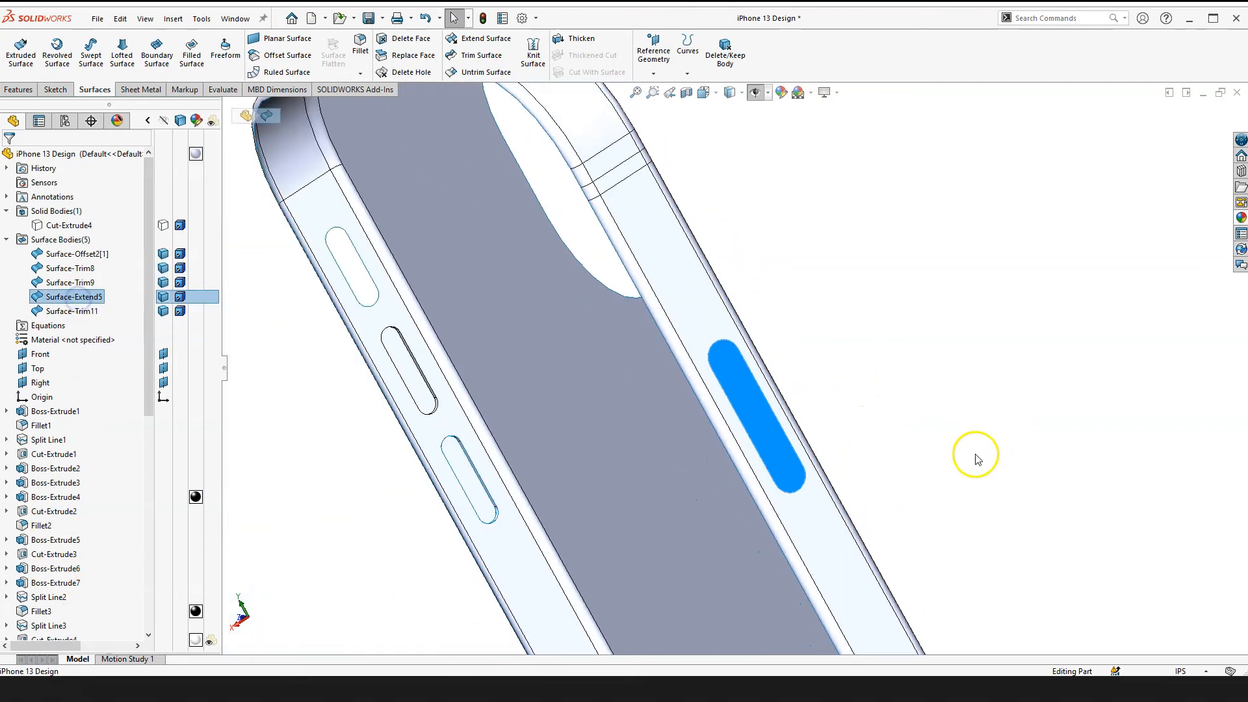
{"action": "left_click", "coordinate": [827, 339]}
{"action": "scroll", "coordinate": [76, 588], "scroll_direction": "down", "scroll_amount": 5}
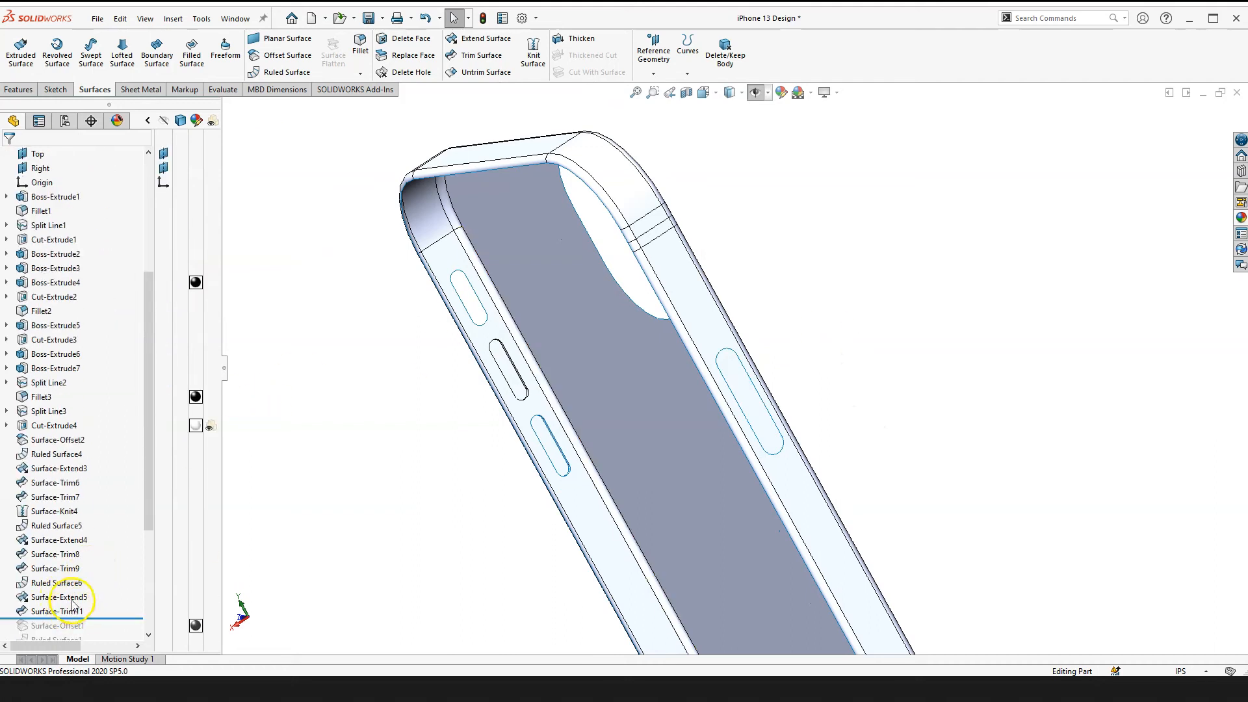
Step: Delete the Surface-Extend5 feature from the model
{"action": "left_click", "coordinate": [73, 598]}
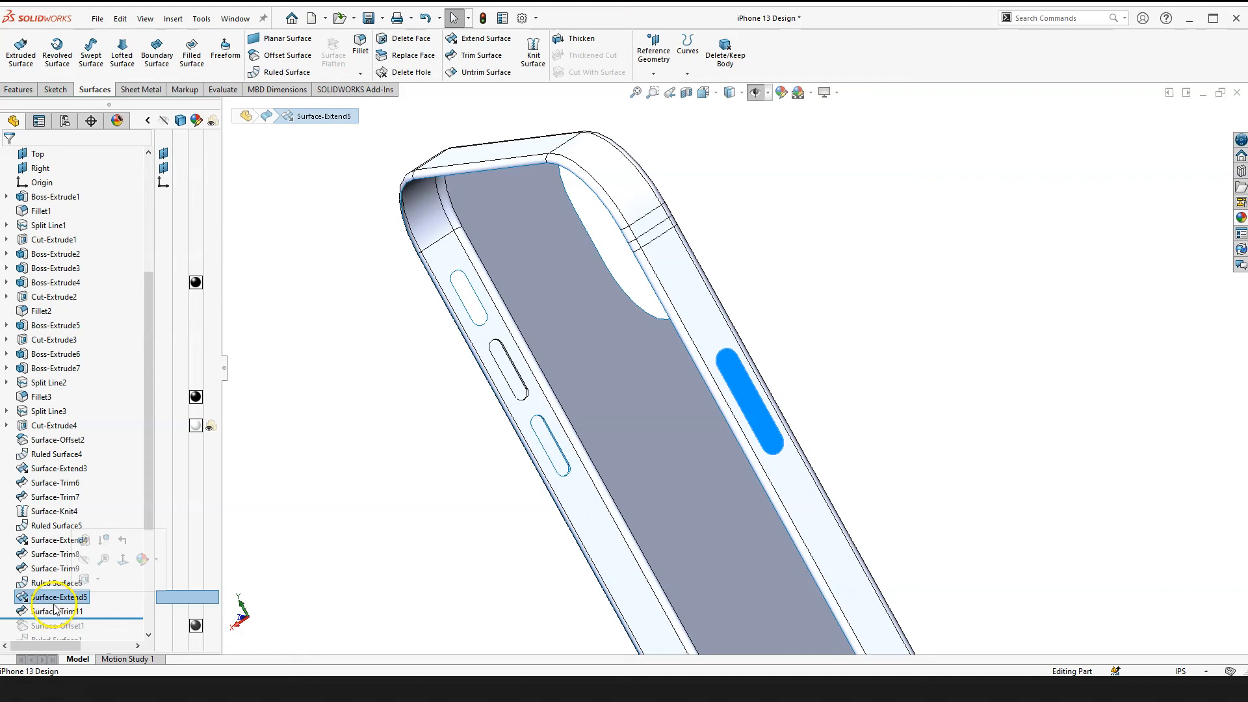
{"action": "right_click", "coordinate": [52, 604]}
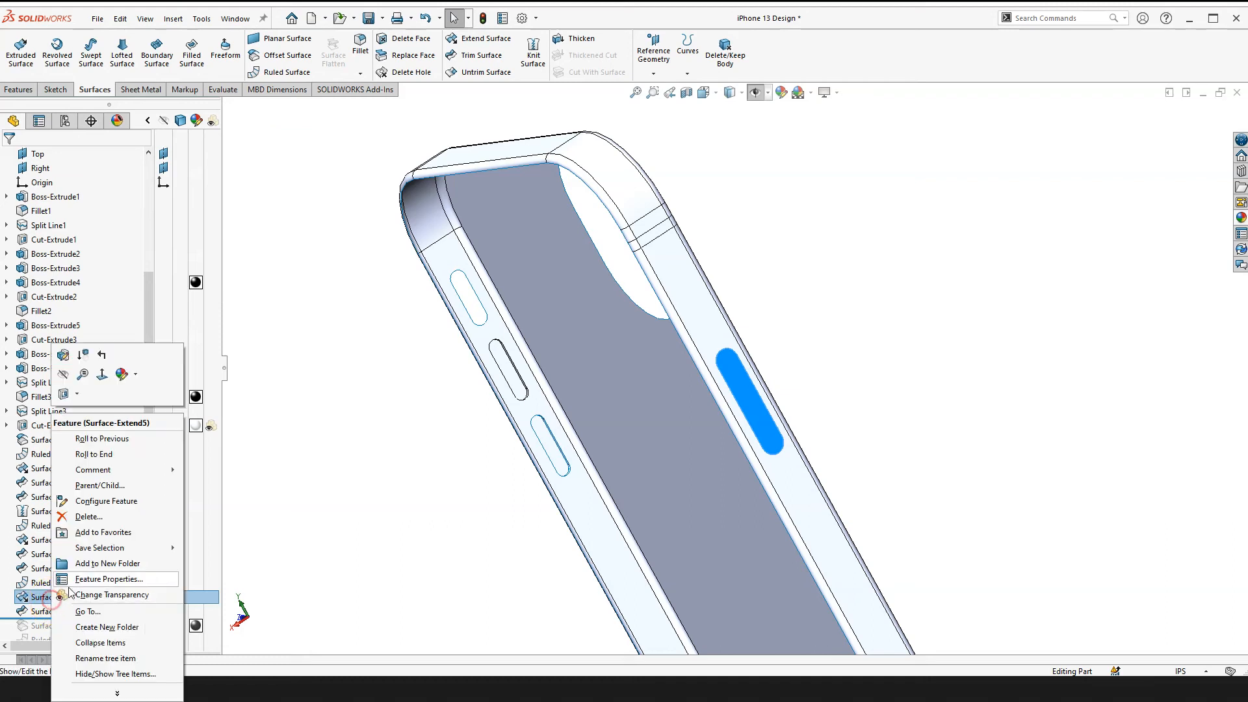
{"action": "left_click", "coordinate": [97, 520]}
{"action": "left_click", "coordinate": [846, 325]}
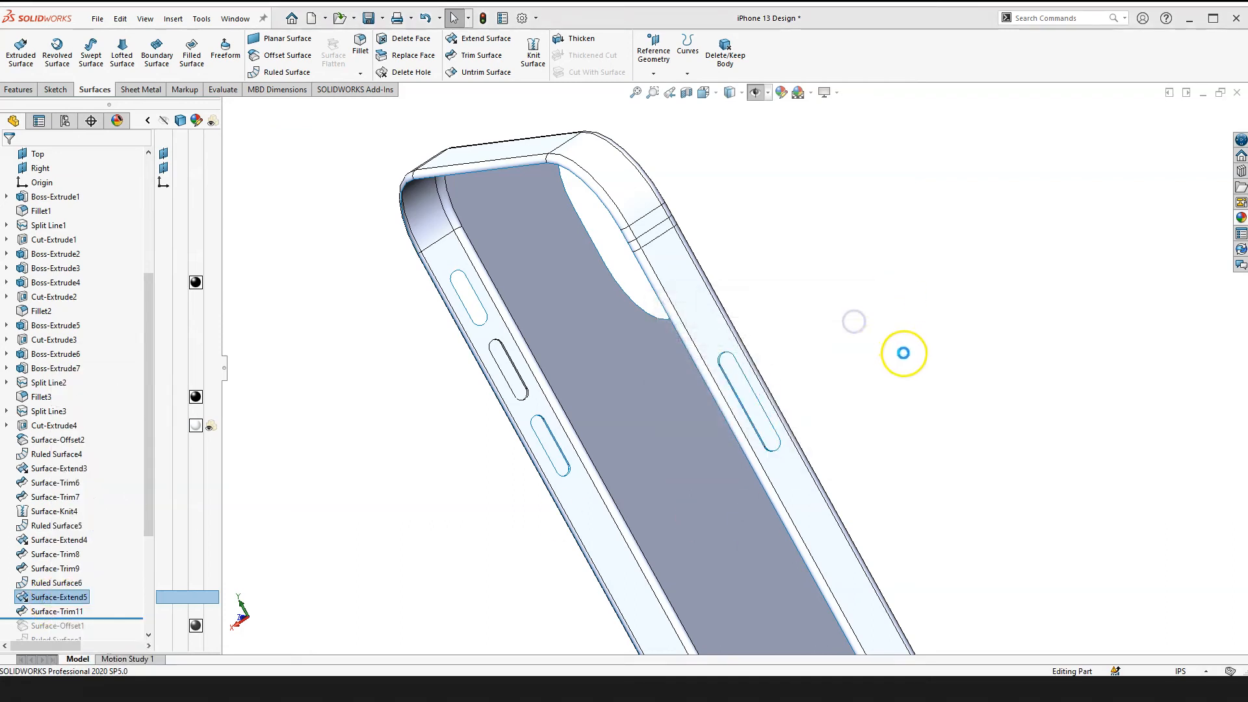
Step: Examine how the button faces and ruled surfaces meet the case walls on both long sides of the case
{"action": "scroll", "coordinate": [855, 344], "scroll_direction": "down", "scroll_amount": 5}
{"action": "middle_click_drag", "start_coordinate": [900, 270], "coordinate": [666, 370]}
{"action": "scroll", "coordinate": [709, 392], "scroll_direction": "up", "scroll_amount": 8}
{"action": "scroll", "coordinate": [777, 406], "scroll_direction": "down", "scroll_amount": 4}
{"action": "middle_click_drag", "start_coordinate": [749, 324], "coordinate": [629, 301]}
{"action": "scroll", "coordinate": [727, 421], "scroll_direction": "up", "scroll_amount": 2}
{"action": "middle_click_drag", "start_coordinate": [760, 404], "coordinate": [858, 385]}
{"action": "scroll", "coordinate": [750, 360], "scroll_direction": "up", "scroll_amount": 3}
{"action": "middle_click_drag", "start_coordinate": [750, 360], "coordinate": [818, 368]}
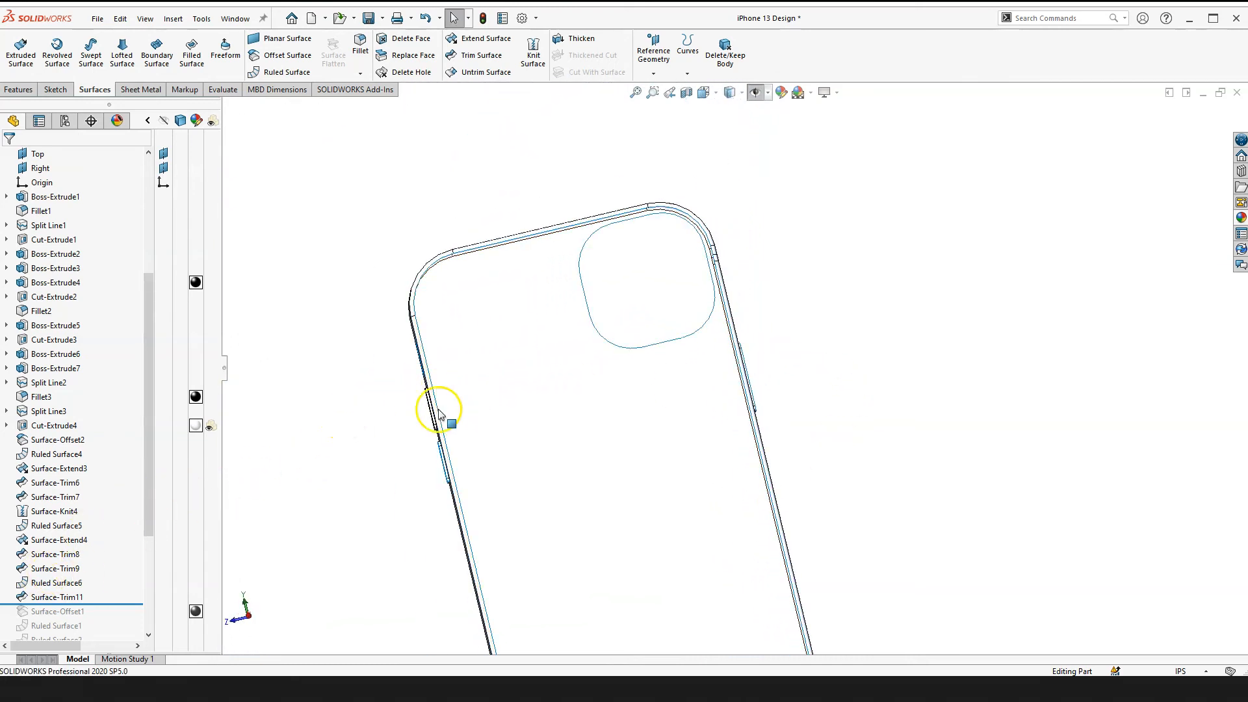
{"action": "scroll", "coordinate": [438, 413], "scroll_direction": "down", "scroll_amount": 2}
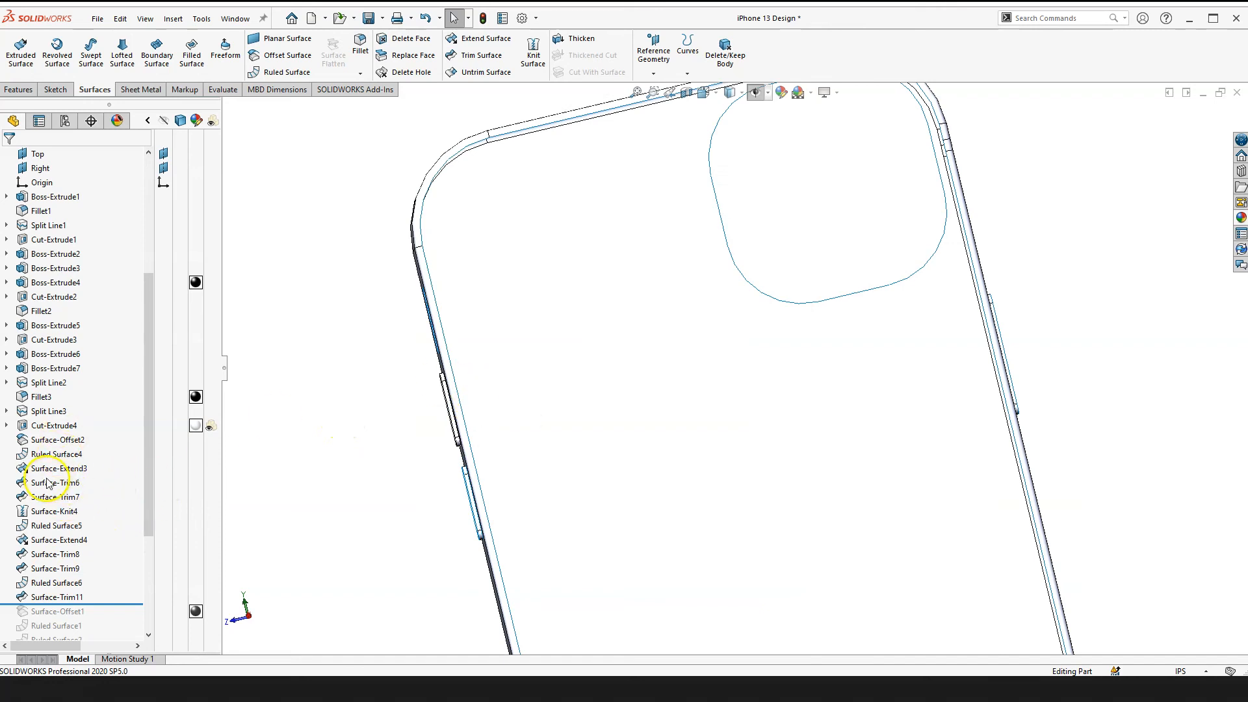
{"action": "scroll", "coordinate": [334, 427], "scroll_direction": "up", "scroll_amount": 3}
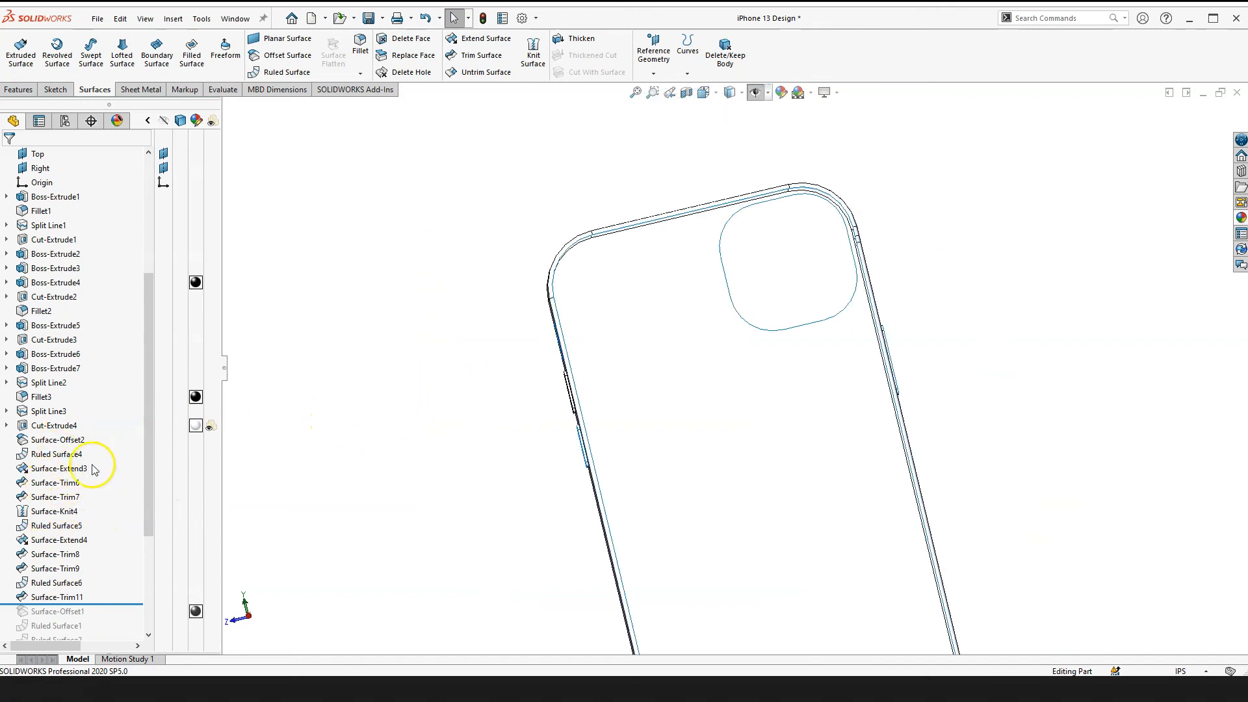
{"action": "scroll", "coordinate": [481, 390], "scroll_direction": "down", "scroll_amount": 4}
{"action": "scroll", "coordinate": [480, 410], "scroll_direction": "up", "scroll_amount": 2}
{"action": "scroll", "coordinate": [658, 460], "scroll_direction": "up", "scroll_amount": 3}
{"action": "scroll", "coordinate": [799, 393], "scroll_direction": "down", "scroll_amount": 3}
{"action": "scroll", "coordinate": [669, 451], "scroll_direction": "up", "scroll_amount": 3}
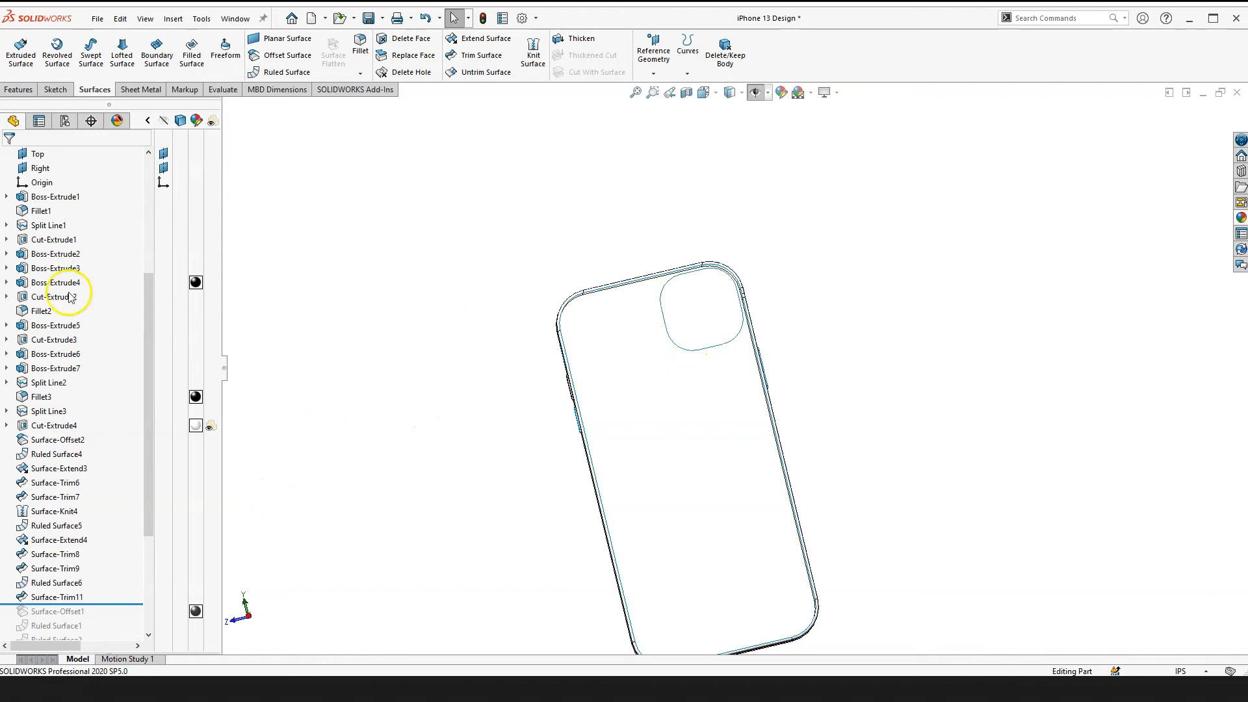
Step: Knit all five surface bodies, Surface-Offset2[1], Surface-Offset2[2], Surface-Trim8, Surface-Trim9 and Surface-Trim11, into one surface
{"action": "scroll", "coordinate": [72, 299], "scroll_direction": "up", "scroll_amount": 5}
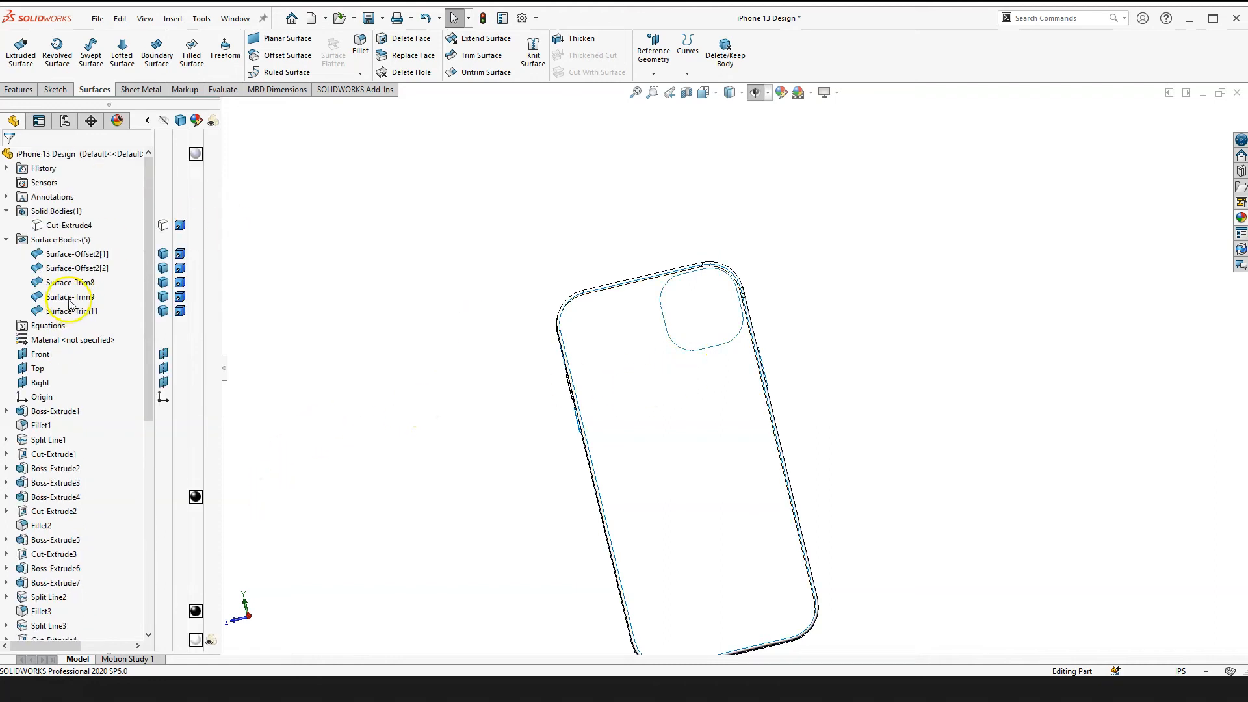
{"action": "left_click", "coordinate": [83, 255]}
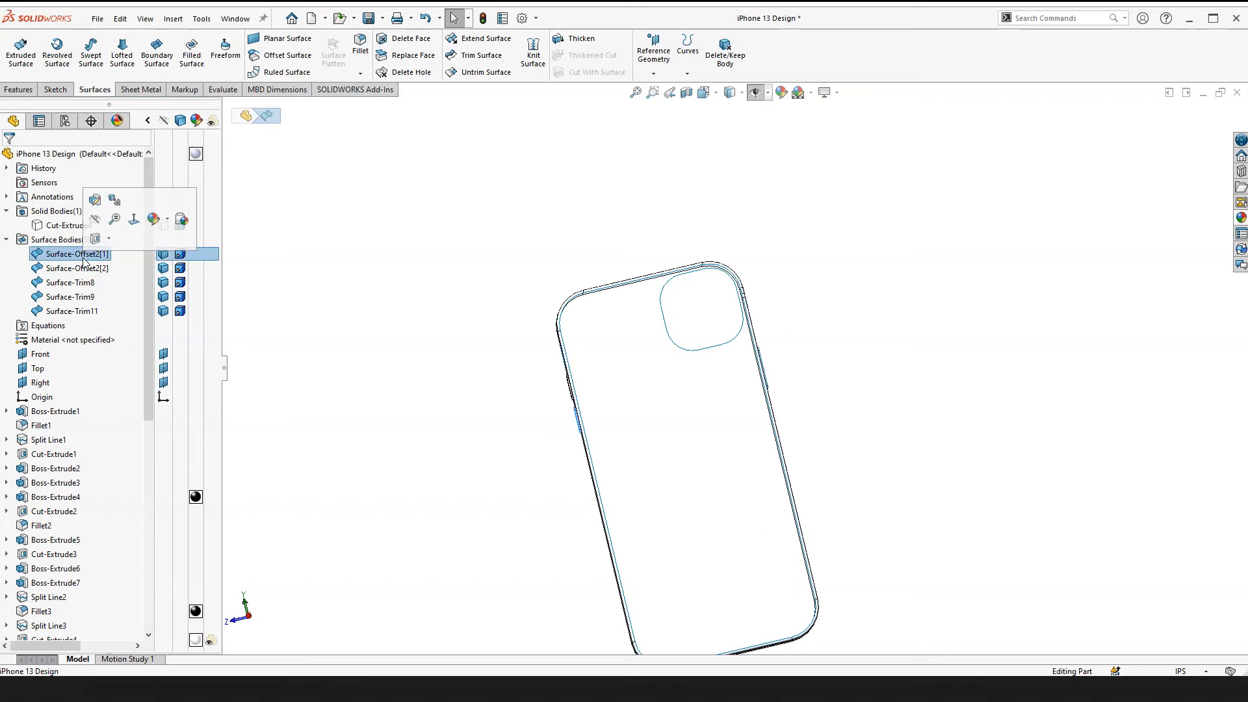
{"action": "left_click", "coordinate": [87, 276]}
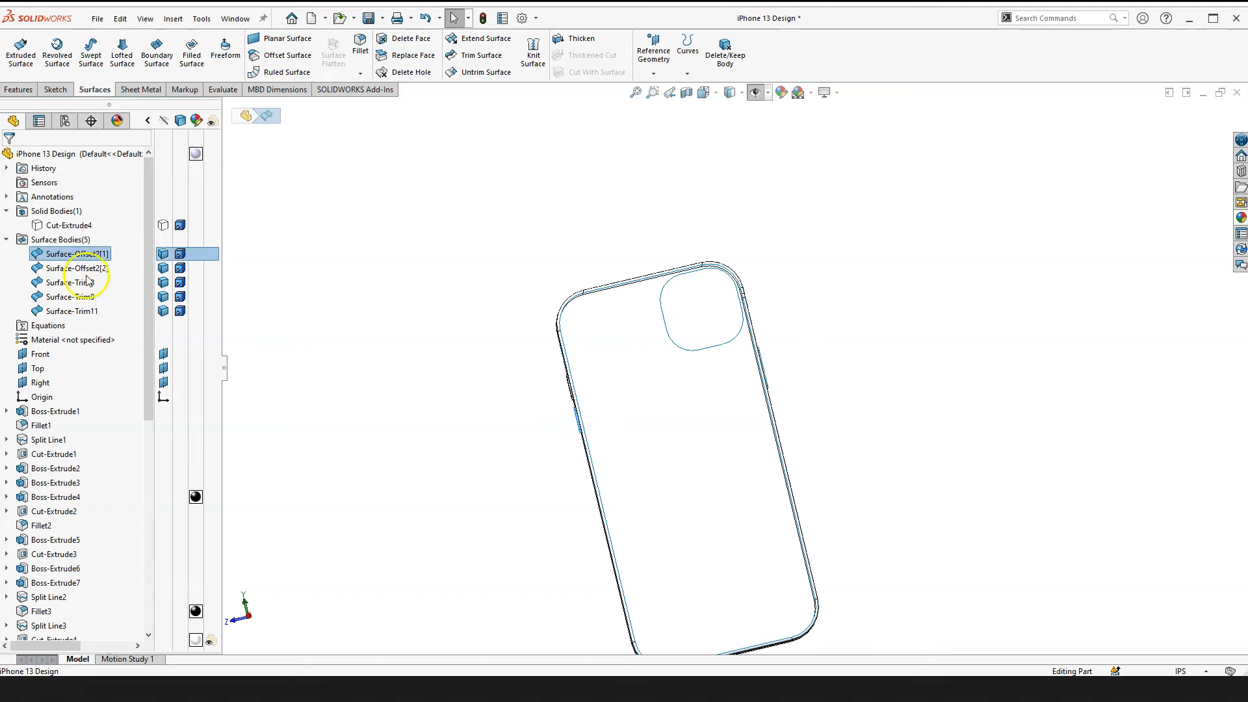
{"action": "left_click", "coordinate": [72, 313], "text": "shift"}
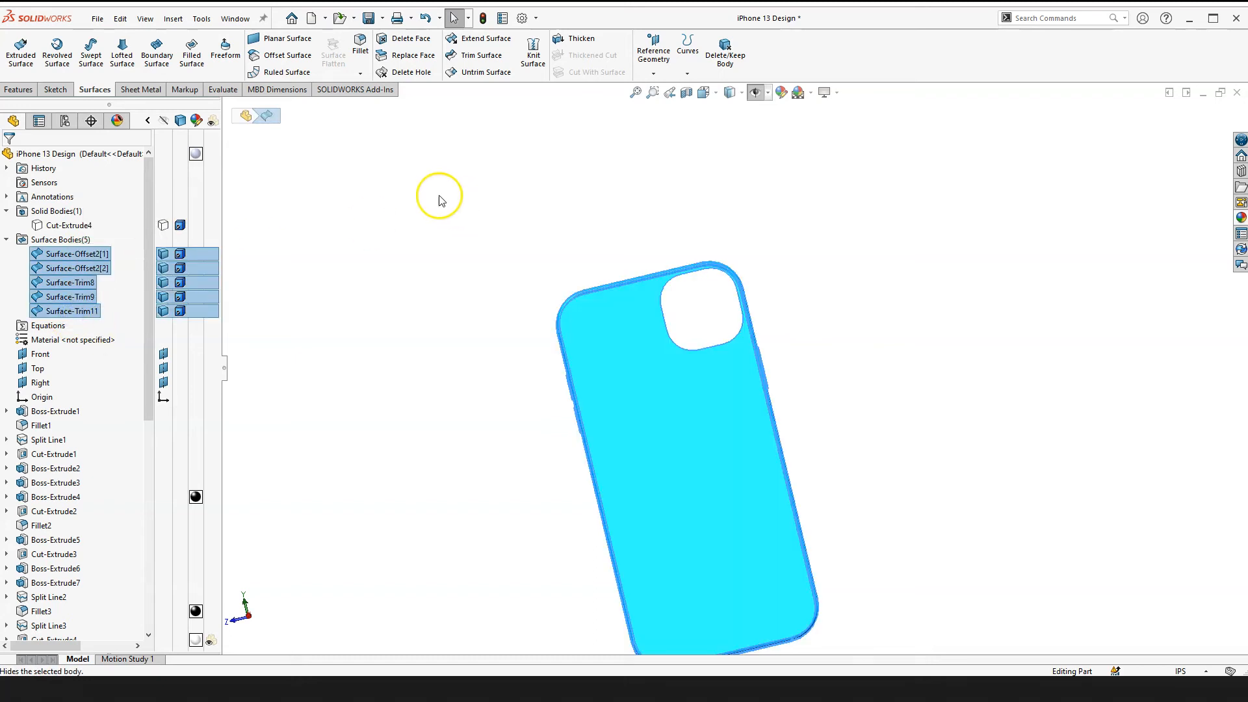
{"action": "left_click", "coordinate": [536, 55]}
{"action": "left_click", "coordinate": [184, 278]}
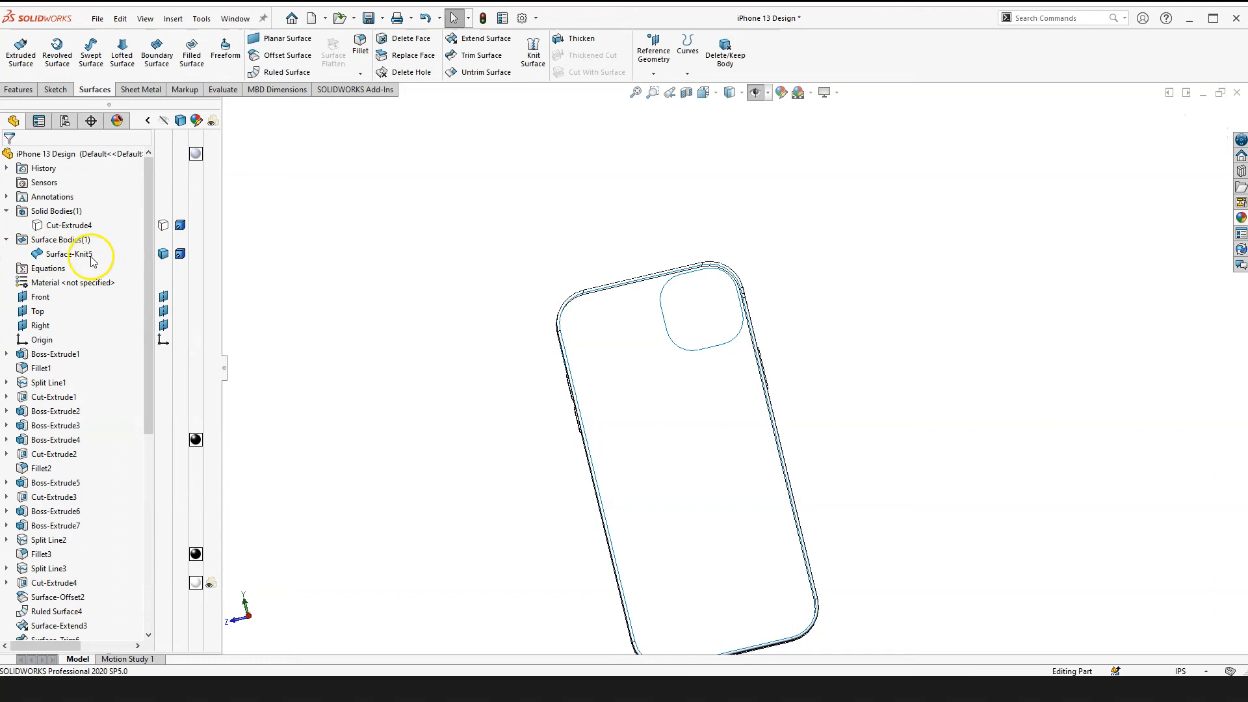
Step: Inspect the knitted case surface around the buttons, switch opening and camera cutout, and check its body in the feature tree
{"action": "left_click", "coordinate": [91, 260]}
{"action": "left_click", "coordinate": [365, 346]}
{"action": "scroll", "coordinate": [746, 336], "scroll_direction": "down", "scroll_amount": 3}
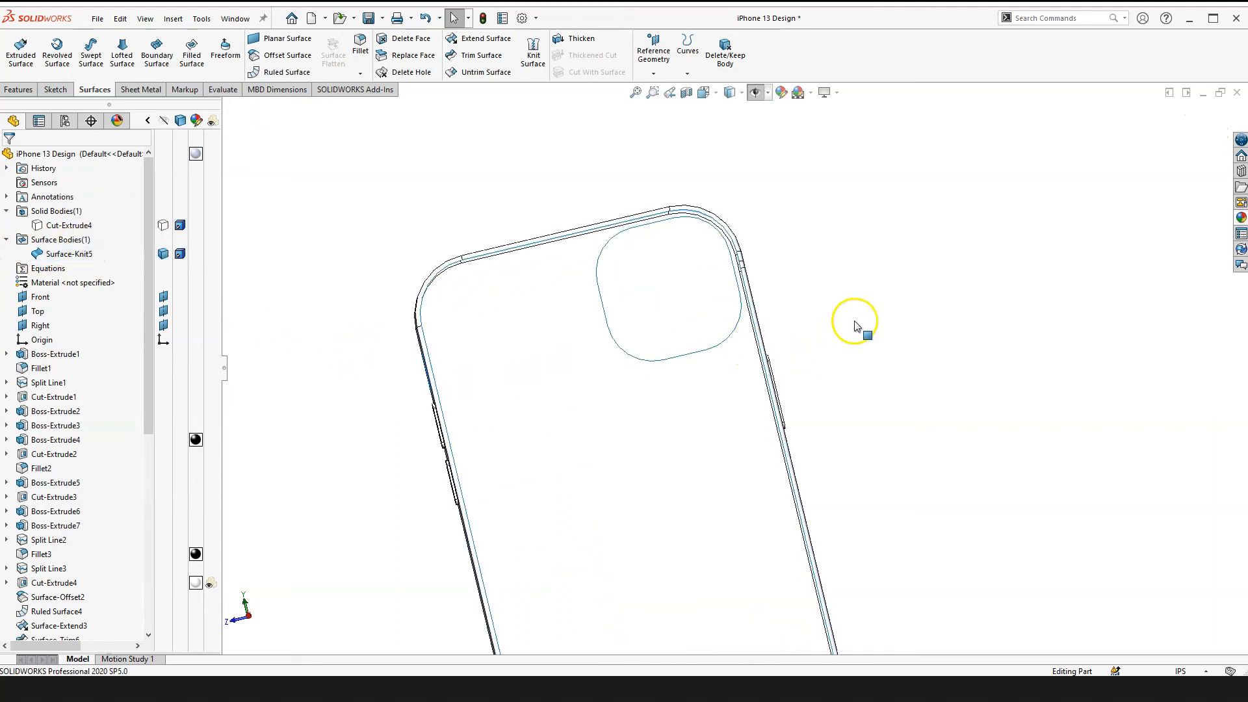
{"action": "mouse_move", "coordinate": [869, 442]}
{"action": "middle_mouse_down"}
{"action": "mouse_move", "coordinate": [482, 403]}
{"action": "mouse_move", "coordinate": [398, 432]}
{"action": "mouse_move", "coordinate": [693, 393]}
{"action": "mouse_move", "coordinate": [871, 409]}
{"action": "mouse_move", "coordinate": [825, 373]}
{"action": "mouse_move", "coordinate": [873, 352]}
{"action": "middle_mouse_up"}
{"action": "middle_click_drag", "start_coordinate": [605, 314], "coordinate": [595, 260]}
{"action": "scroll", "coordinate": [631, 351], "scroll_direction": "up", "scroll_amount": 4}
{"action": "middle_click_drag", "start_coordinate": [632, 354], "coordinate": [473, 456]}
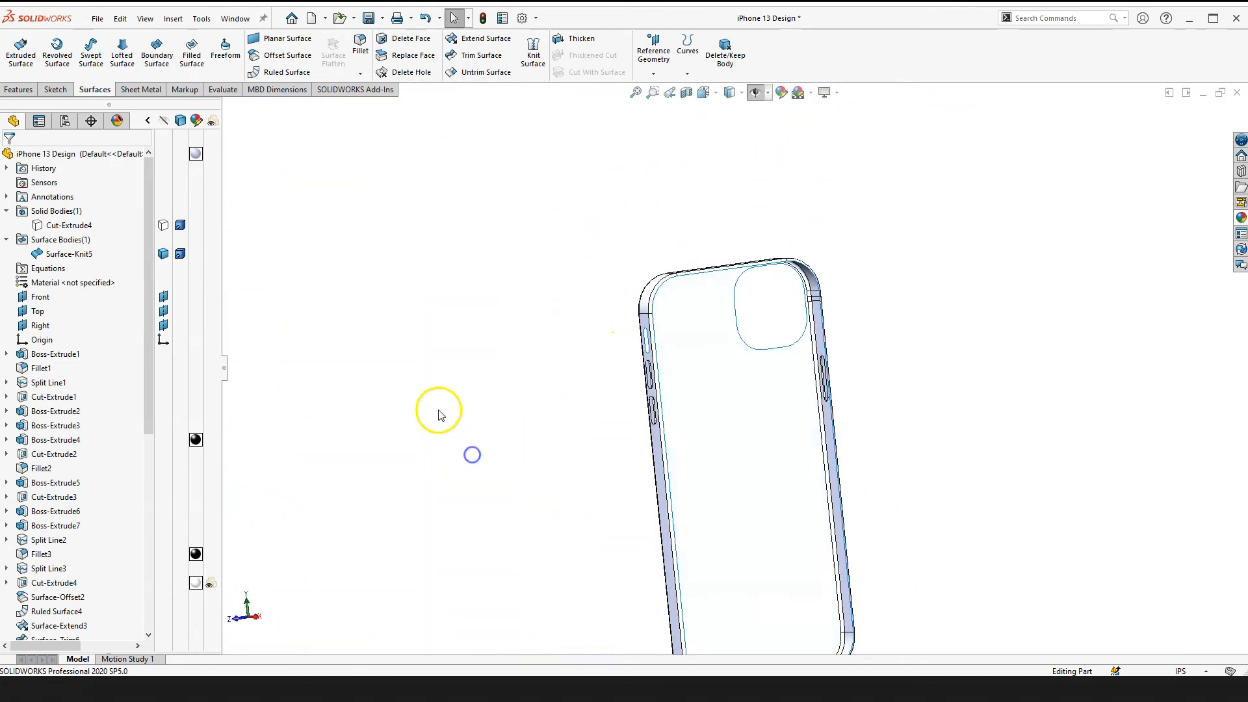
{"action": "scroll", "coordinate": [150, 572], "scroll_direction": "down", "scroll_amount": 5}
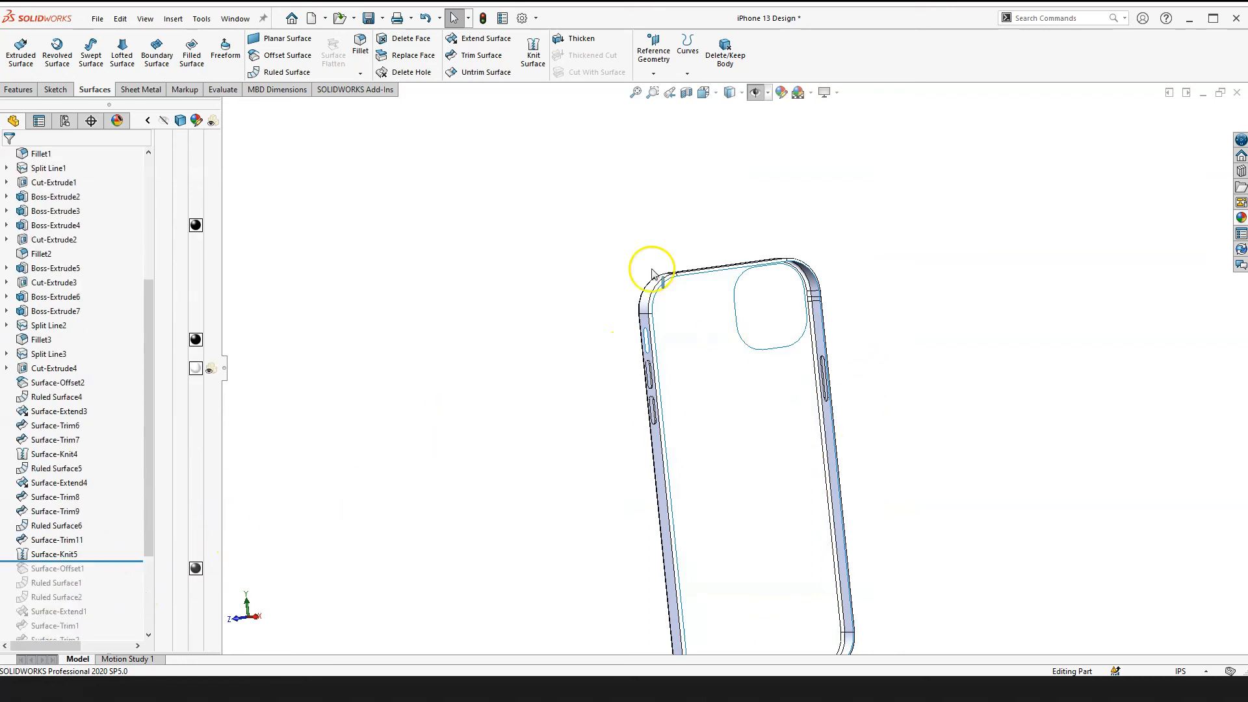
{"action": "scroll", "coordinate": [756, 338], "scroll_direction": "down", "scroll_amount": 2}
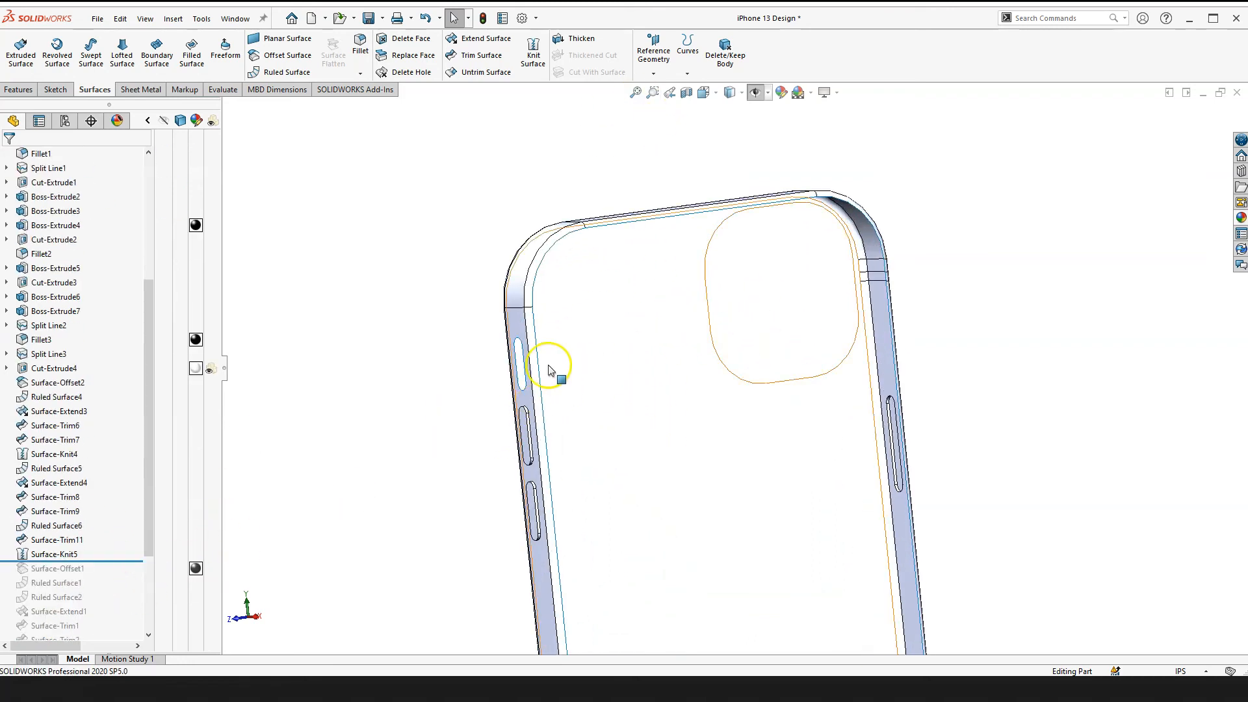
{"action": "scroll", "coordinate": [75, 340], "scroll_direction": "up", "scroll_amount": 5}
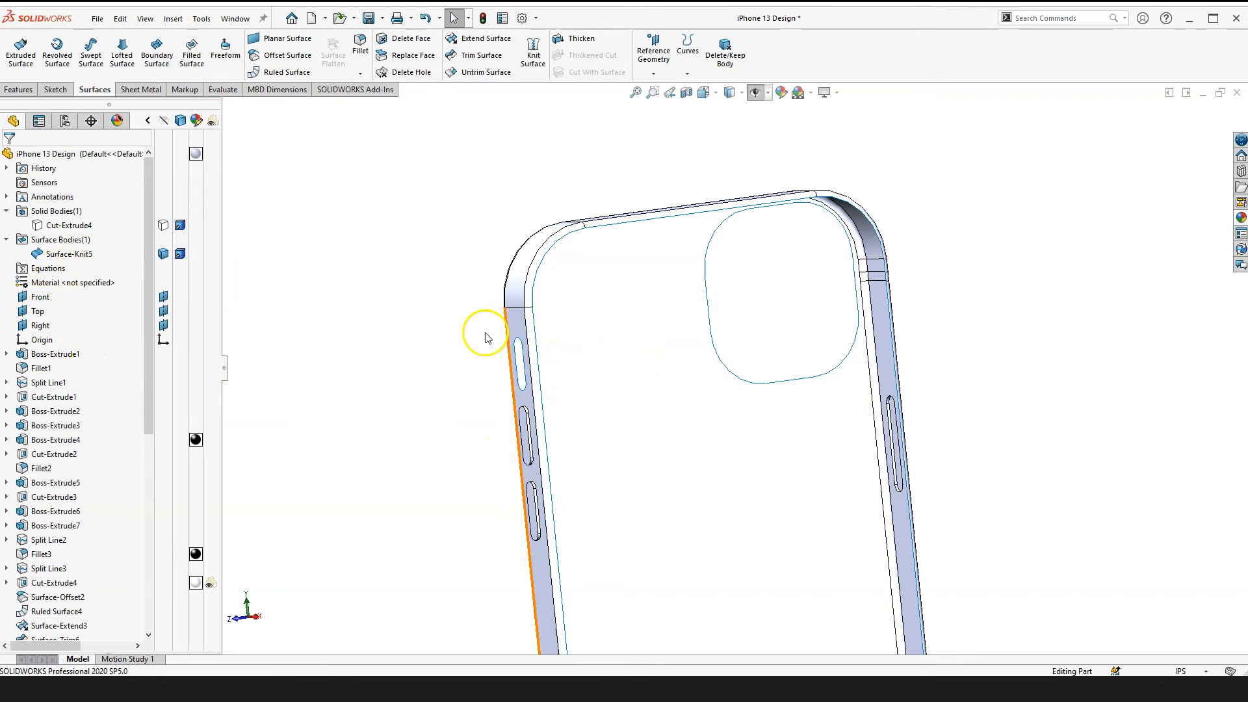
{"action": "scroll", "coordinate": [668, 424], "scroll_direction": "up", "scroll_amount": 3}
{"action": "scroll", "coordinate": [773, 449], "scroll_direction": "up", "scroll_amount": 3}
{"action": "left_click", "coordinate": [394, 341]}
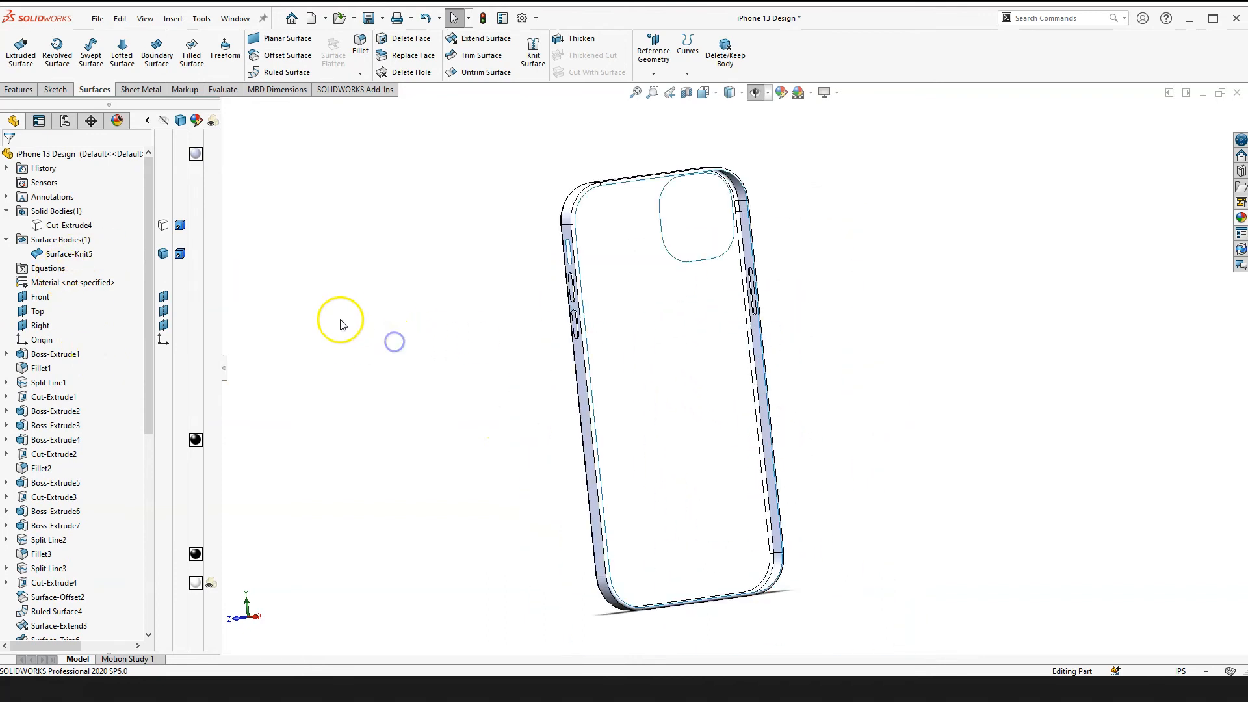
Step: Thicken the knitted surface Surface-Knit5 by 0.02 in to turn it into a solid case body
{"action": "scroll", "coordinate": [103, 579], "scroll_direction": "down", "scroll_amount": 4}
{"action": "scroll", "coordinate": [104, 559], "scroll_direction": "up", "scroll_amount": 4}
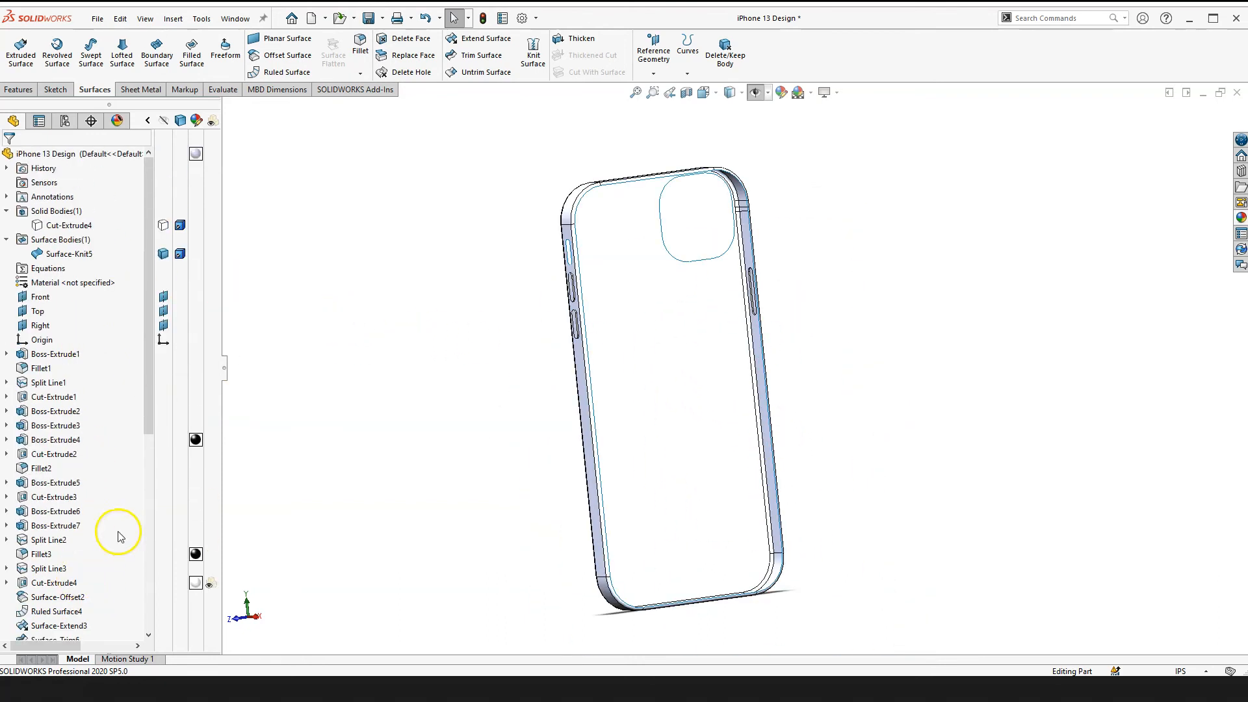
{"action": "scroll", "coordinate": [703, 135], "scroll_direction": "down", "scroll_amount": 3}
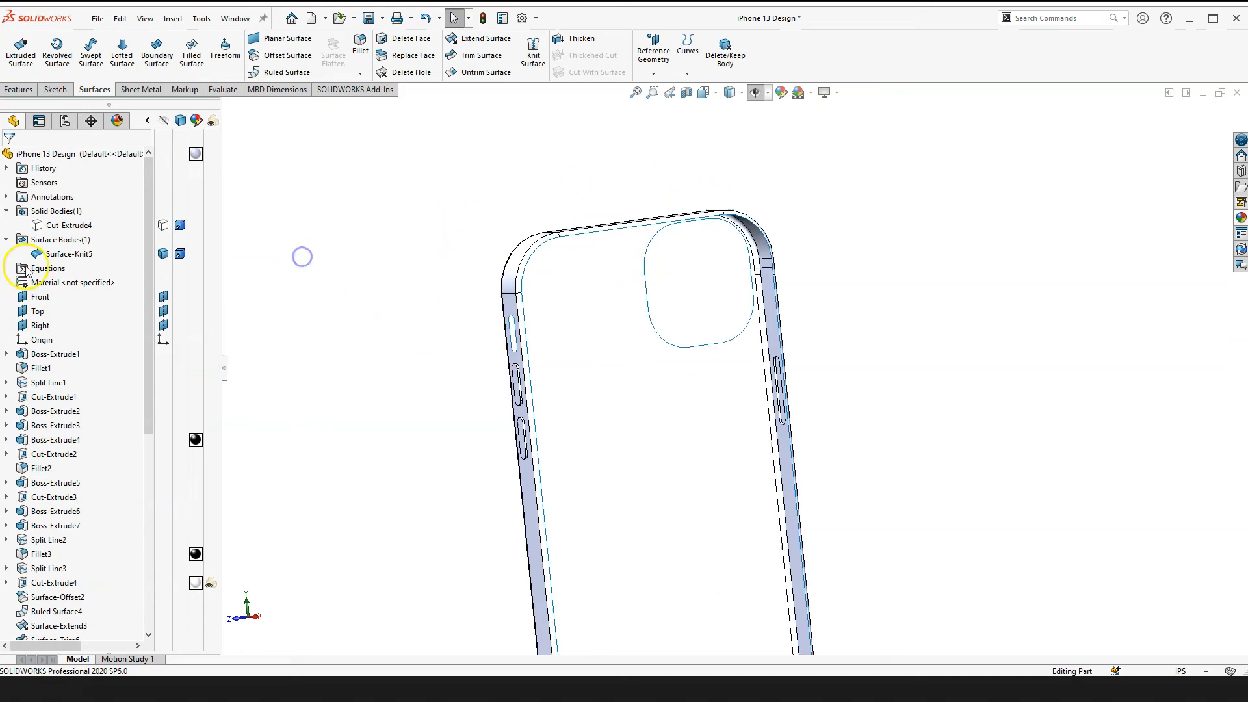
{"action": "left_click", "coordinate": [79, 254]}
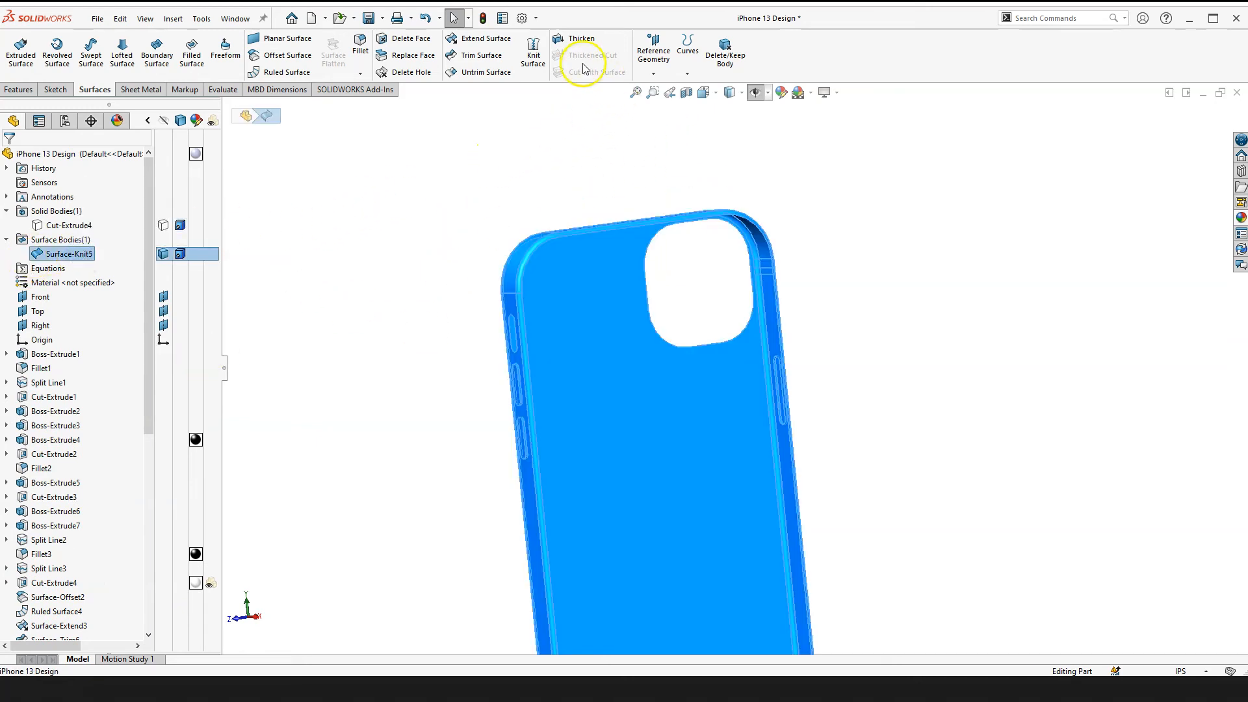
{"action": "left_click", "coordinate": [578, 40]}
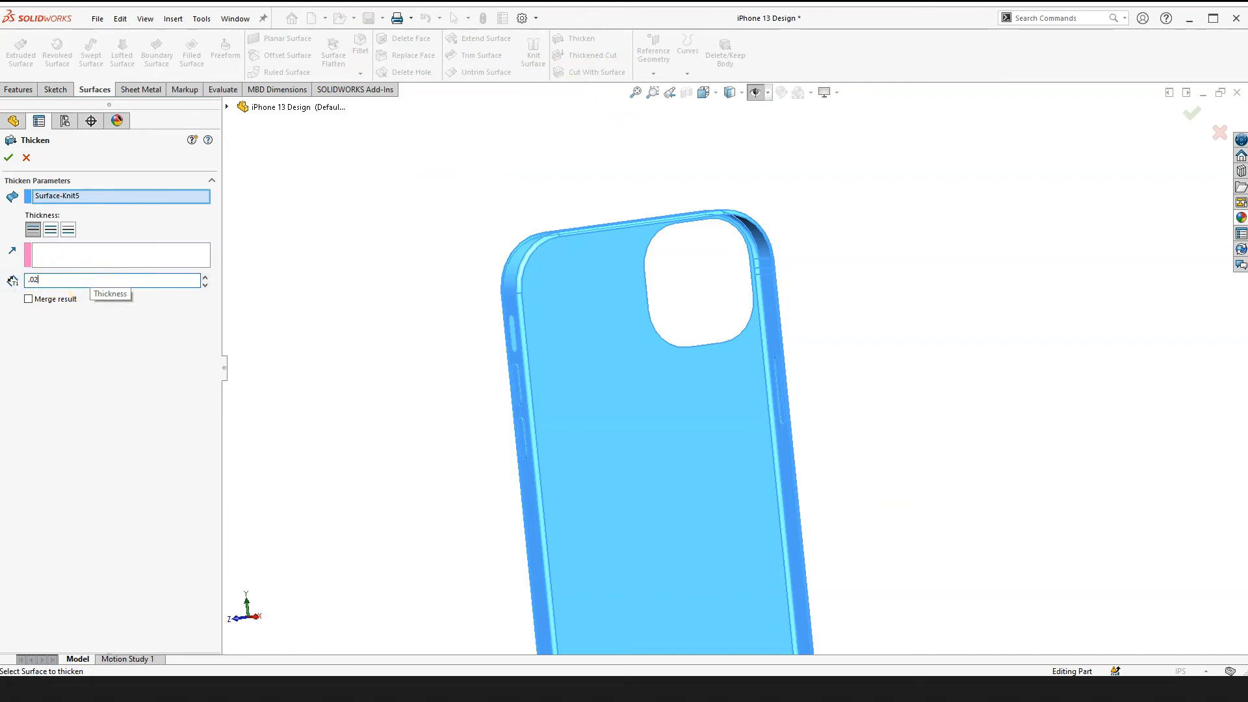
{"action": "key", "text": "Return"}
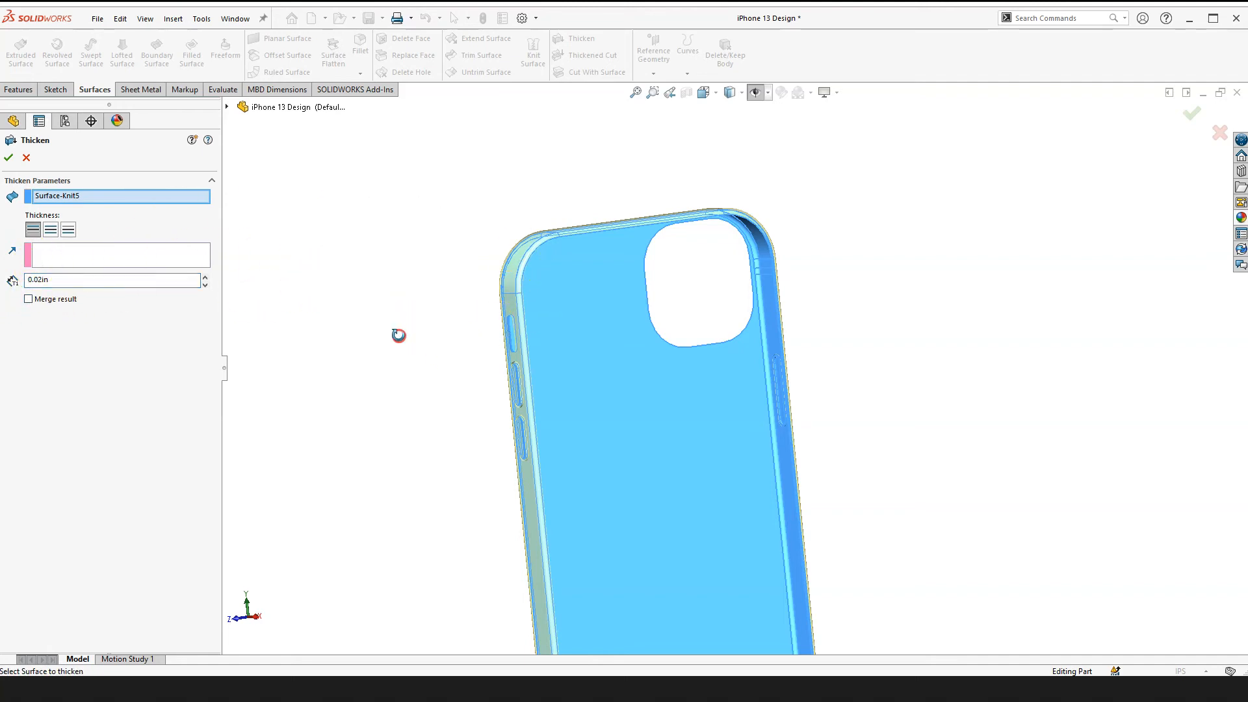
{"action": "scroll", "coordinate": [552, 313], "scroll_direction": "down", "scroll_amount": 4}
{"action": "middle_click_drag", "start_coordinate": [577, 313], "coordinate": [444, 192]}
{"action": "scroll", "coordinate": [496, 160], "scroll_direction": "down", "scroll_amount": 6}
{"action": "middle_click_drag", "start_coordinate": [527, 230], "coordinate": [538, 433]}
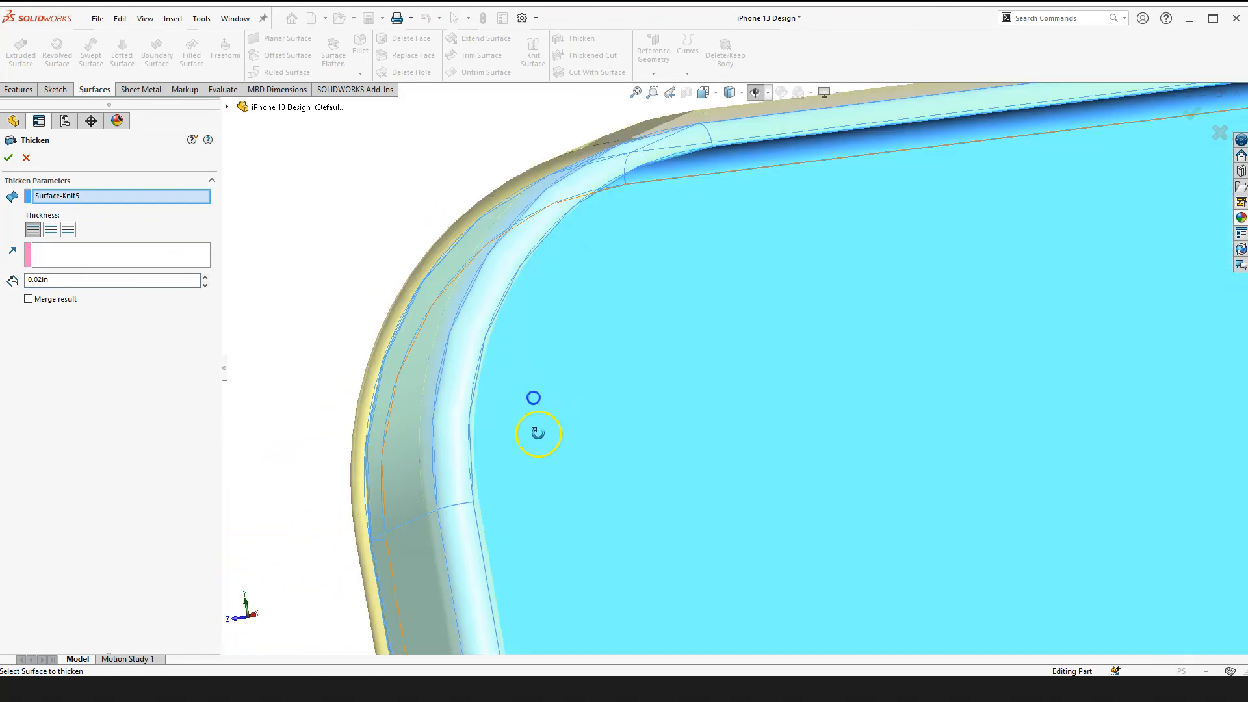
{"action": "scroll", "coordinate": [546, 422], "scroll_direction": "up", "scroll_amount": 8}
{"action": "scroll", "coordinate": [837, 407], "scroll_direction": "down", "scroll_amount": 5}
{"action": "scroll", "coordinate": [579, 396], "scroll_direction": "down", "scroll_amount": 4}
{"action": "middle_click_drag", "start_coordinate": [464, 355], "coordinate": [495, 373]}
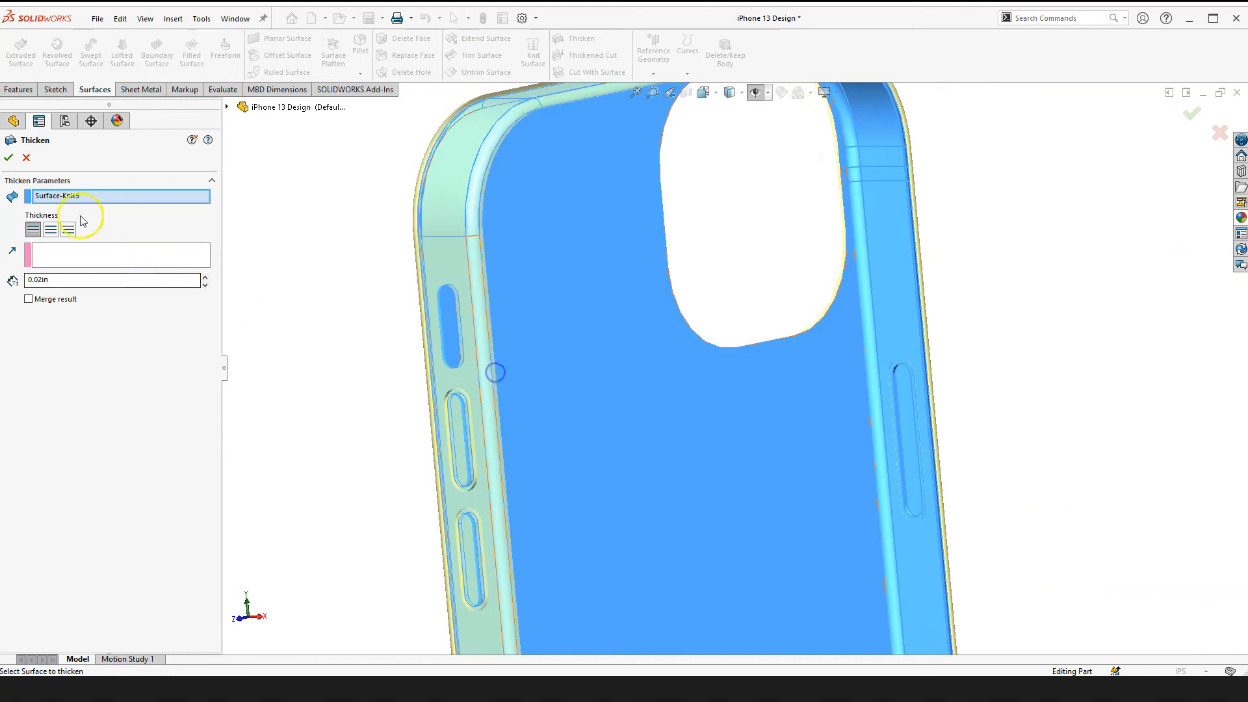
{"action": "left_click", "coordinate": [11, 157]}
Step: Inspect the thickened case body around the button recesses, switch opening, camera cutout and inner walls, and check it among the solid bodies
{"action": "scroll", "coordinate": [446, 362], "scroll_direction": "up", "scroll_amount": 3}
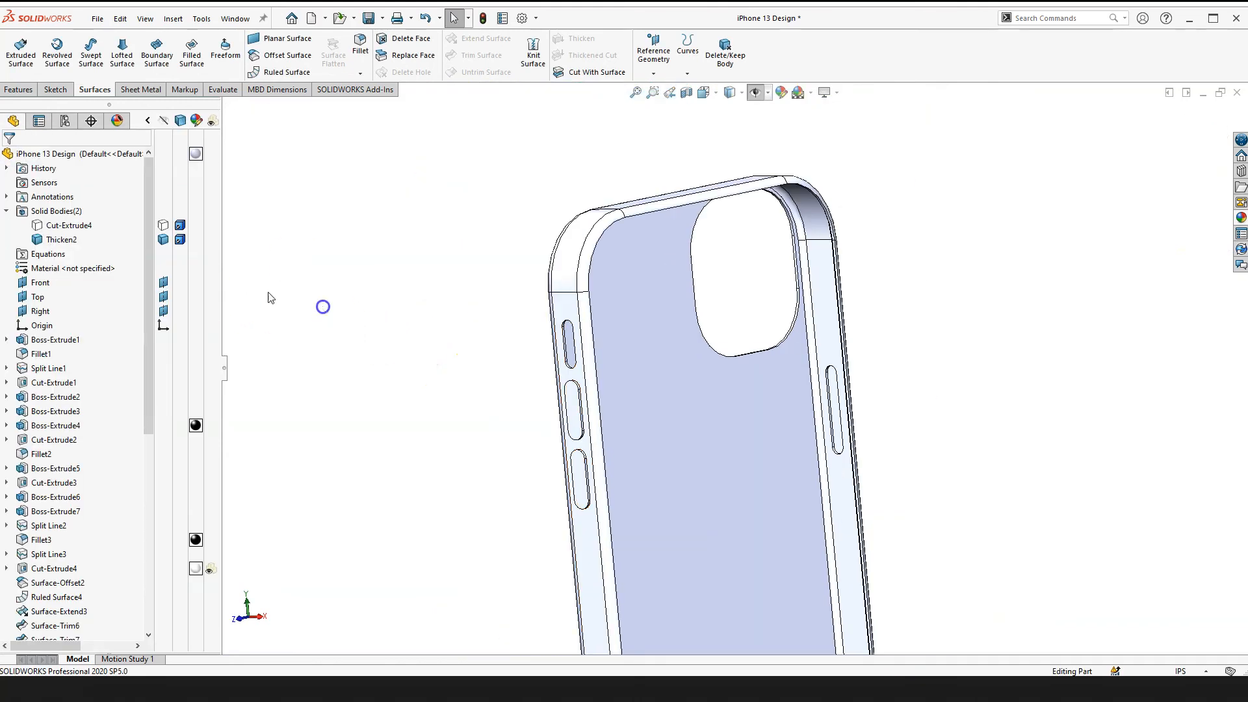
{"action": "left_click", "coordinate": [62, 240]}
{"action": "left_click", "coordinate": [388, 338]}
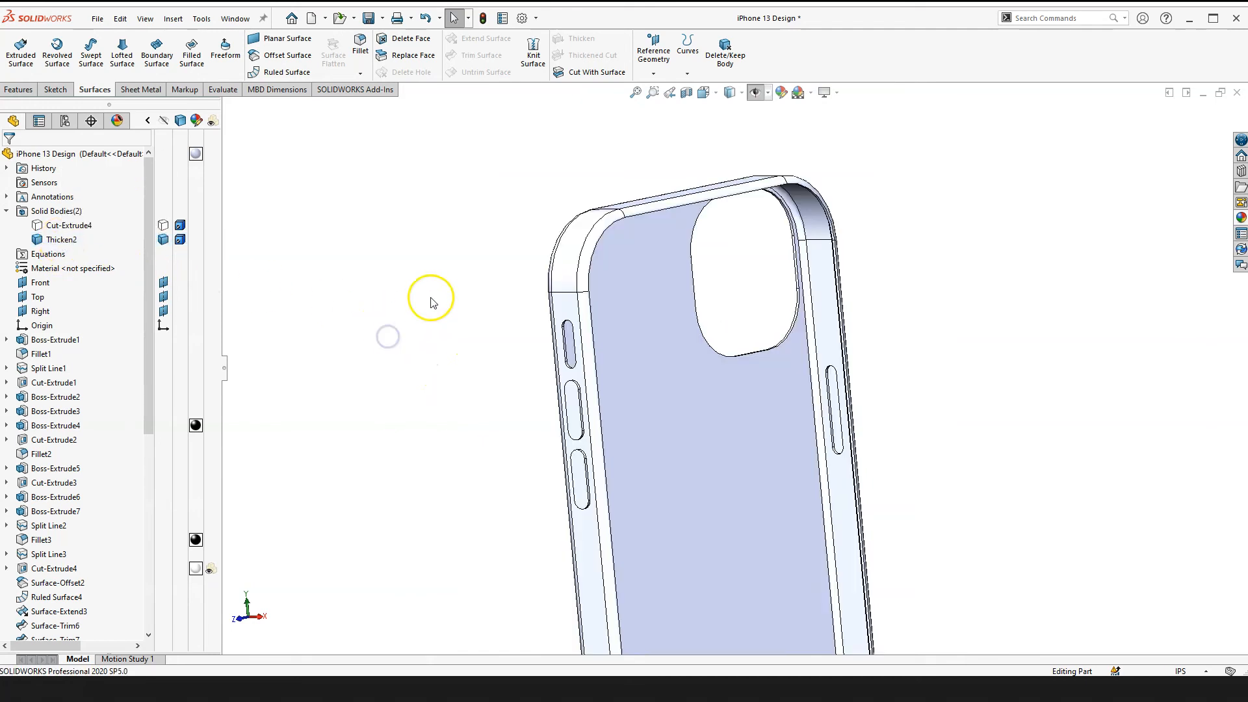
{"action": "scroll", "coordinate": [676, 309], "scroll_direction": "down", "scroll_amount": 2}
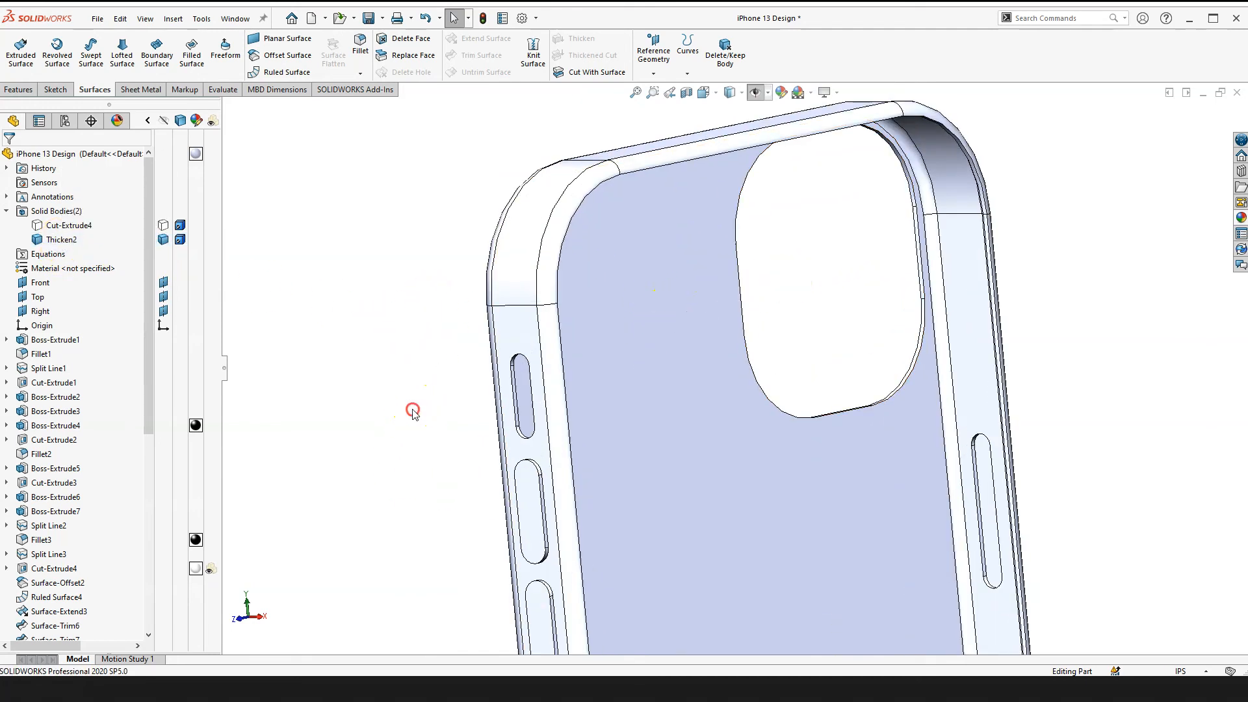
{"action": "scroll", "coordinate": [594, 387], "scroll_direction": "down", "scroll_amount": 5}
{"action": "middle_click_drag", "start_coordinate": [470, 390], "coordinate": [468, 437]}
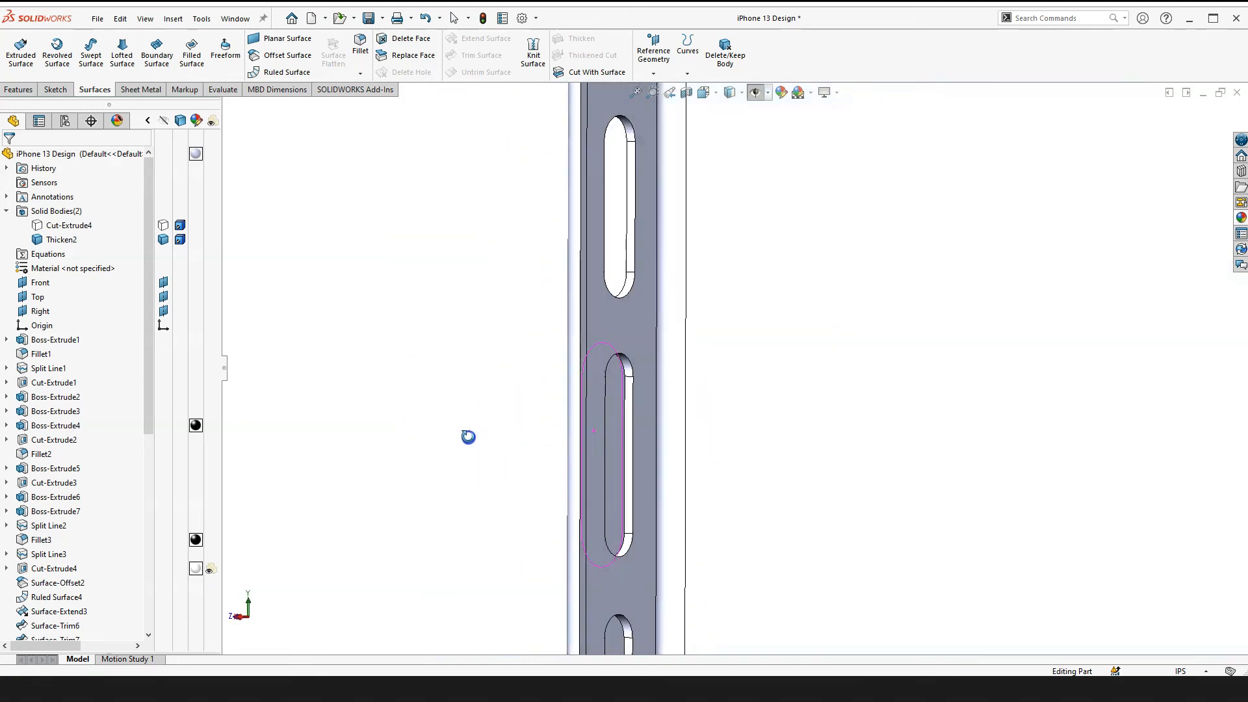
{"action": "scroll", "coordinate": [621, 364], "scroll_direction": "down", "scroll_amount": 3}
{"action": "scroll", "coordinate": [75, 611], "scroll_direction": "down", "scroll_amount": 3}
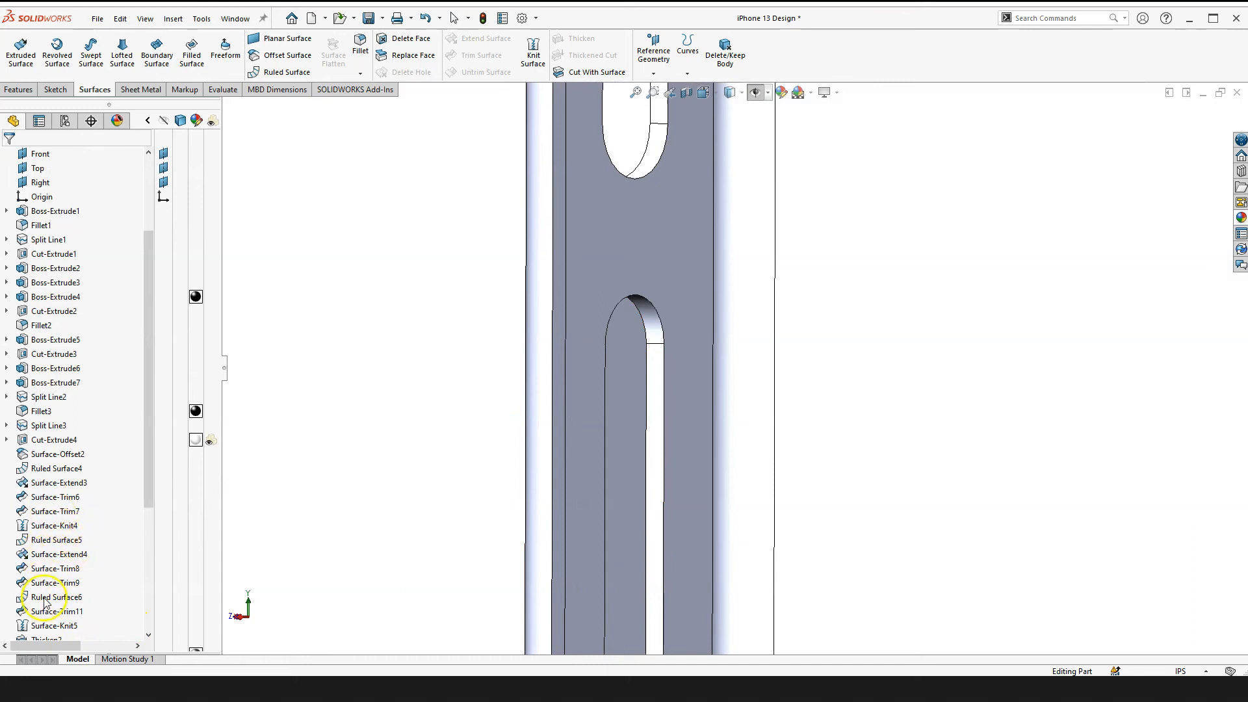
{"action": "middle_click_drag", "start_coordinate": [658, 346], "coordinate": [591, 375]}
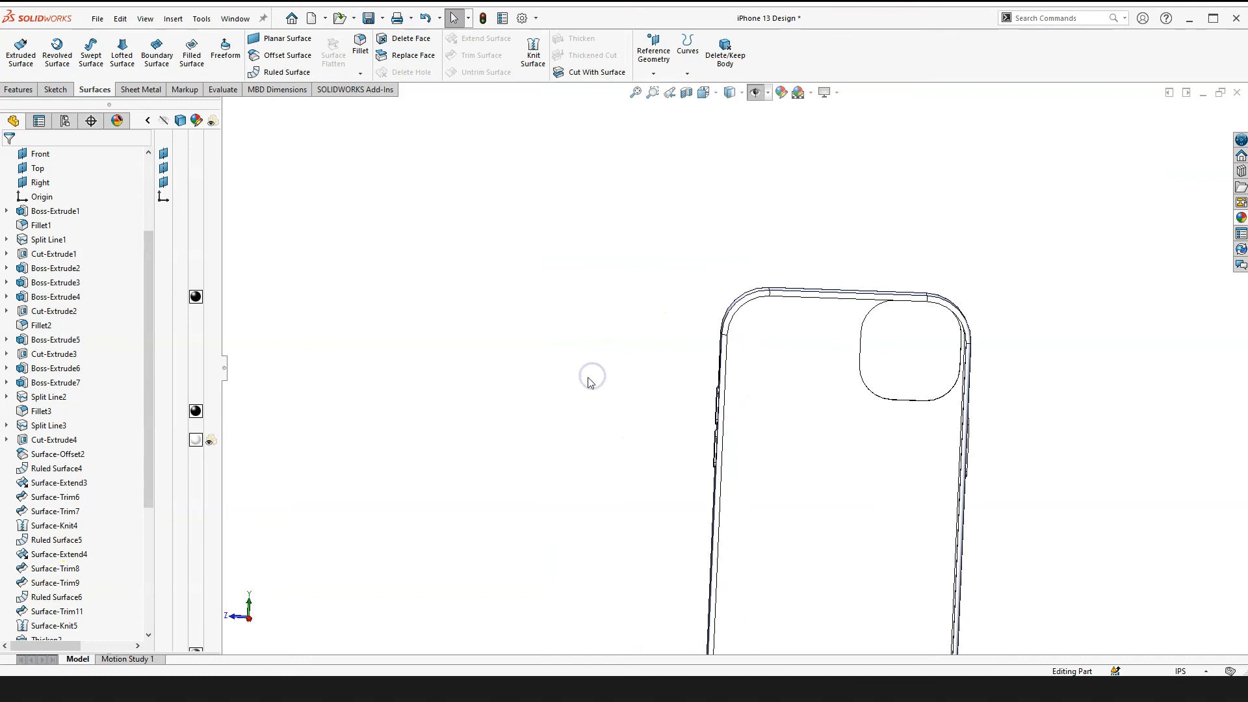
{"action": "right_click", "coordinate": [572, 362]}
{"action": "mouse_move", "coordinate": [599, 468]}
{"action": "middle_mouse_down"}
{"action": "mouse_move", "coordinate": [858, 391]}
{"action": "mouse_move", "coordinate": [818, 412]}
{"action": "mouse_move", "coordinate": [845, 377]}
{"action": "mouse_move", "coordinate": [846, 466]}
{"action": "mouse_move", "coordinate": [731, 423]}
{"action": "mouse_move", "coordinate": [683, 371]}
{"action": "mouse_move", "coordinate": [657, 371]}
{"action": "mouse_move", "coordinate": [672, 439]}
{"action": "mouse_move", "coordinate": [630, 357]}
{"action": "mouse_move", "coordinate": [401, 447]}
{"action": "middle_mouse_up"}
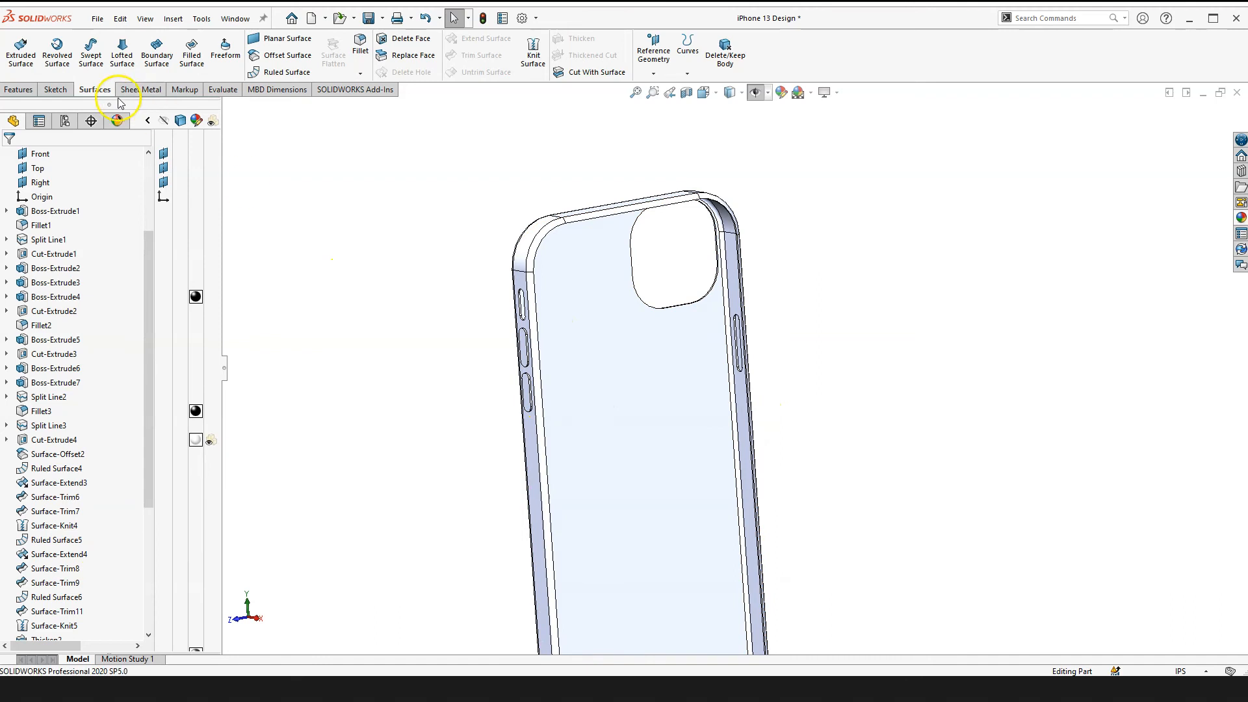
{"action": "scroll", "coordinate": [617, 465], "scroll_direction": "up", "scroll_amount": 3}
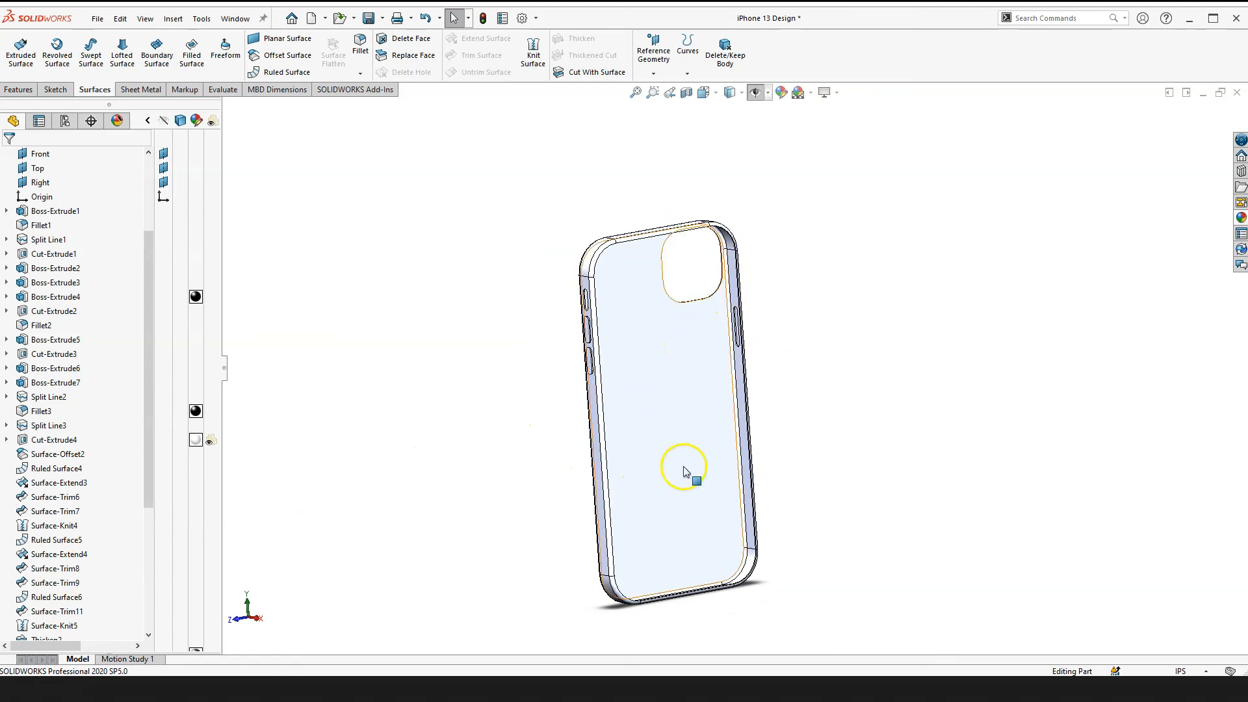
{"action": "scroll", "coordinate": [669, 292], "scroll_direction": "down", "scroll_amount": 5}
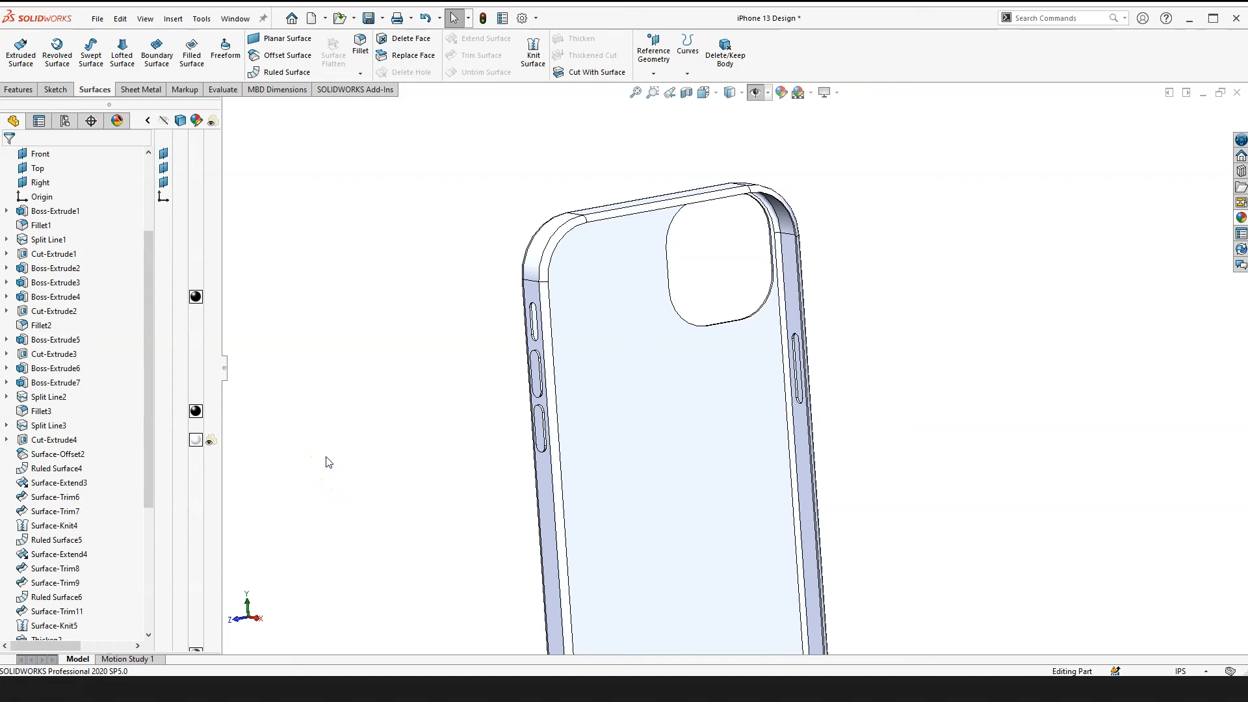
{"action": "scroll", "coordinate": [331, 451], "scroll_direction": "up", "scroll_amount": 1}
{"action": "left_click", "coordinate": [334, 438]}
{"action": "left_click", "coordinate": [352, 402]}
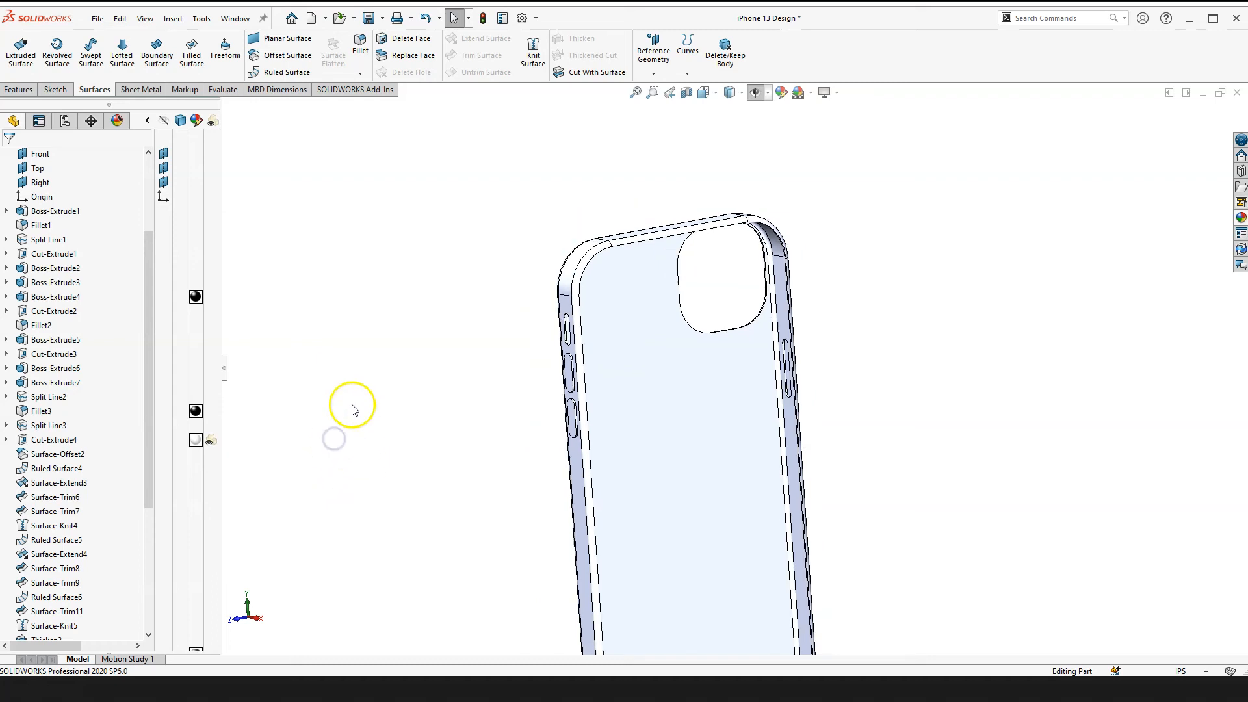
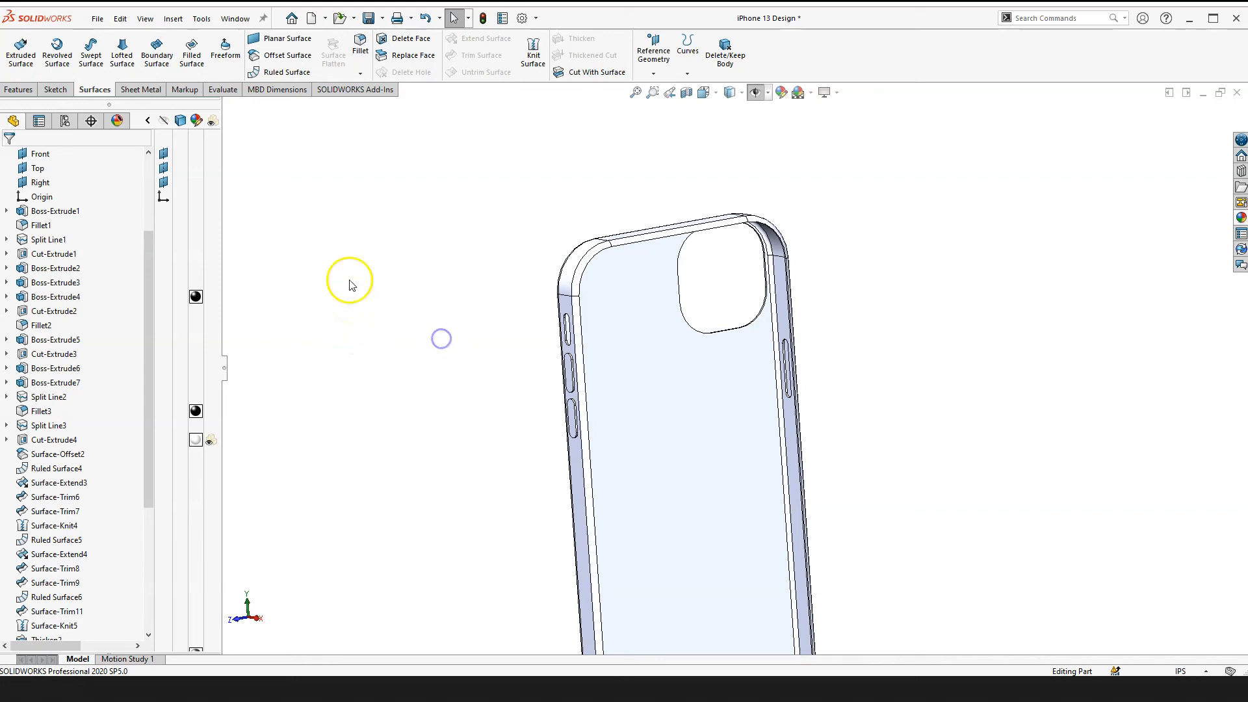
Step: Apply a dark red color, RGB 119, 0, 2, to the Thicken2 case body
{"action": "scroll", "coordinate": [87, 362], "scroll_direction": "up", "scroll_amount": 3}
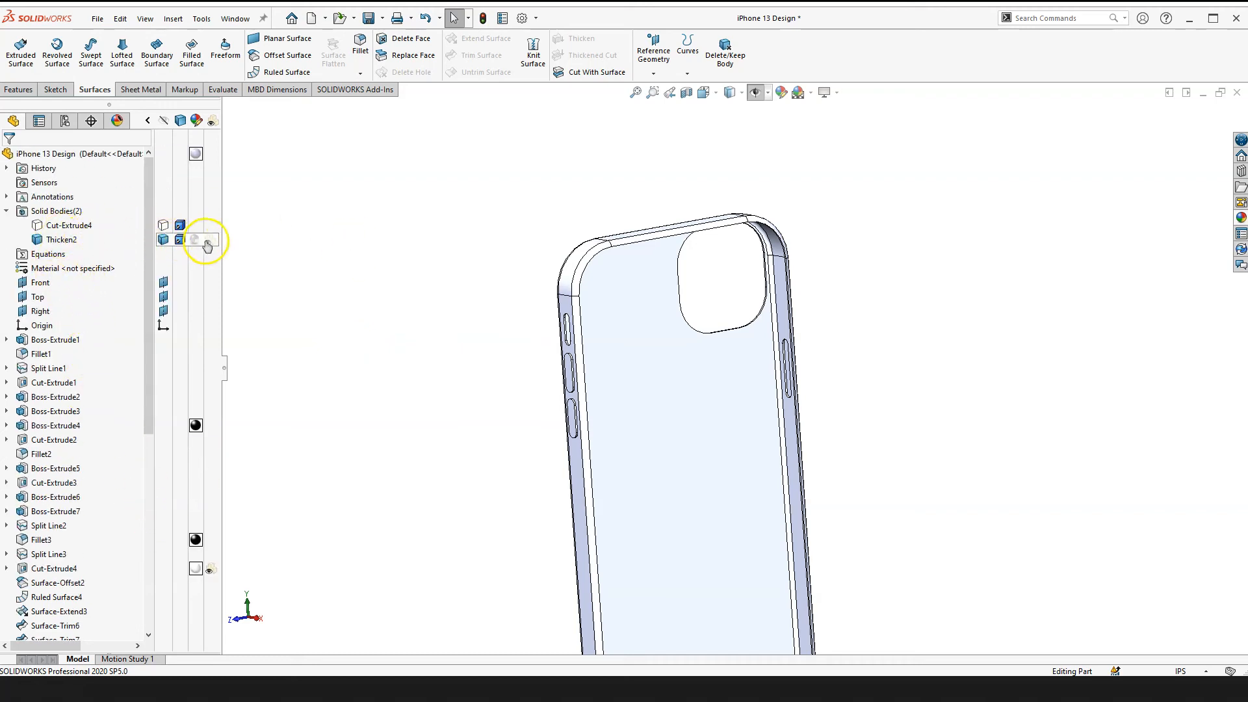
{"action": "left_click", "coordinate": [198, 242]}
{"action": "left_click", "coordinate": [250, 245]}
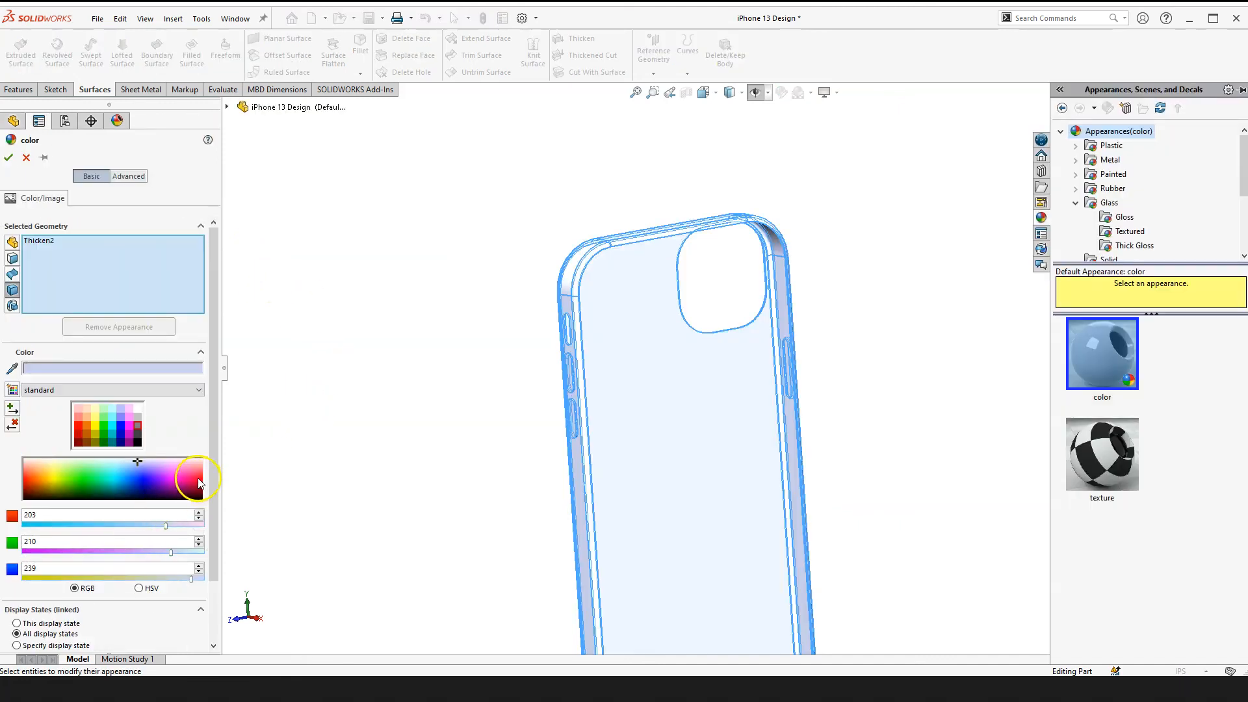
{"action": "left_click", "coordinate": [198, 482]}
{"action": "left_click", "coordinate": [204, 495]}
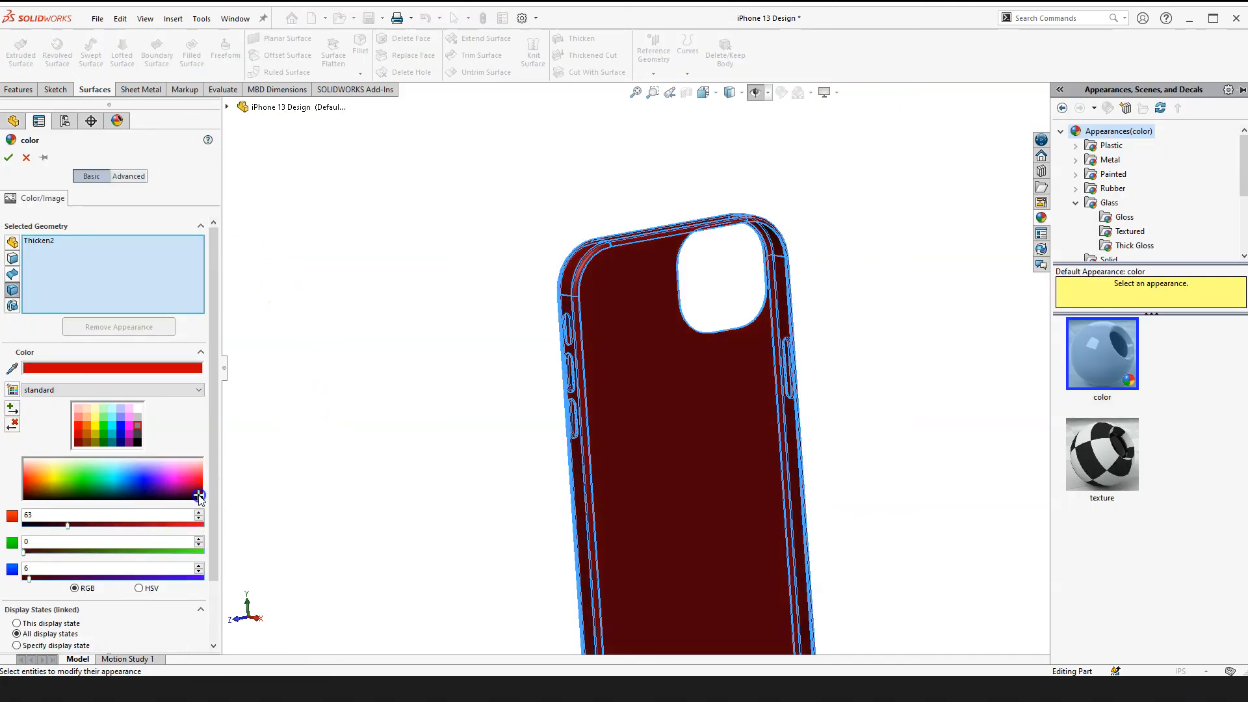
{"action": "left_click_drag", "start_coordinate": [201, 496], "coordinate": [203, 492]}
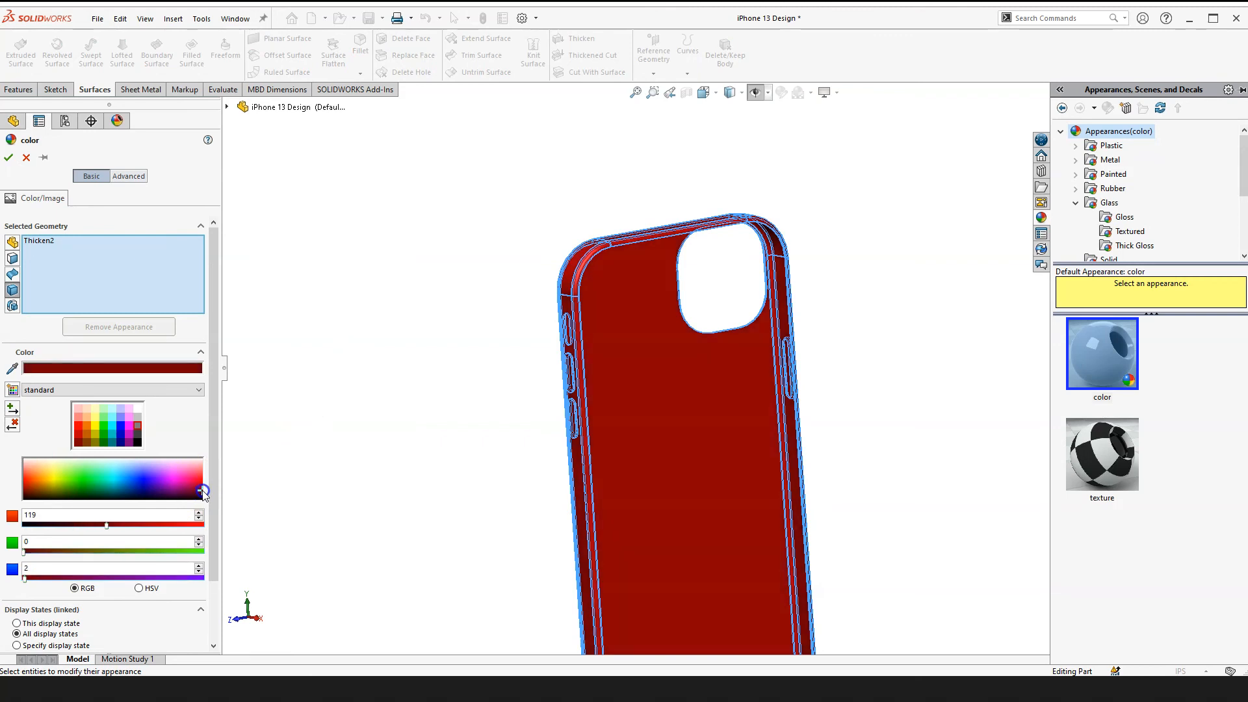
{"action": "left_click", "coordinate": [7, 161]}
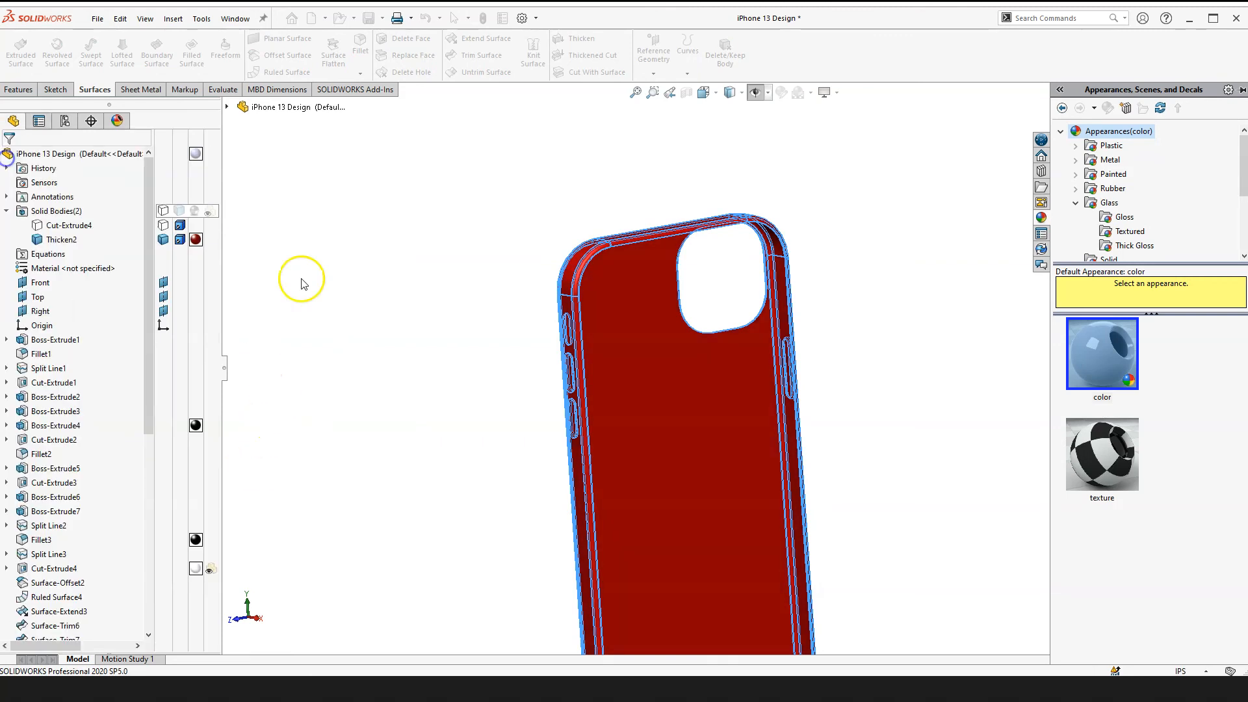
Step: Change the Thicken2 body's color to a deeper red, RGB 71, 0, 9
{"action": "scroll", "coordinate": [432, 349], "scroll_direction": "up", "scroll_amount": 3}
{"action": "middle_click_drag", "start_coordinate": [452, 486], "coordinate": [572, 446]}
{"action": "scroll", "coordinate": [594, 368], "scroll_direction": "down", "scroll_amount": 3}
{"action": "middle_click_drag", "start_coordinate": [594, 368], "coordinate": [416, 328]}
{"action": "left_click", "coordinate": [197, 241]}
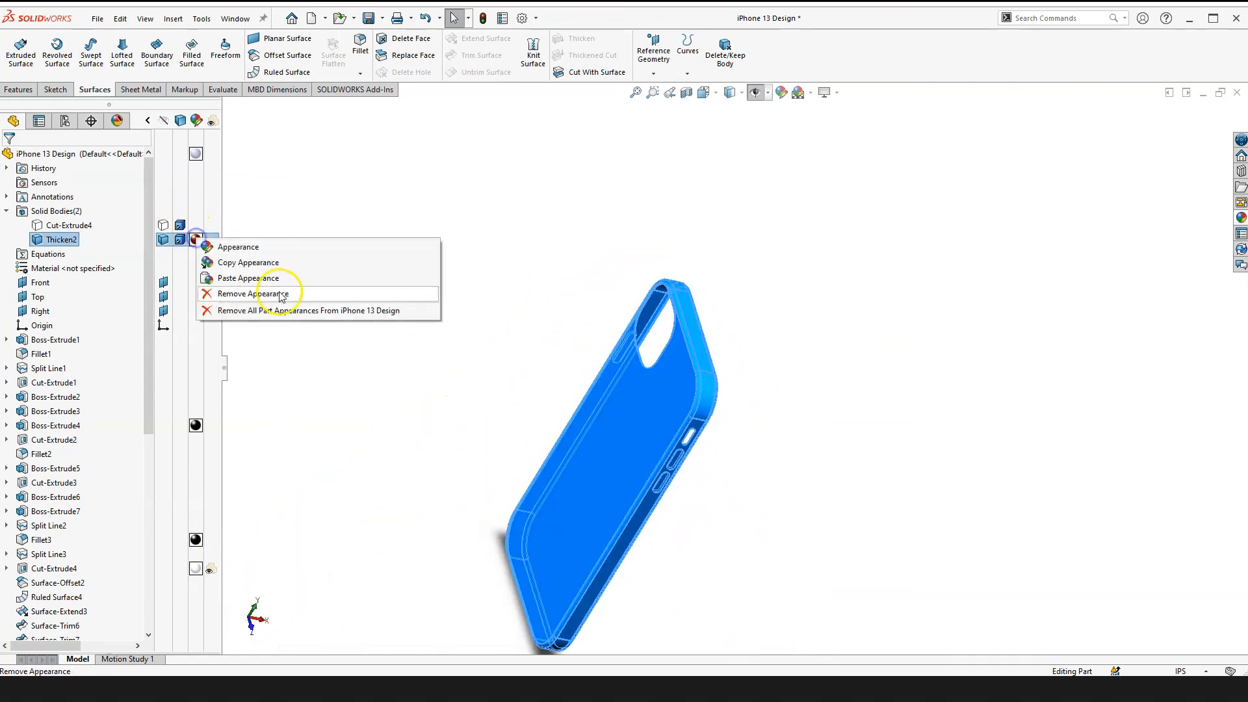
{"action": "left_click", "coordinate": [256, 248]}
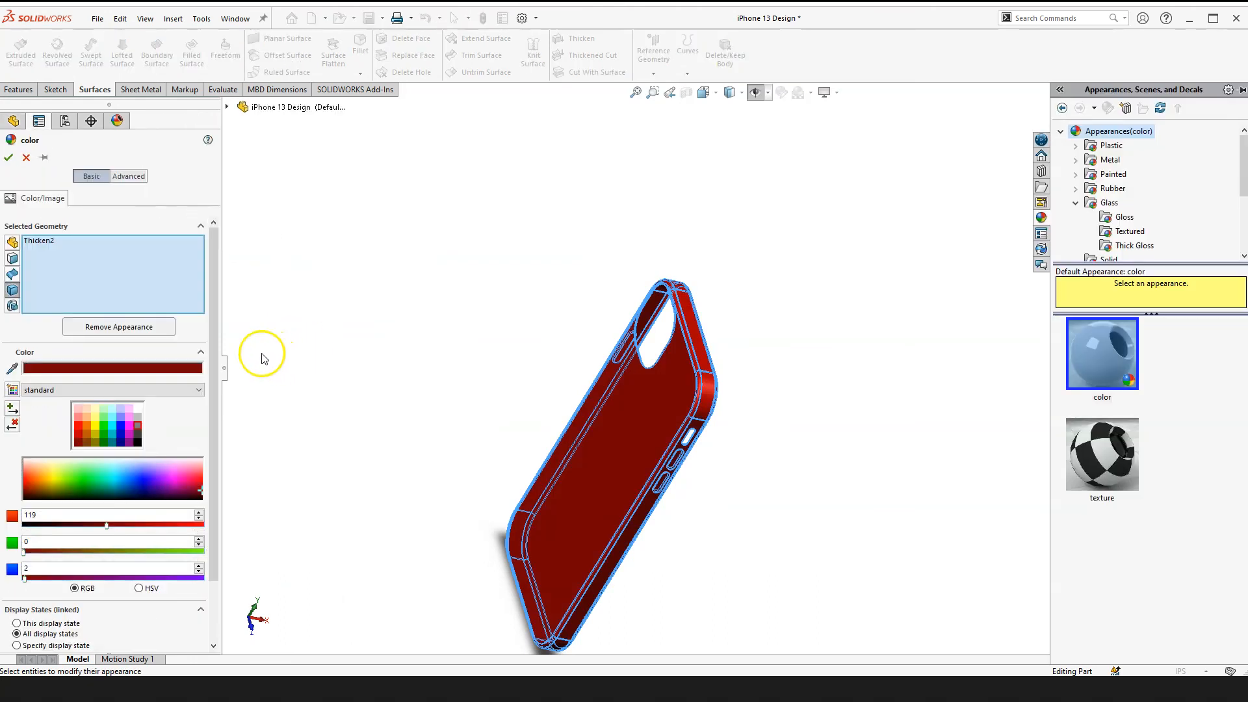
{"action": "left_click", "coordinate": [200, 496]}
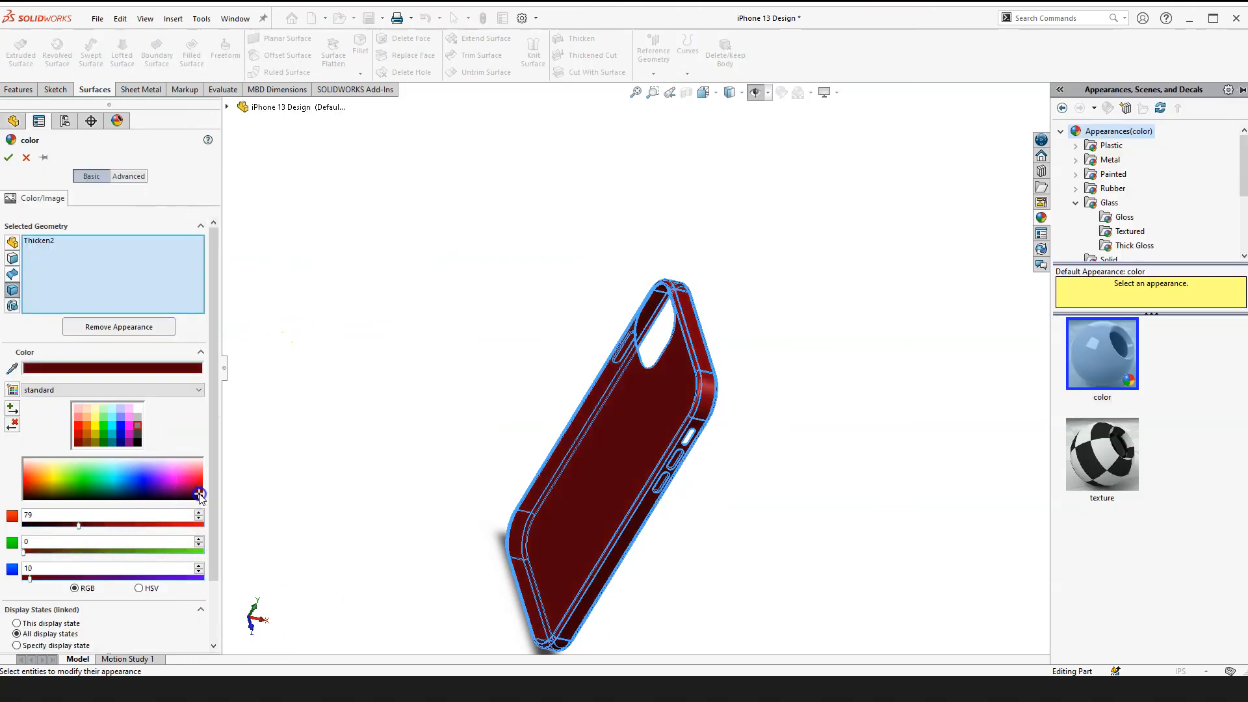
{"action": "left_click", "coordinate": [9, 158]}
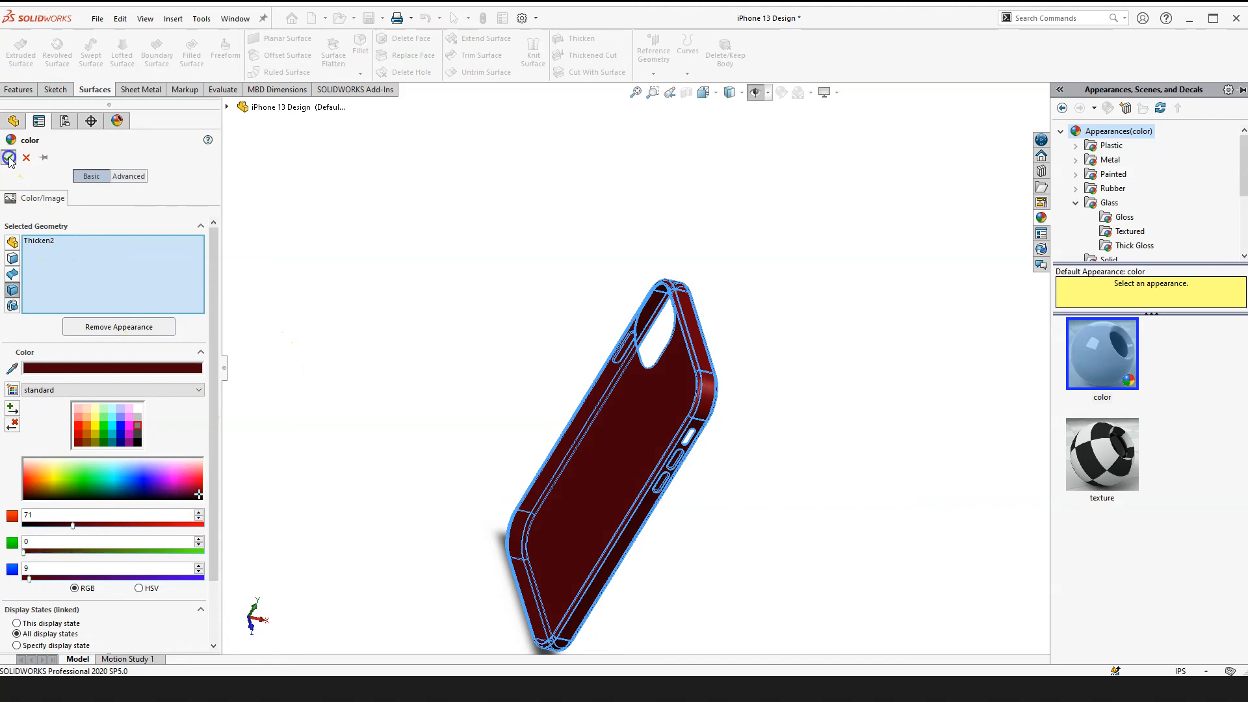
Step: Show the hidden phone body, Cut-Extrude4, inside the red case
{"action": "scroll", "coordinate": [639, 407], "scroll_direction": "down", "scroll_amount": 3}
{"action": "middle_click_drag", "start_coordinate": [639, 406], "coordinate": [527, 303]}
{"action": "scroll", "coordinate": [708, 454], "scroll_direction": "up", "scroll_amount": 4}
{"action": "scroll", "coordinate": [708, 455], "scroll_direction": "down", "scroll_amount": 3}
{"action": "middle_click_drag", "start_coordinate": [694, 391], "coordinate": [579, 303]}
{"action": "scroll", "coordinate": [733, 393], "scroll_direction": "up", "scroll_amount": 3}
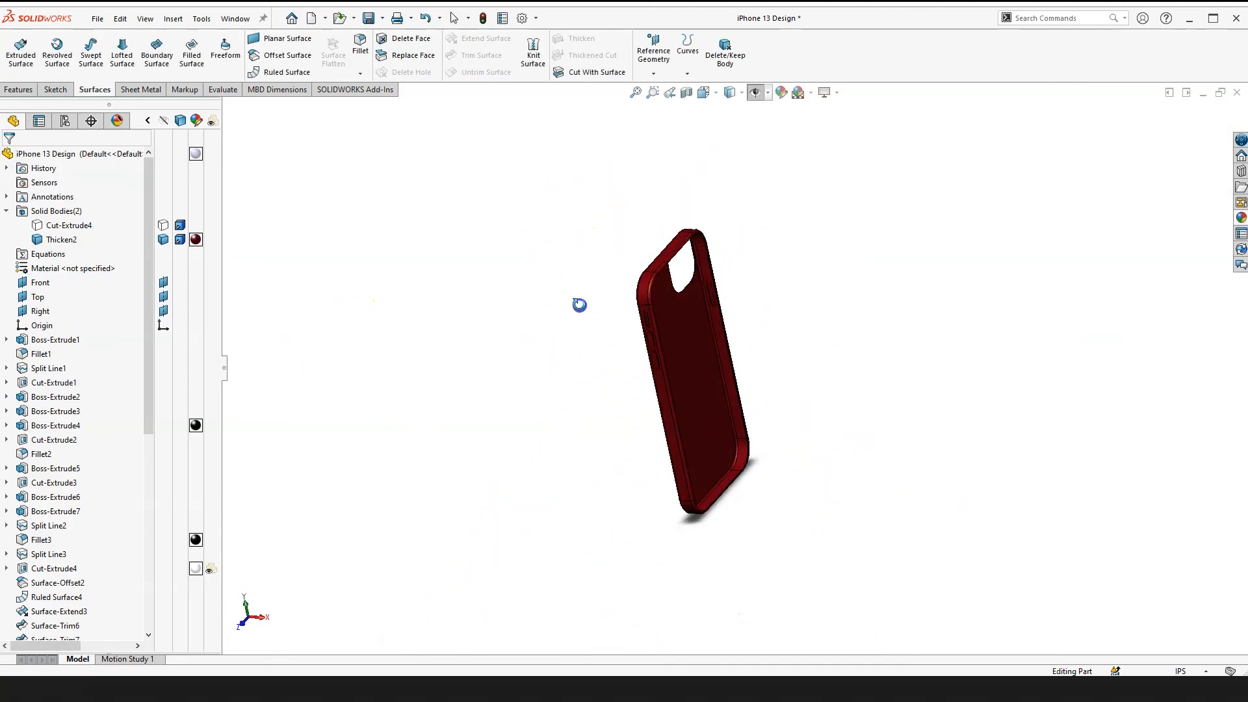
{"action": "scroll", "coordinate": [748, 247], "scroll_direction": "down", "scroll_amount": 2}
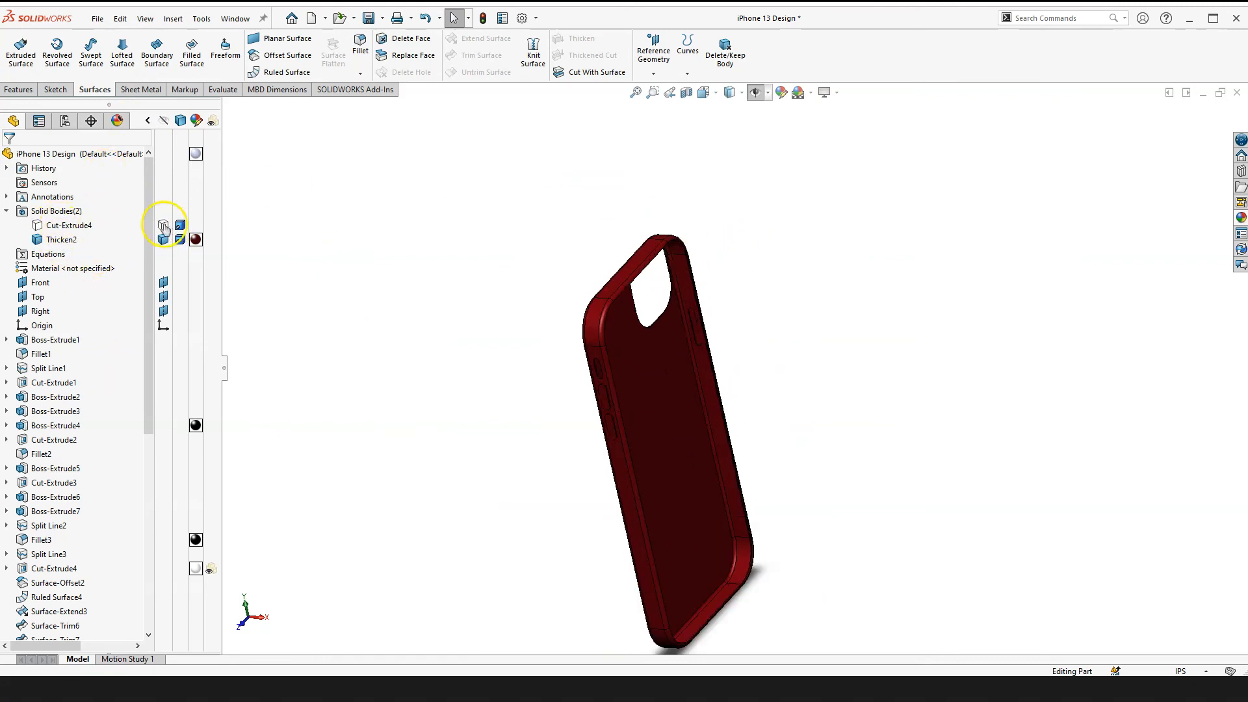
{"action": "left_click", "coordinate": [181, 226]}
Step: Inspect how the red case fits around the phone's edges, switch opening and side buttons
{"action": "scroll", "coordinate": [653, 323], "scroll_direction": "down", "scroll_amount": 3}
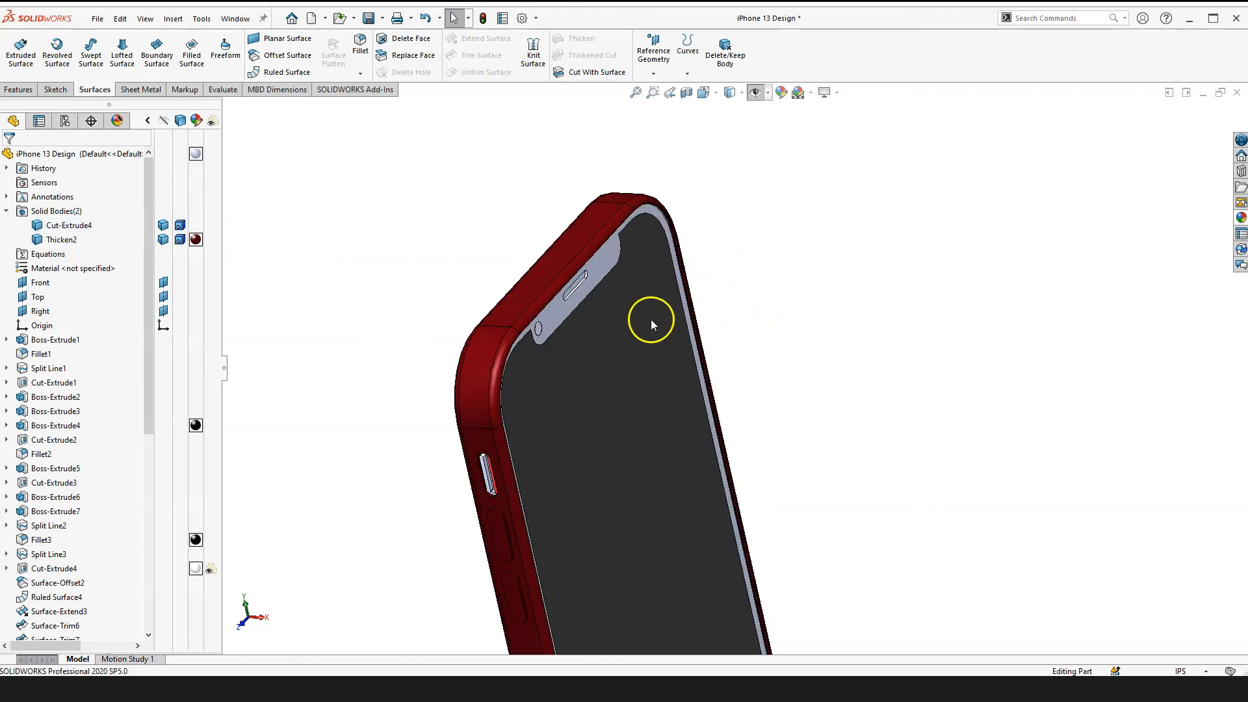
{"action": "middle_click_drag", "start_coordinate": [846, 376], "coordinate": [710, 384]}
{"action": "scroll", "coordinate": [611, 314], "scroll_direction": "down", "scroll_amount": 3}
{"action": "middle_click_drag", "start_coordinate": [602, 325], "coordinate": [572, 281]}
{"action": "left_click_drag", "start_coordinate": [572, 281], "coordinate": [564, 281]}
{"action": "scroll", "coordinate": [326, 273], "scroll_direction": "up", "scroll_amount": 4}
{"action": "middle_click_drag", "start_coordinate": [326, 273], "coordinate": [292, 259]}
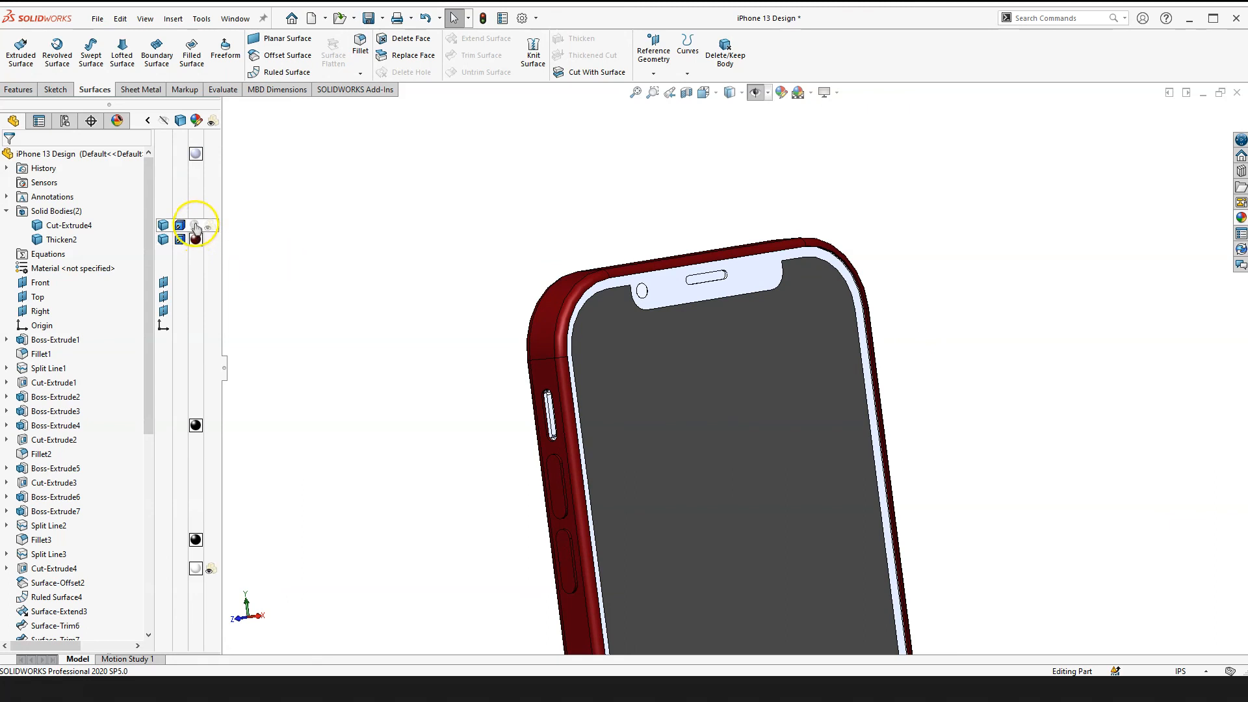
Step: Set the model to the standard trimetric view to show the phone in its case
{"action": "scroll", "coordinate": [449, 270], "scroll_direction": "up", "scroll_amount": 3}
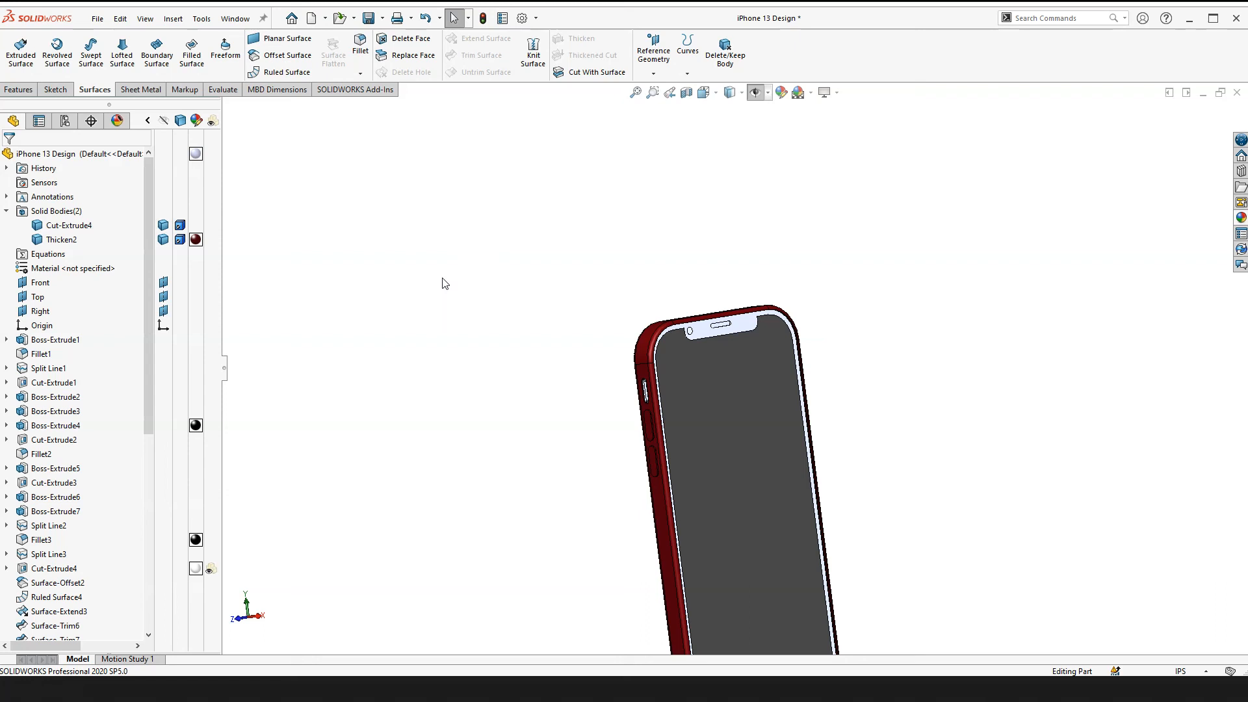
{"action": "key", "text": "space"}
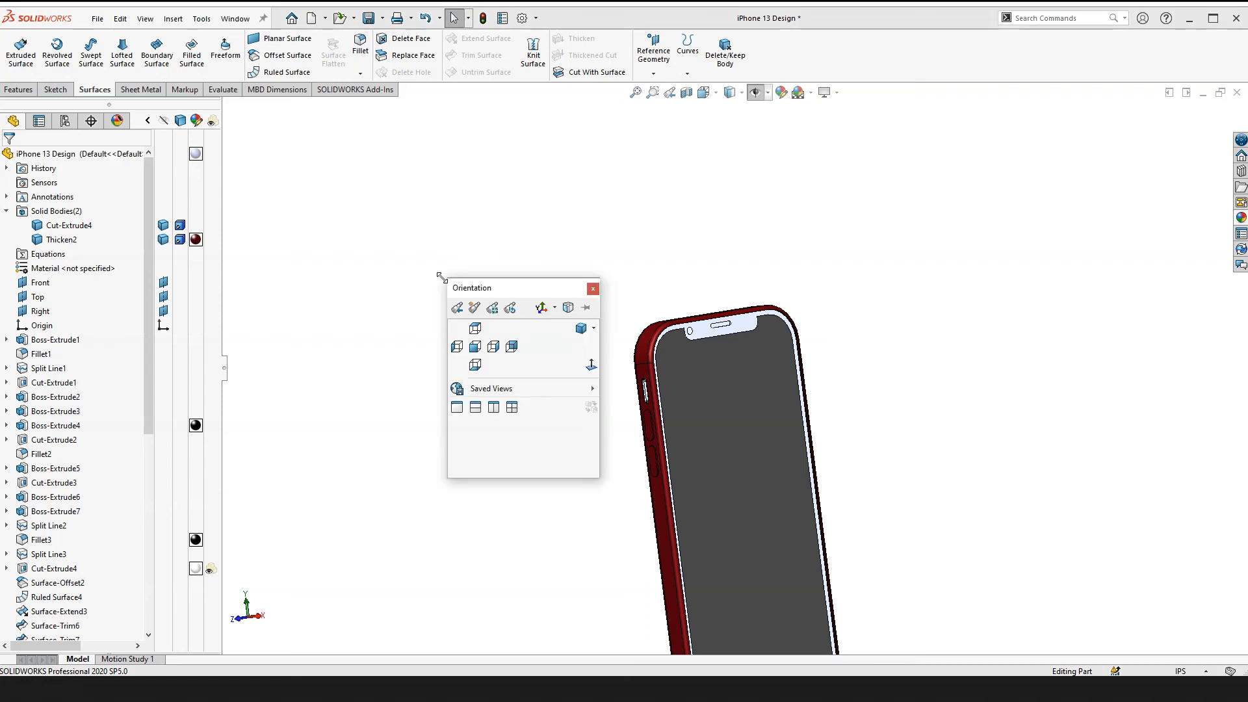
{"action": "left_click", "coordinate": [581, 331]}
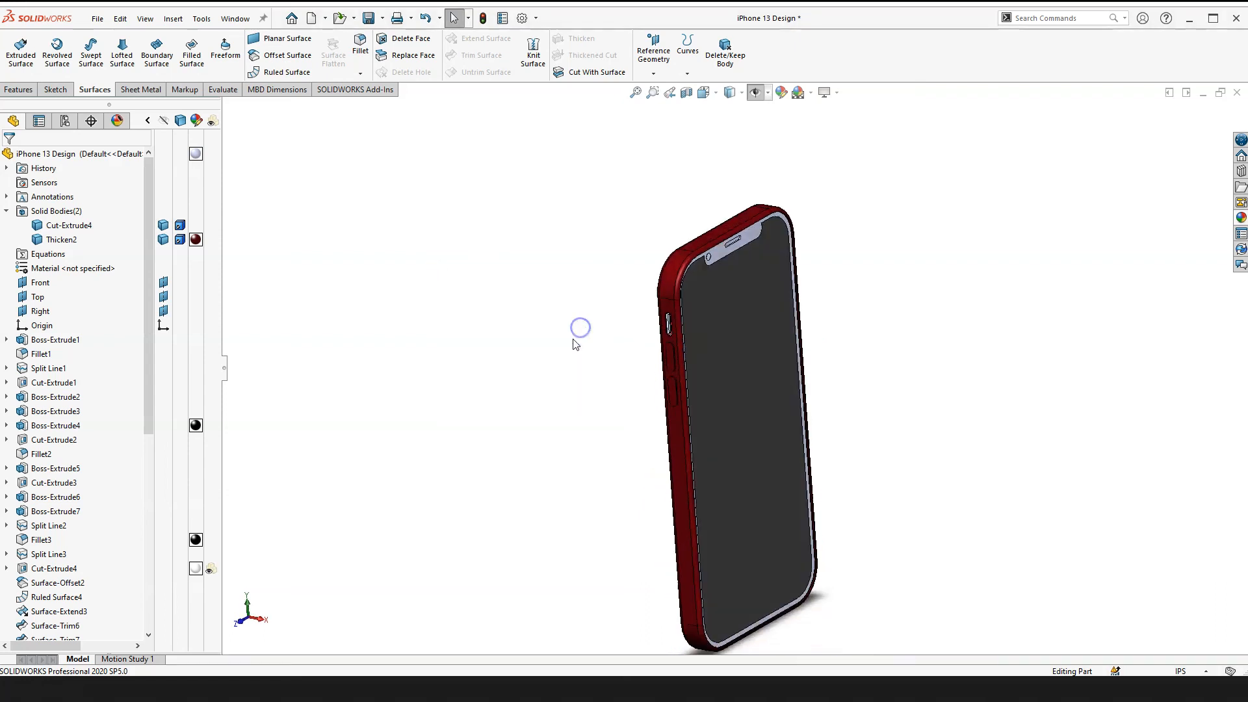
{"action": "scroll", "coordinate": [597, 412], "scroll_direction": "up", "scroll_amount": 1}
{"action": "scroll", "coordinate": [728, 347], "scroll_direction": "down", "scroll_amount": 1}
{"action": "left_click", "coordinate": [742, 332]}
{"action": "left_click", "coordinate": [791, 334]}
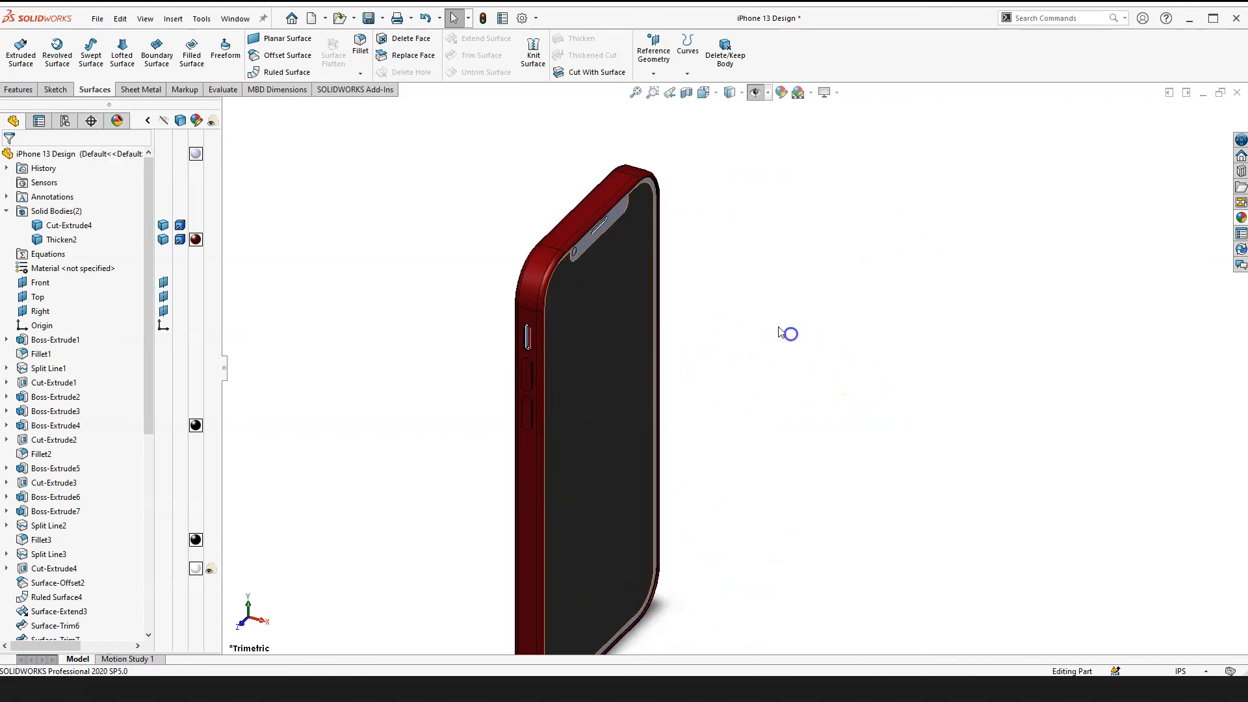
Step: Collapse the expanded items in the feature tree and review the feature history through the rollback position below Thicken2
{"action": "right_click", "coordinate": [99, 317]}
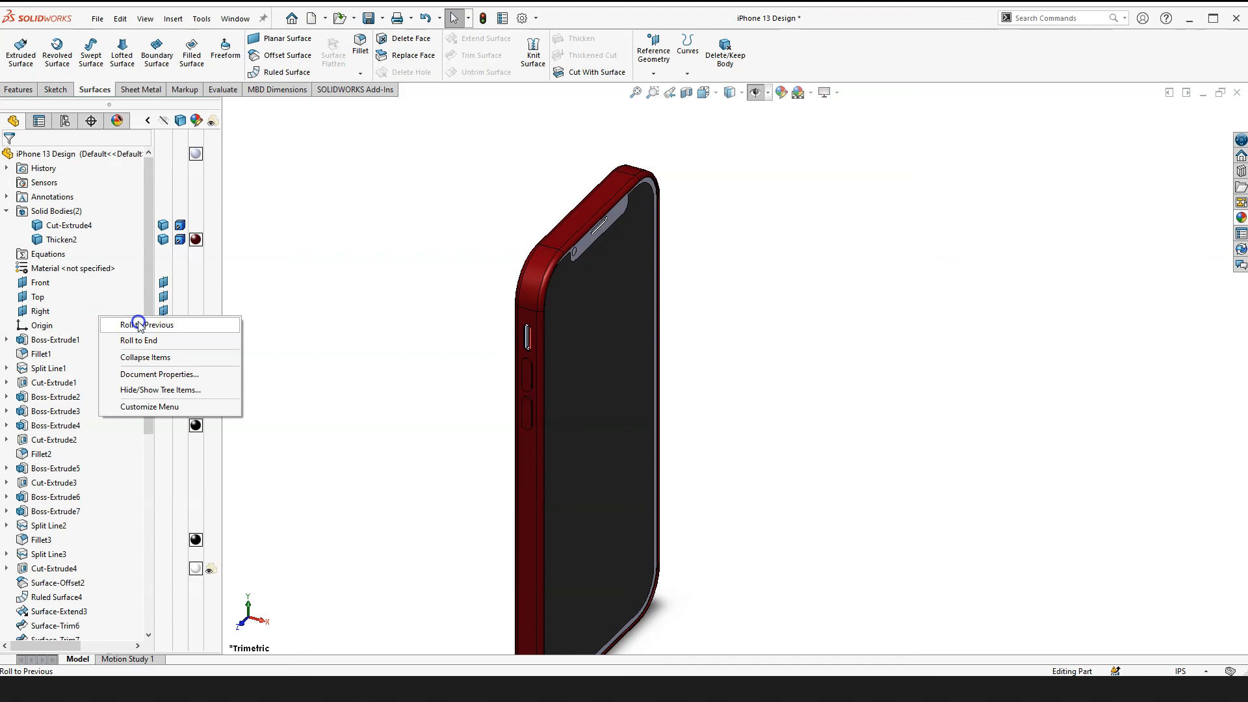
{"action": "left_click", "coordinate": [164, 359]}
{"action": "left_click", "coordinate": [334, 365]}
{"action": "left_click", "coordinate": [400, 405]}
{"action": "scroll", "coordinate": [104, 574], "scroll_direction": "down", "scroll_amount": 1}
{"action": "scroll", "coordinate": [102, 571], "scroll_direction": "down", "scroll_amount": 2}
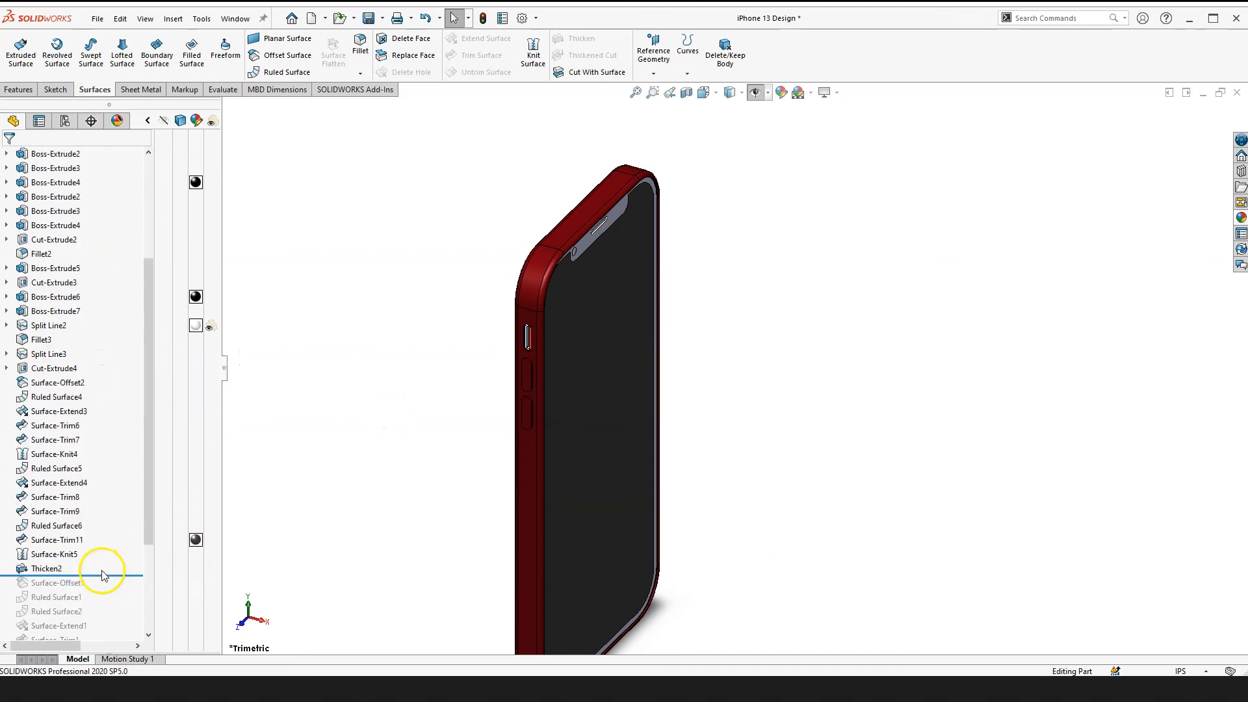
{"action": "scroll", "coordinate": [104, 572], "scroll_direction": "up", "scroll_amount": 4}
{"action": "left_click", "coordinate": [361, 383]}
{"action": "scroll", "coordinate": [367, 433], "scroll_direction": "up", "scroll_amount": 3}
{"action": "scroll", "coordinate": [815, 398], "scroll_direction": "down", "scroll_amount": 2}
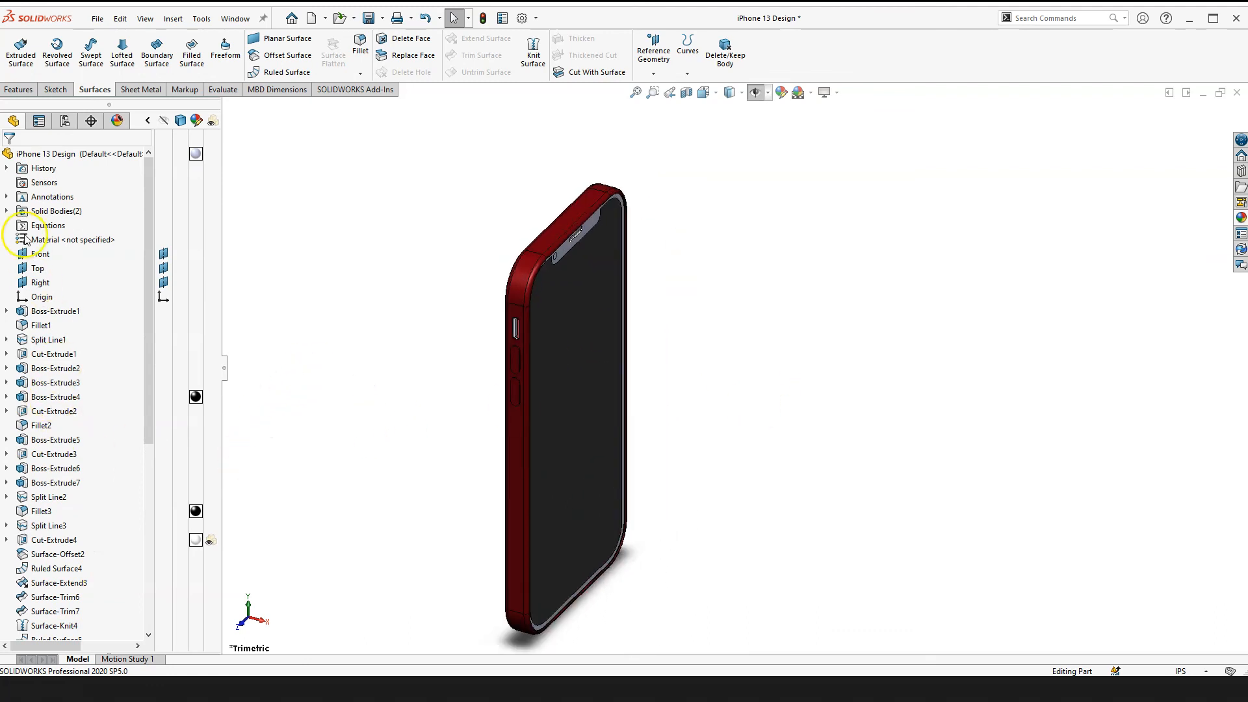
Step: Expand the solid bodies folder and highlight the Thicken2 case body and the Cut-Extrude4 phone body in turn
{"action": "left_click", "coordinate": [6, 211]}
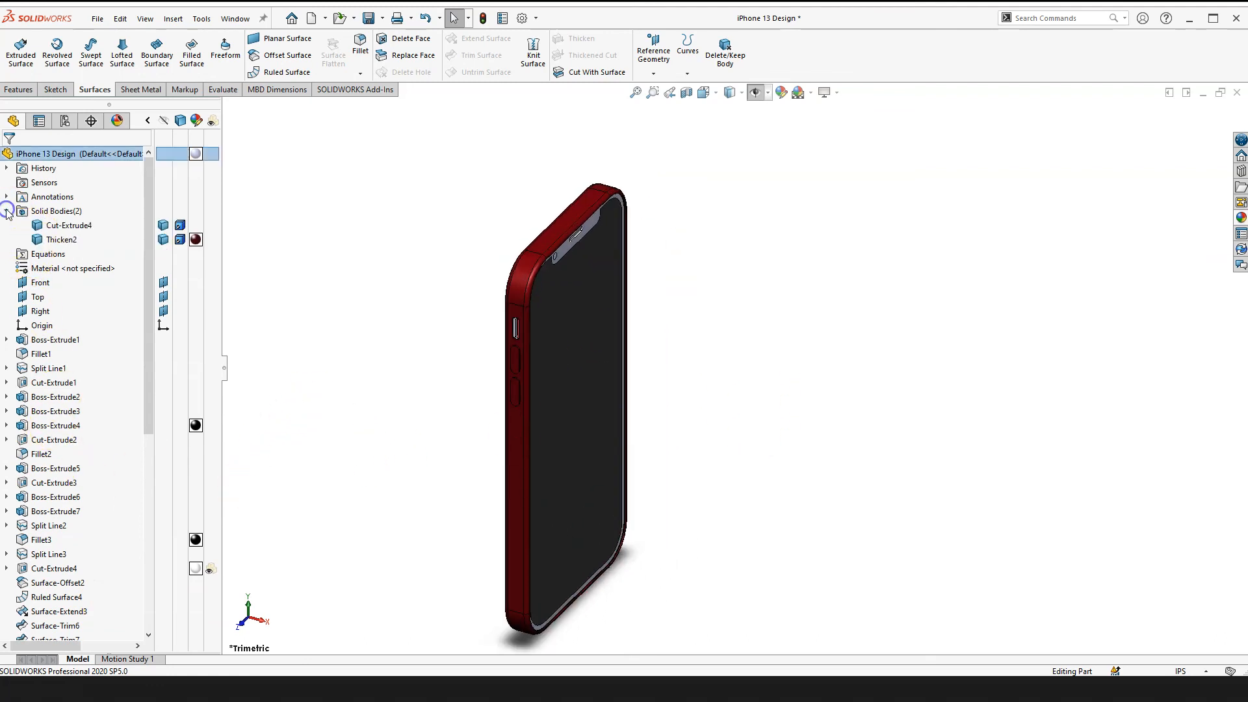
{"action": "left_click", "coordinate": [62, 241]}
{"action": "right_click", "coordinate": [60, 241]}
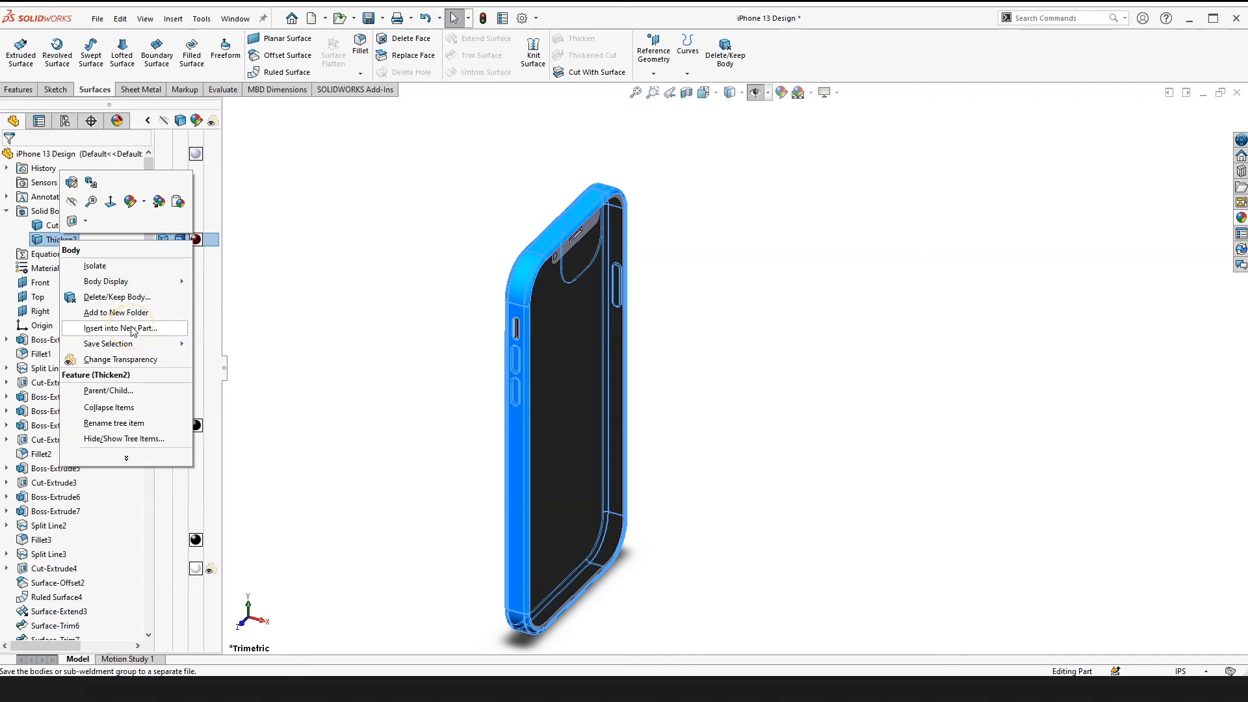
{"action": "left_click", "coordinate": [398, 369]}
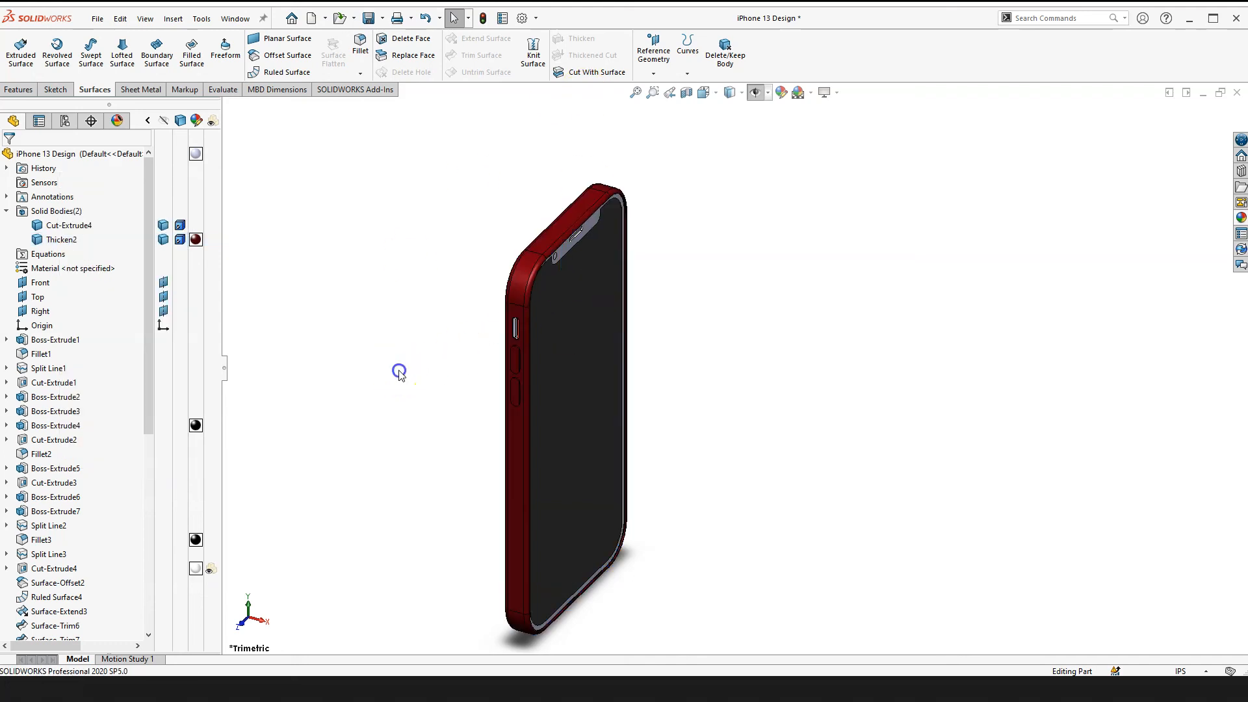
{"action": "left_click", "coordinate": [62, 242]}
{"action": "left_click", "coordinate": [341, 311]}
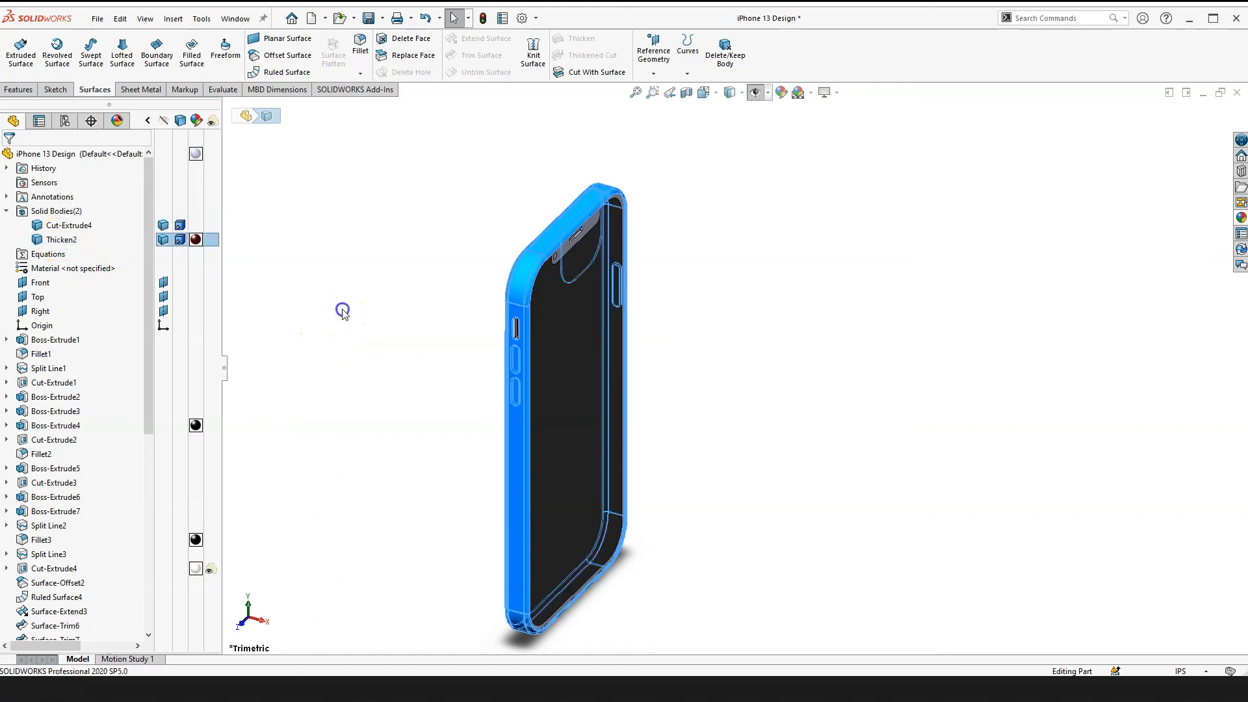
{"action": "left_click", "coordinate": [73, 228]}
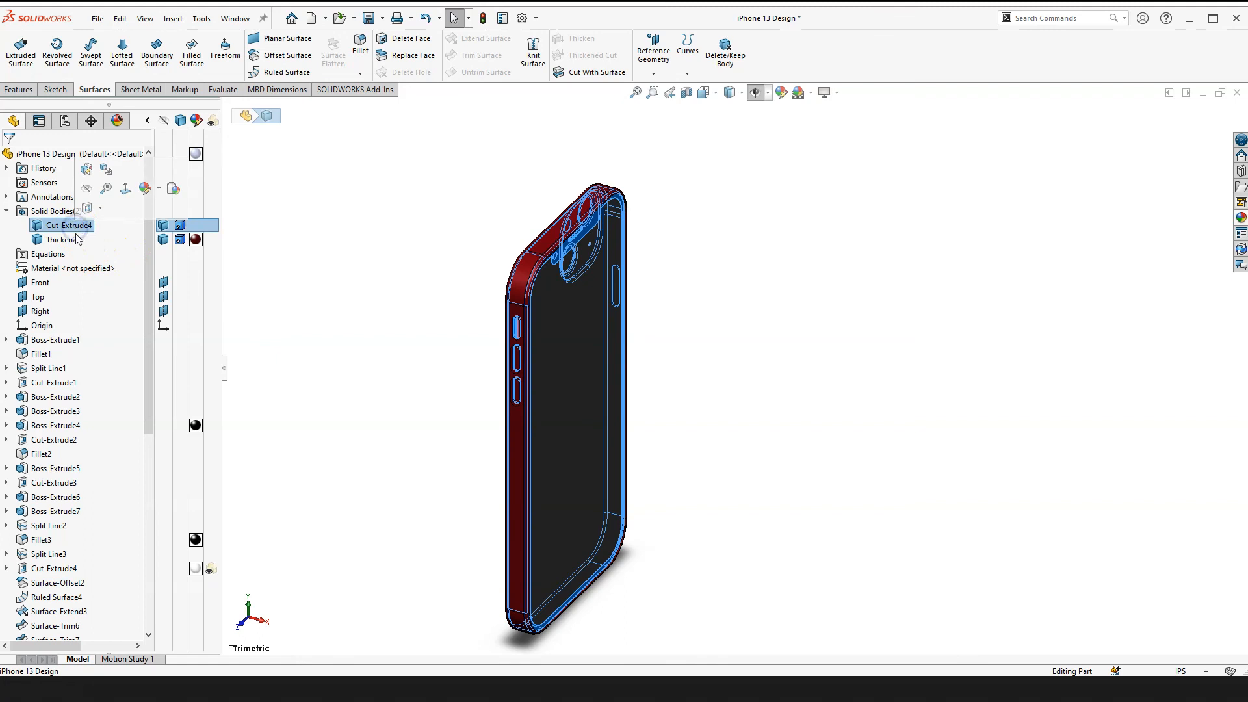
{"action": "scroll", "coordinate": [606, 264], "scroll_direction": "down", "scroll_amount": 3}
{"action": "left_click", "coordinate": [320, 234]}
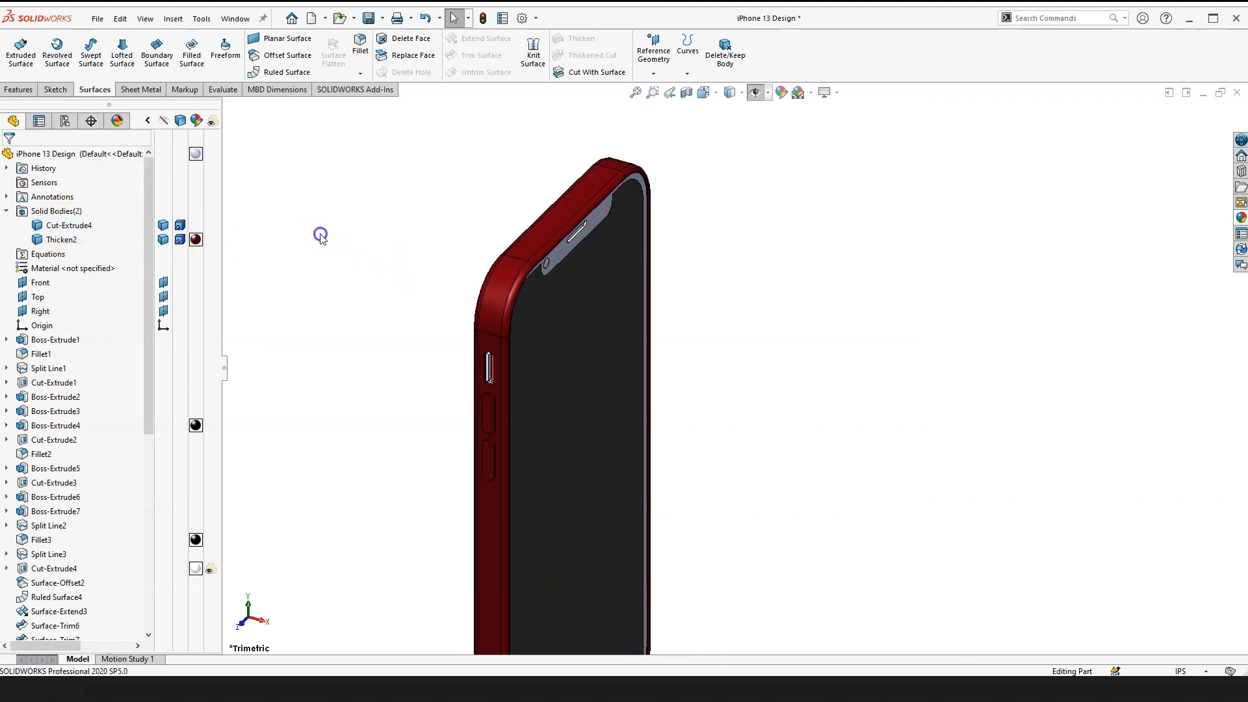
{"action": "scroll", "coordinate": [470, 305], "scroll_direction": "up", "scroll_amount": 3}
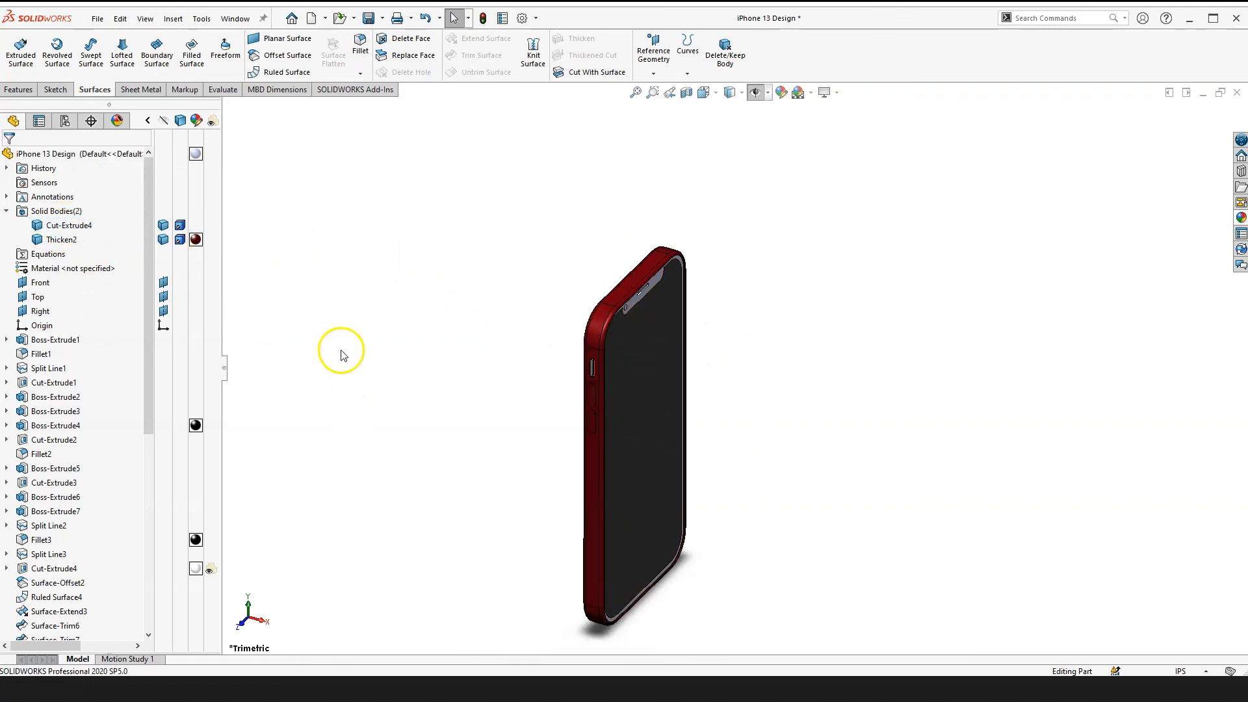
{"action": "right_click", "coordinate": [65, 227]}
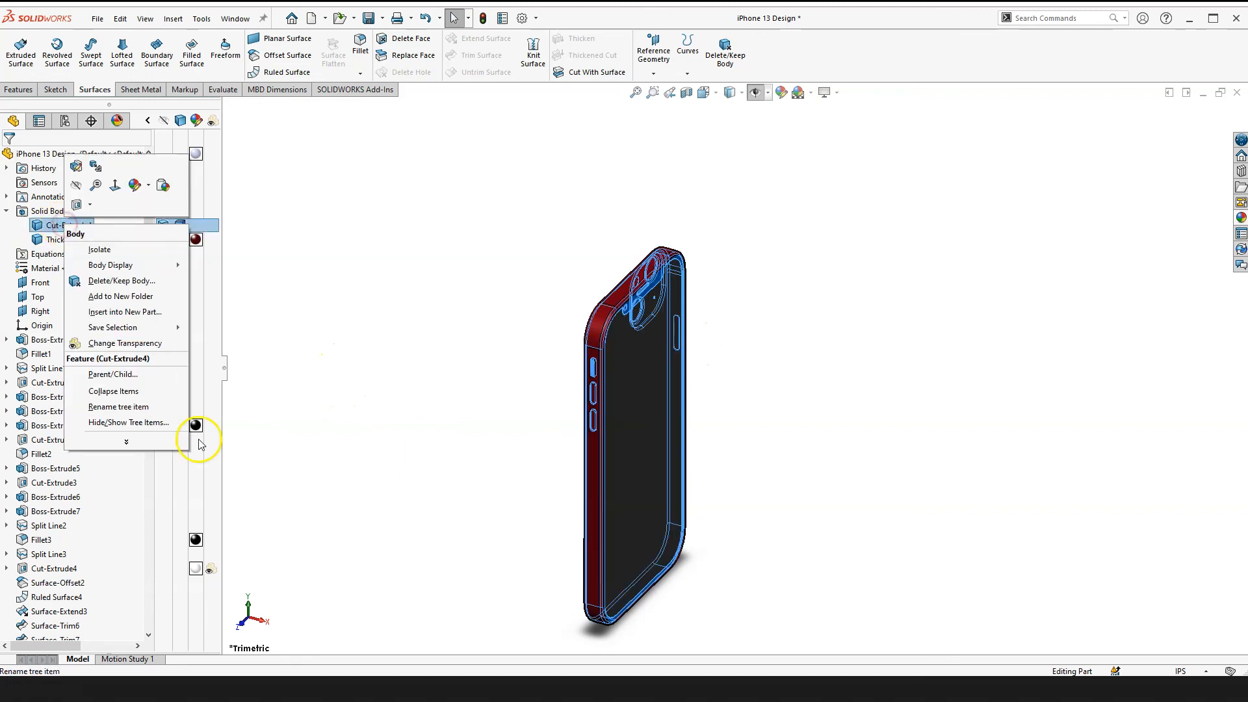
{"action": "left_click", "coordinate": [145, 312]}
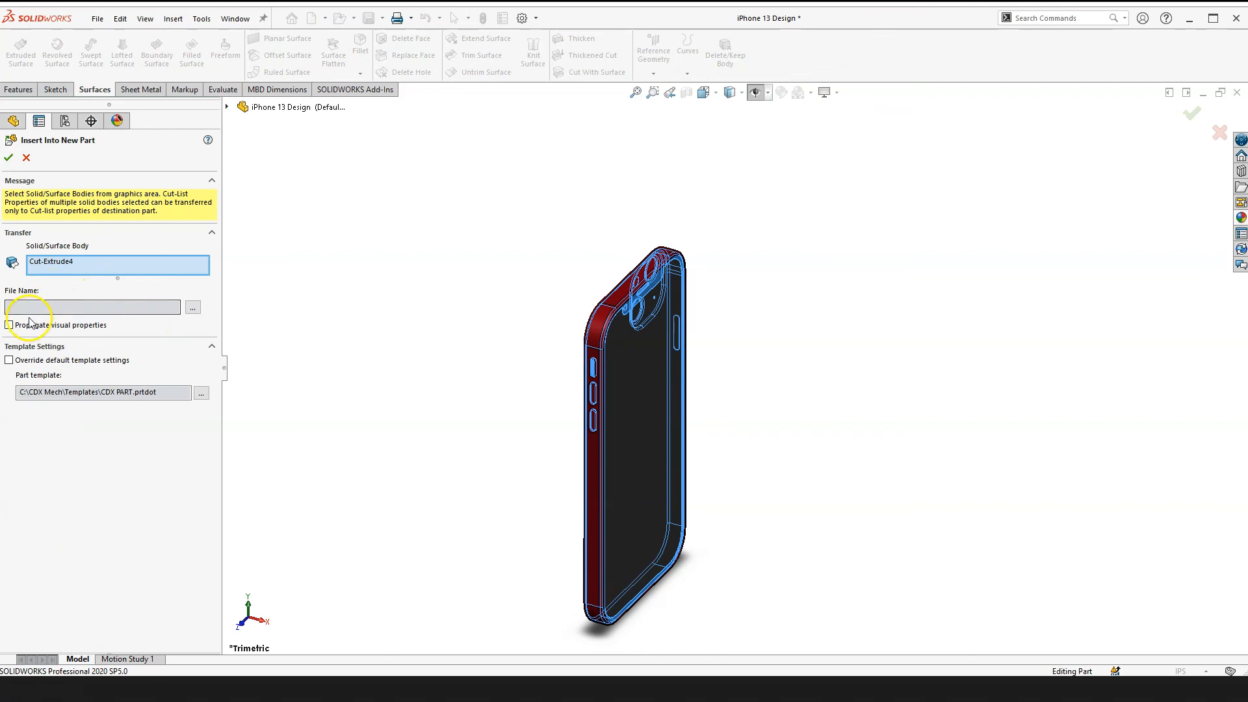
{"action": "left_click", "coordinate": [196, 307]}
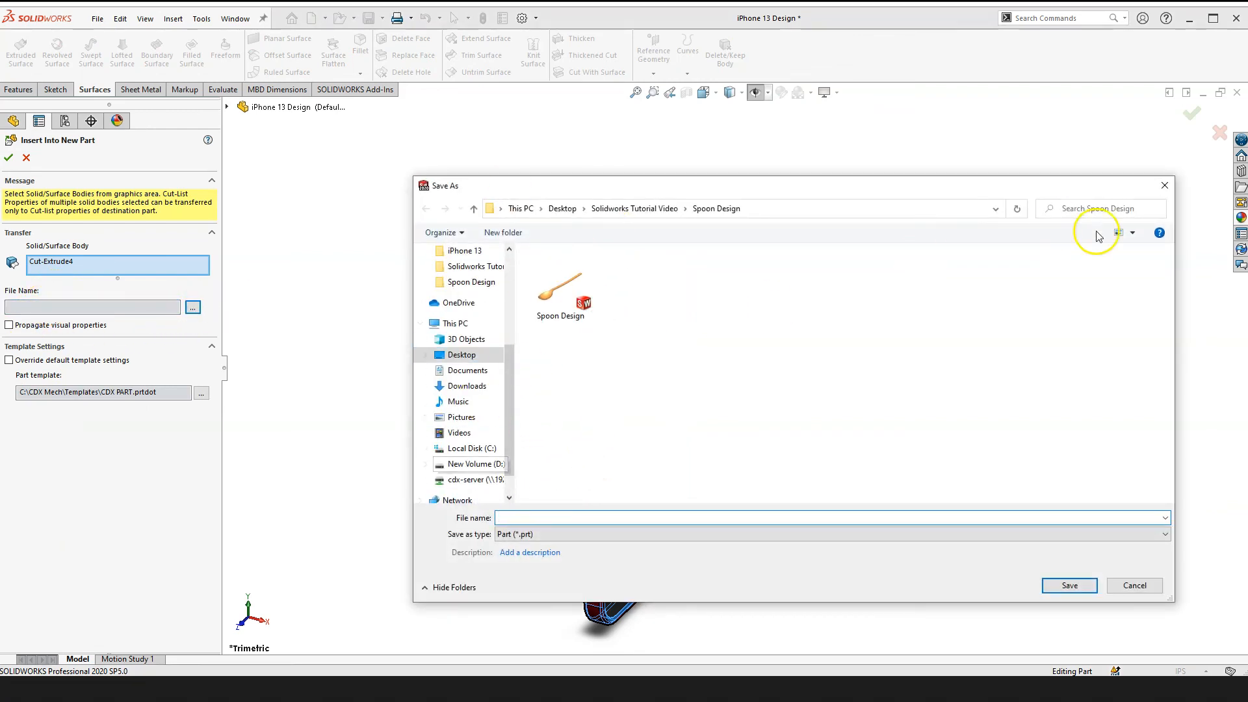
{"action": "left_click", "coordinate": [1164, 188]}
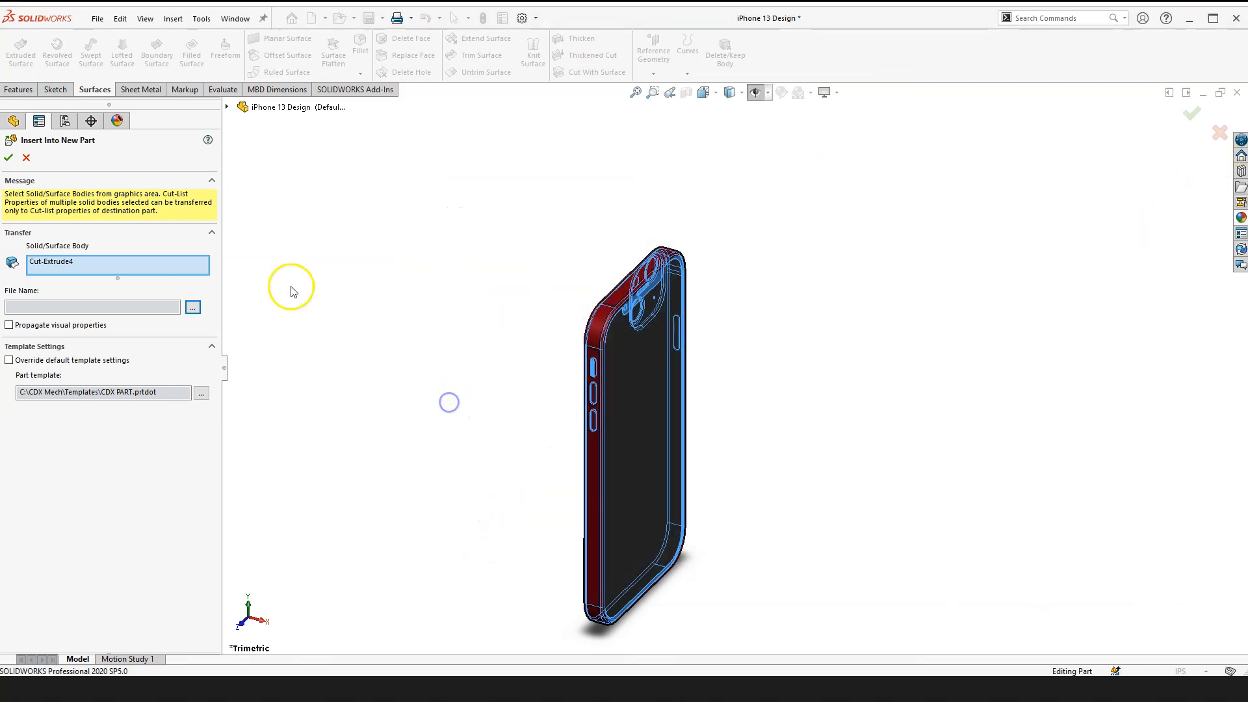
{"action": "left_click", "coordinate": [26, 157]}
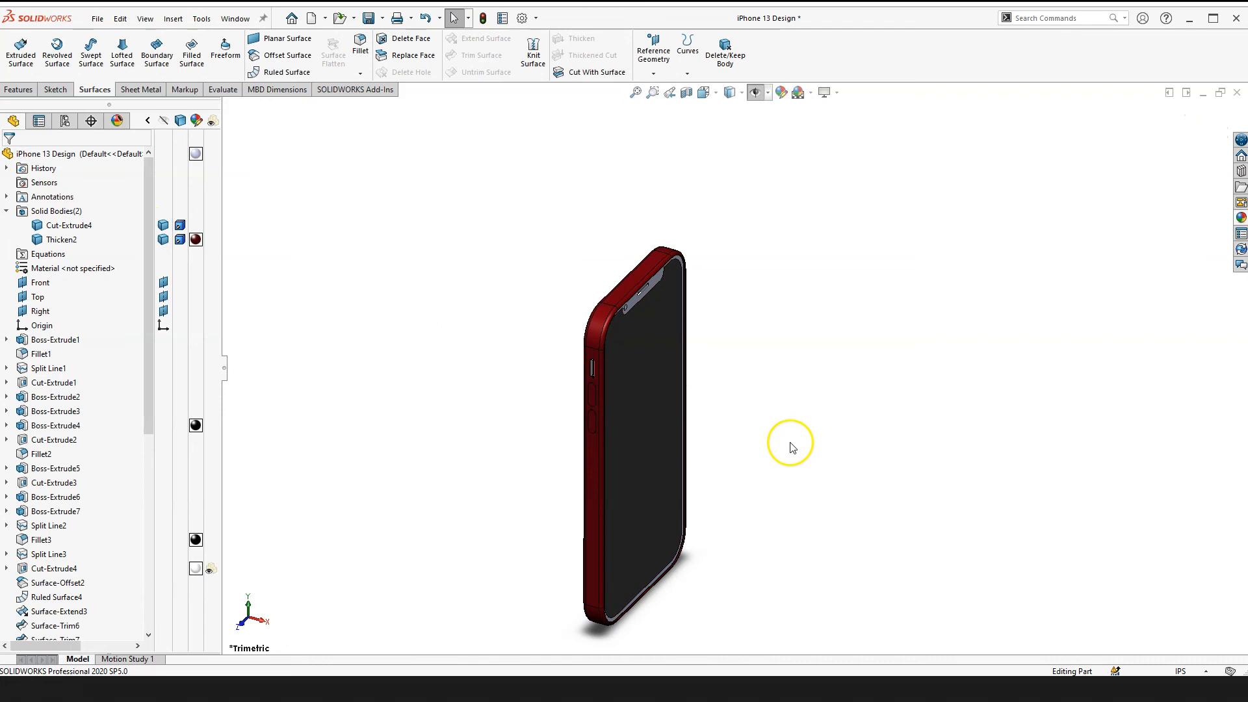
Step: Collapse the solid bodies folder and review the feature history from Boss-Extrude1 down to Thicken2
{"action": "scroll", "coordinate": [876, 488], "scroll_direction": "down", "scroll_amount": 2}
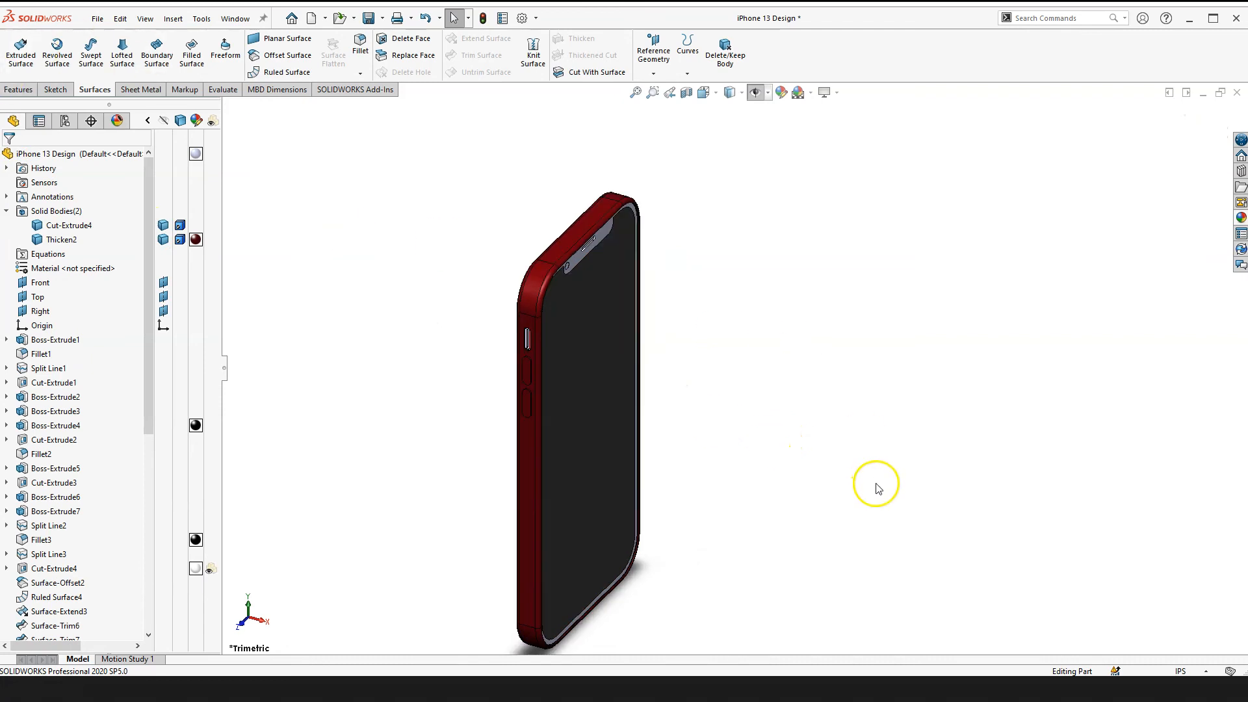
{"action": "right_click", "coordinate": [93, 284]}
{"action": "left_click", "coordinate": [376, 271]}
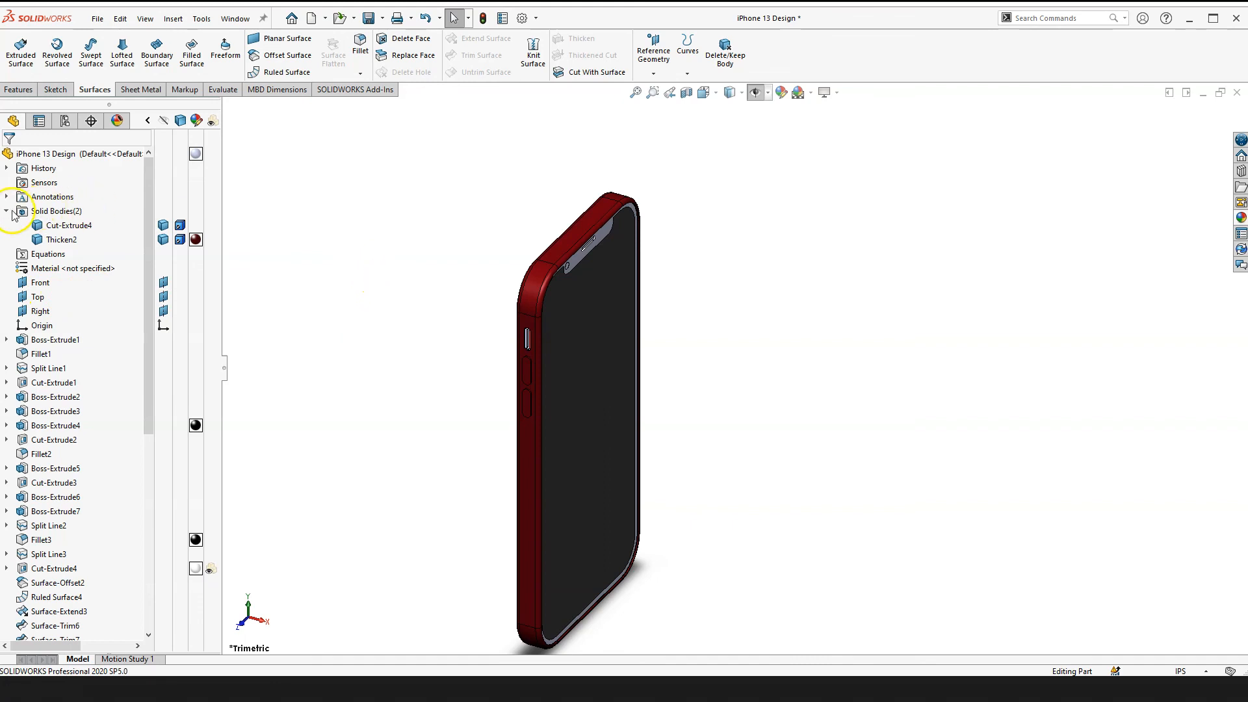
{"action": "left_click", "coordinate": [6, 211]}
{"action": "left_click", "coordinate": [437, 389]}
{"action": "scroll", "coordinate": [66, 532], "scroll_direction": "down", "scroll_amount": 1}
{"action": "scroll", "coordinate": [66, 534], "scroll_direction": "down", "scroll_amount": 2}
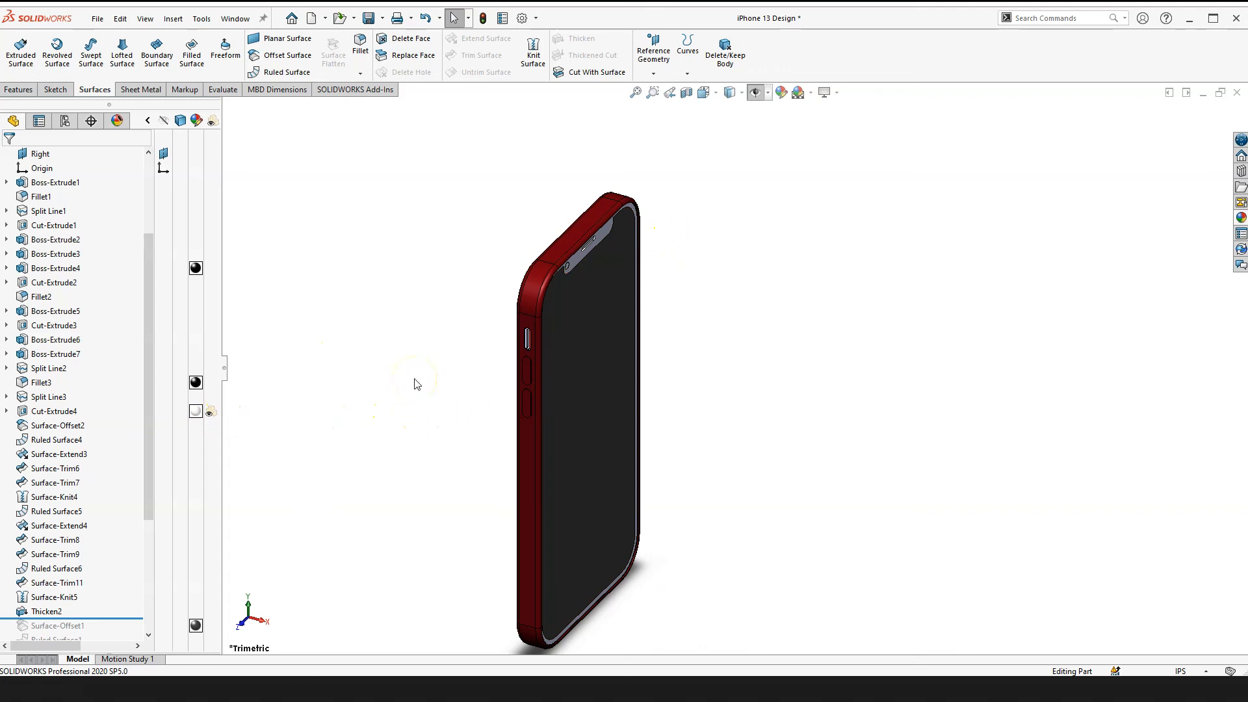
{"action": "left_click", "coordinate": [423, 348]}
{"action": "left_click", "coordinate": [329, 378]}
Step: Move the phone body, Cut-Extrude4, about 2.77 in along X out of the red case with Move/Copy Body, without copying it
{"action": "left_click", "coordinate": [173, 18]}
{"action": "left_click", "coordinate": [219, 69]}
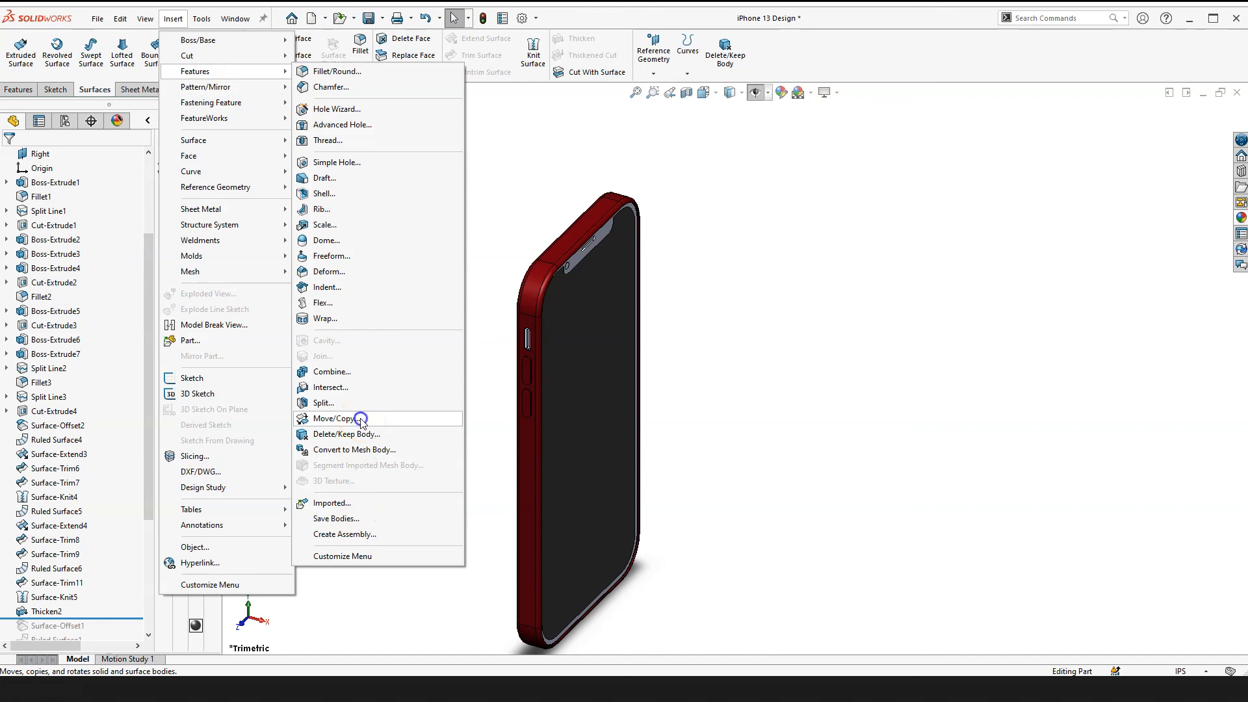
{"action": "left_click", "coordinate": [335, 419]}
{"action": "left_click", "coordinate": [30, 225]}
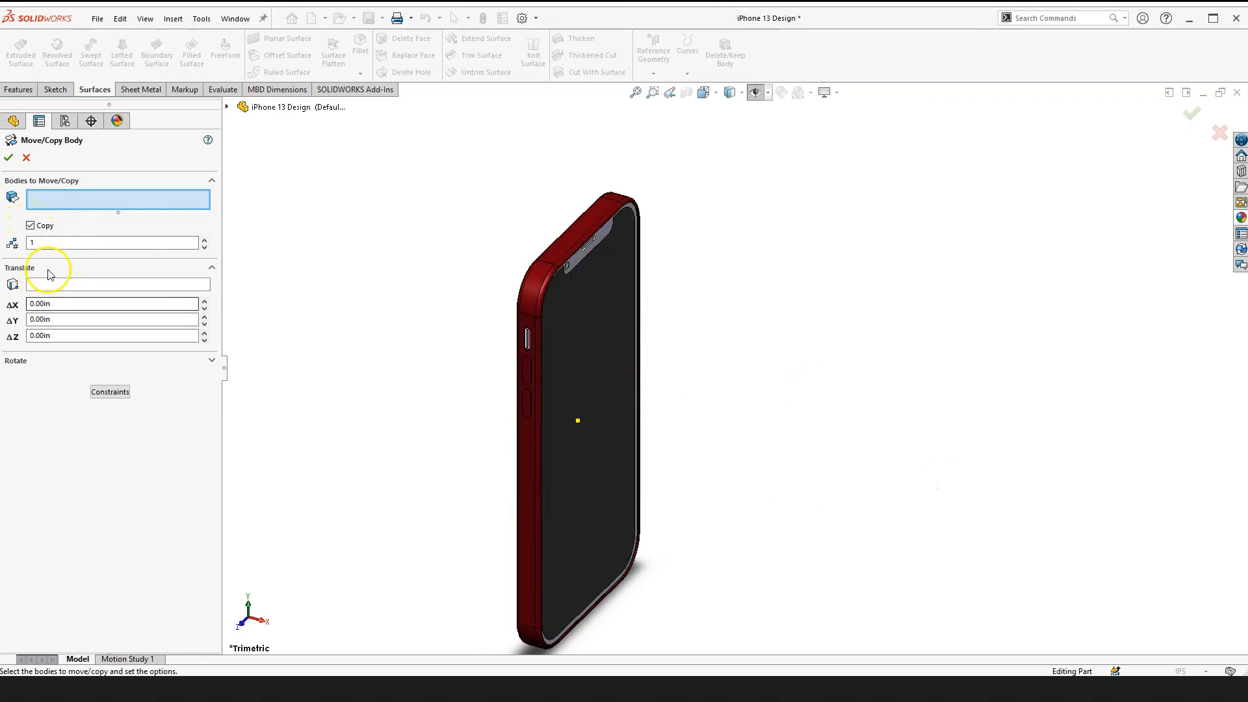
{"action": "left_click", "coordinate": [30, 225]}
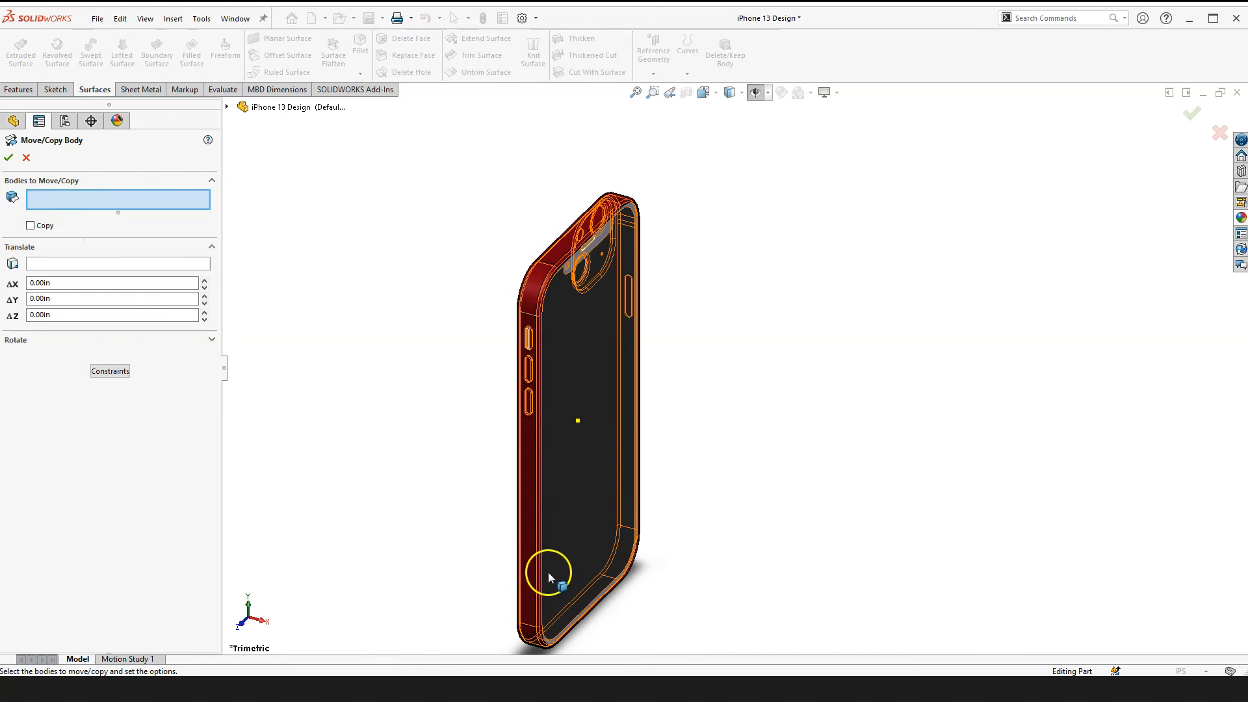
{"action": "left_click", "coordinate": [595, 449]}
{"action": "left_click_drag", "start_coordinate": [644, 440], "coordinate": [748, 459]}
{"action": "scroll", "coordinate": [839, 488], "scroll_direction": "up", "scroll_amount": 4}
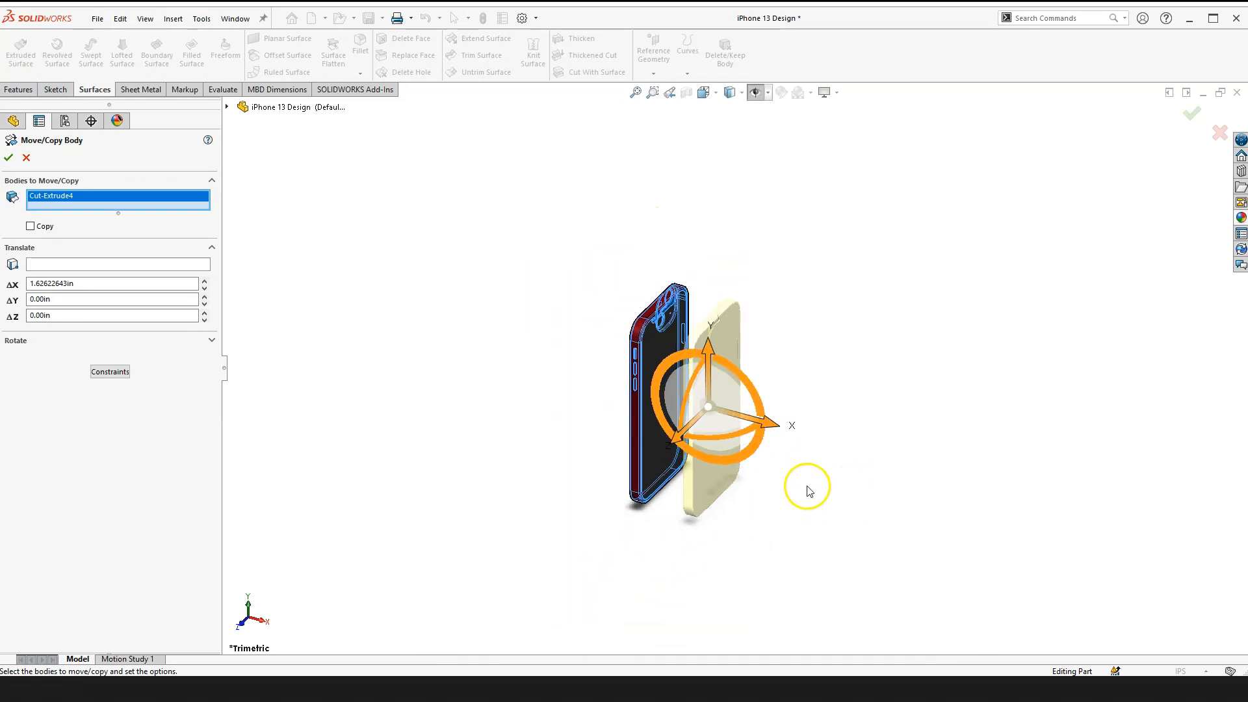
{"action": "scroll", "coordinate": [780, 449], "scroll_direction": "down", "scroll_amount": 3}
{"action": "left_click_drag", "start_coordinate": [720, 385], "coordinate": [779, 396]}
{"action": "left_click", "coordinate": [9, 158]}
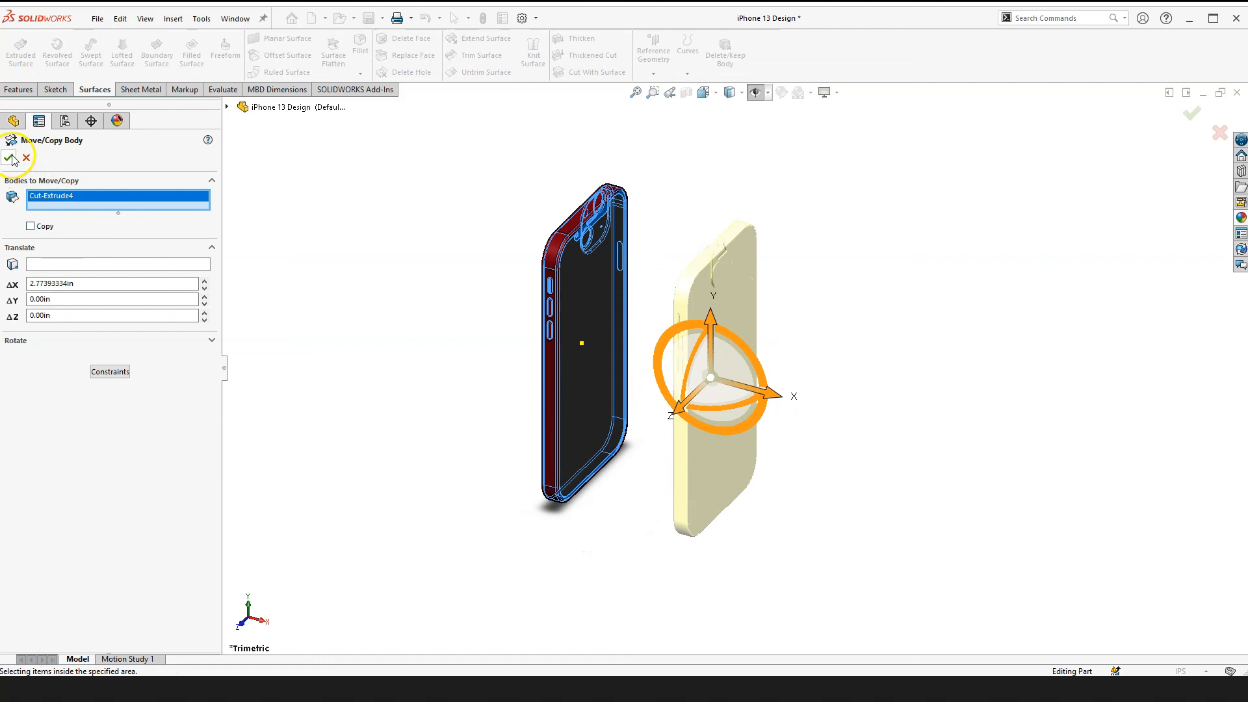
Step: Examine the separated red case and phone side by side, and fit both bodies in the view
{"action": "scroll", "coordinate": [708, 328], "scroll_direction": "down", "scroll_amount": 3}
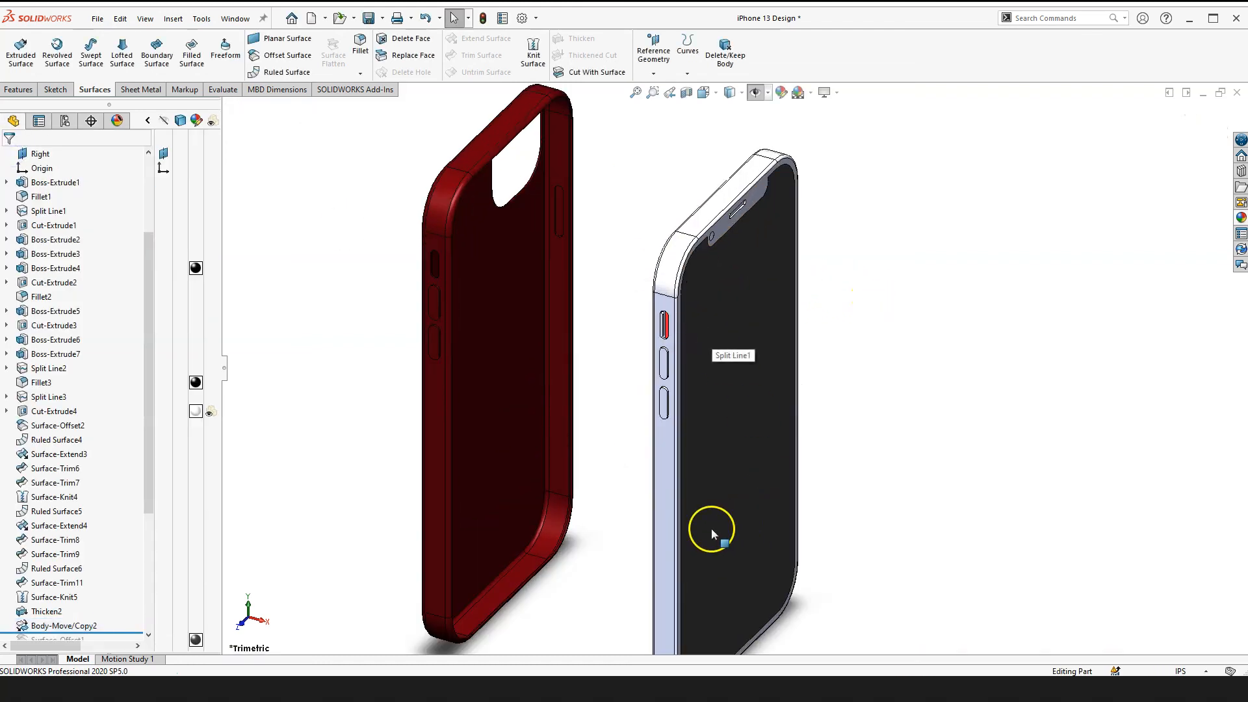
{"action": "scroll", "coordinate": [715, 455], "scroll_direction": "up", "scroll_amount": 3}
{"action": "scroll", "coordinate": [716, 393], "scroll_direction": "down", "scroll_amount": 1}
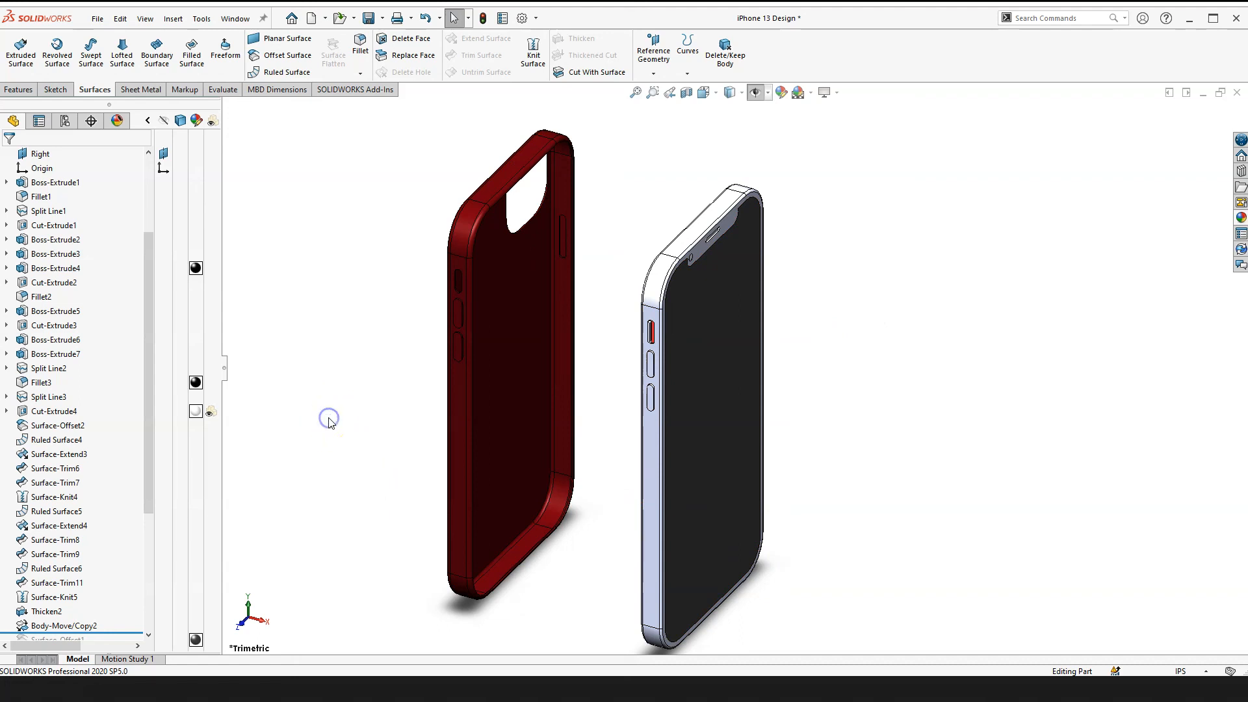
{"action": "scroll", "coordinate": [63, 424], "scroll_direction": "up", "scroll_amount": 3}
{"action": "scroll", "coordinate": [658, 270], "scroll_direction": "up", "scroll_amount": 1}
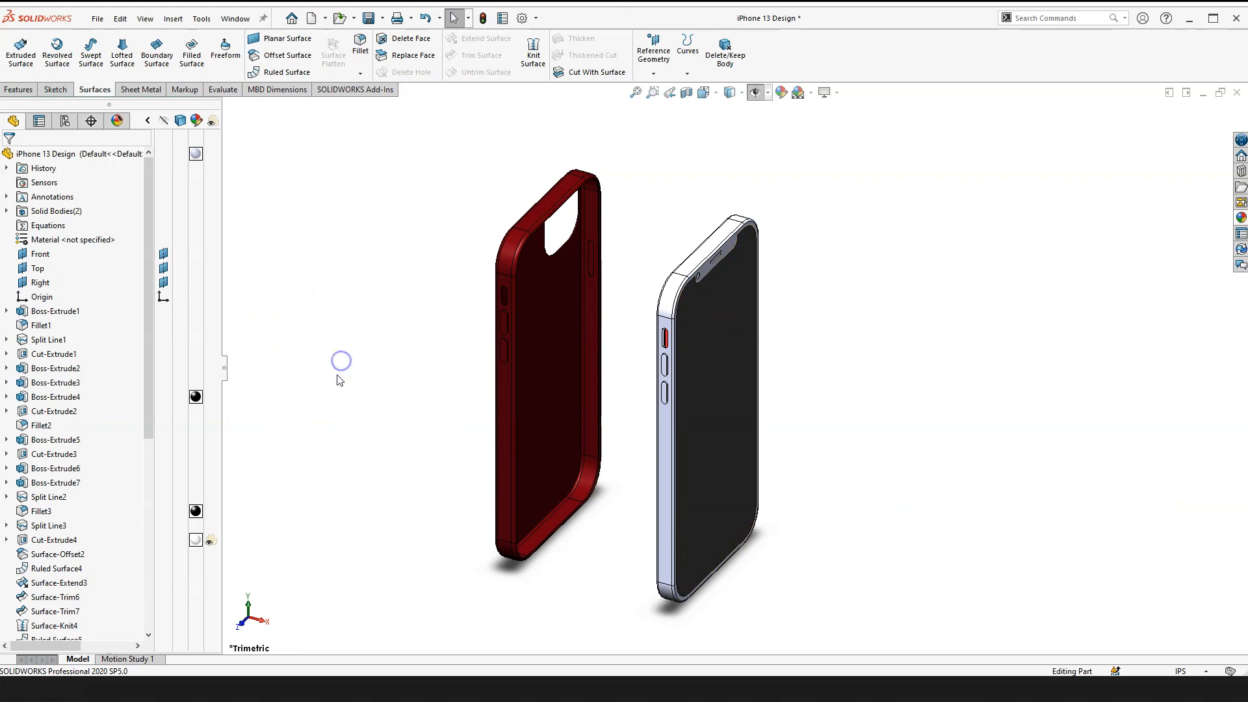
{"action": "key", "text": "f"}
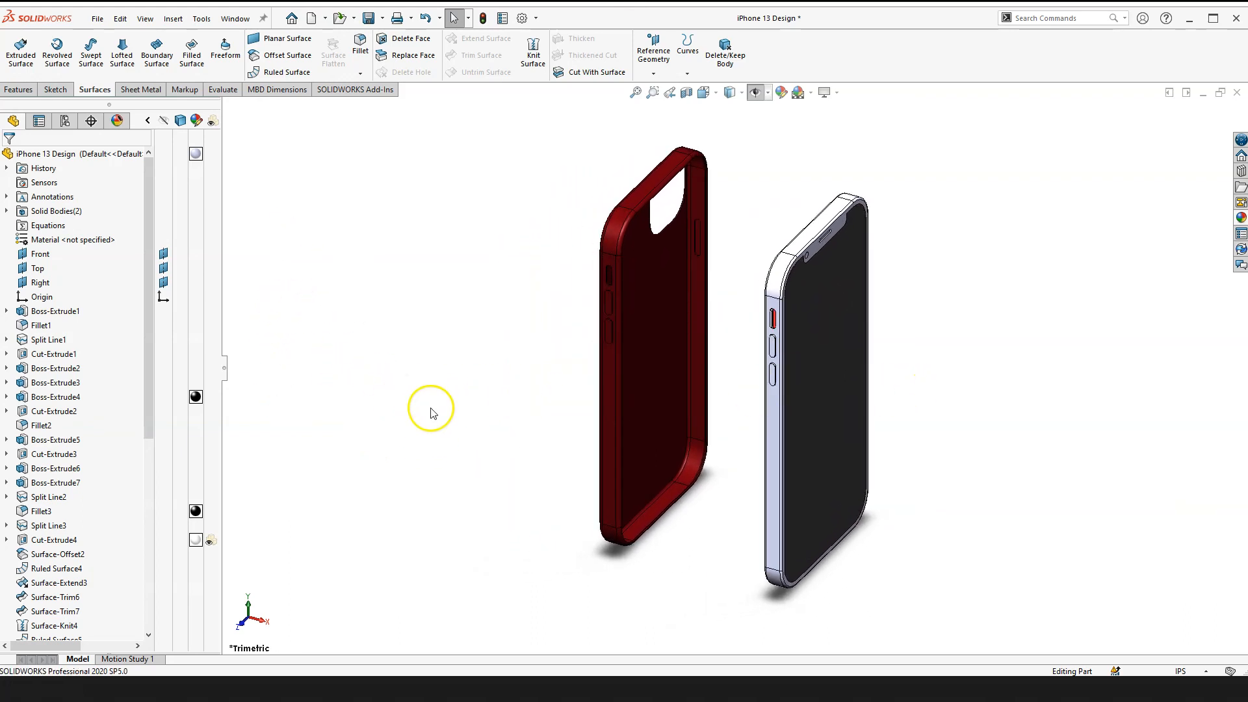